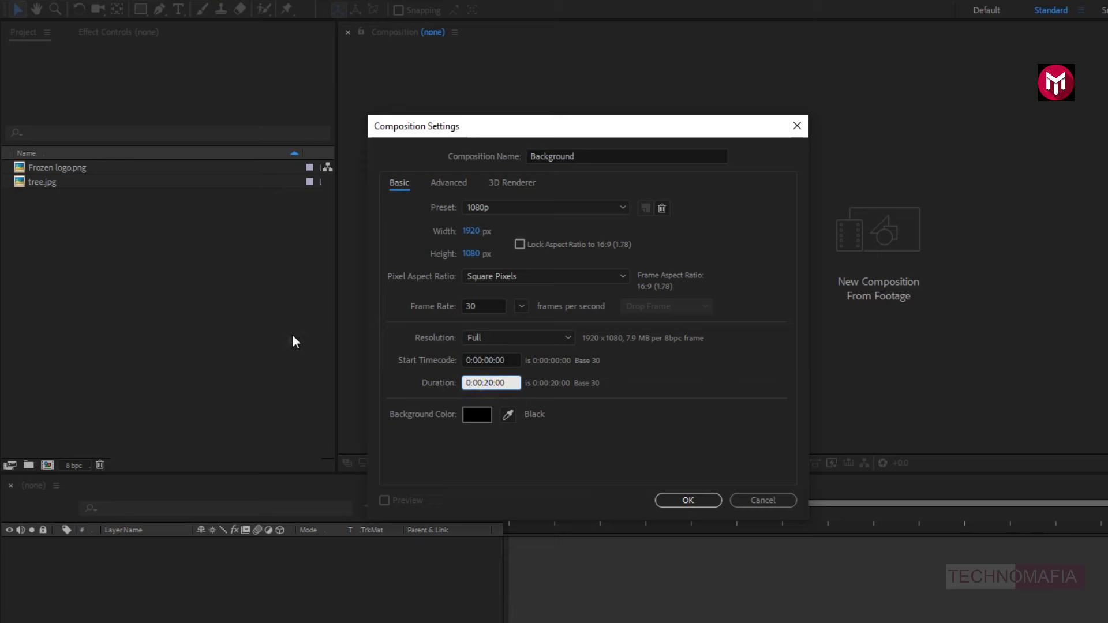
- Set the Background composition's duration to 0:00:06:00 and create the composition
key("BackSpace")
key("BackSpace")
left_click(676, 497)
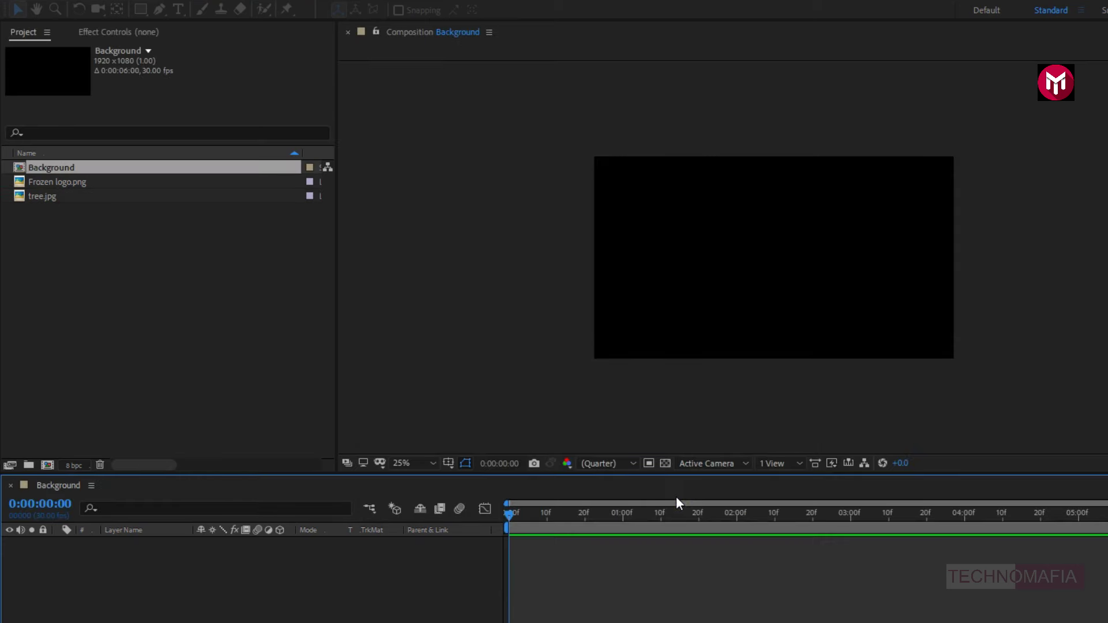
- Add a new 1920 x 1080 solid layer named Gradient to the Background composition
left_click(413, 464)
left_click(417, 500)
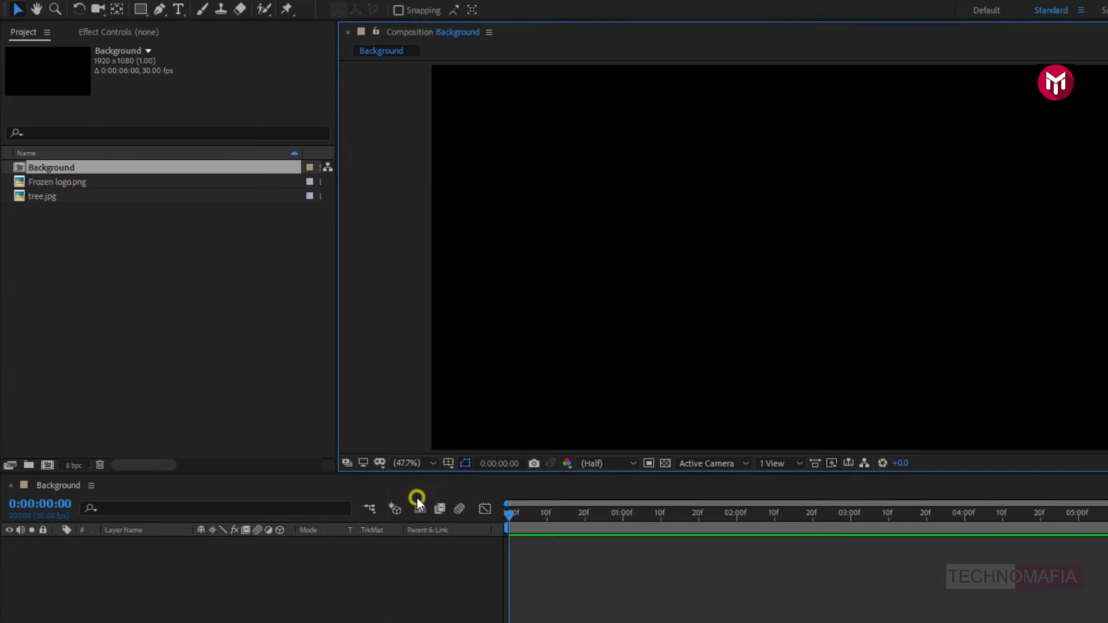
right_click(156, 579)
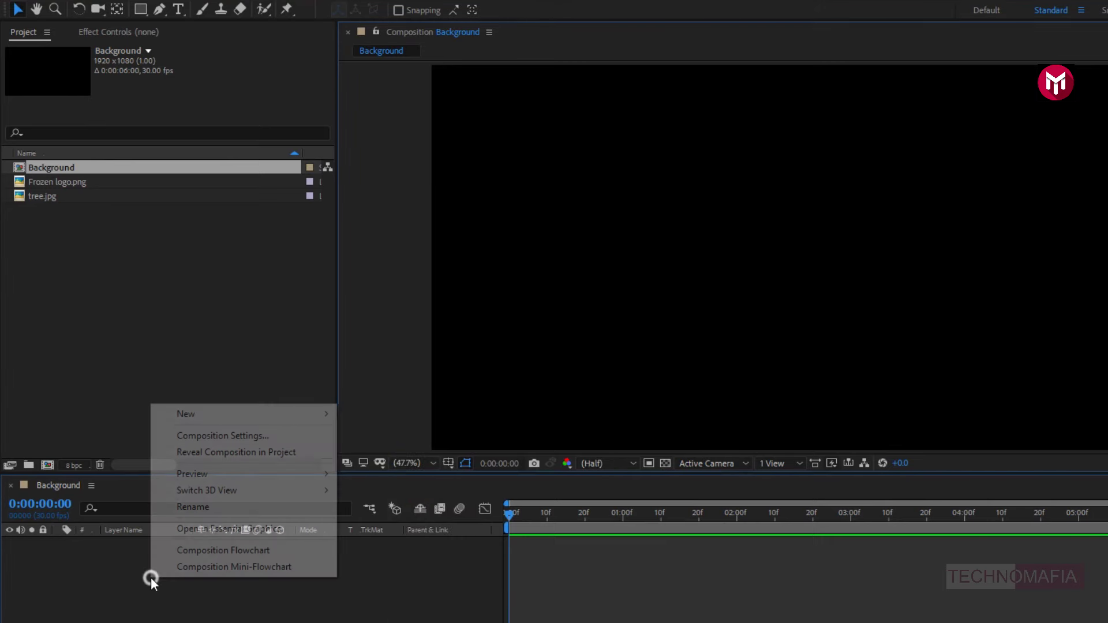
mouse_move(202, 411)
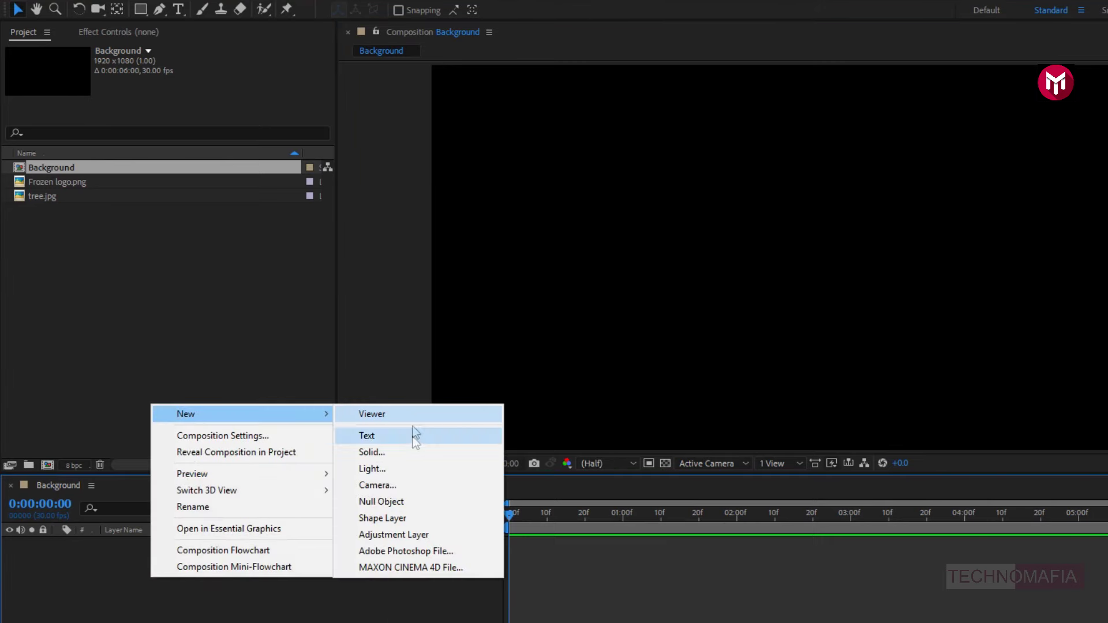
left_click(412, 452)
type("Gradient")
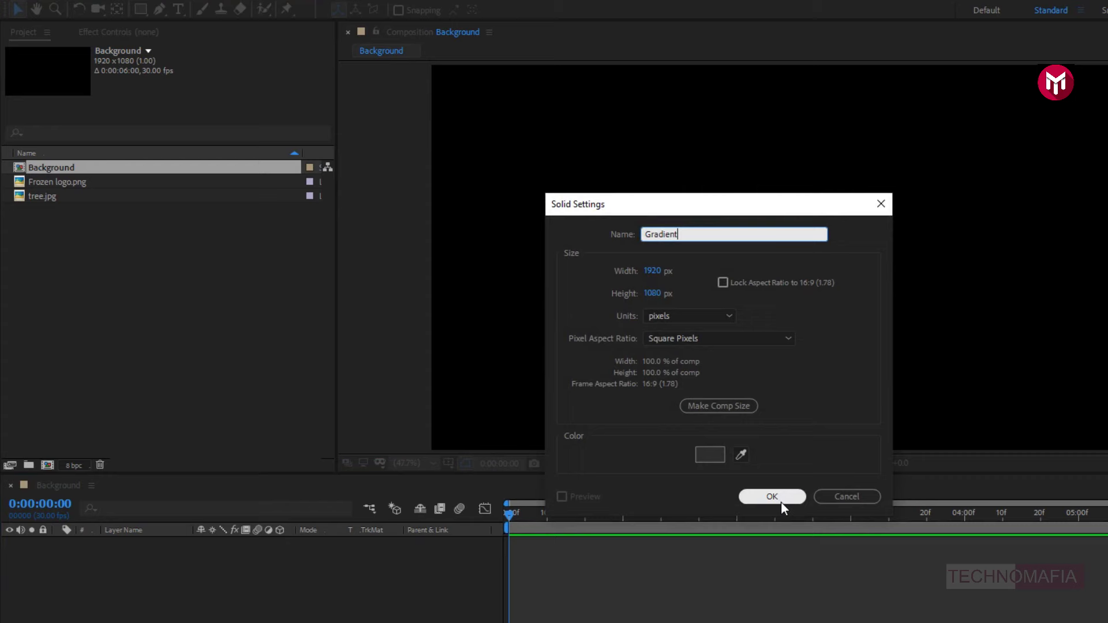
left_click(780, 500)
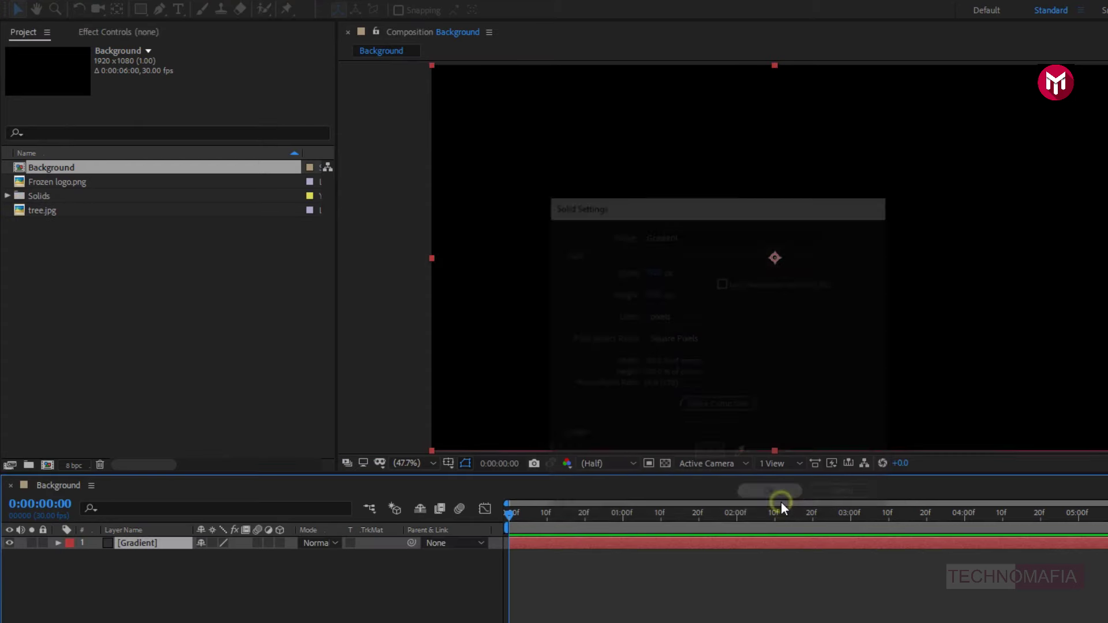
- Find the Gradient Ramp effect by searching for "ramp" and apply it to the Gradient layer
left_click(984, 50)
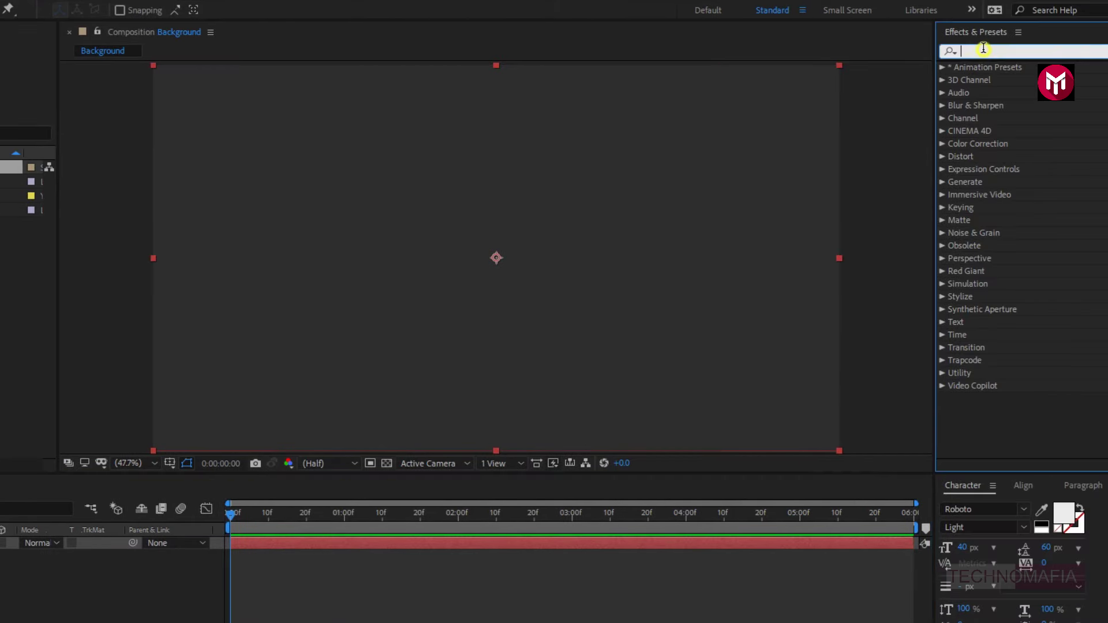
type("ramp")
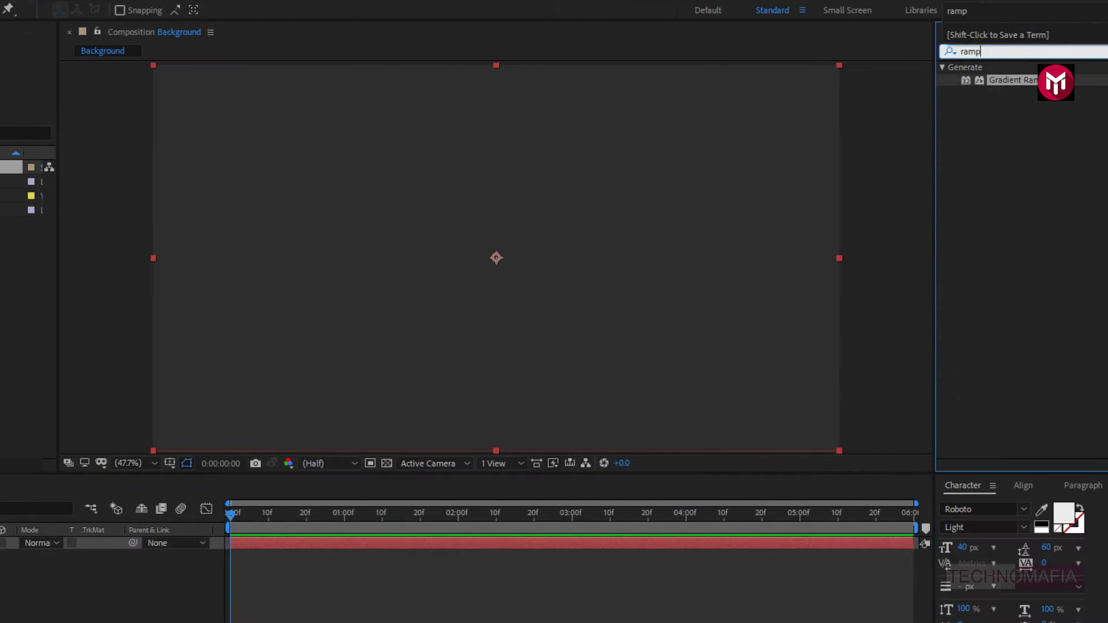
double_click(1026, 82)
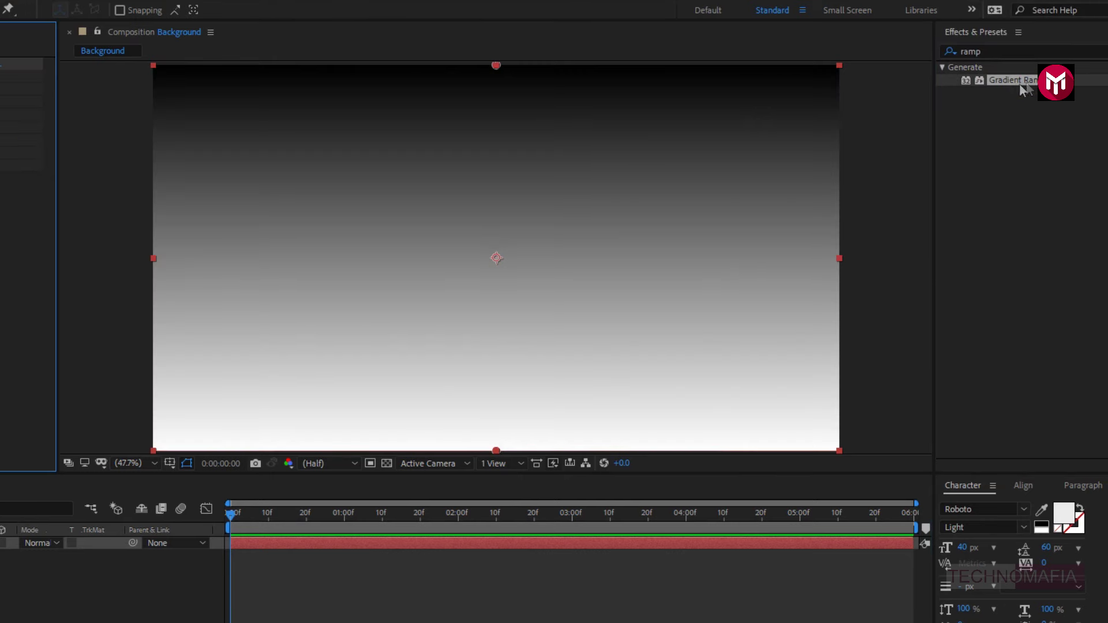
- Set the Gradient Ramp's start color to dark grey, about 2C2C2C, and its end color to black
key("comma")
key("comma")
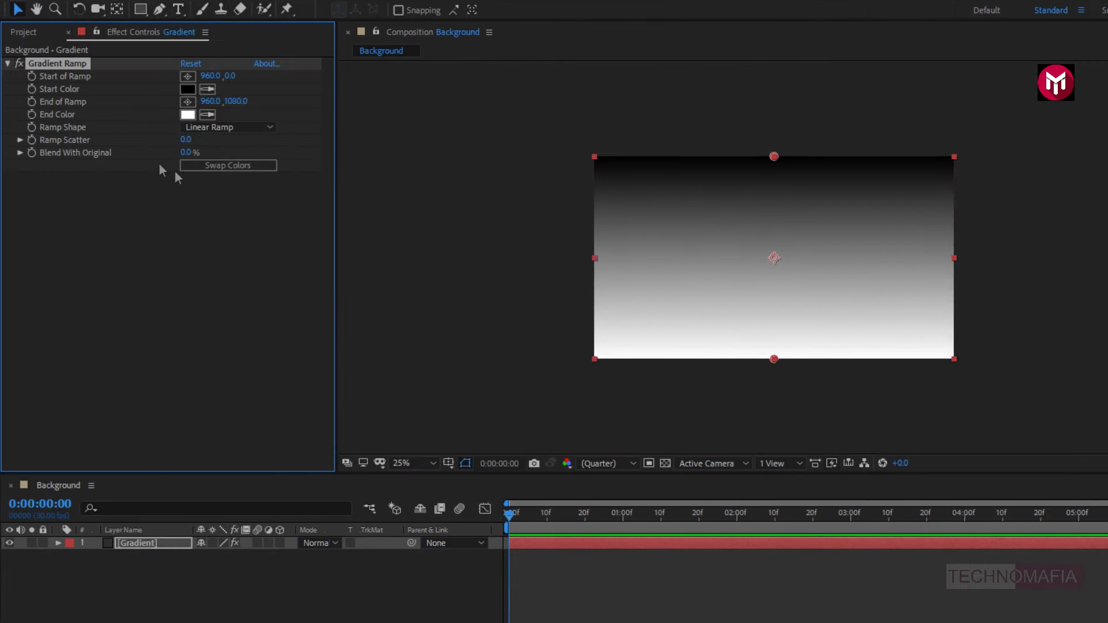
left_click(183, 89)
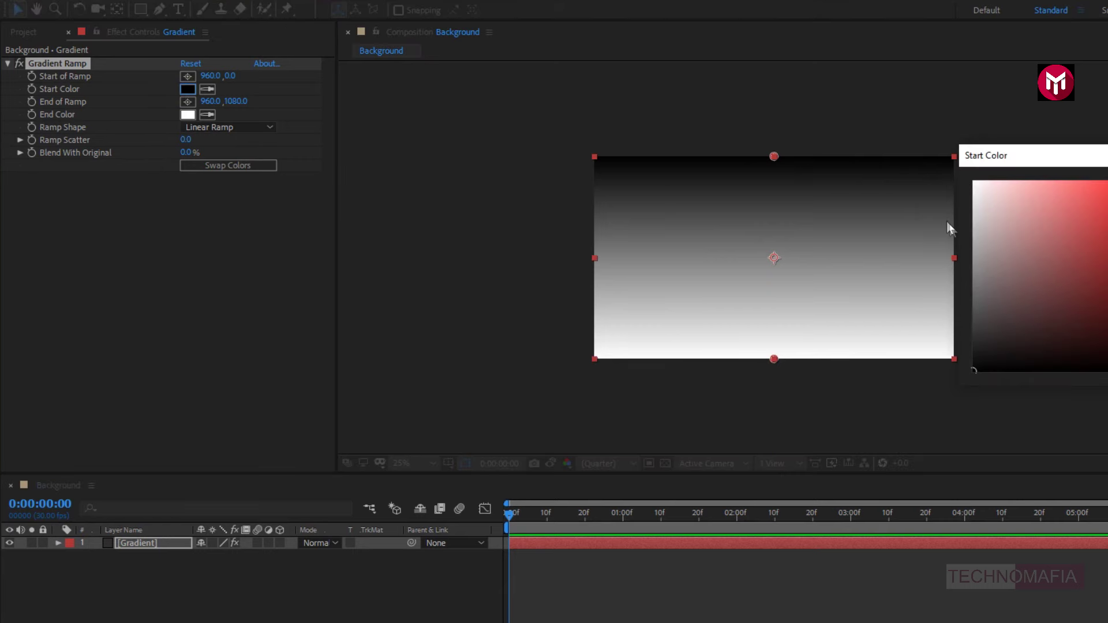
left_click_drag(982, 161, 390, 179)
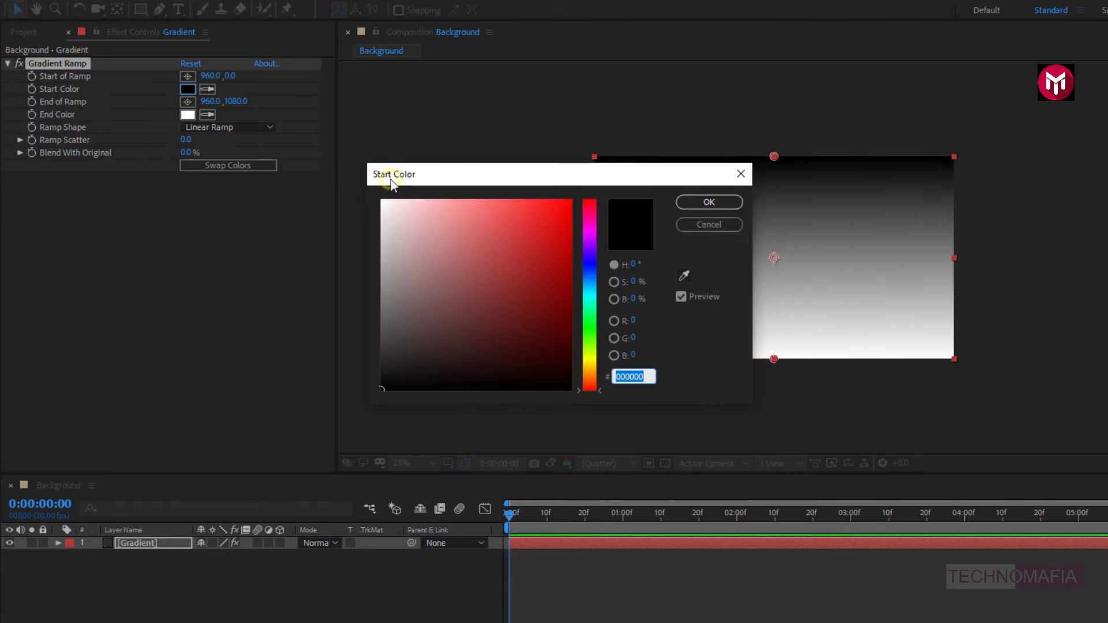
left_click(382, 357)
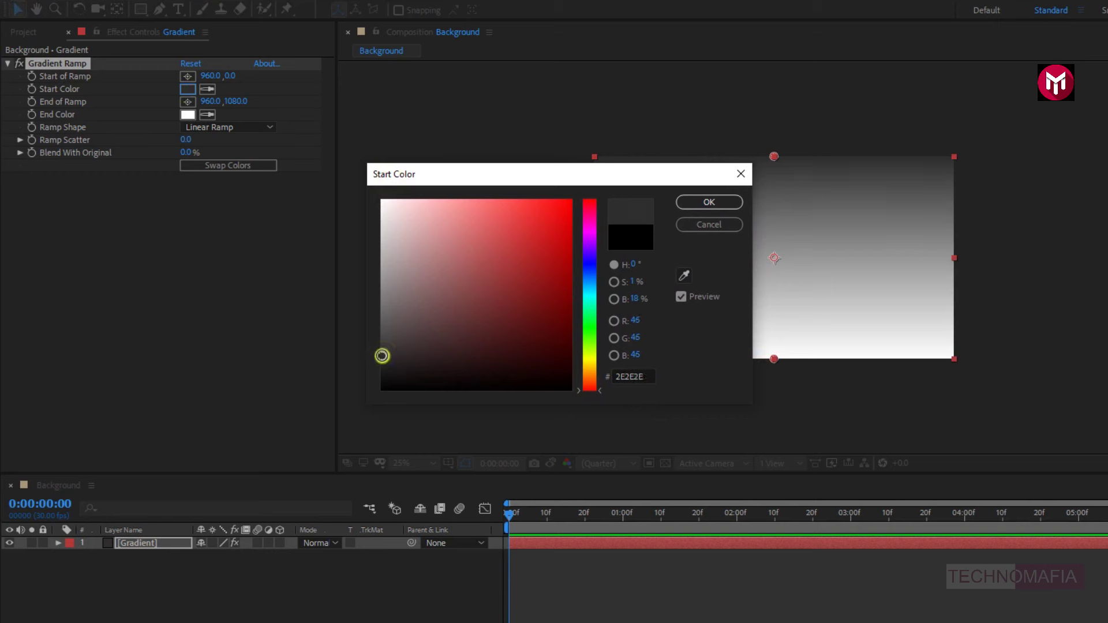
left_click(695, 205)
left_click(187, 114)
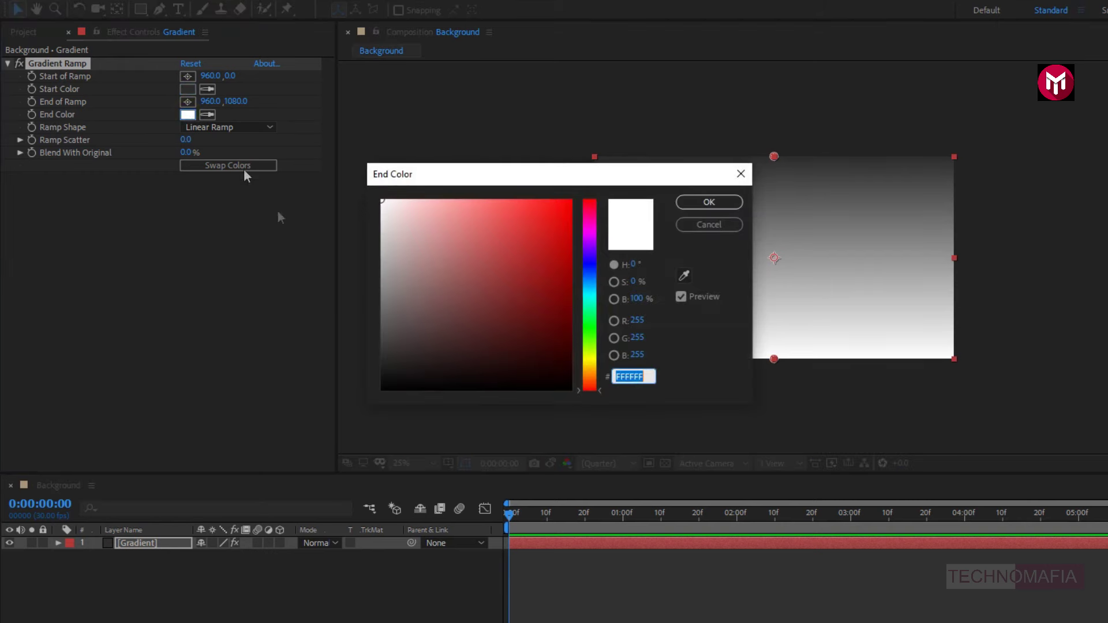
left_click_drag(389, 376, 356, 426)
left_click(687, 206)
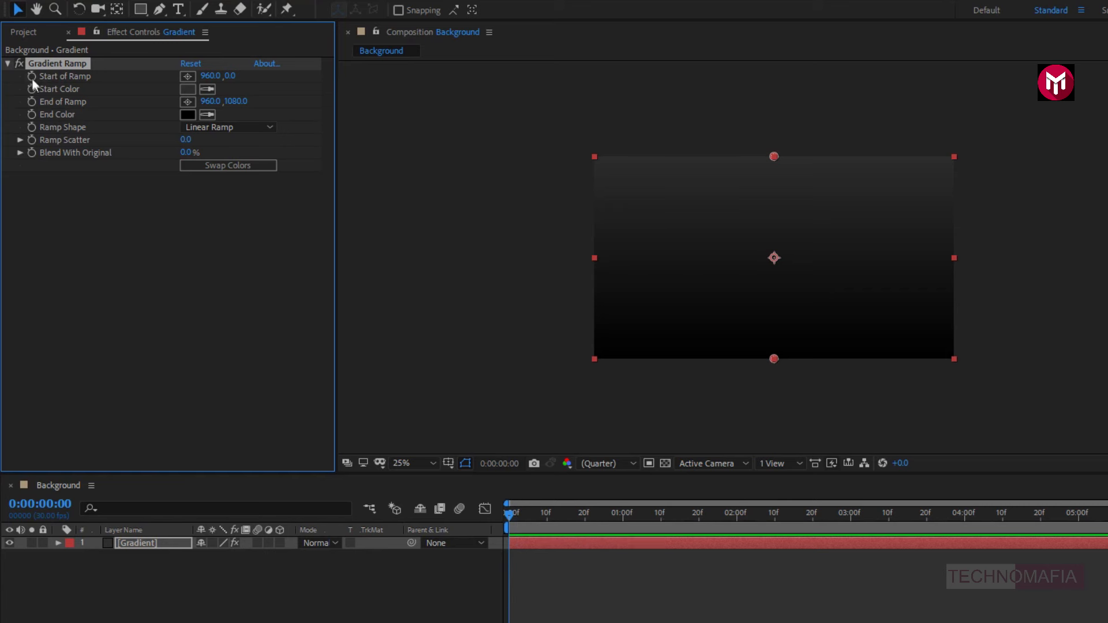
- Keyframe Start of Ramp from the frame's upper-left corner, about 0, 12, at 0:00:00:00 to about 2004, -4 beyond the upper-right corner at 0:00:05:29
left_click(189, 81)
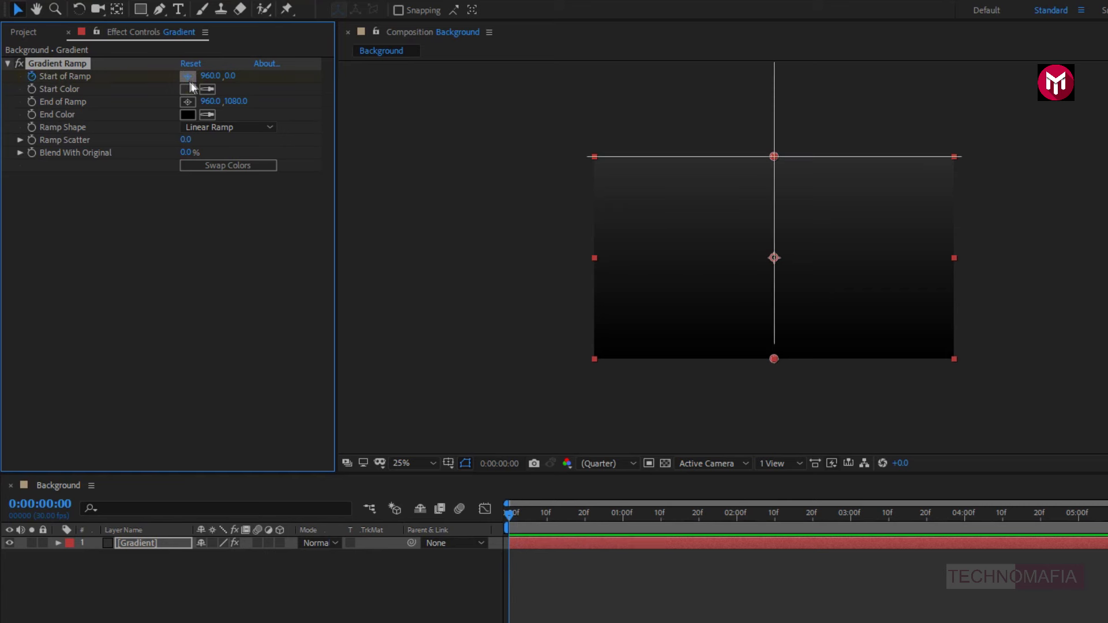
left_click(595, 158)
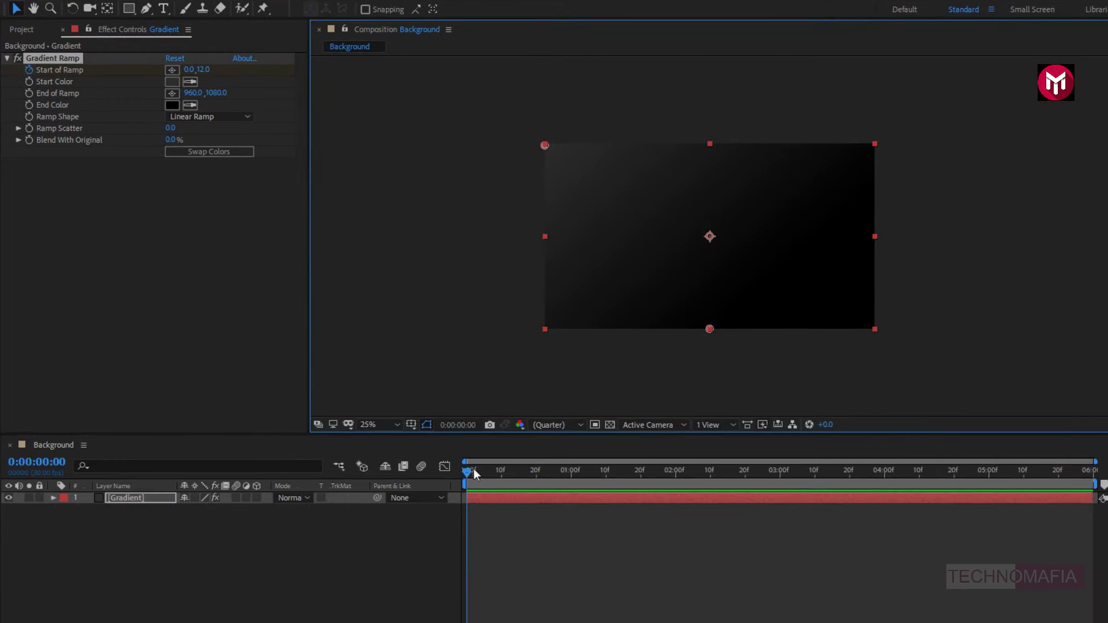
left_click_drag(466, 473, 1097, 474)
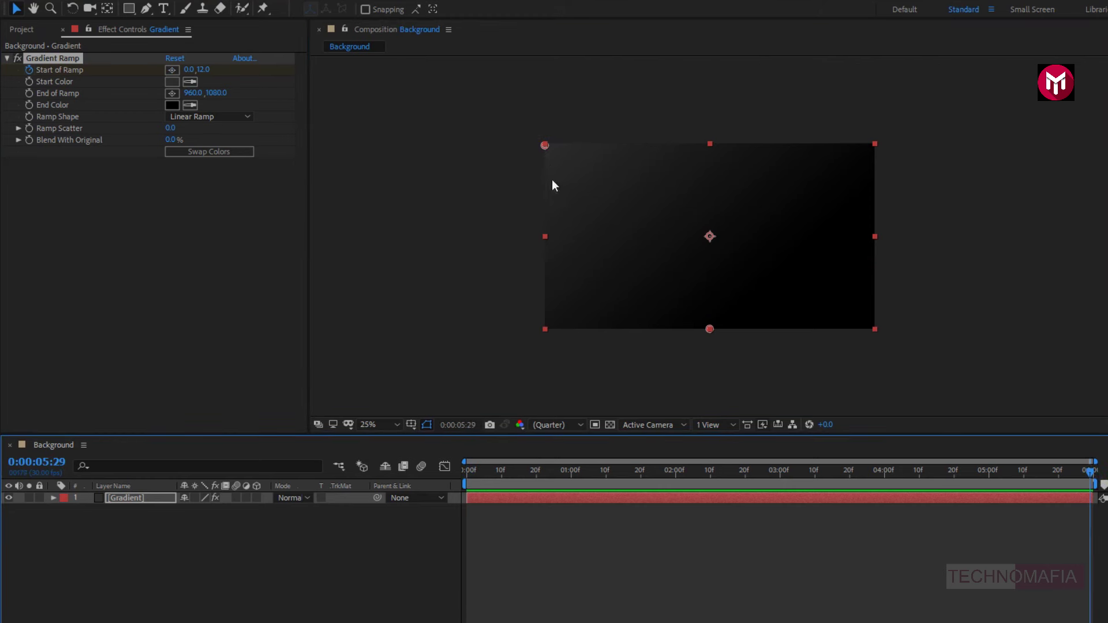
left_click_drag(542, 146, 782, 147)
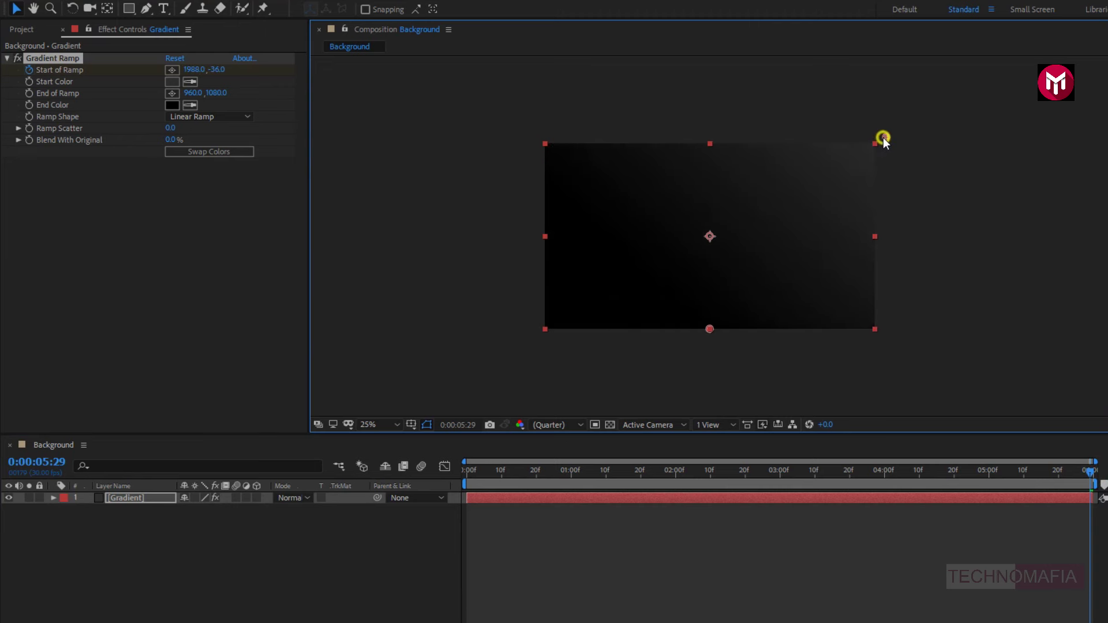
left_click_drag(886, 144, 888, 143)
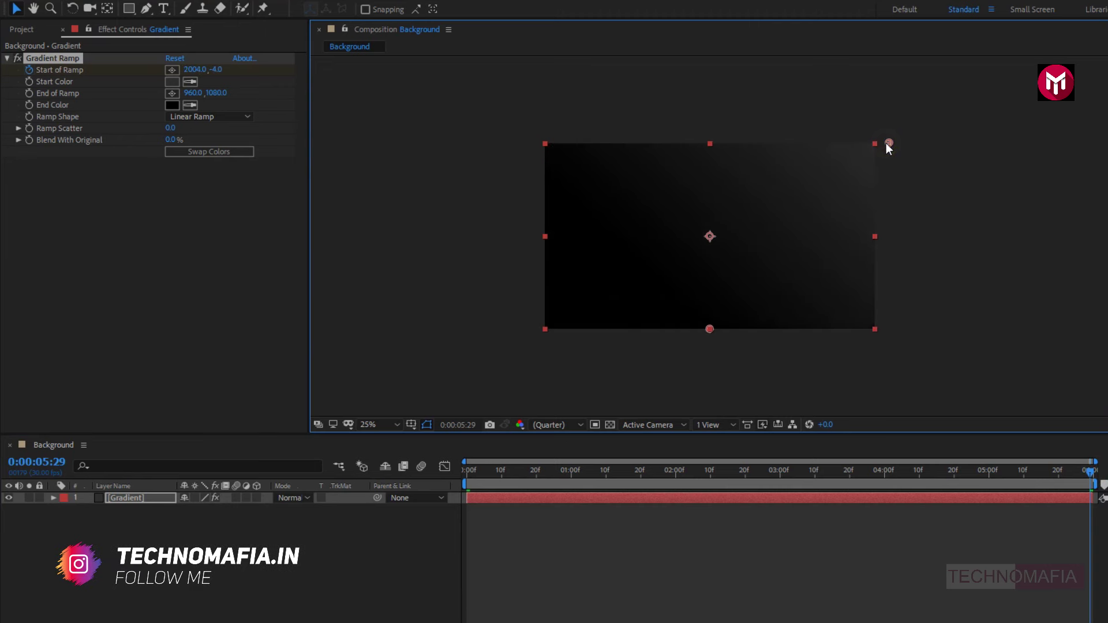
- Keyframe End of Ramp from about -64, 1376 below the lower-left corner at 0:00:00:00 to about 2088, 1396 at 0:00:05:29
left_click_drag(1089, 472, 460, 491)
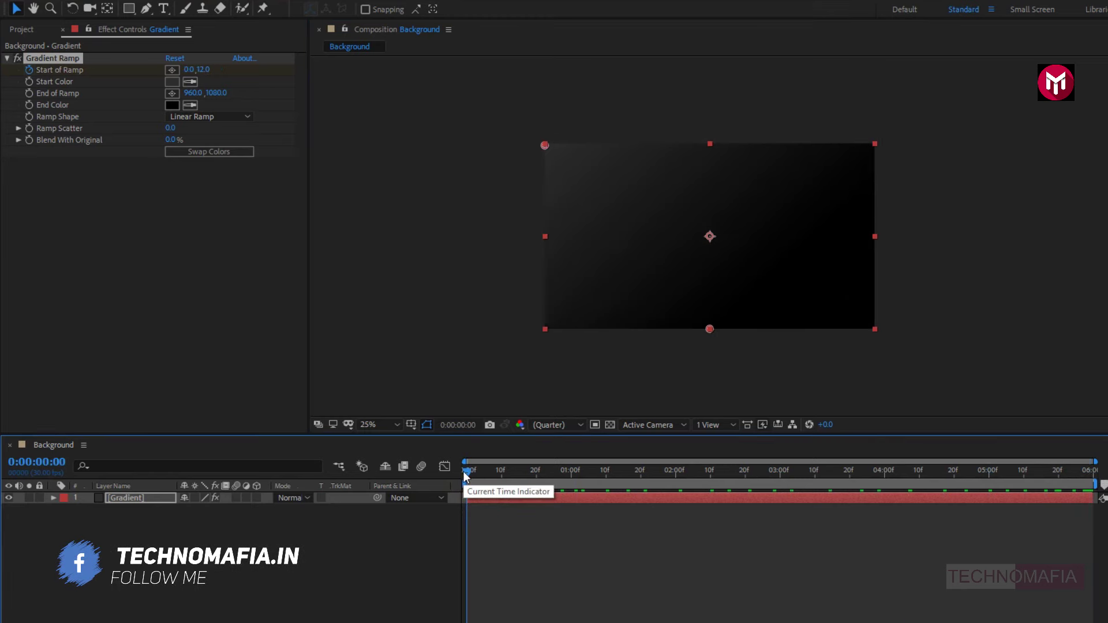
left_click(32, 94)
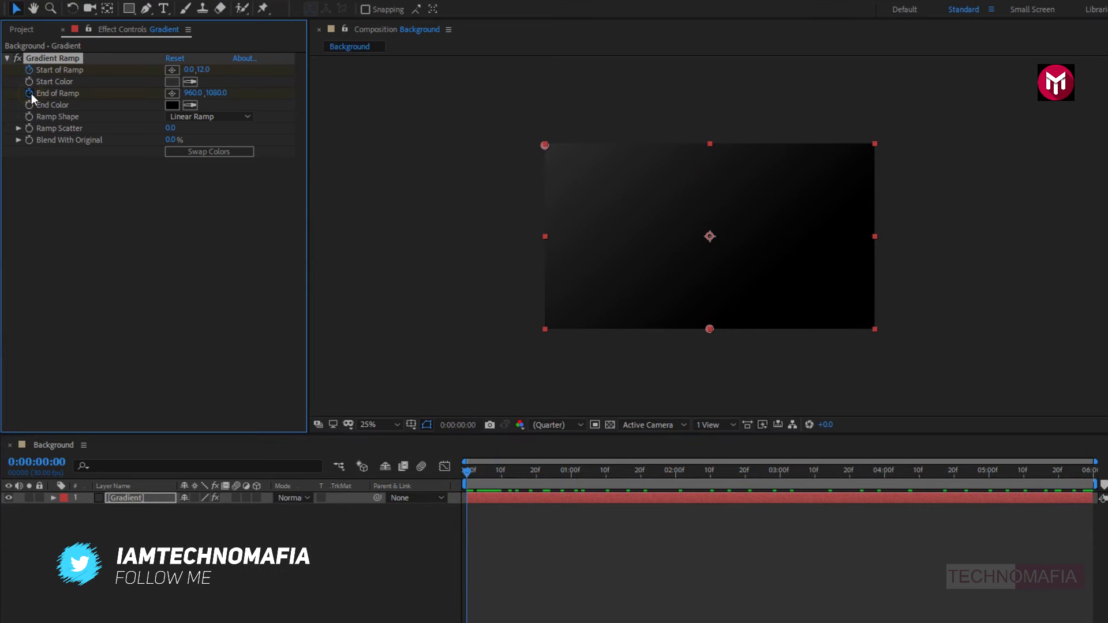
left_click(173, 93)
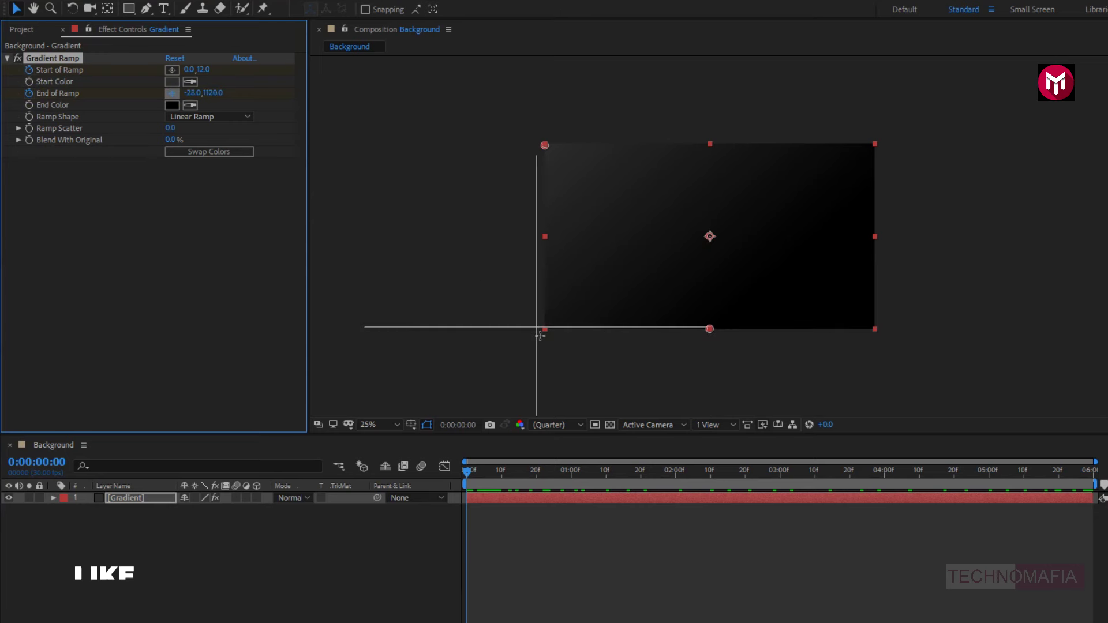
left_click(535, 380)
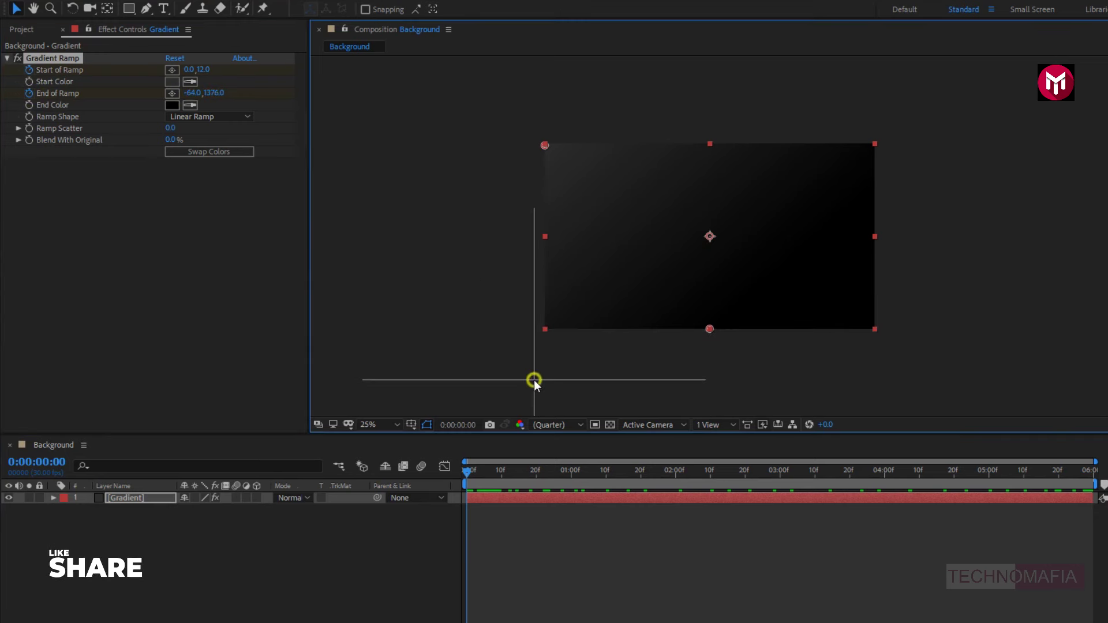
left_click(465, 477)
key("space")
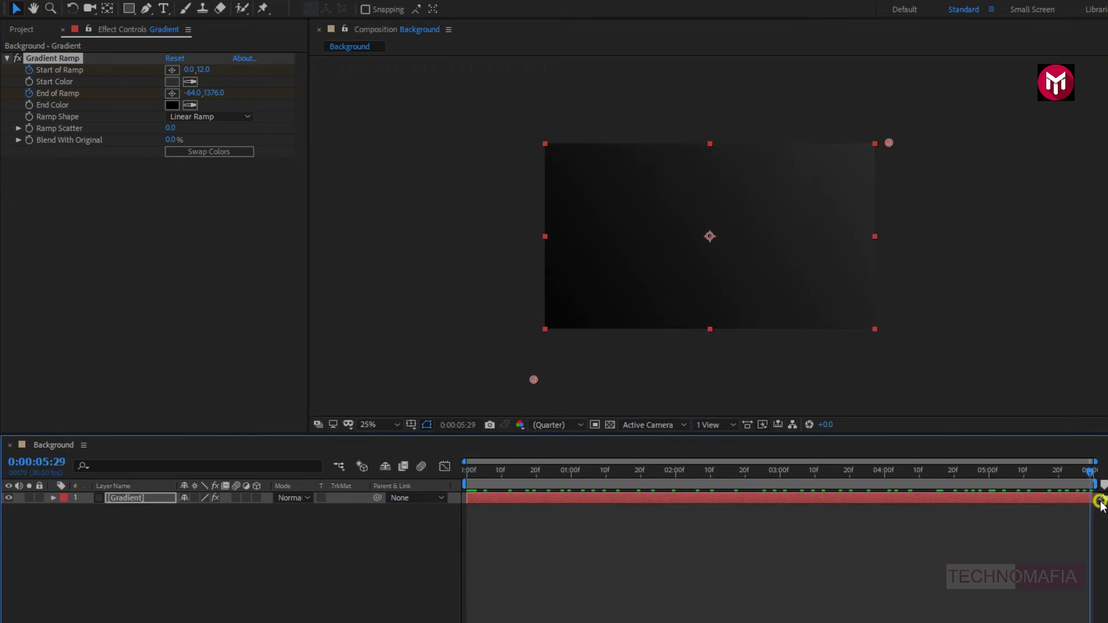
left_click_drag(531, 381, 898, 385)
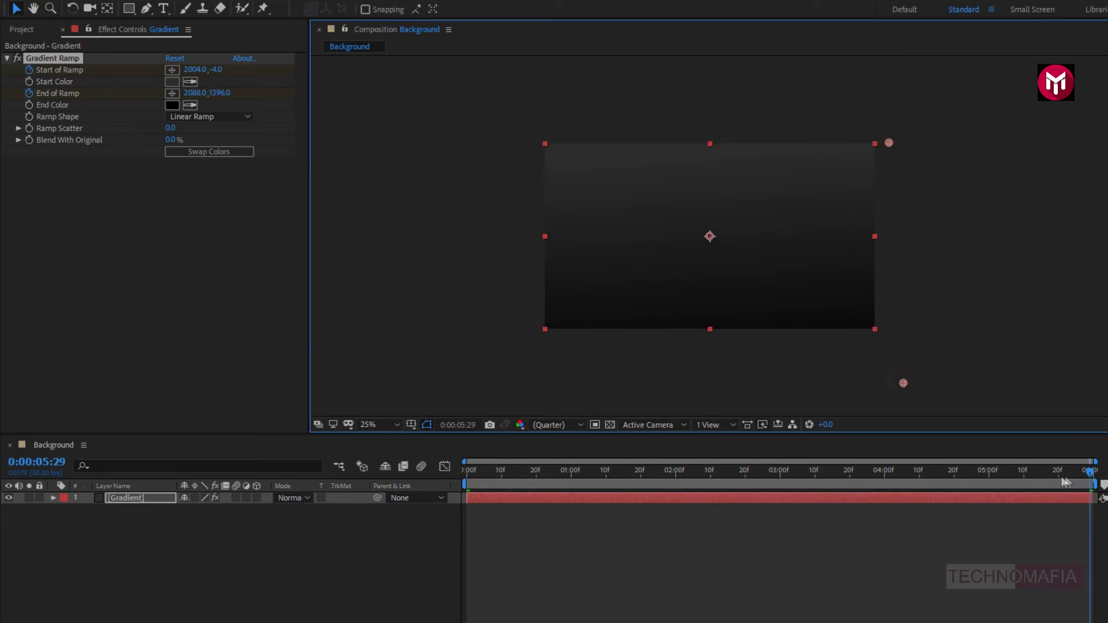
- Change the ramp shape to Radial Ramp and scrub through the animation from the first frame to check it
left_click_drag(1092, 480, 459, 537)
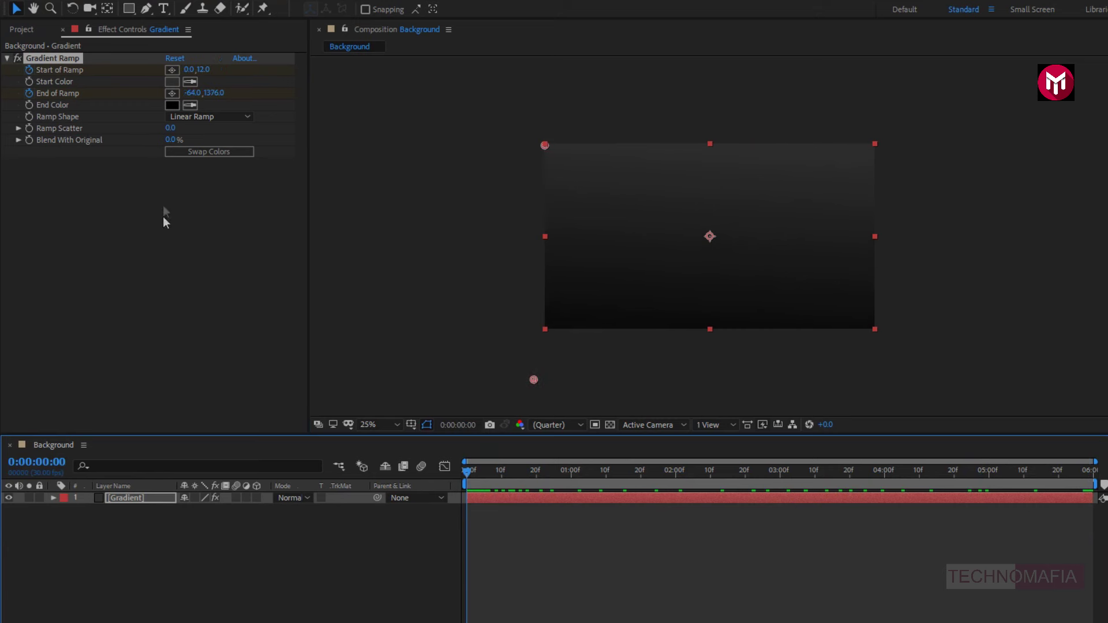
left_click(178, 116)
left_click(181, 145)
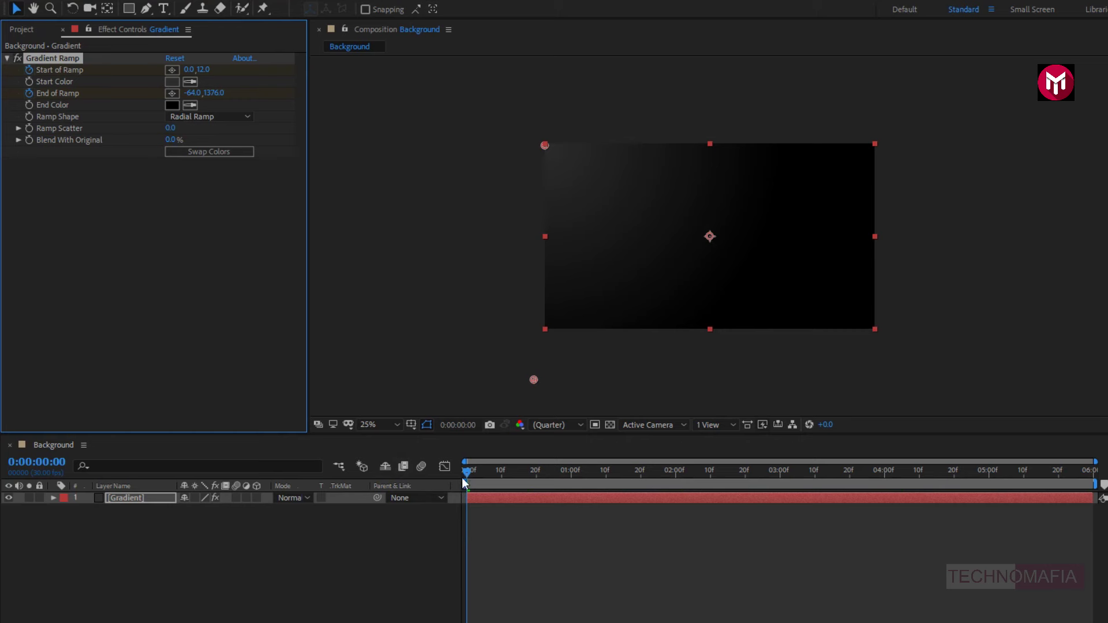
mouse_move(464, 483)
left_mouse_down()
mouse_move(804, 497)
mouse_move(1103, 489)
mouse_move(457, 491)
left_mouse_up()
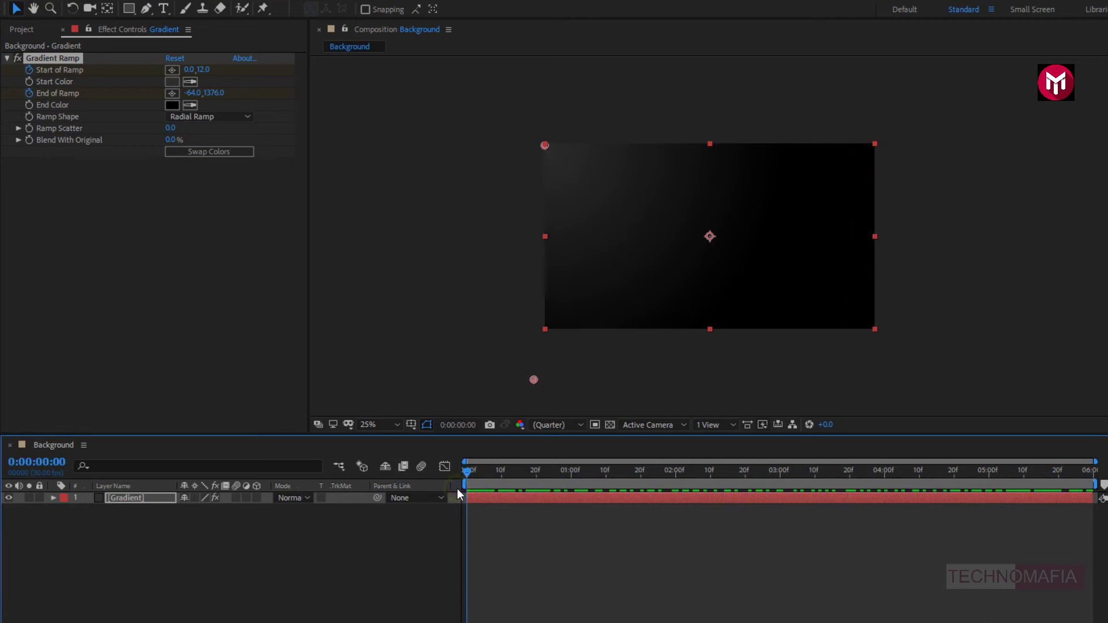
- Set the Gradient Ramp's Ramp Scatter to 300
scroll(614, 270, "up", 2)
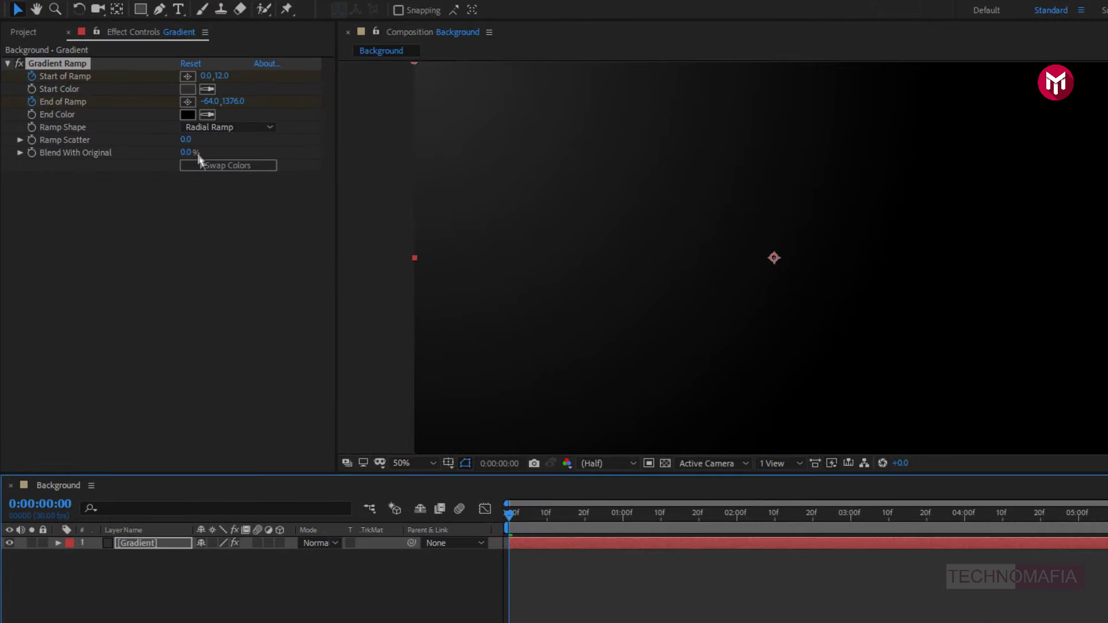
left_click(188, 140)
type("30")
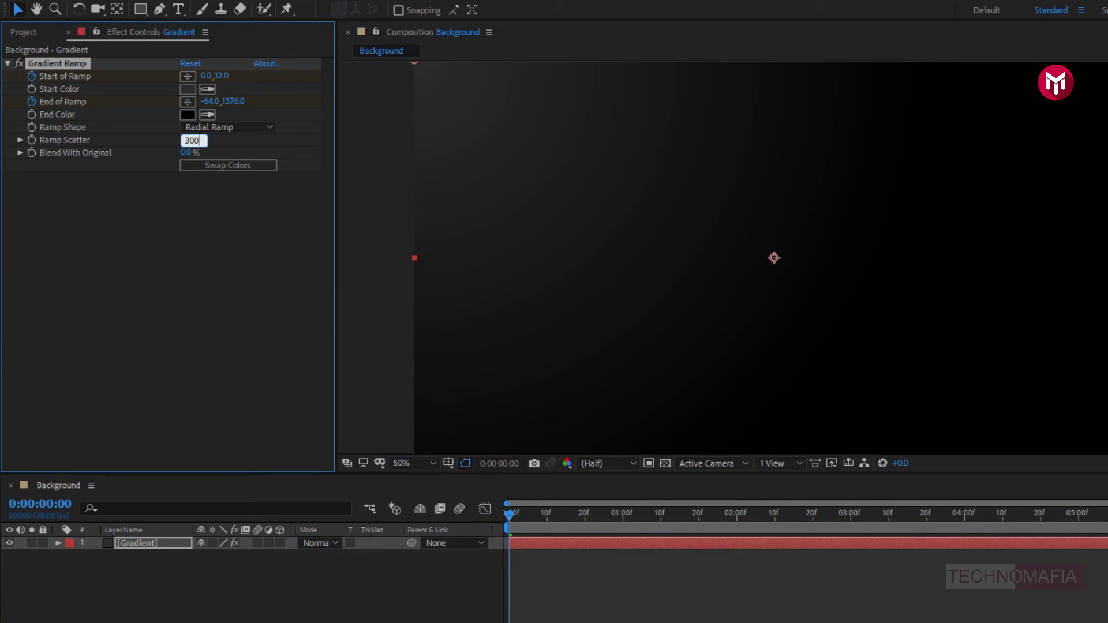
type("0")
key("Return")
- Darken the Gradient Ramp's start color to about 262525
left_click(188, 89)
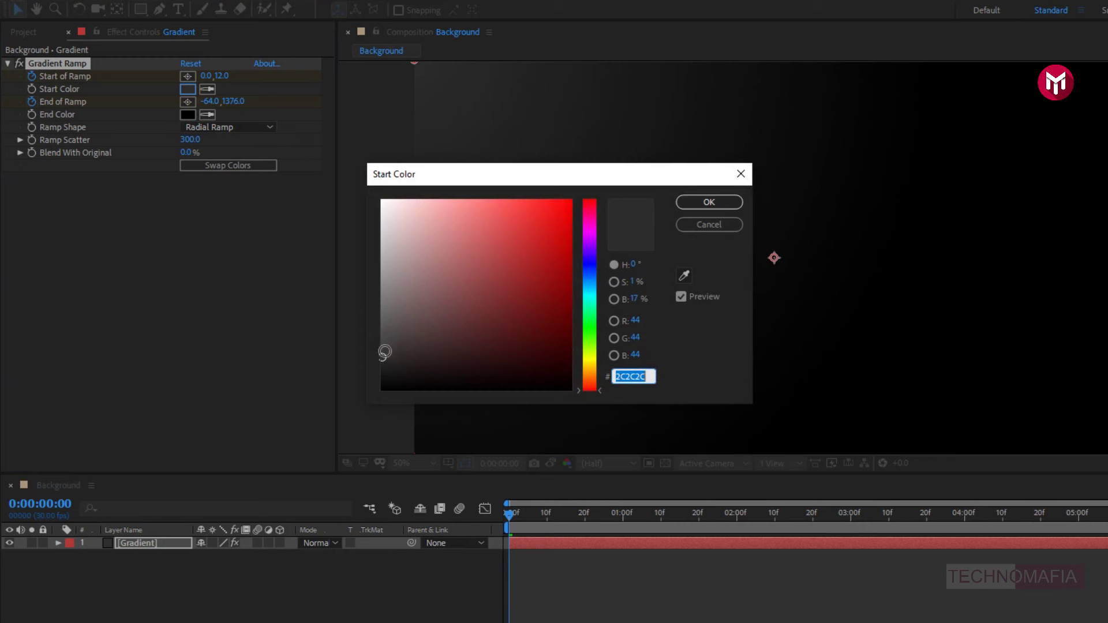
left_click_drag(384, 352, 385, 362)
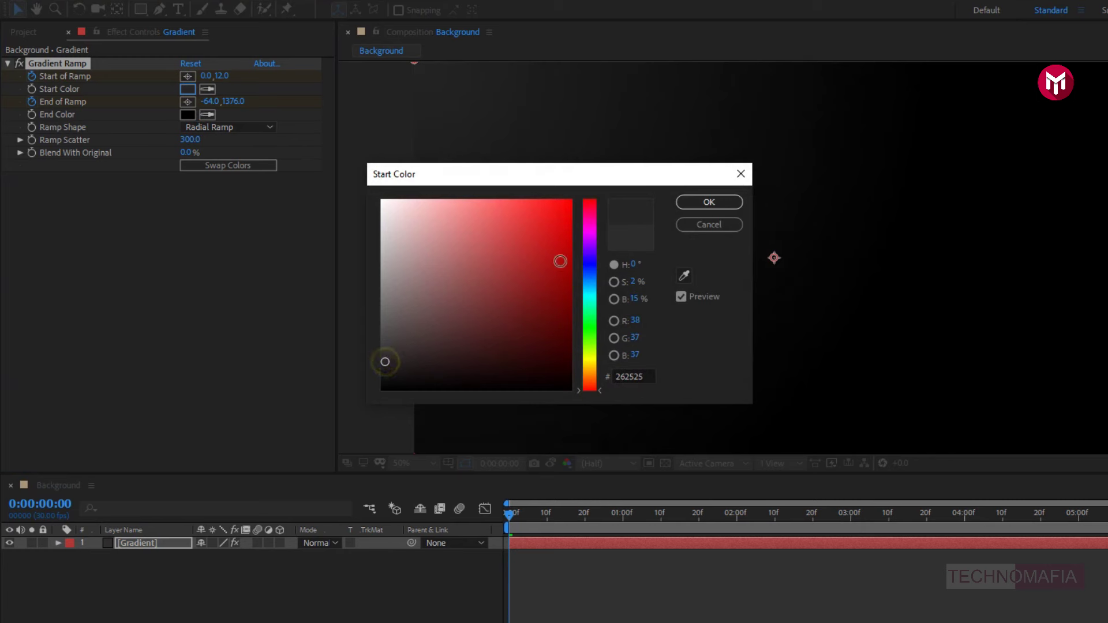
left_click(697, 201)
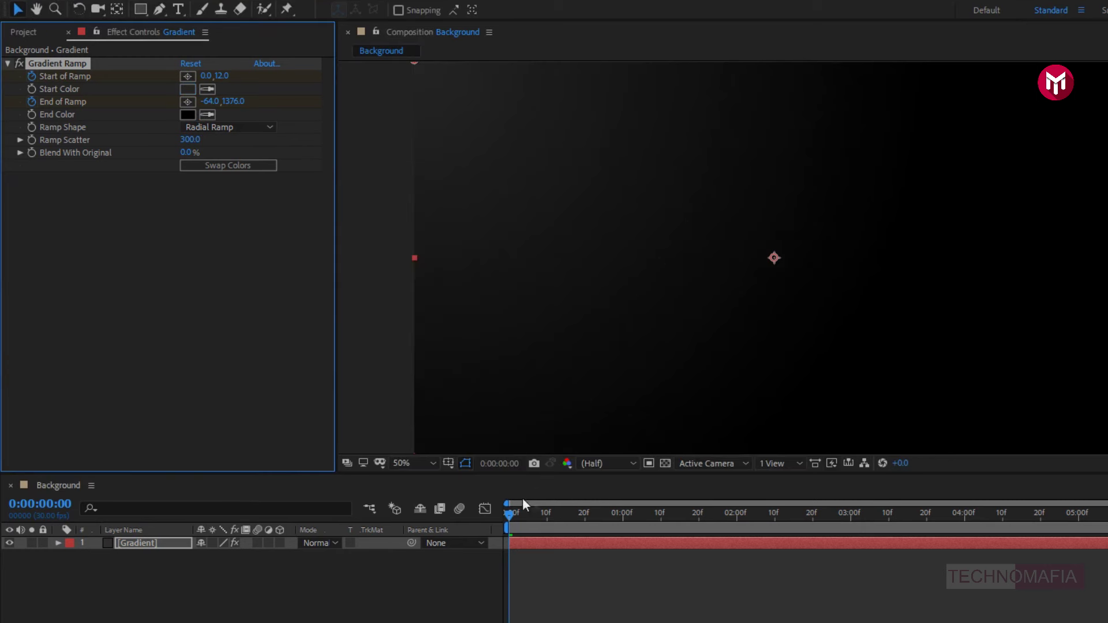
- Apply the Tint effect to the Gradient layer
left_click(168, 546)
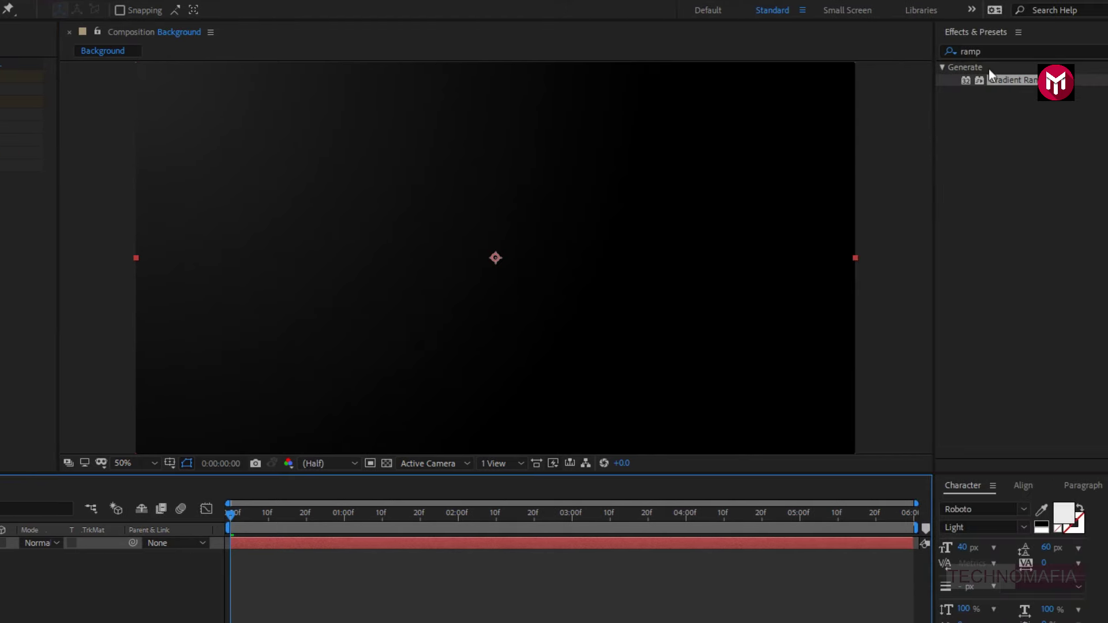
left_click(981, 51)
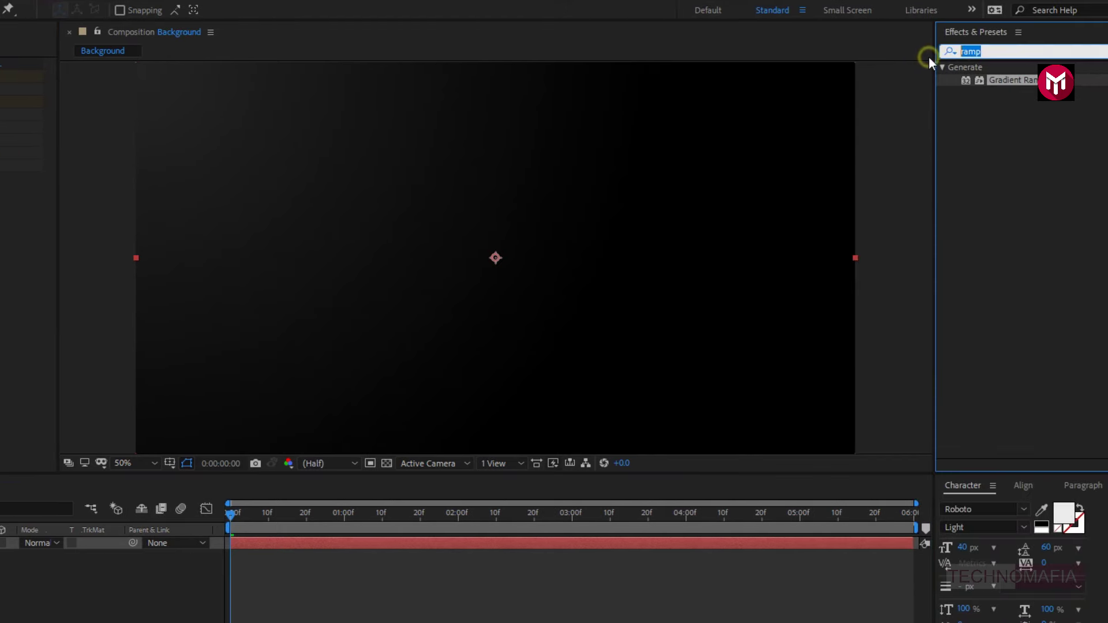
type("tint")
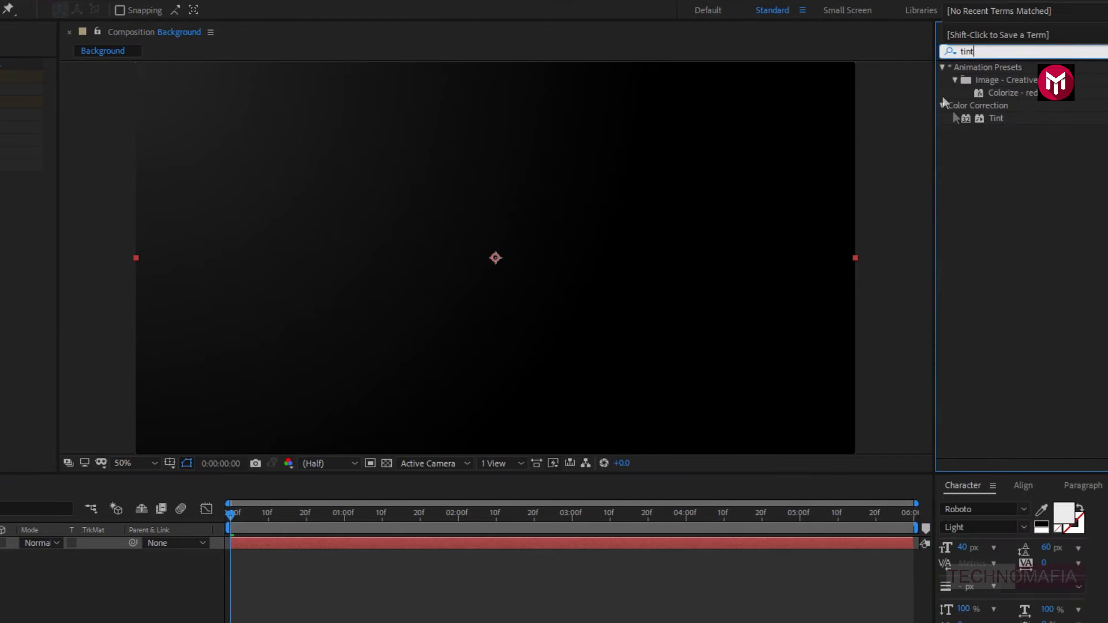
left_click(992, 122)
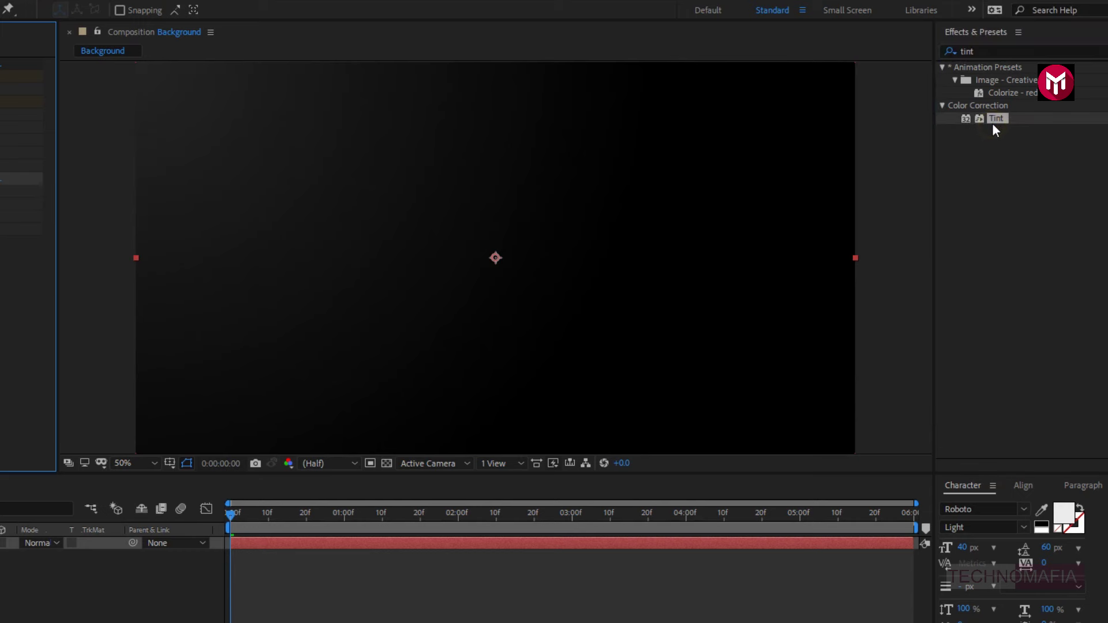
double_click(992, 121)
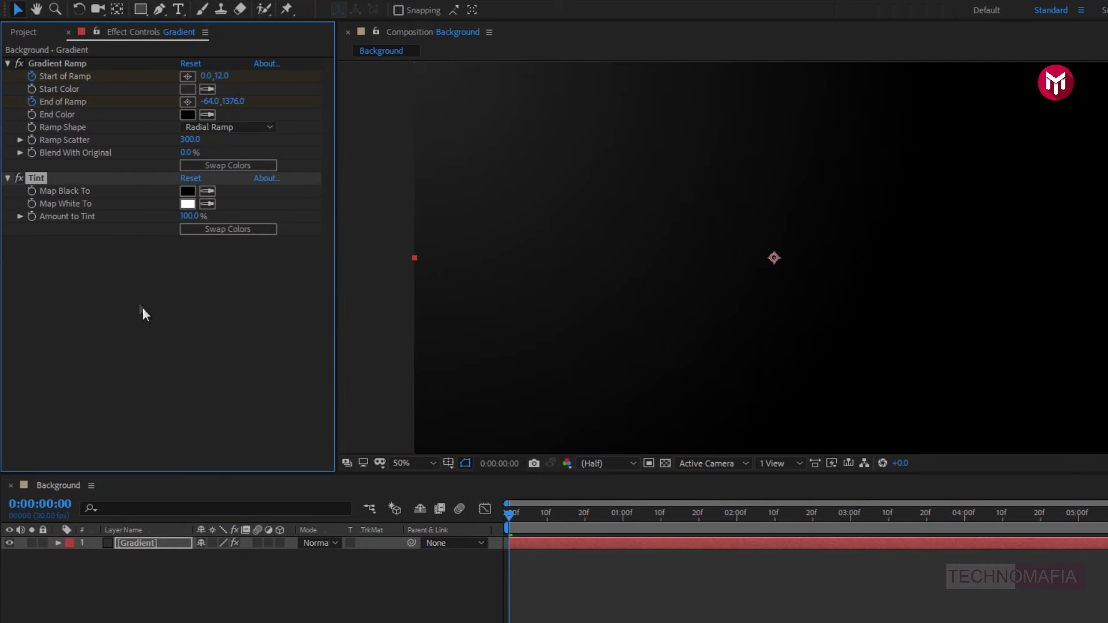
- Map the Tint effect's white to black (000000) and set Amount to Tint to 15%
left_click(186, 205)
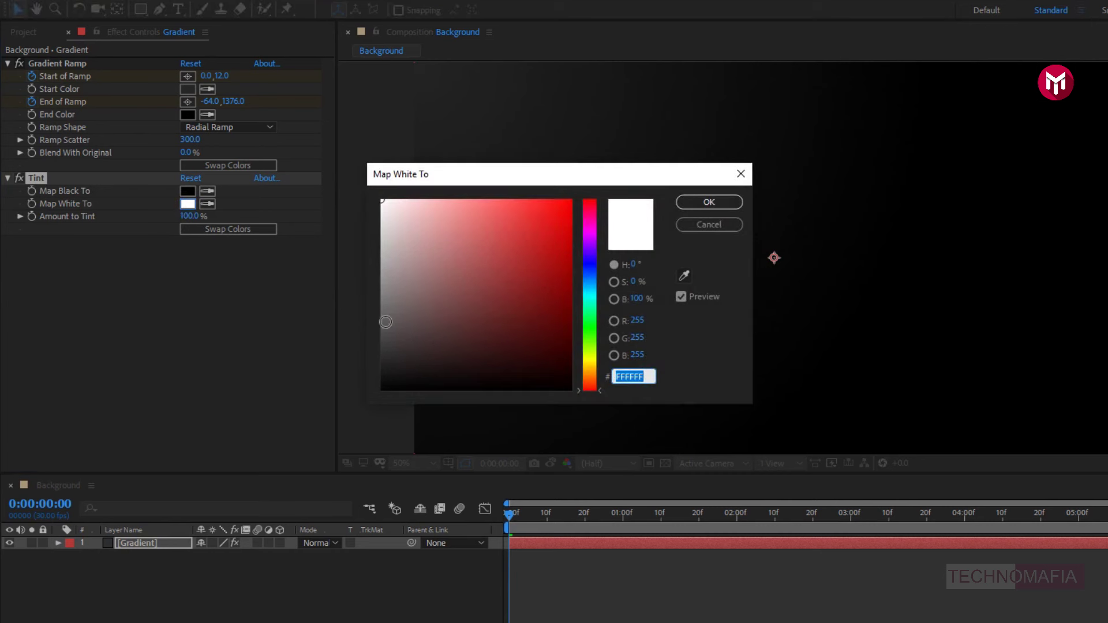
left_click_drag(381, 372, 359, 440)
left_click(728, 199)
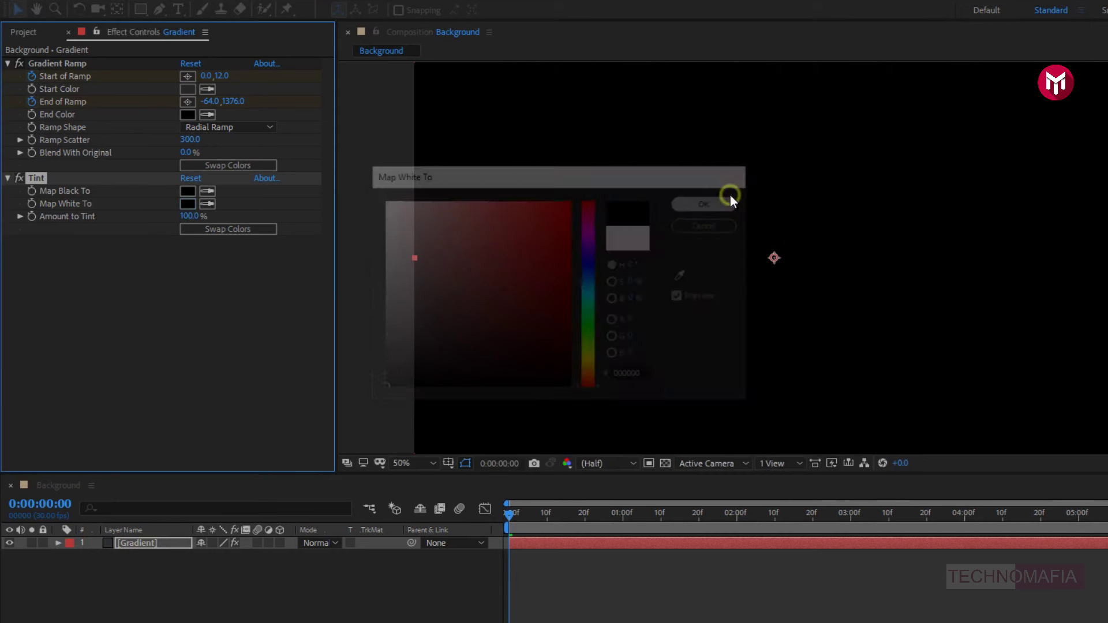
left_click(190, 216)
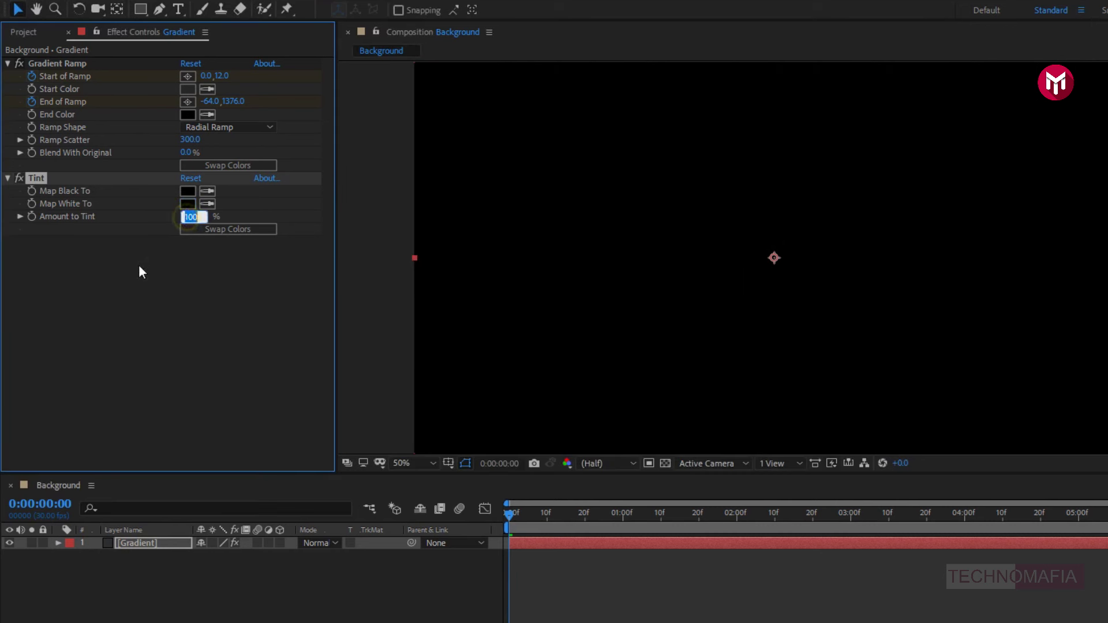
type("15")
key("Return")
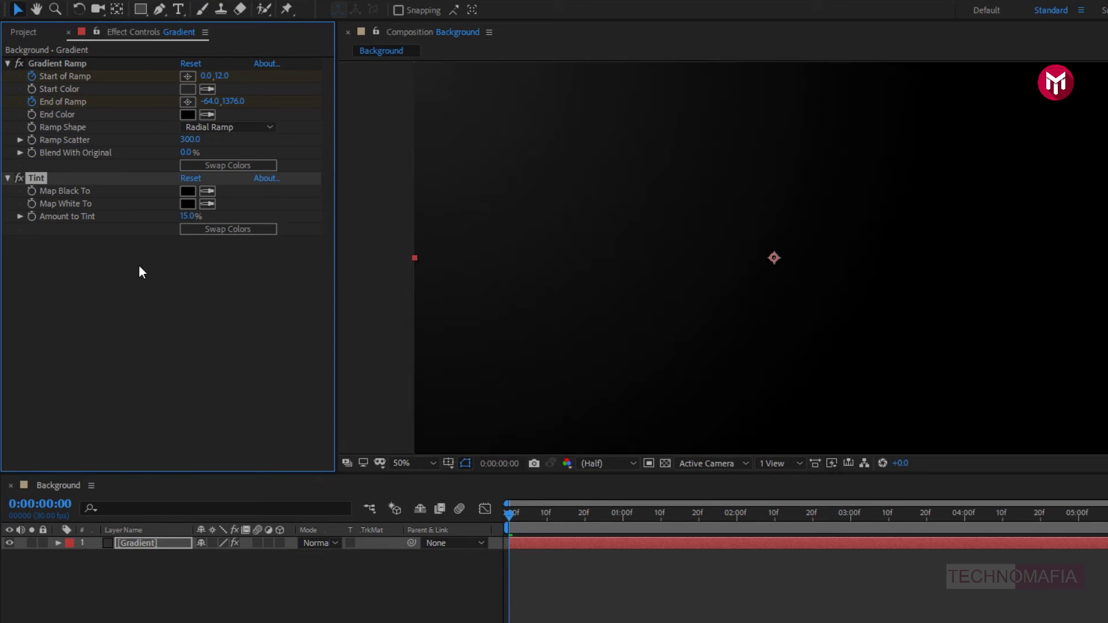
- Keyframe the Gradient layer's opacity at 0% on the first frame, 0:00:00:00
left_click(137, 545)
key("t")
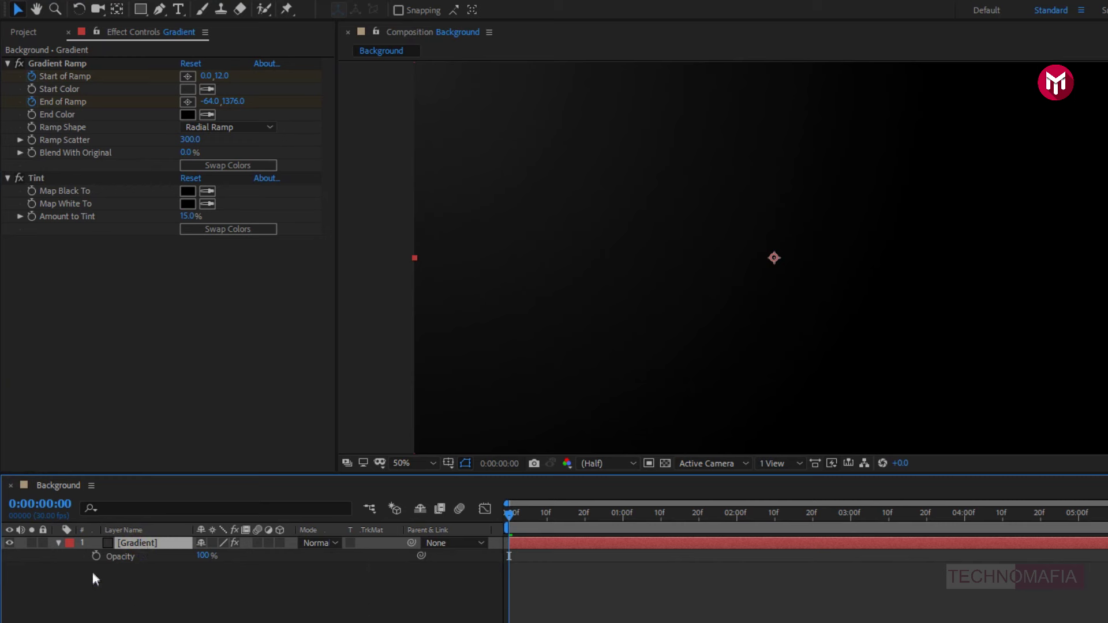
left_click(96, 555)
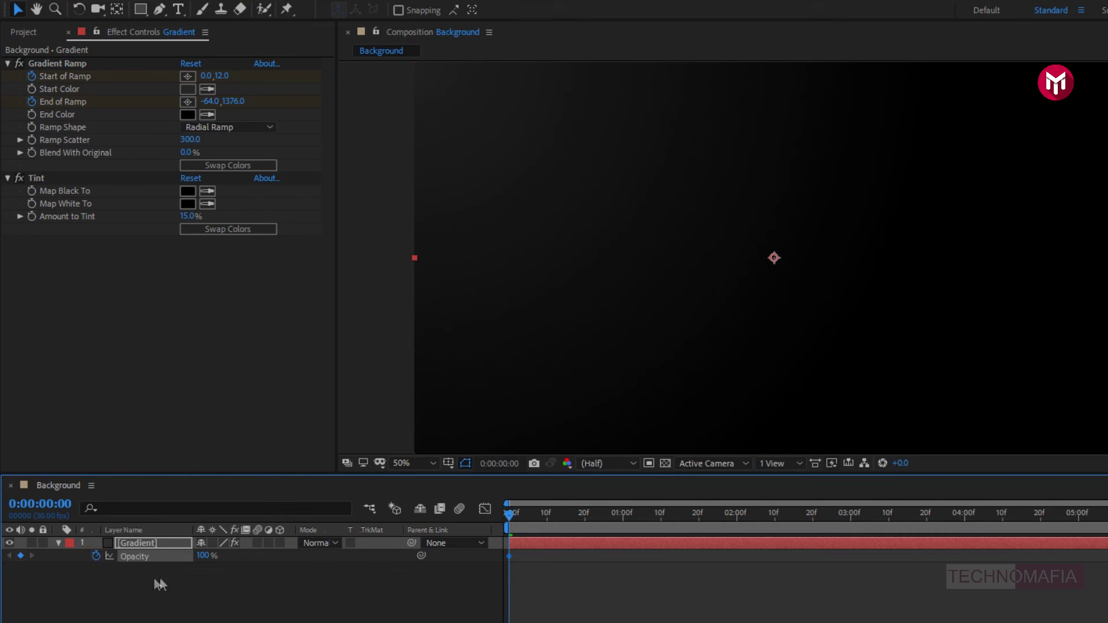
left_click(203, 556)
type("0")
key("Return")
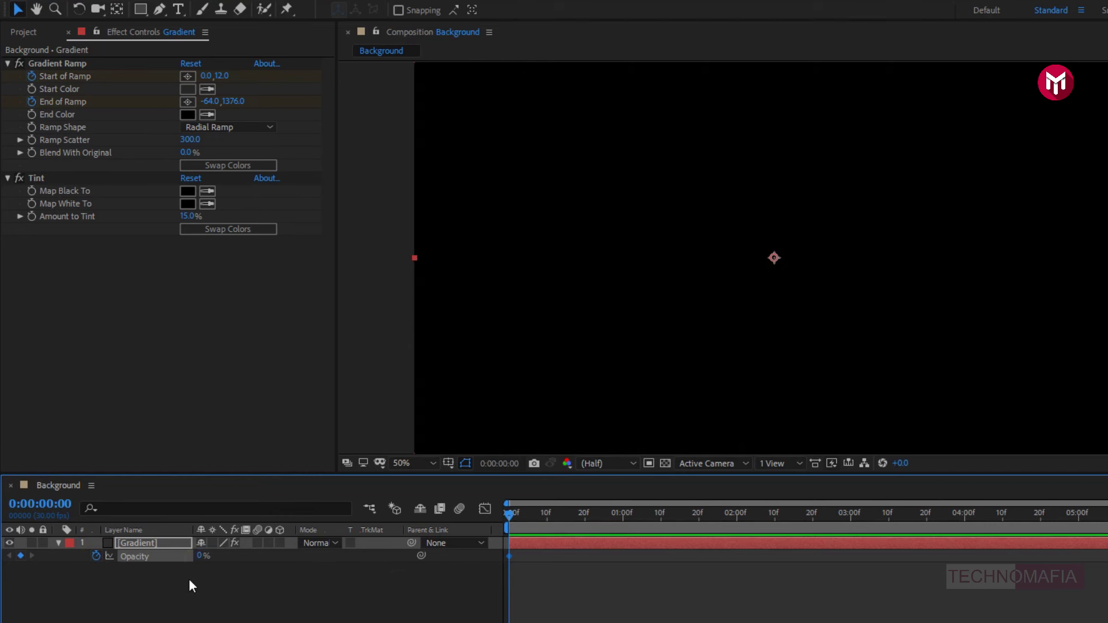
- Keyframe the Gradient layer's opacity at 100% at 0:00:01:00 and return the playhead to the first frame
left_click(623, 515)
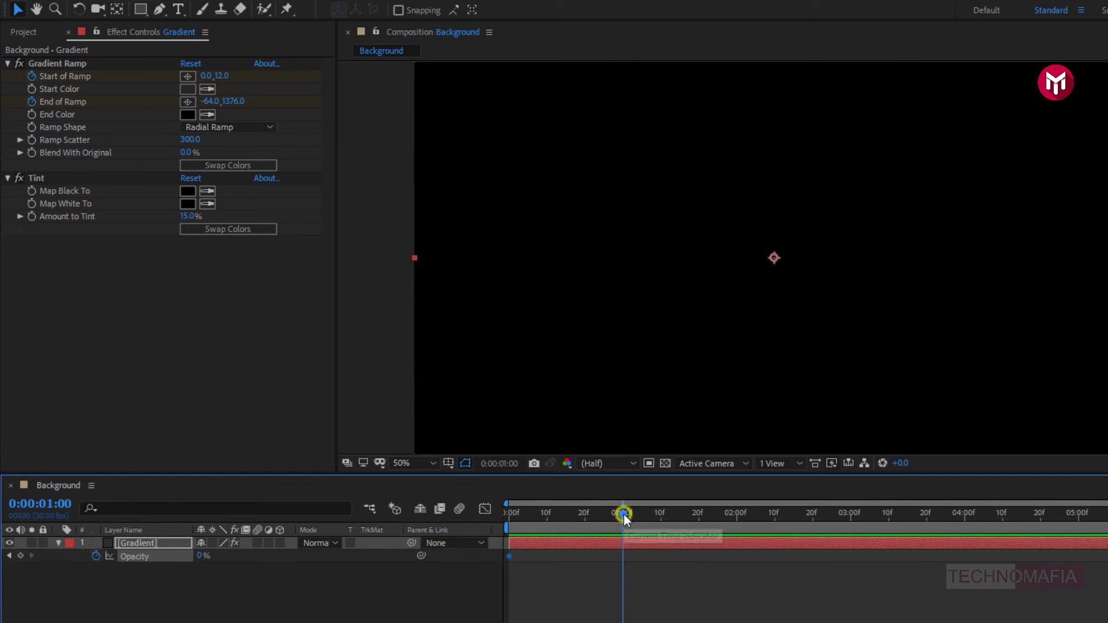
left_click(201, 557)
type("100")
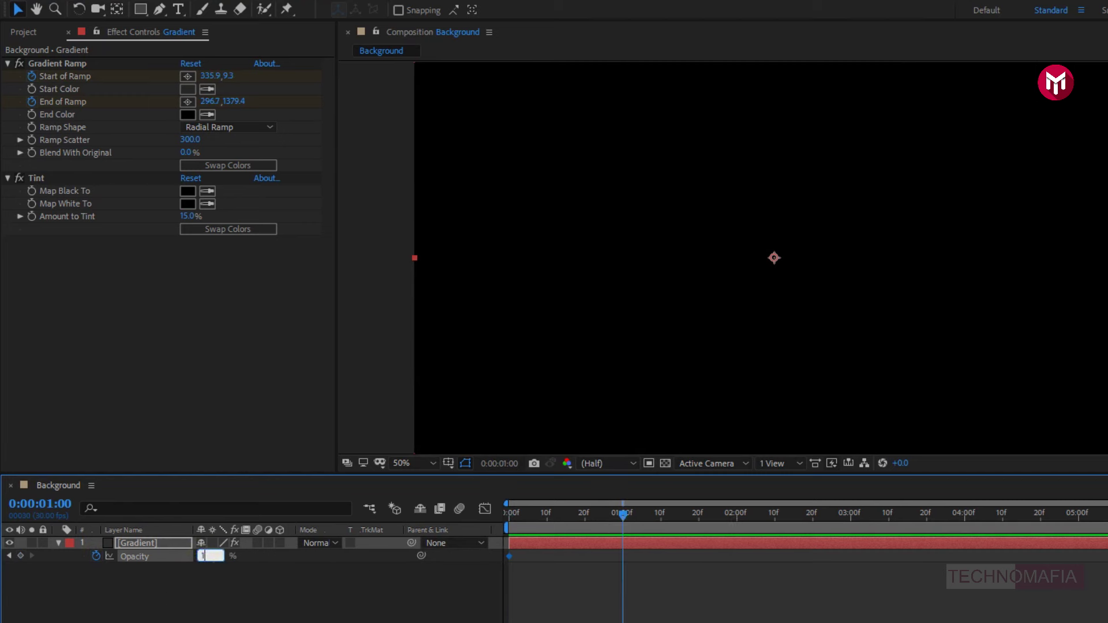
key("Return")
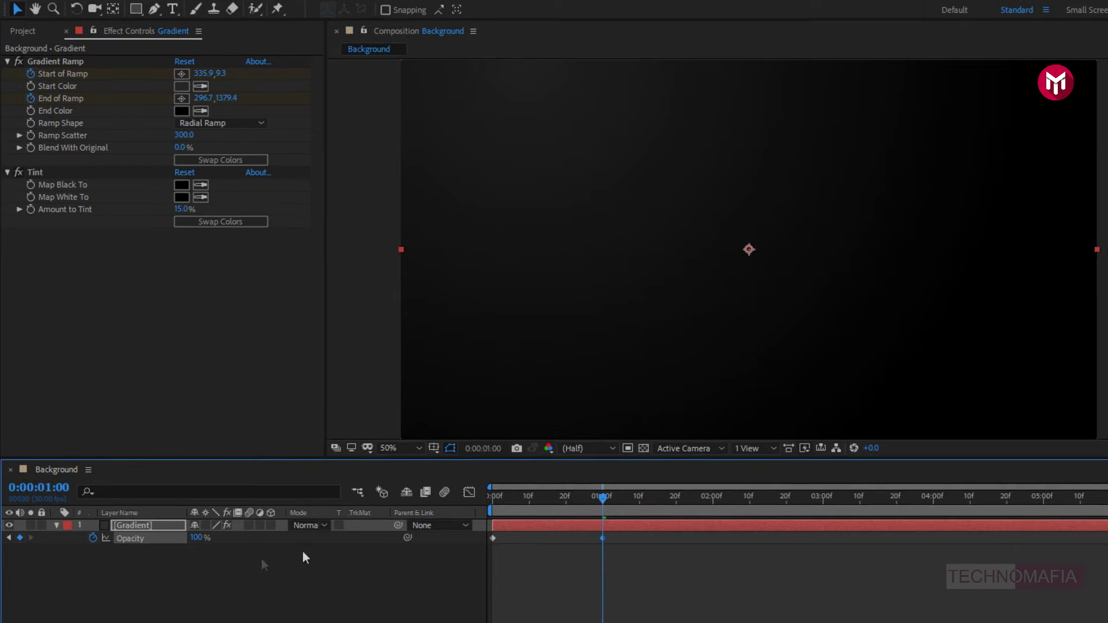
left_click_drag(569, 473, 462, 476)
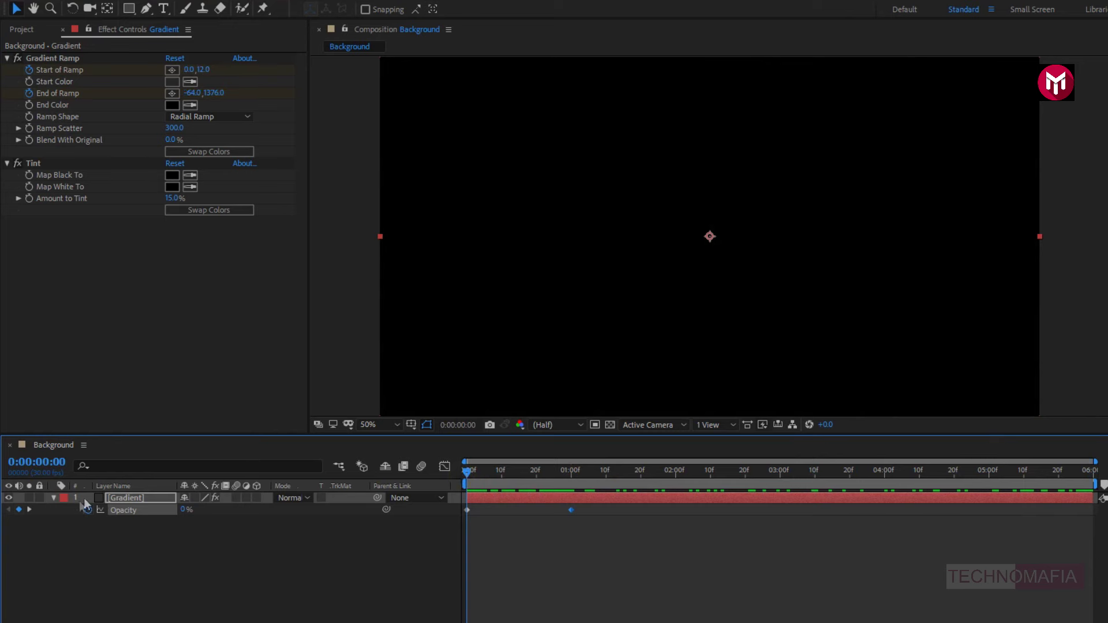
- Pre-compose the Gradient layer as "Ramp", moving all attributes into the new composition
left_click(53, 500)
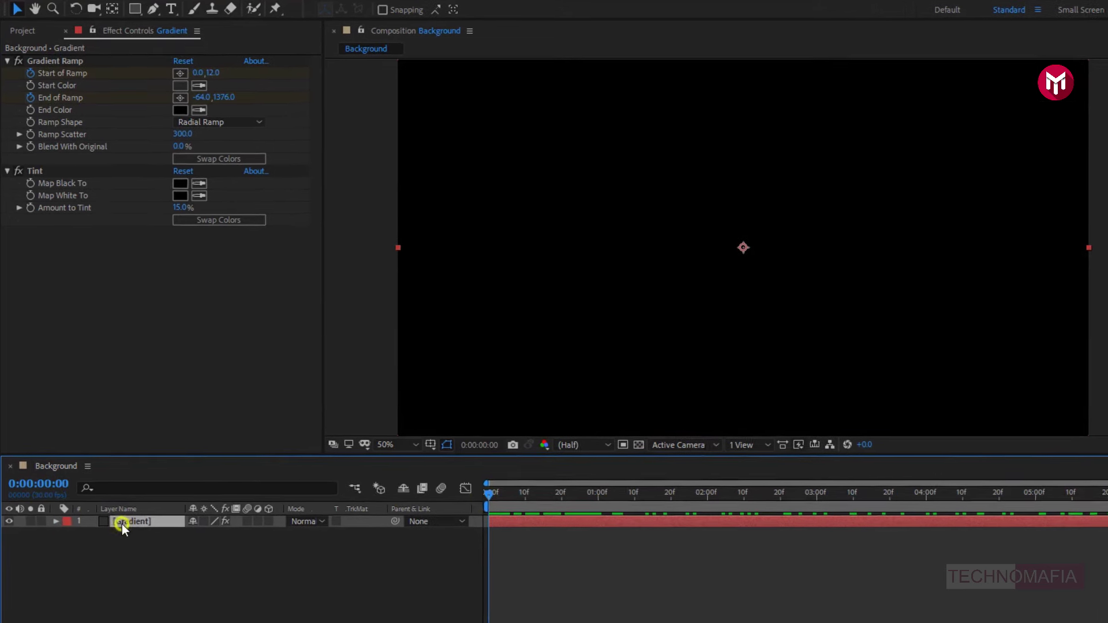
right_click(117, 499)
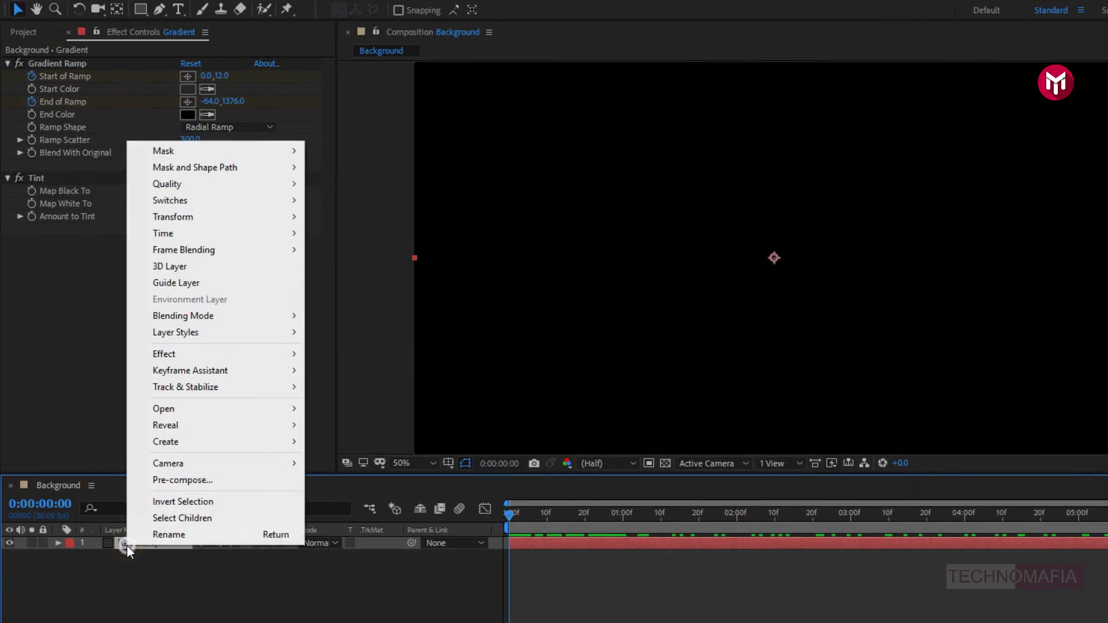
left_click(144, 481)
type("Ramp")
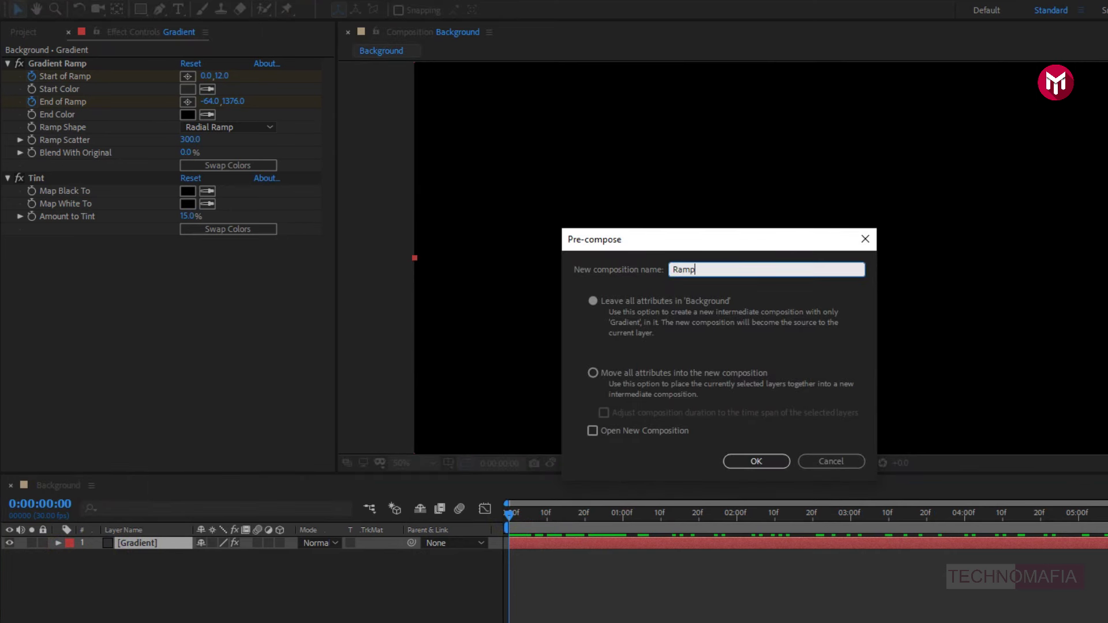
left_click(592, 373)
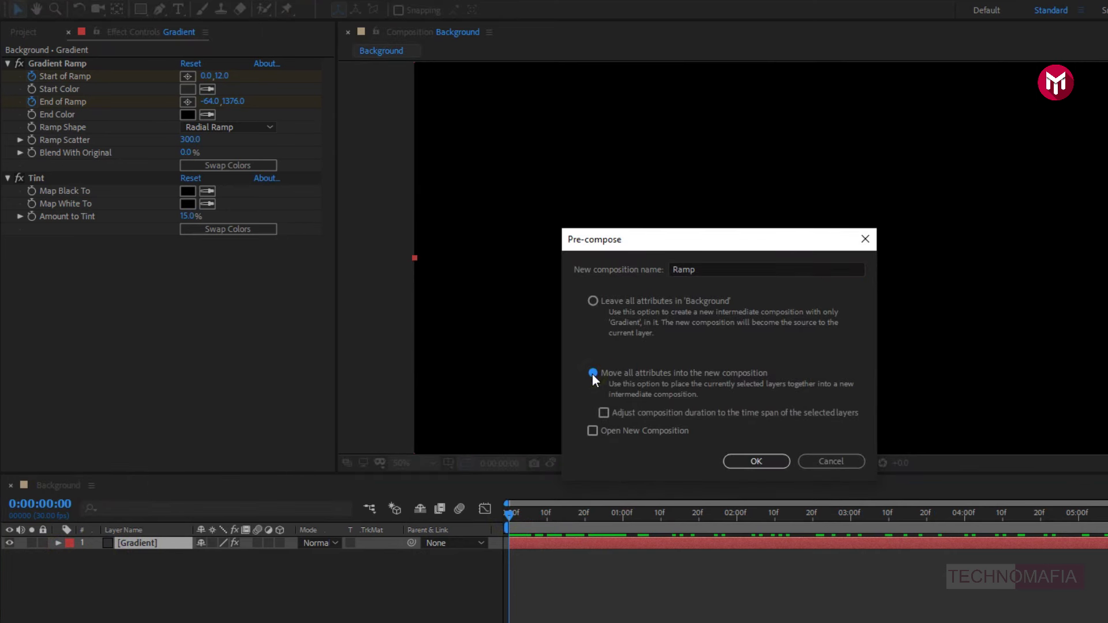
left_click(741, 465)
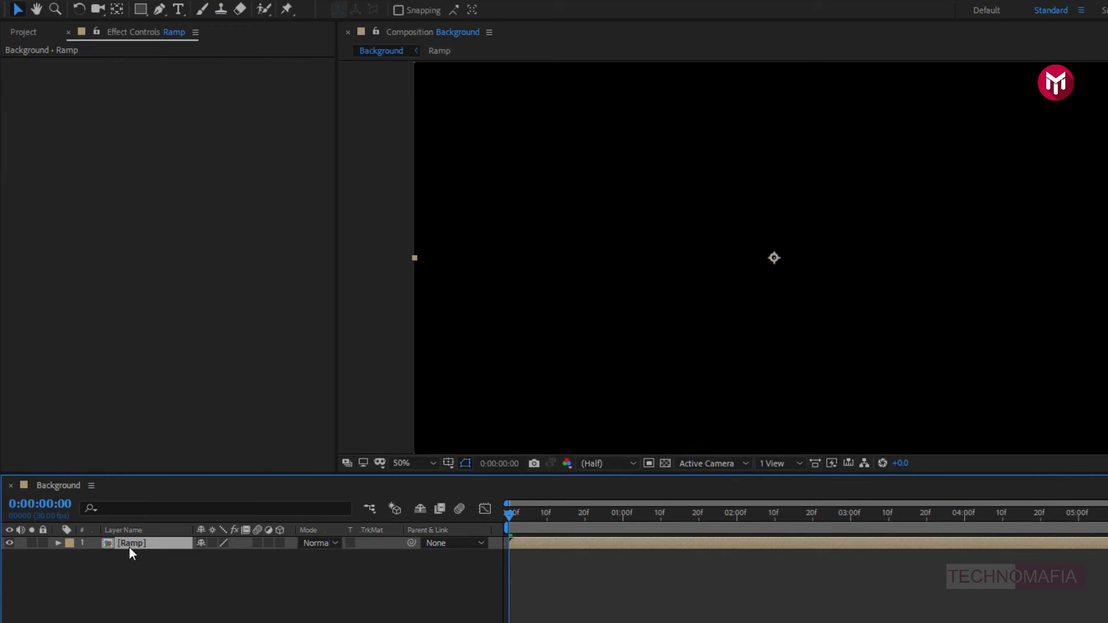
- Duplicate the Ramp layer and set the upper copy's blending mode to Screen, previewing at about 0:00:01:13
left_click(122, 529)
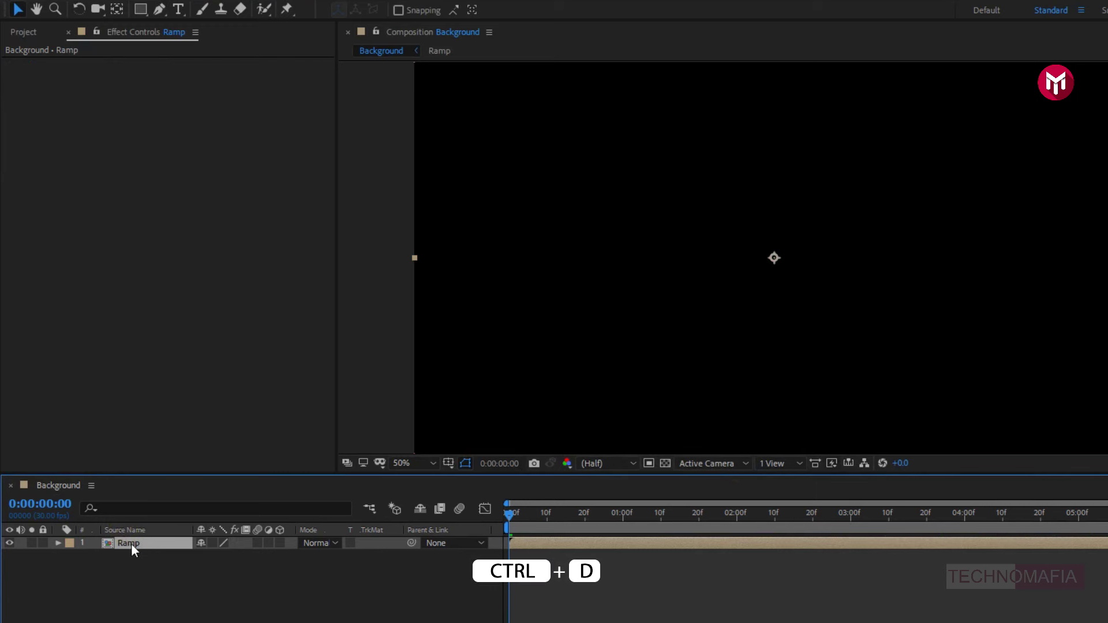
key("ctrl+d")
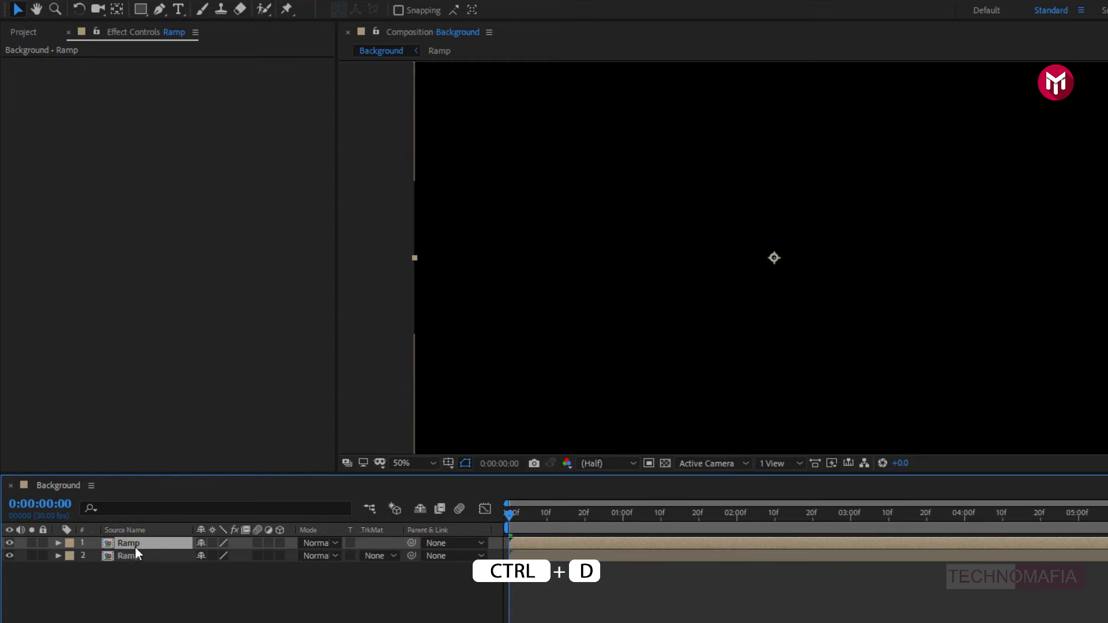
left_click_drag(546, 512, 673, 518)
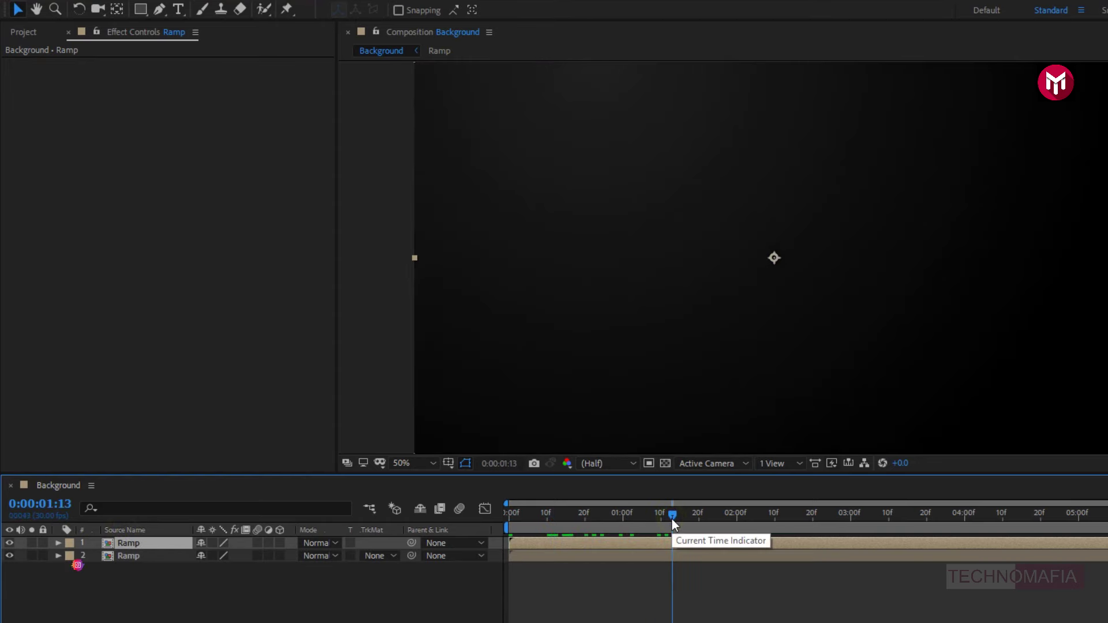
left_click(318, 551)
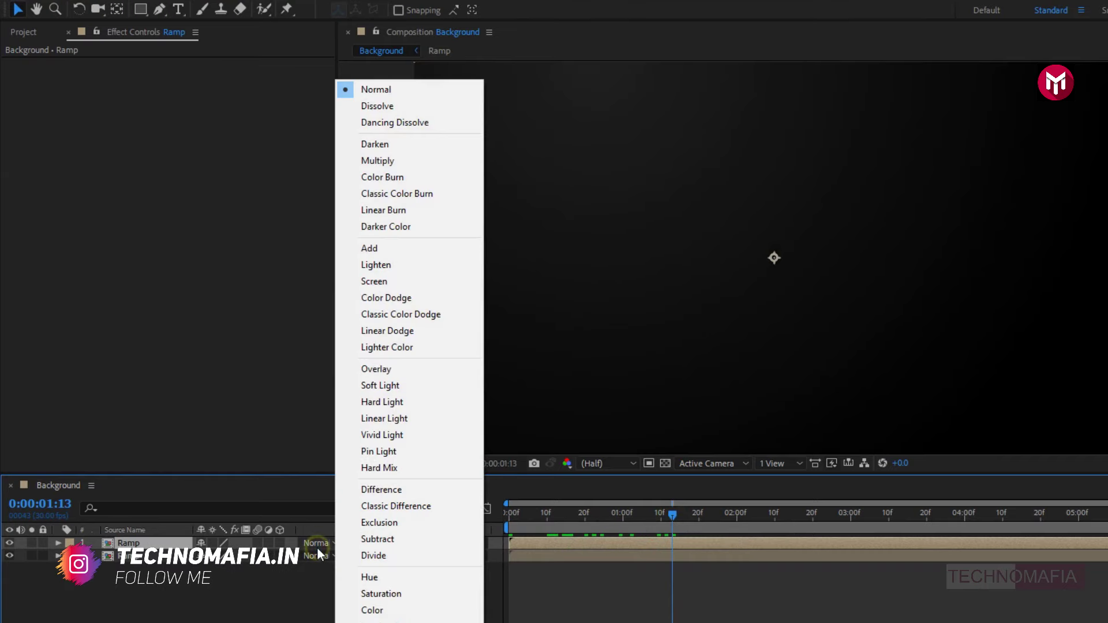
left_click(372, 282)
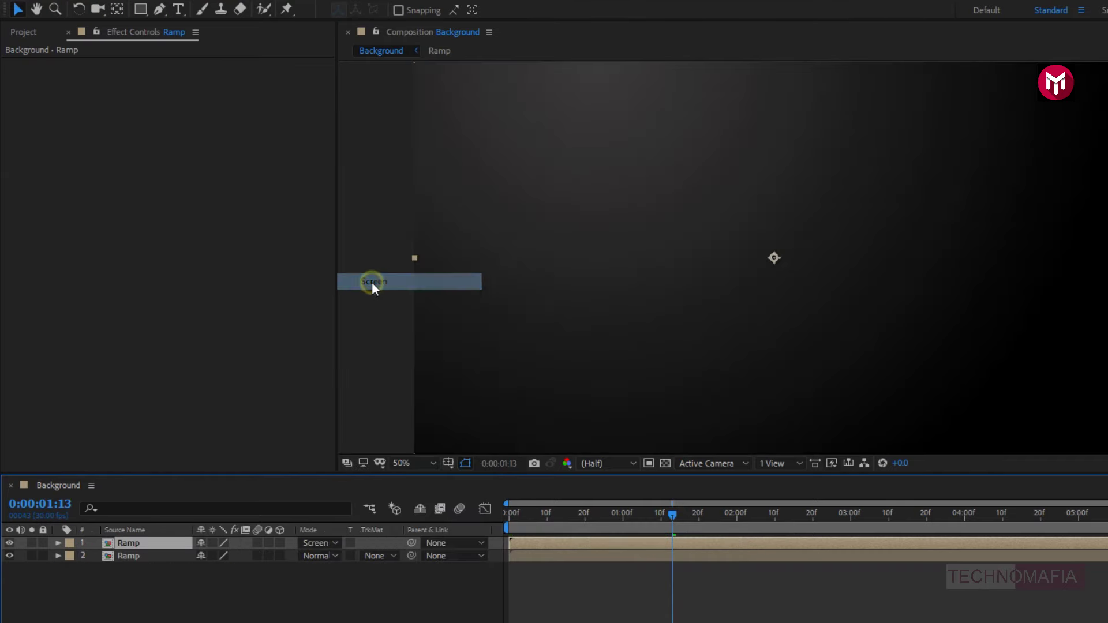
- Create a 1920 x 1080 px dark gray solid named "Noise" above the Ramp layers
right_click(172, 590)
mouse_move(212, 434)
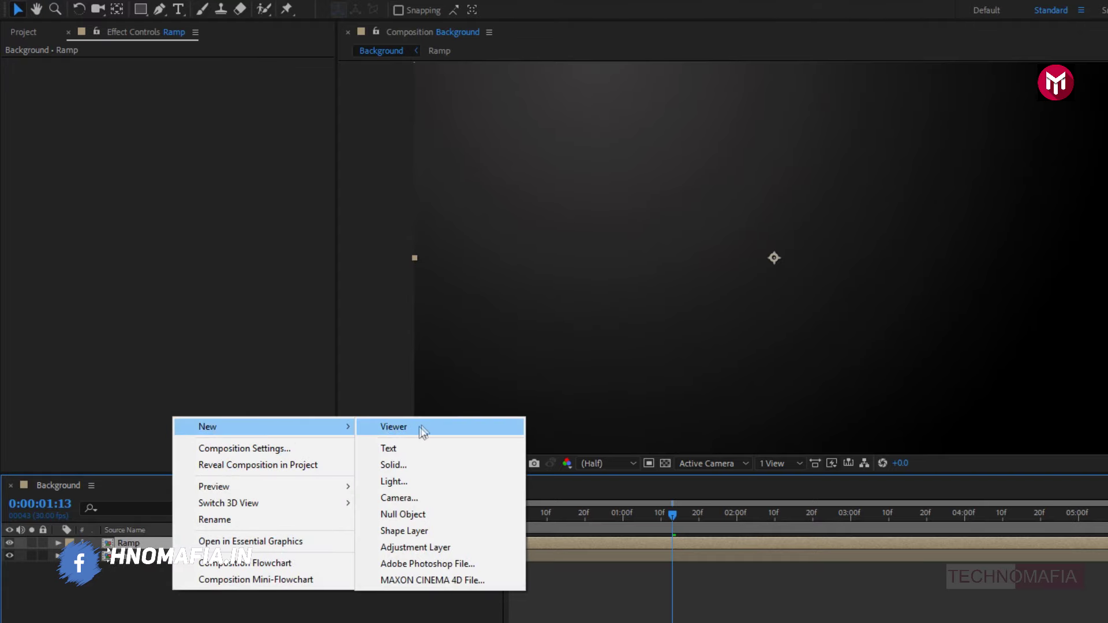
left_click(421, 462)
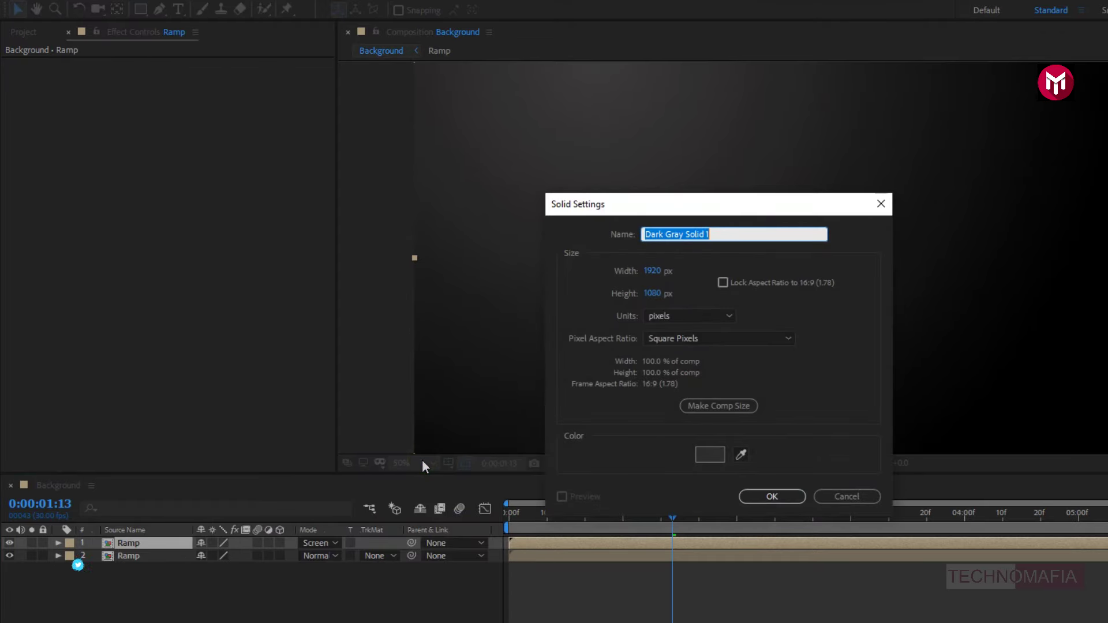
type("Noise")
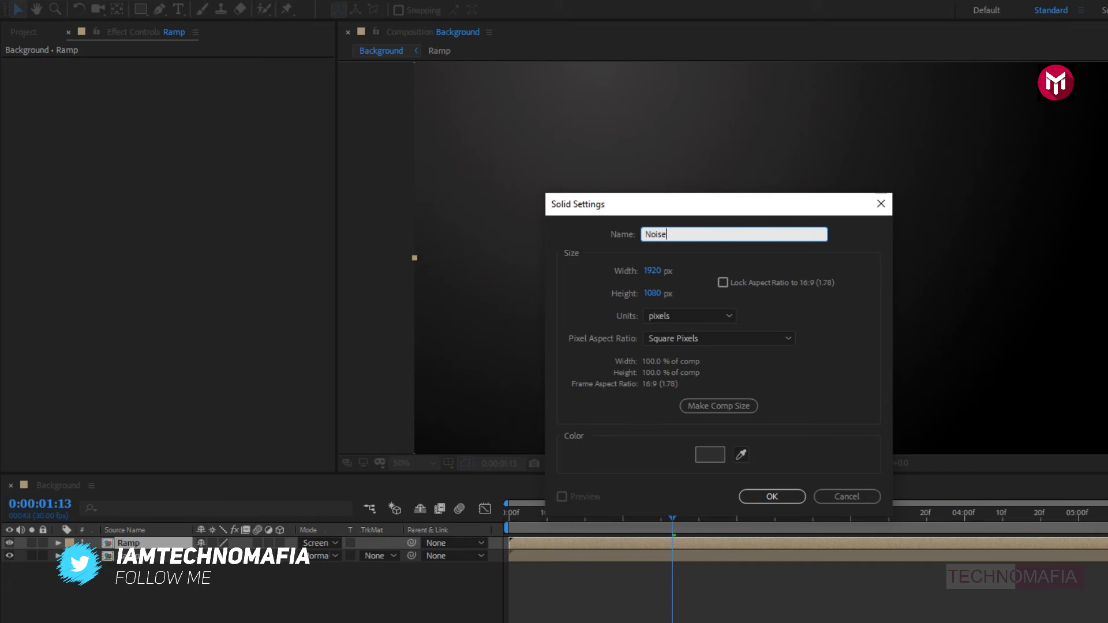
left_click(759, 496)
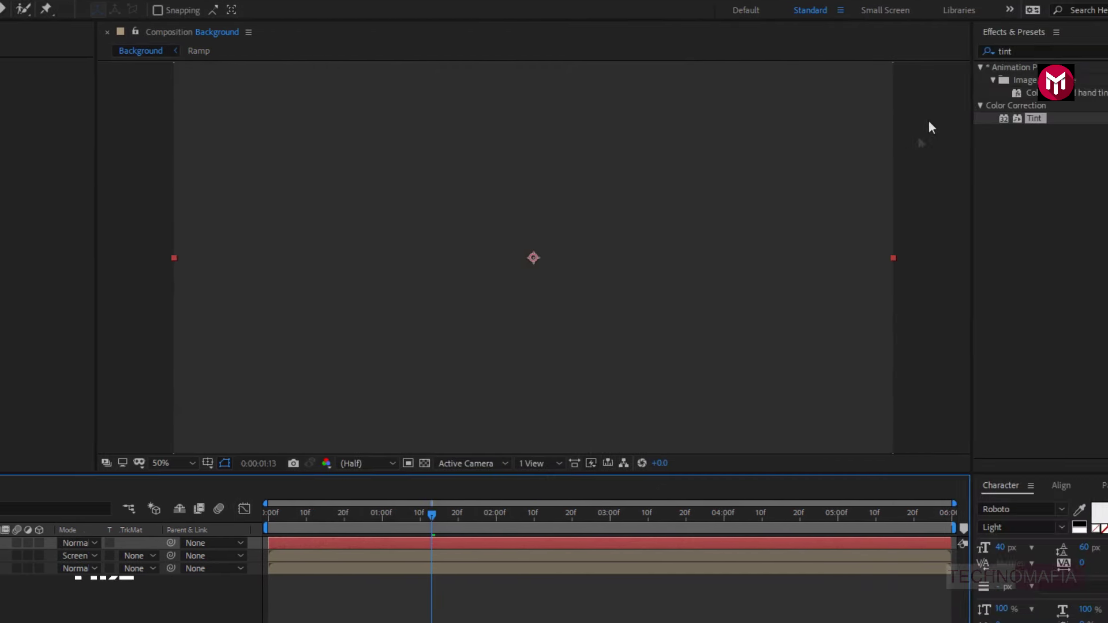
- Apply the Fractal Noise effect to the Noise solid
left_click(1027, 51)
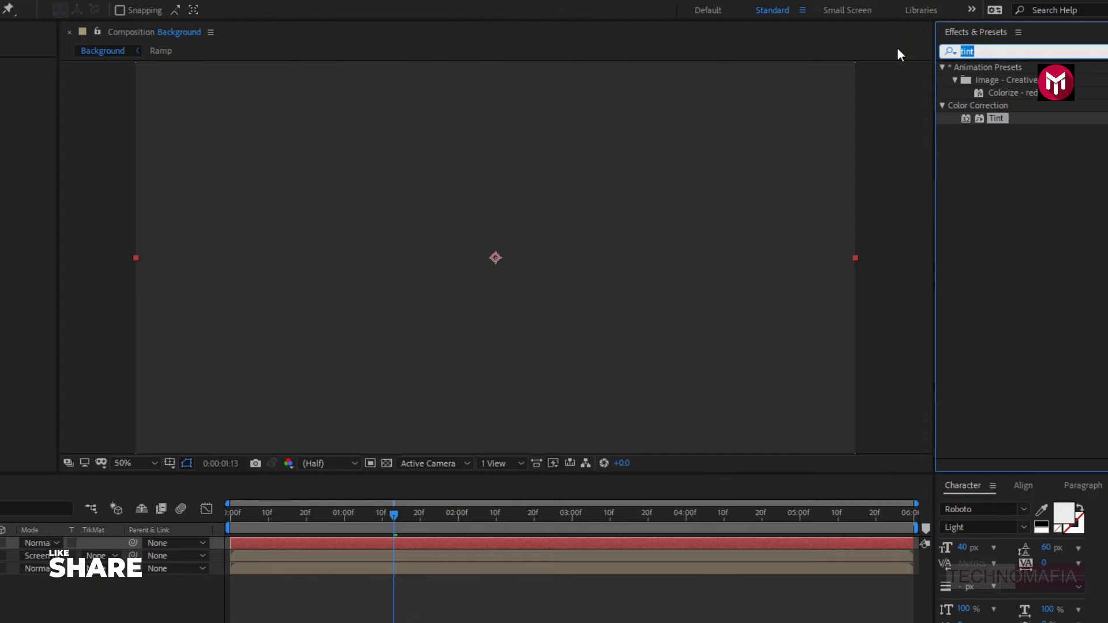
type("frac")
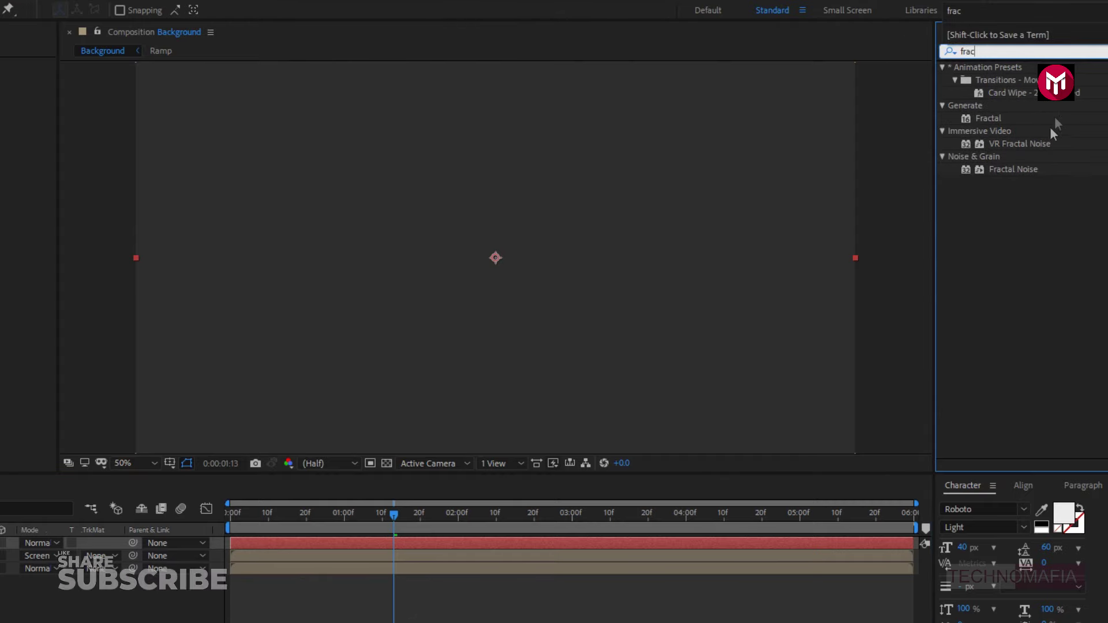
double_click(1027, 169)
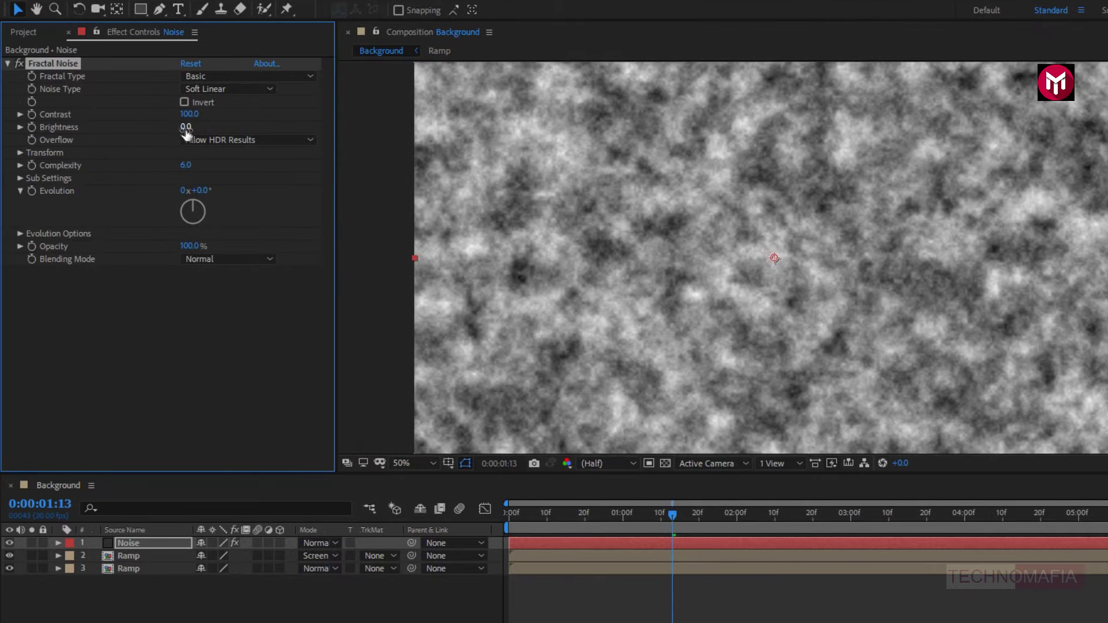
- Lower the Fractal Noise brightness to -22 and increase its transform scale to 276
left_click(180, 128)
left_click_drag(180, 129, 168, 128)
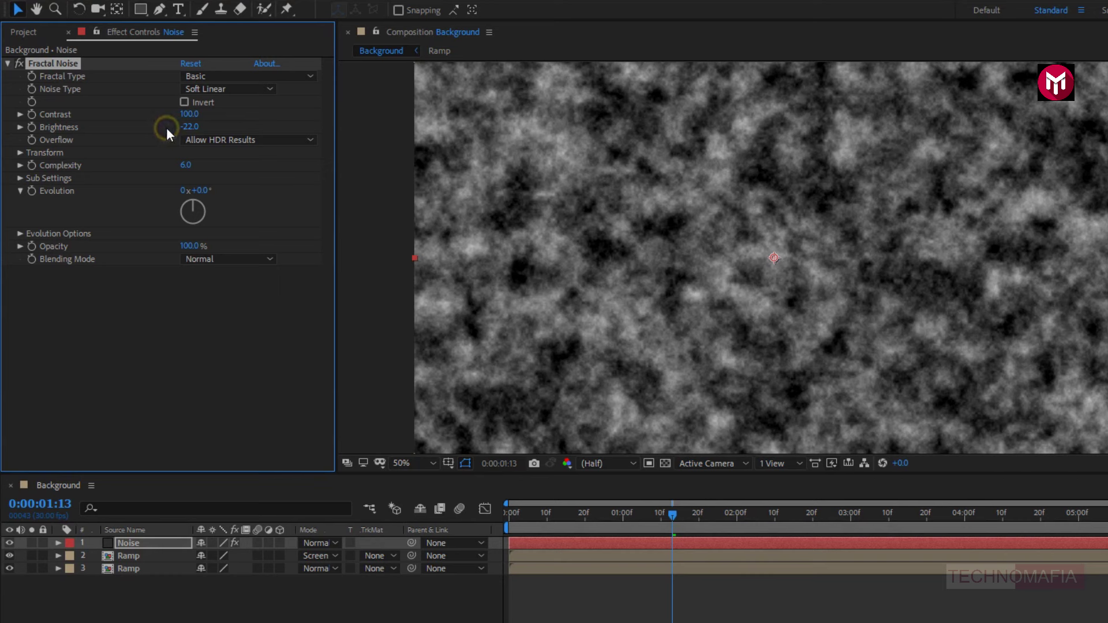
left_click(20, 153)
left_click_drag(189, 199, 314, 188)
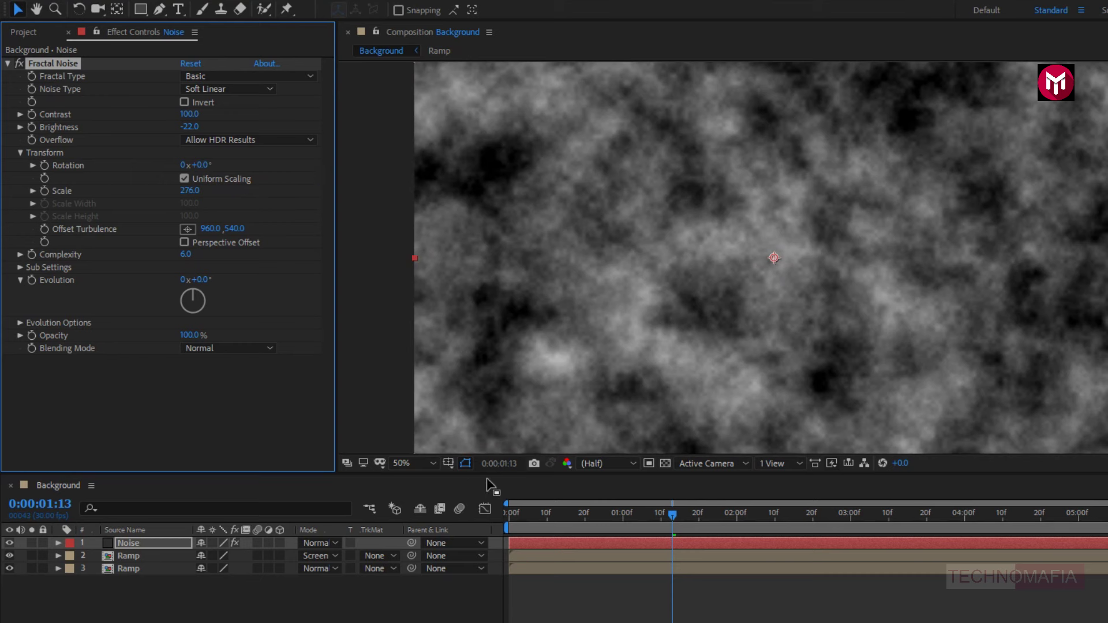
- Keyframe the Fractal Noise Offset Turbulence at 0:00:00:00, placing its point near the frame's upper-left corner at about 2, 22
left_click(508, 513)
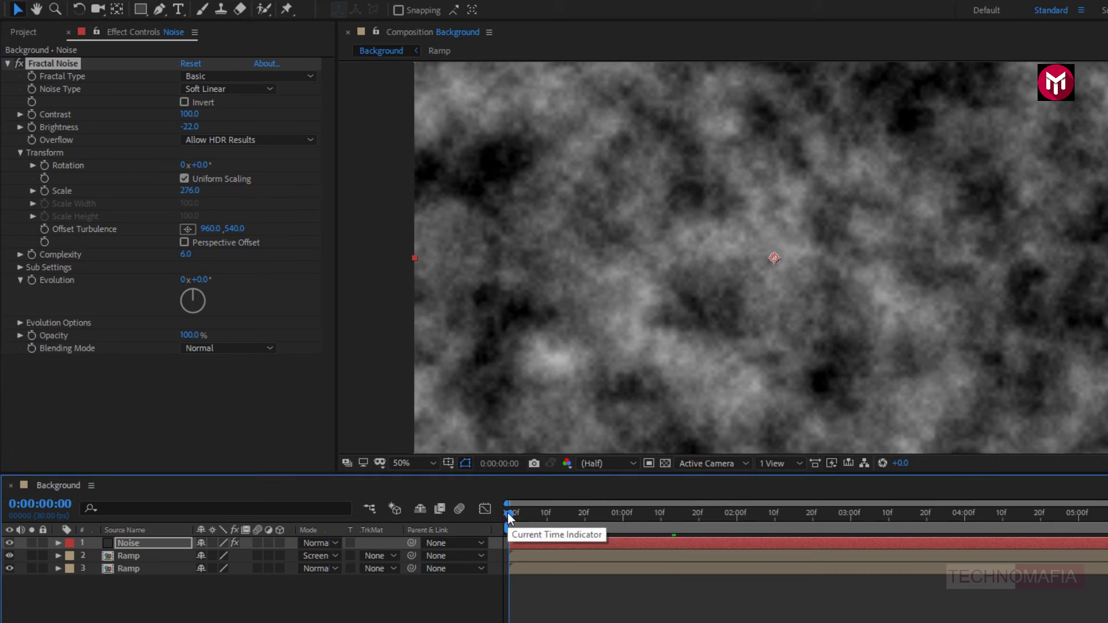
left_click(44, 230)
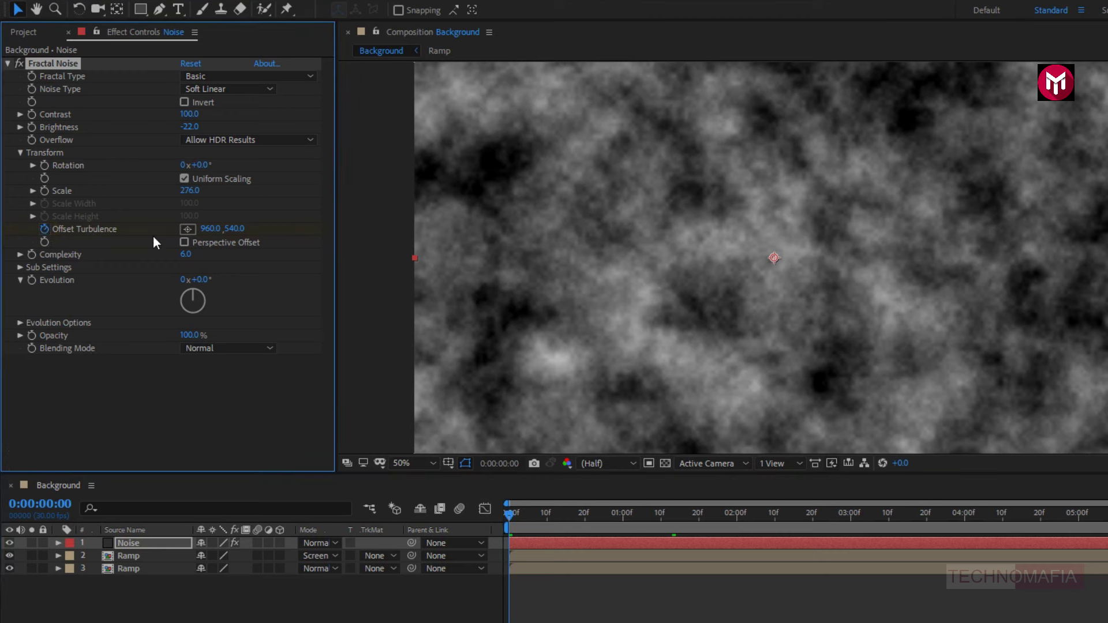
left_click(189, 229)
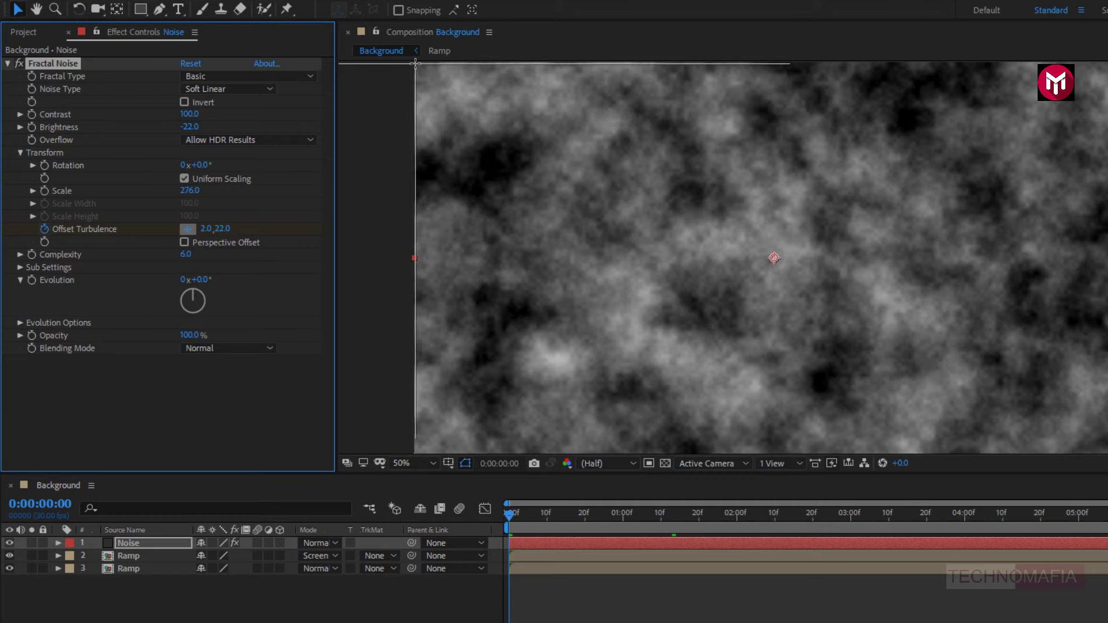
left_click(415, 64)
key("comma")
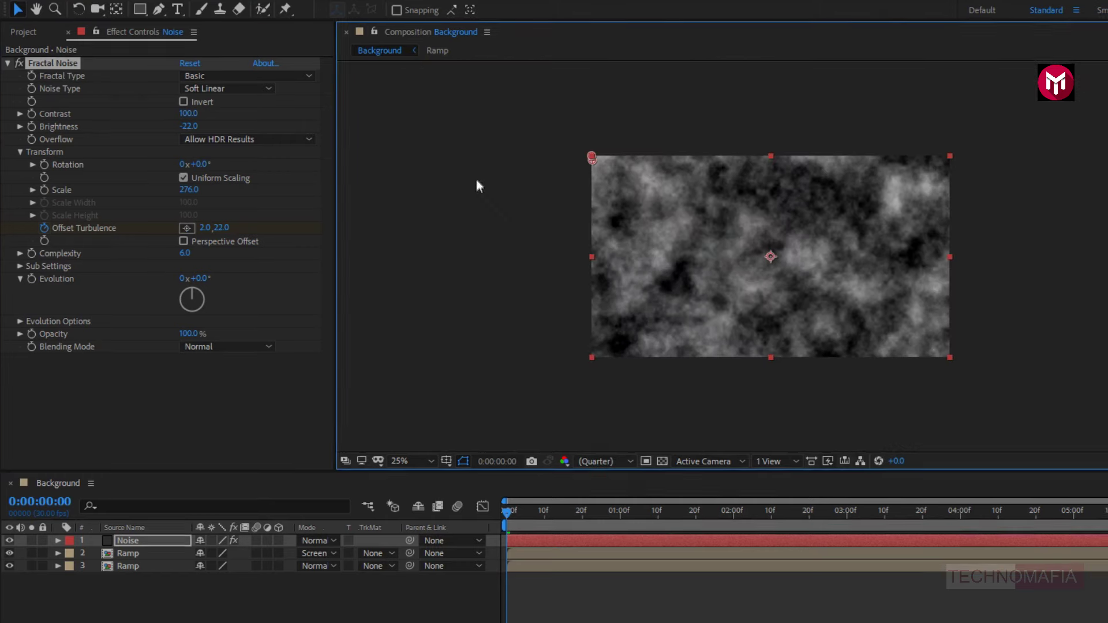
- Keyframe Offset Turbulence at 0:00:05:29 with its point above the frame at about 910, -522, and return to the composition's start
left_click(522, 514)
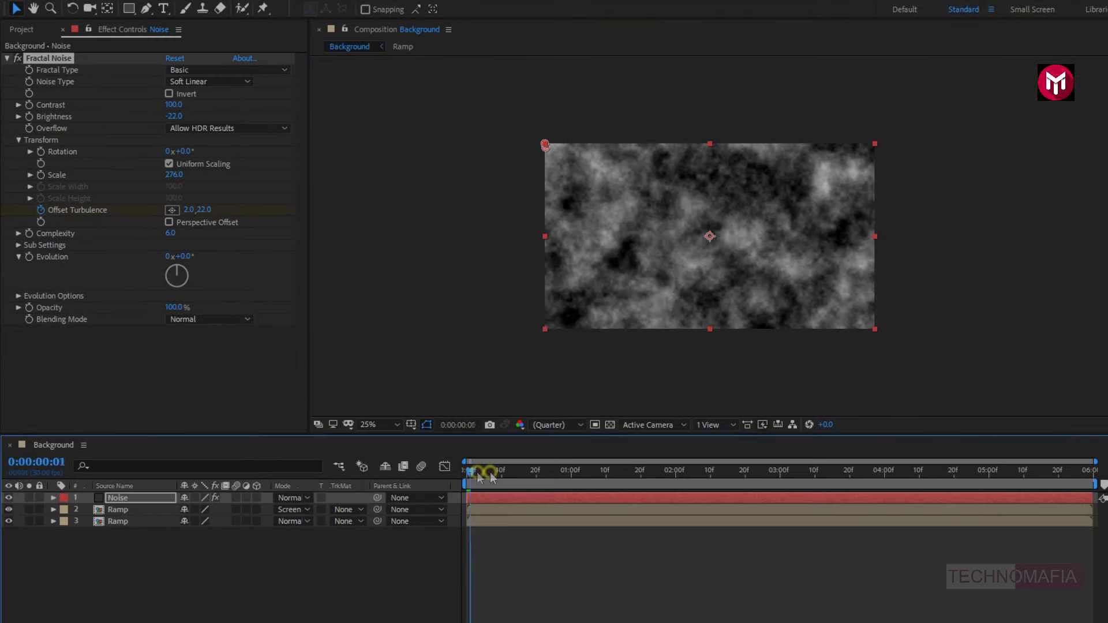
left_click_drag(479, 477, 1093, 467)
left_click_drag(544, 147, 698, 53)
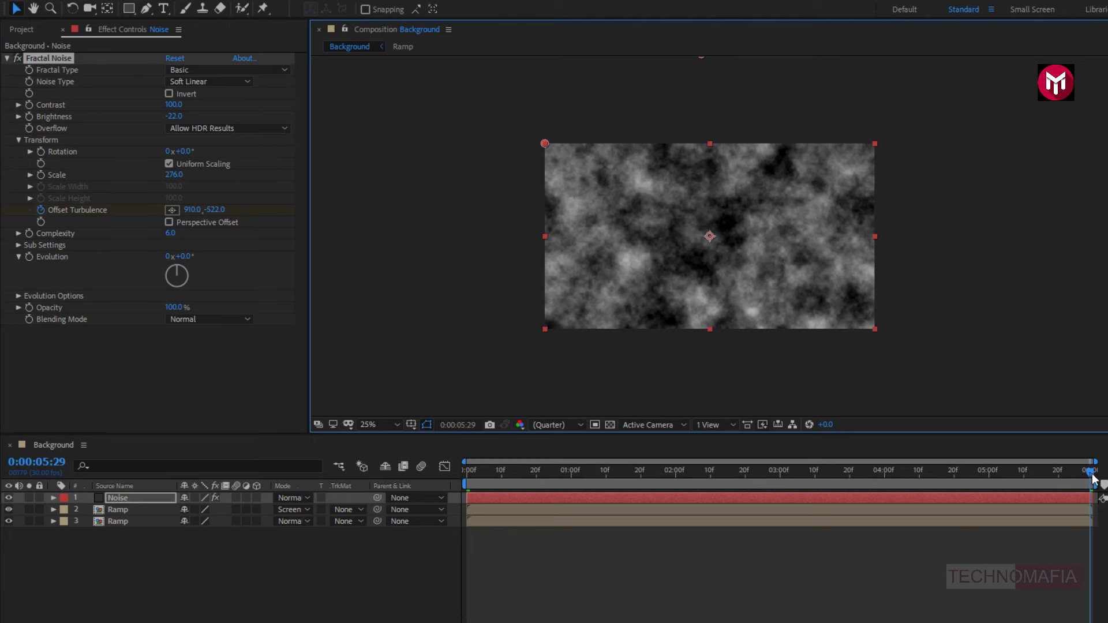
left_click_drag(1092, 478, 464, 518)
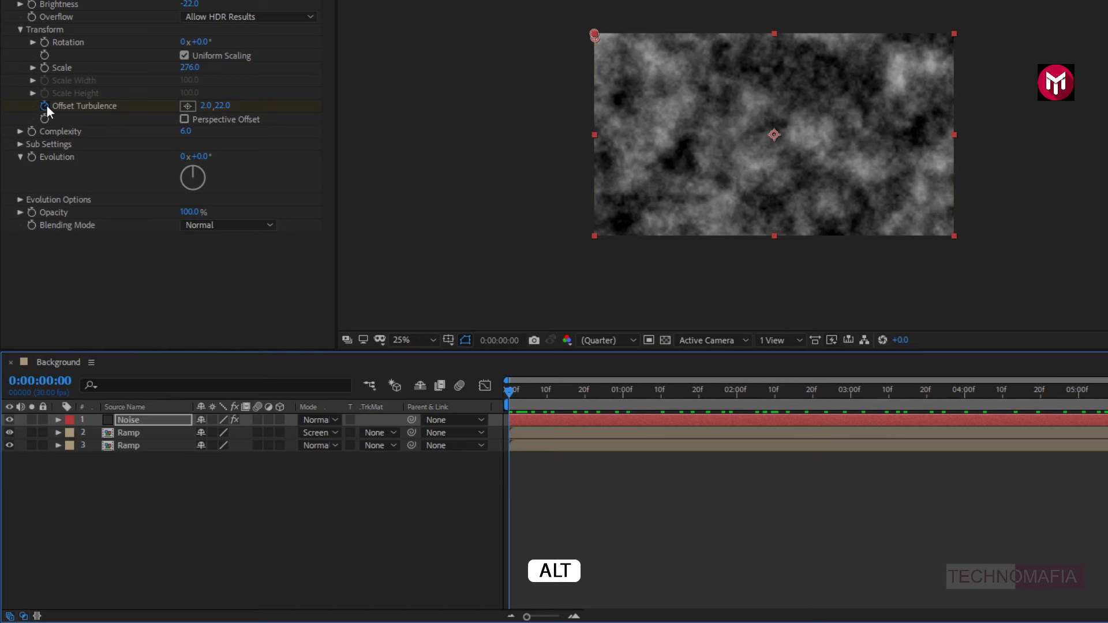
- Add the expression wiggle(1,25) to the Fractal Noise Offset Turbulence
left_click(45, 106, "alt")
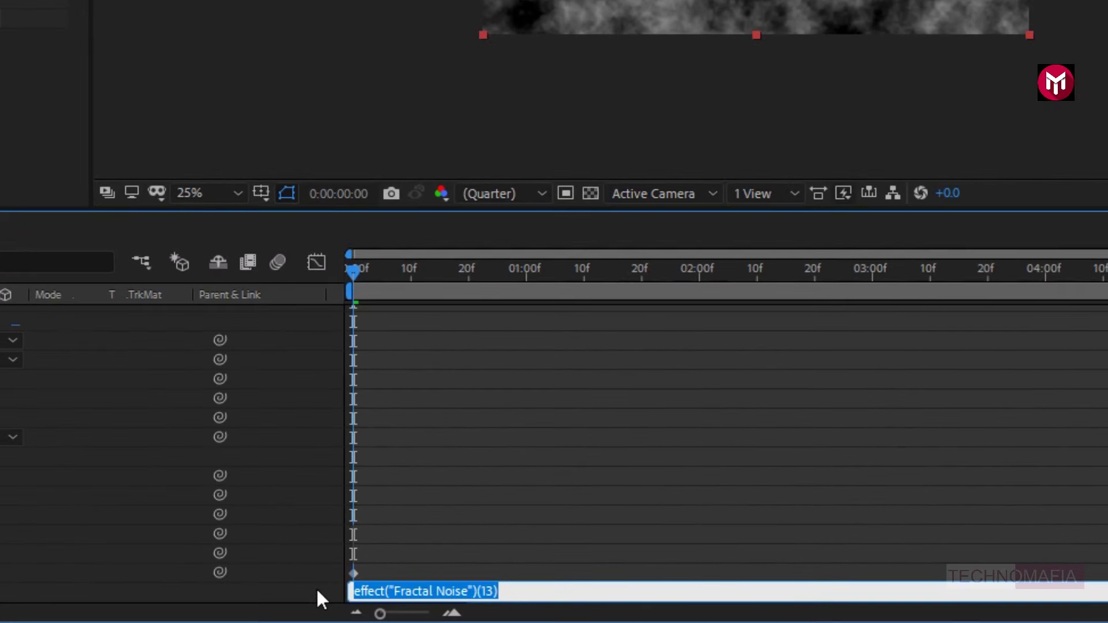
type("wiggle(")
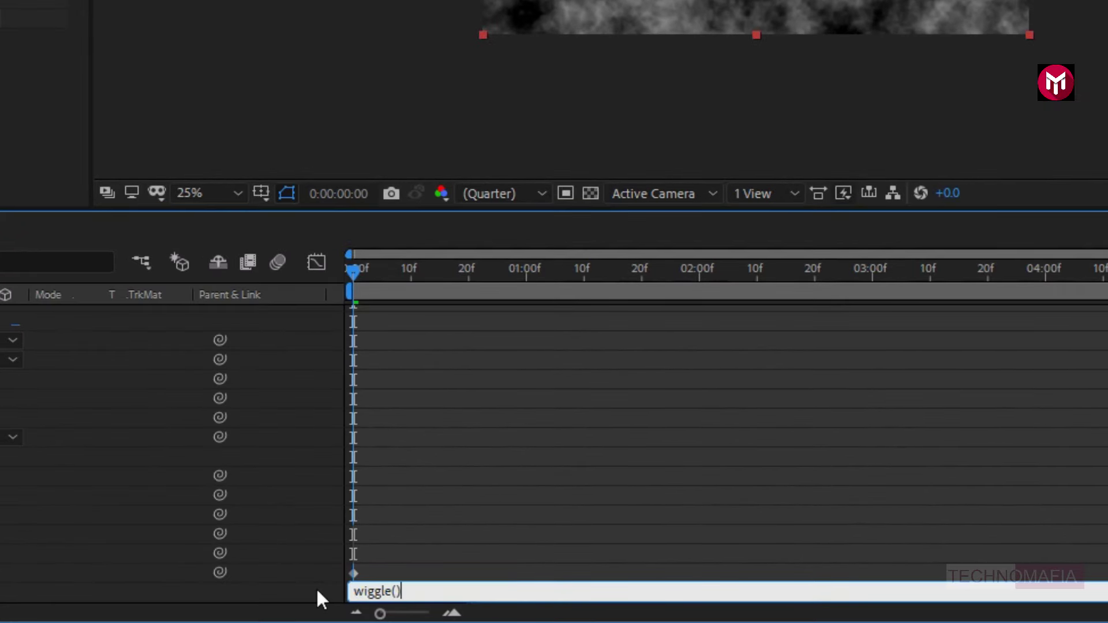
key("Left")
type("1,")
left_click(316, 587)
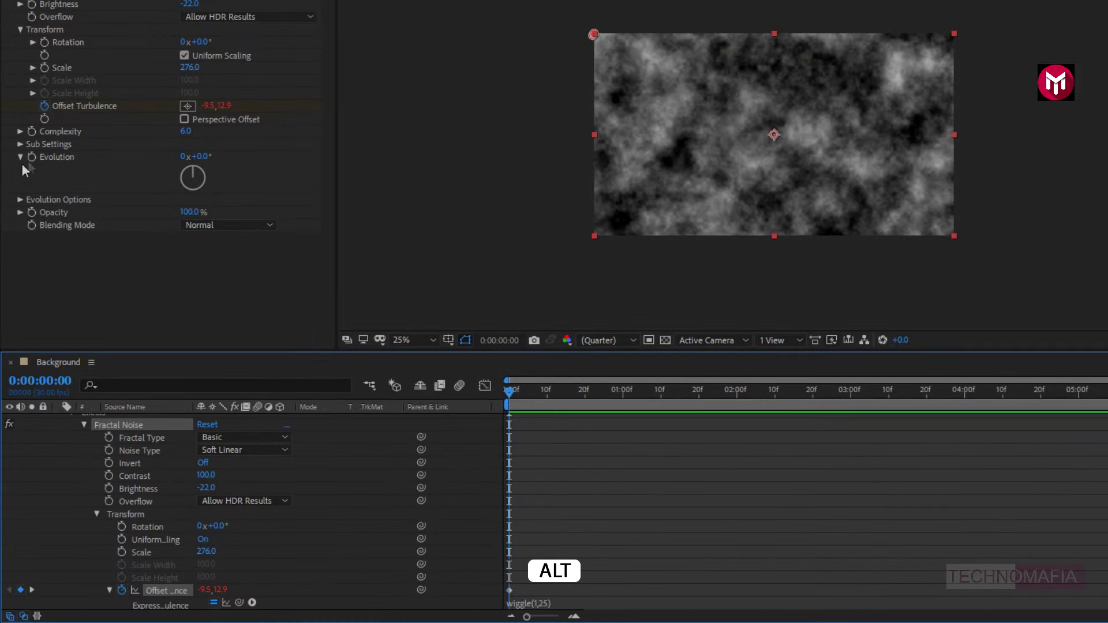
- Add the expression time*200 to the Fractal Noise Evolution and collapse the Noise layer's properties
left_click(30, 160, "alt")
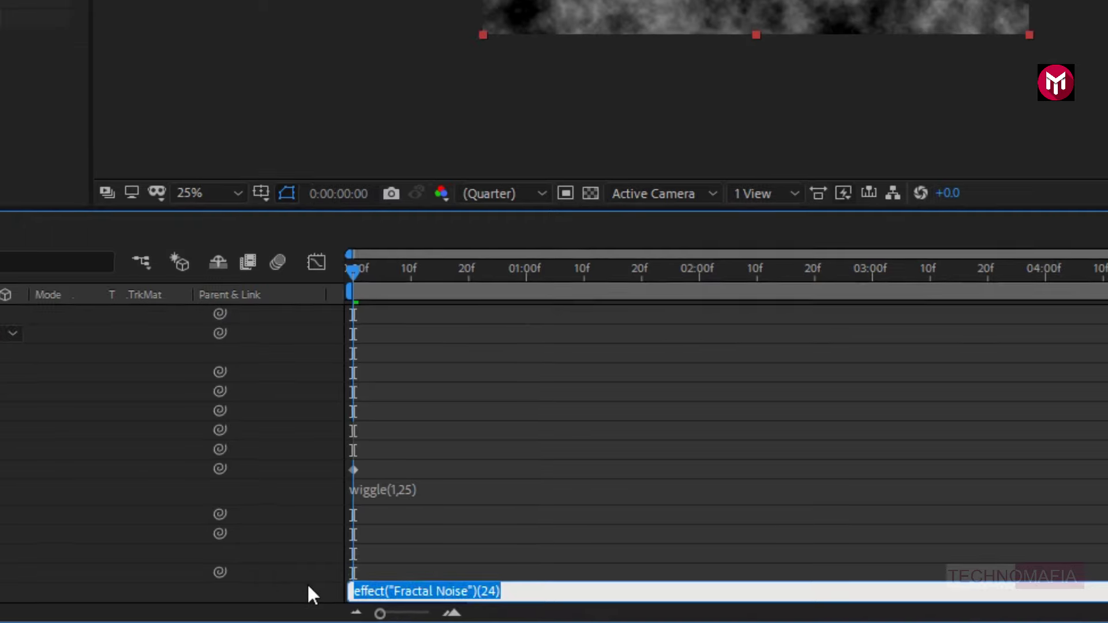
type("time*")
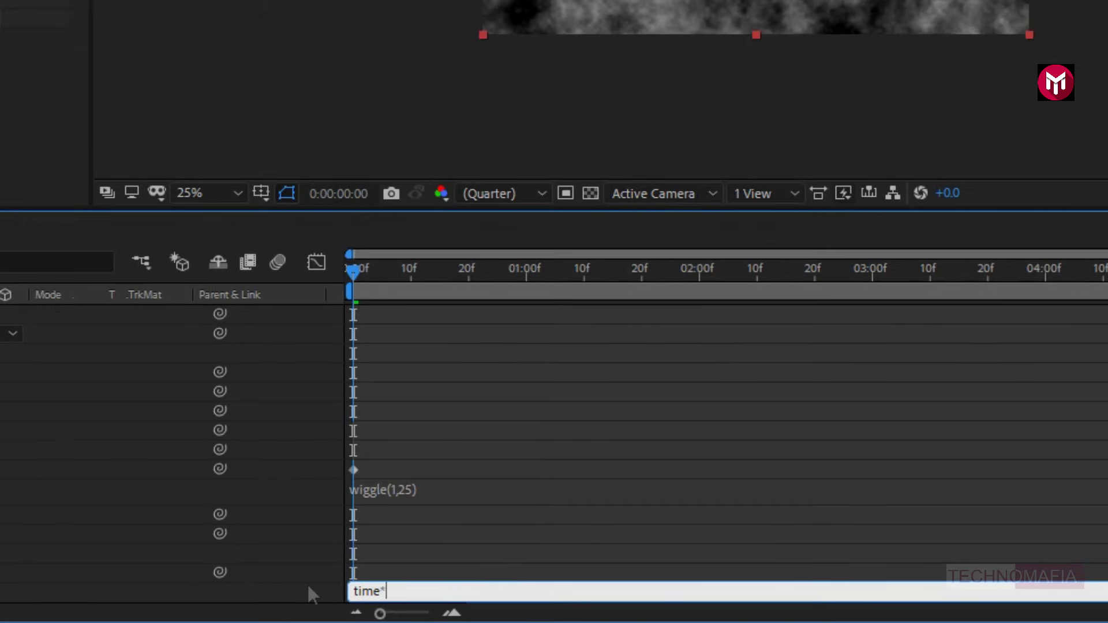
type("200")
left_click(307, 583)
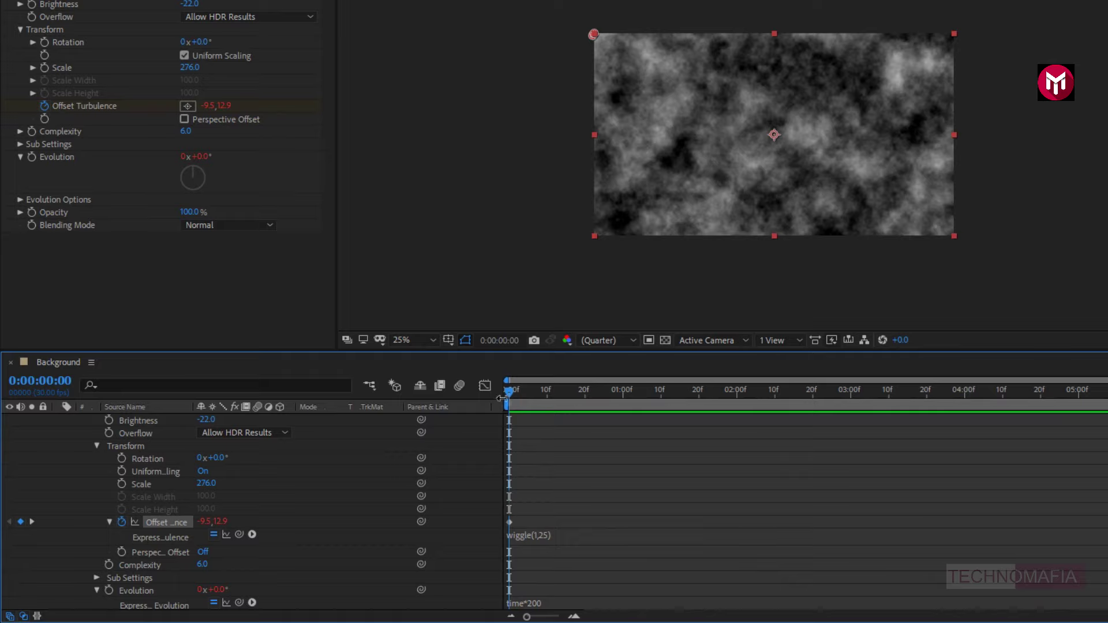
left_click_drag(509, 390, 496, 410)
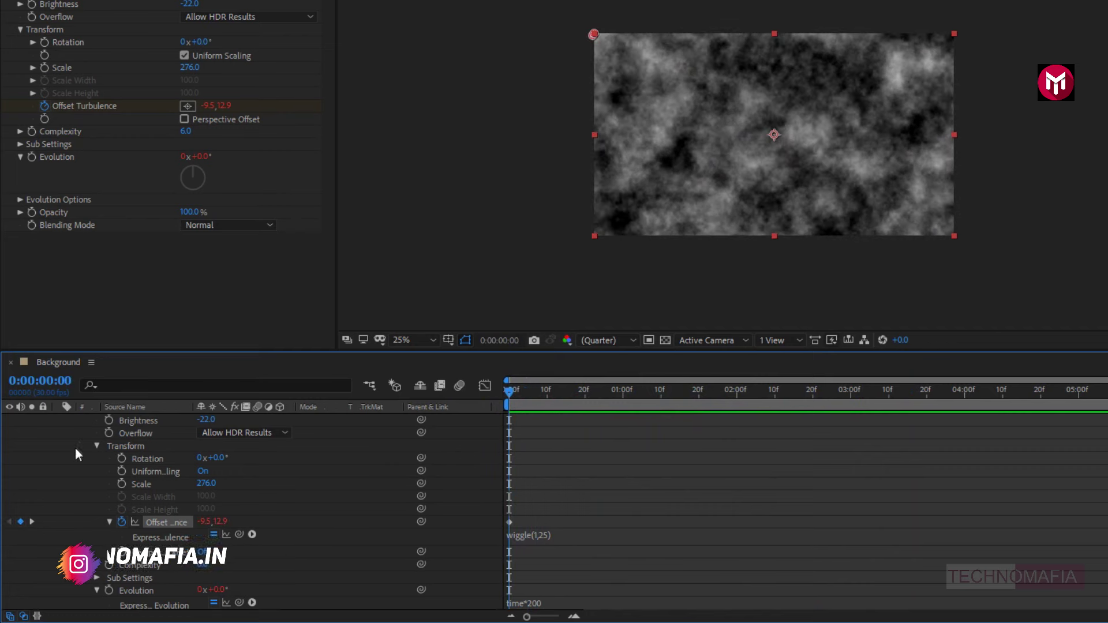
scroll(75, 448, "up", 3)
left_click(57, 429)
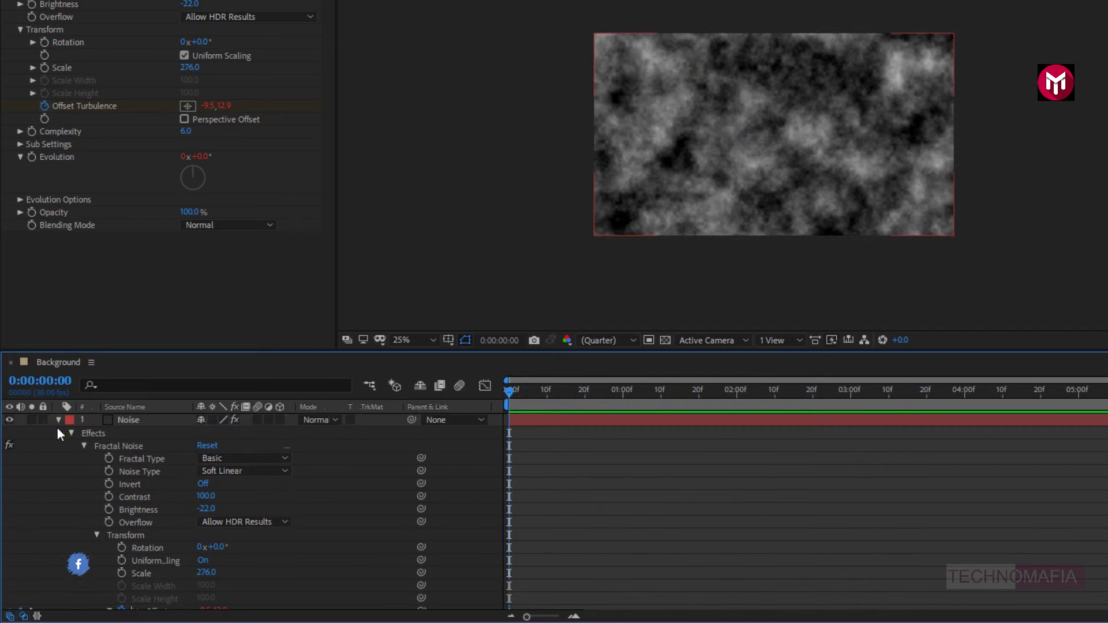
left_click(58, 421)
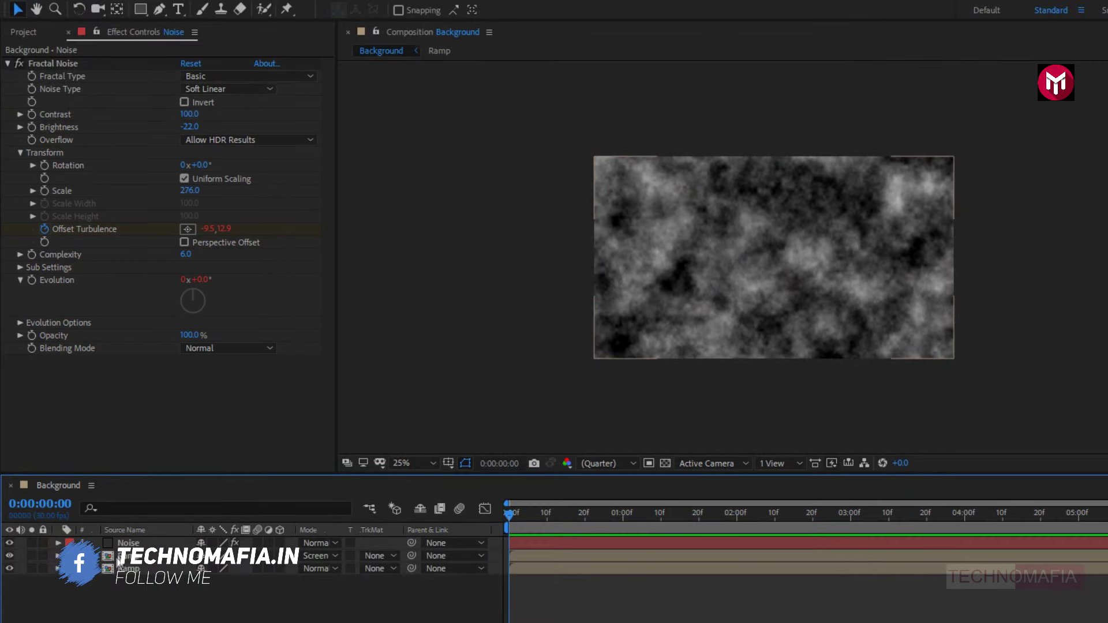
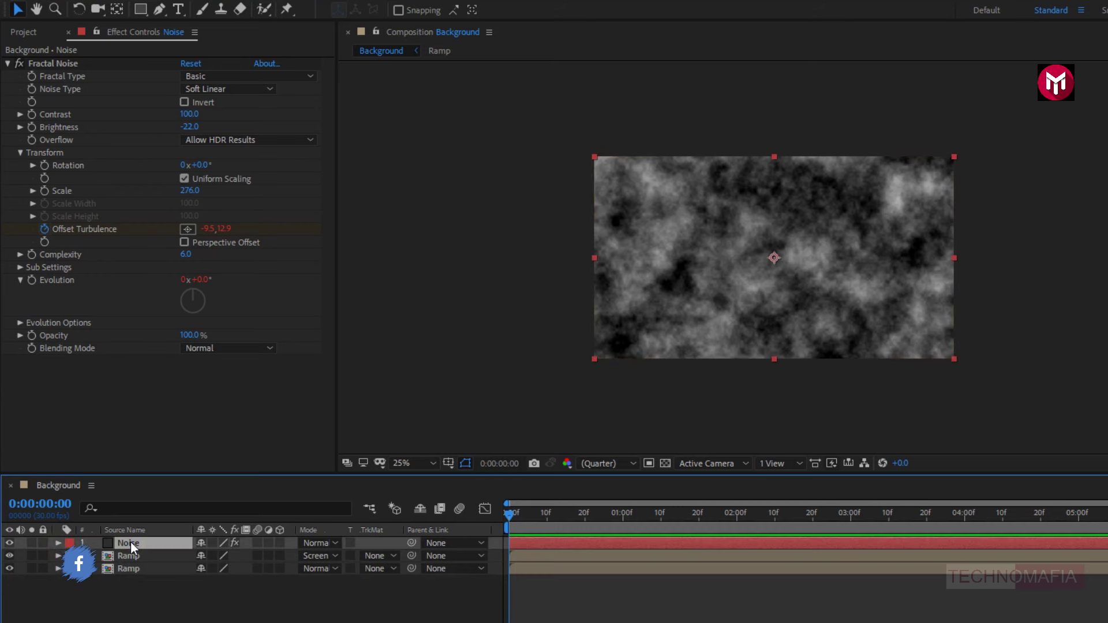
- Apply Fast Blur (Legacy) to the Noise layer with a blurriness of 5 and Repeat Edge Pixels enabled
left_click(950, 49)
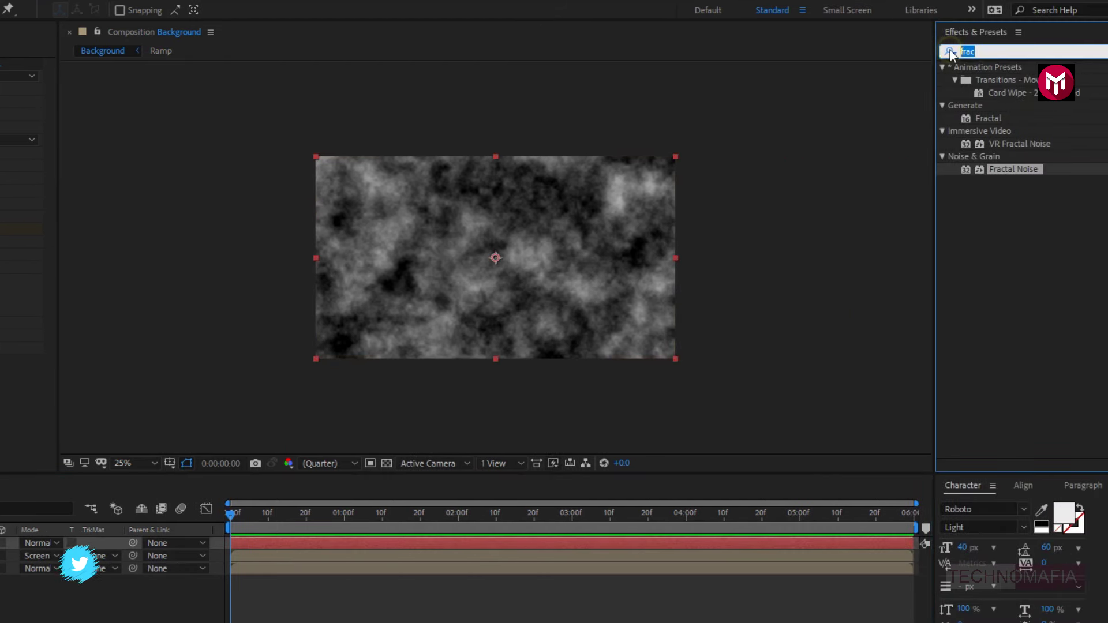
type("fast")
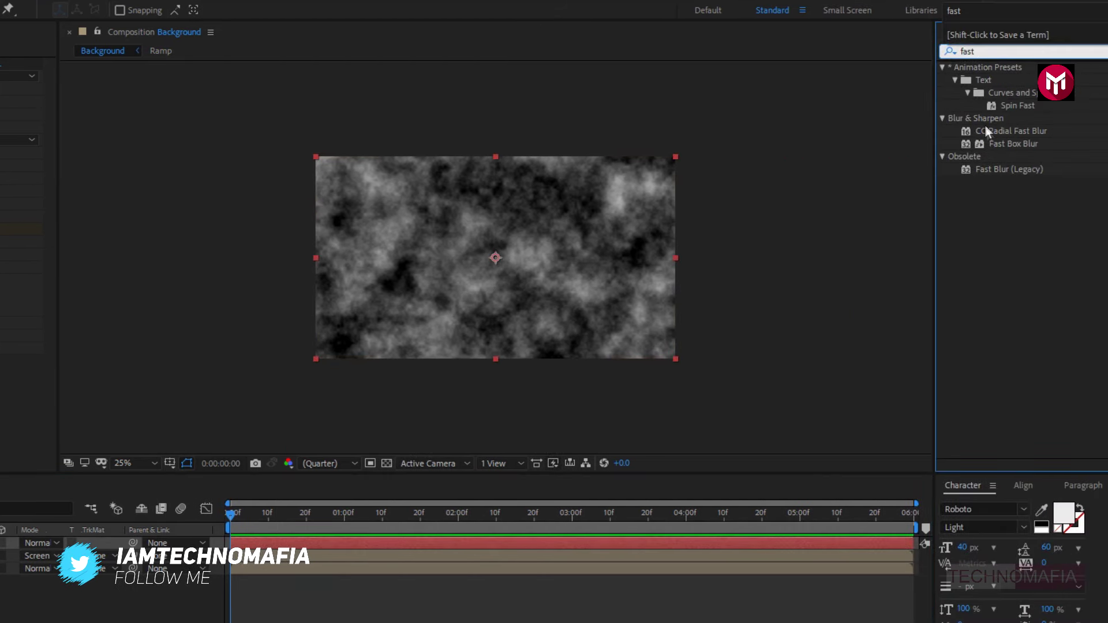
double_click(998, 168)
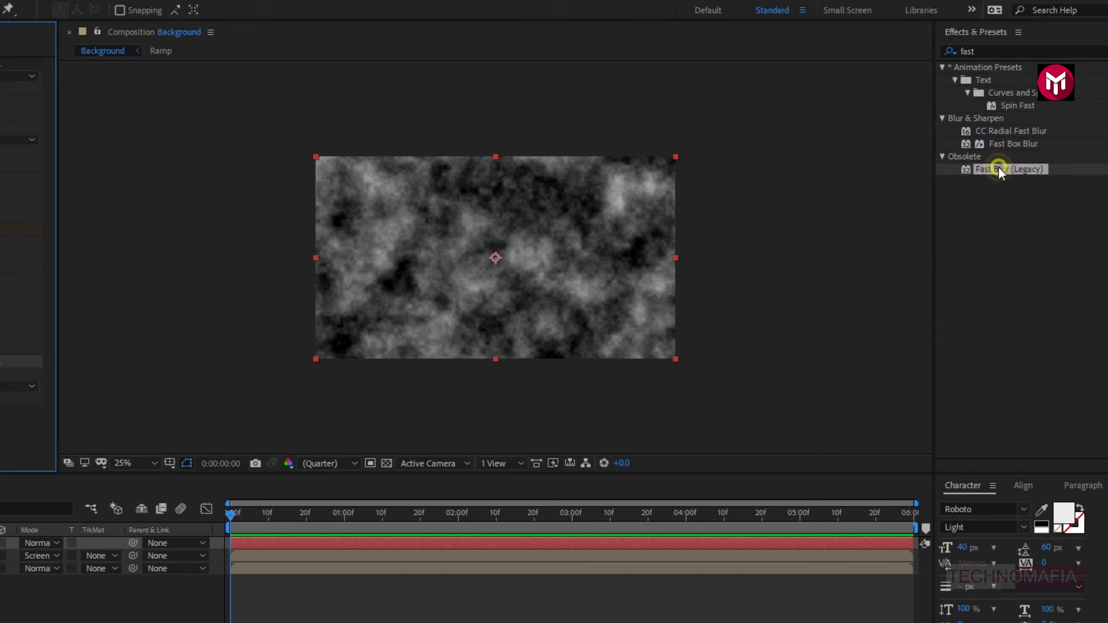
left_click(191, 374)
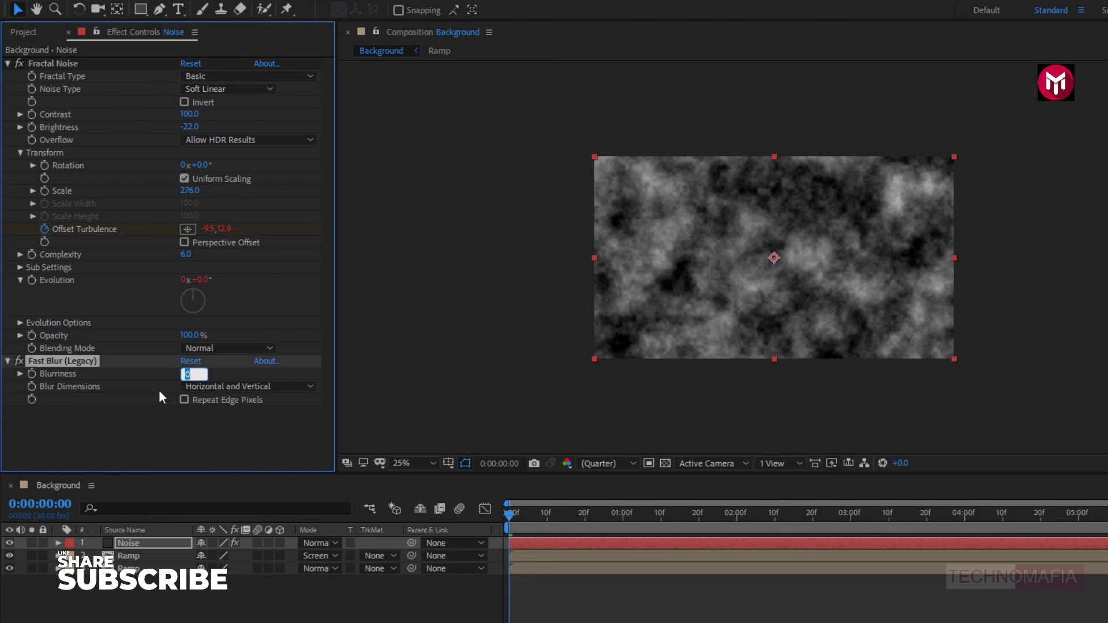
type("5")
key("Return")
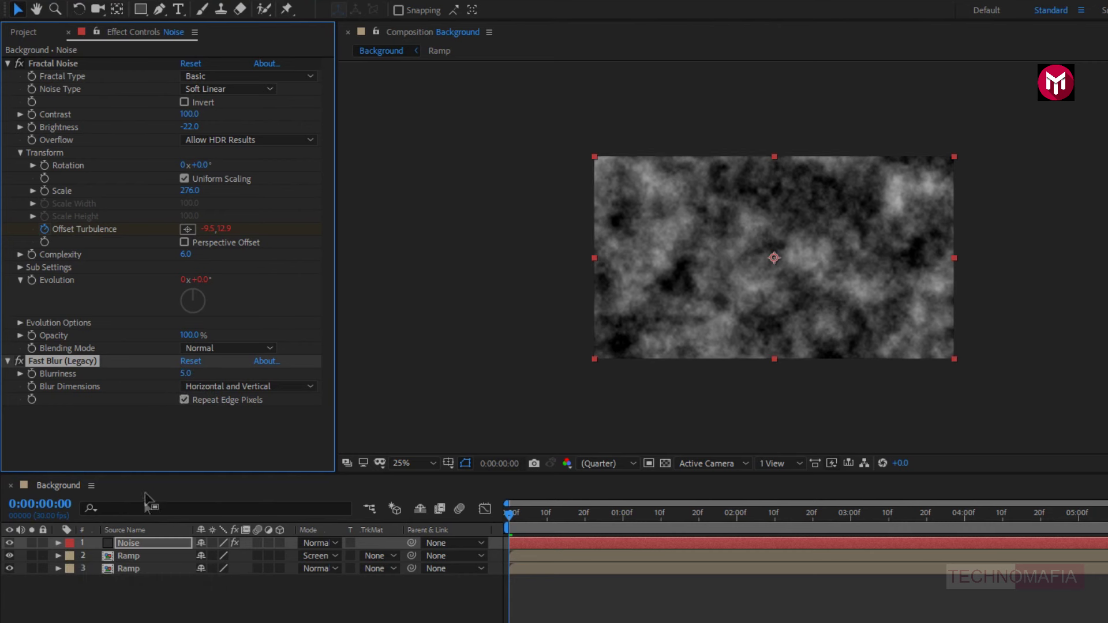
- Pre-compose the Noise layer as "Noise", moving all attributes into the new composition
left_click(129, 546)
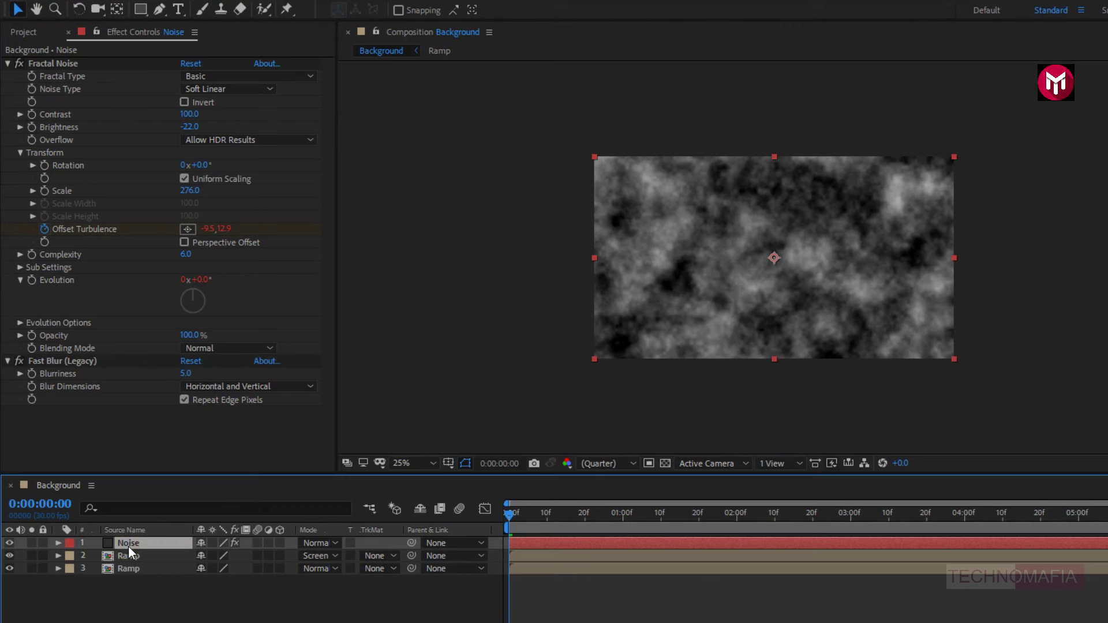
right_click(128, 546)
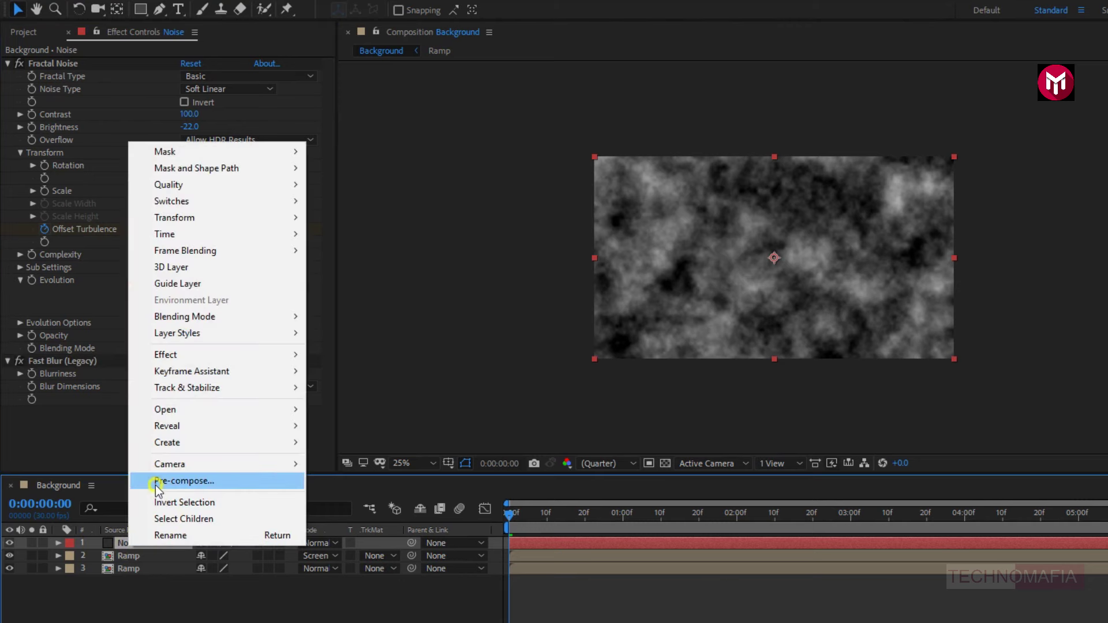
left_click(156, 482)
type("Noise")
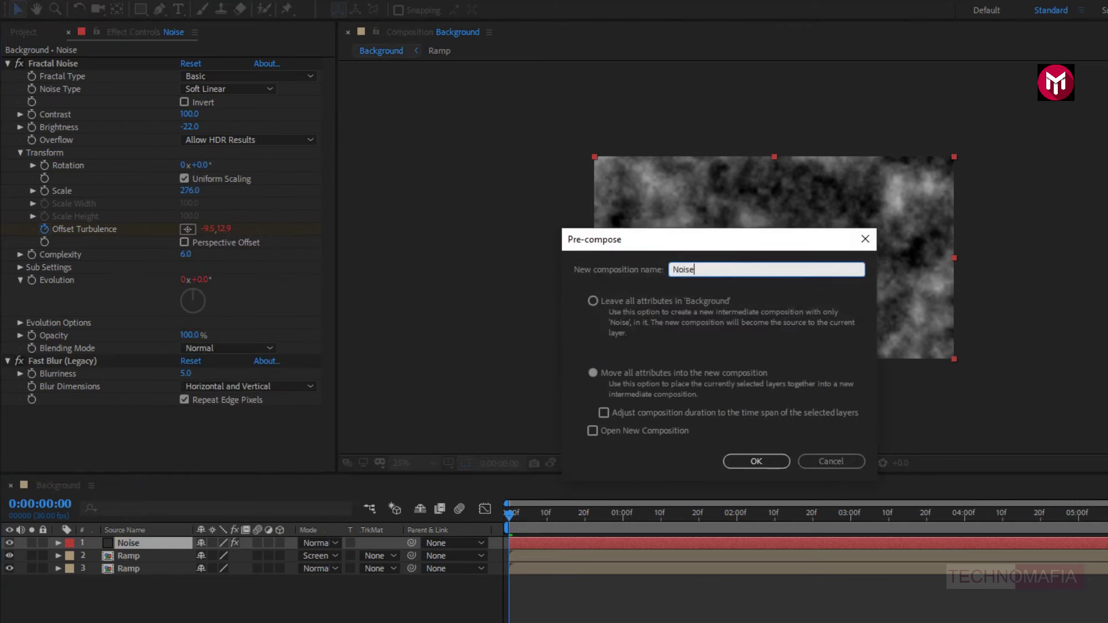
left_click(743, 461)
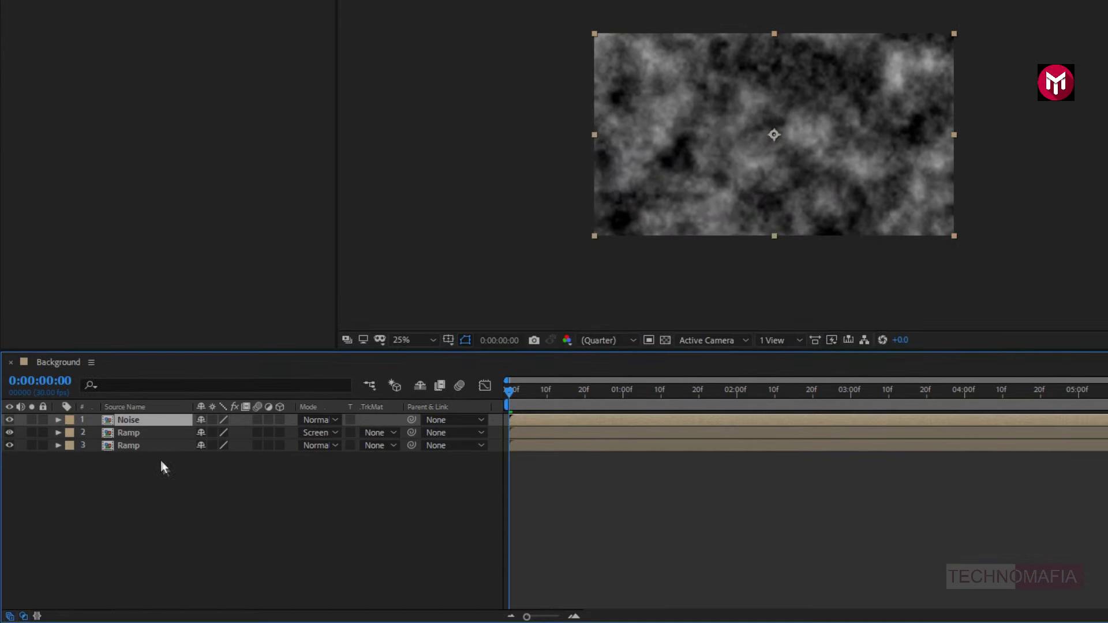
- Set the upper Ramp layer's track matte to Luma Matte "Noise" and preview the animation at 50% zoom
left_click(140, 434)
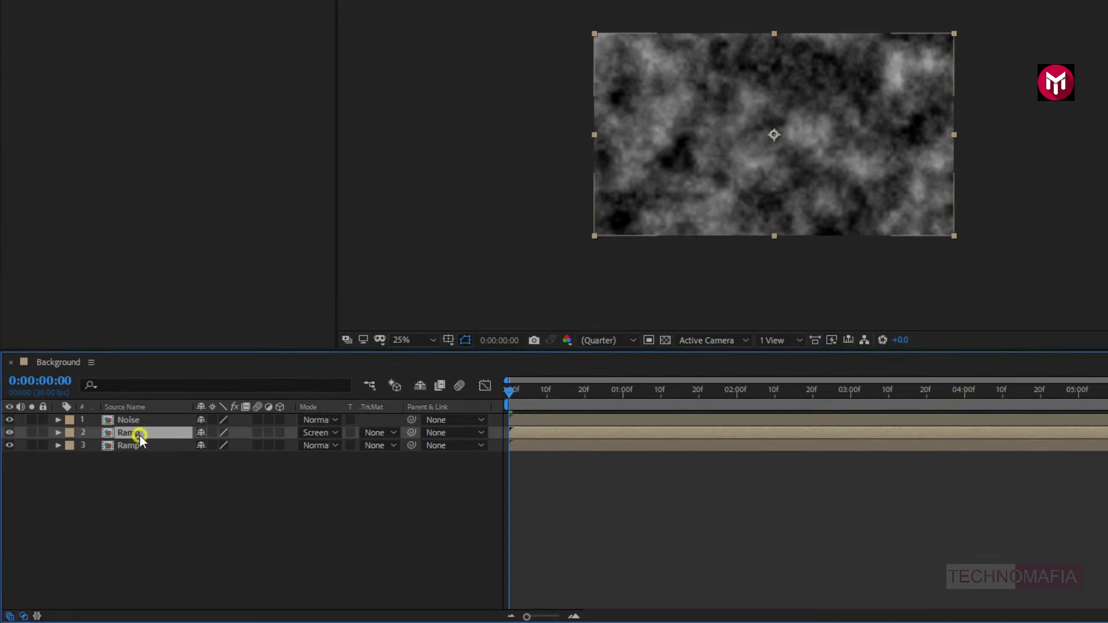
left_click(379, 432)
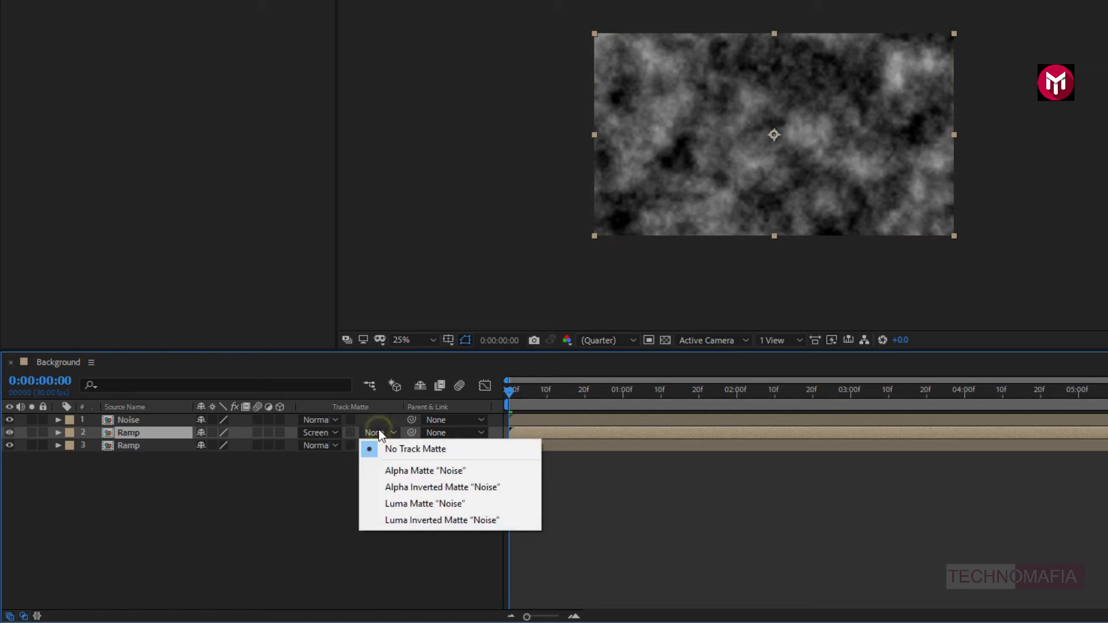
left_click(400, 503)
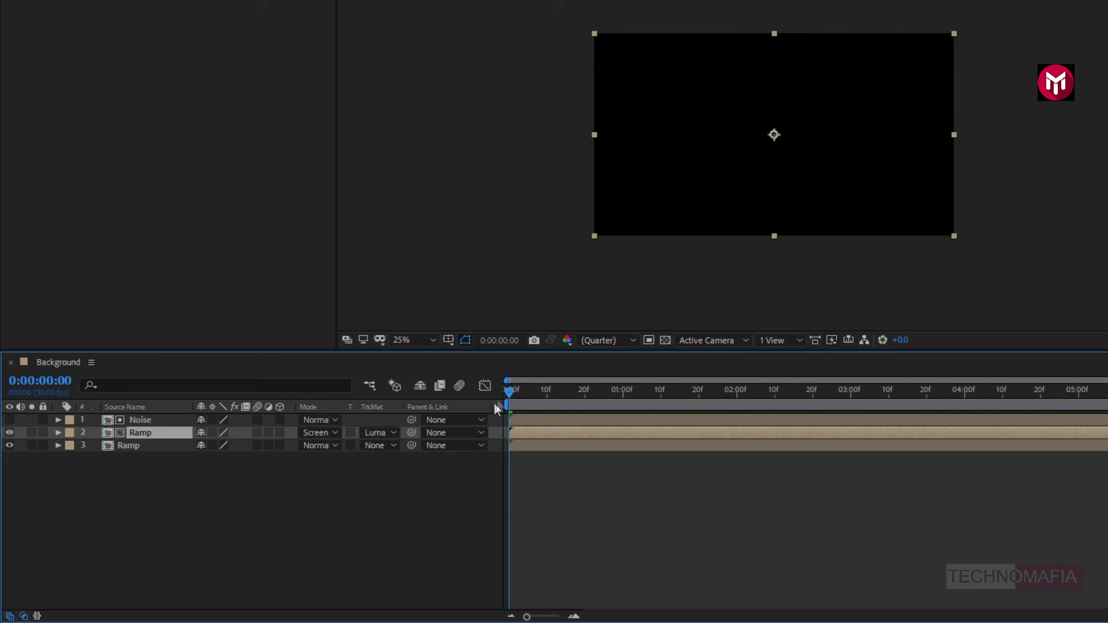
key("period")
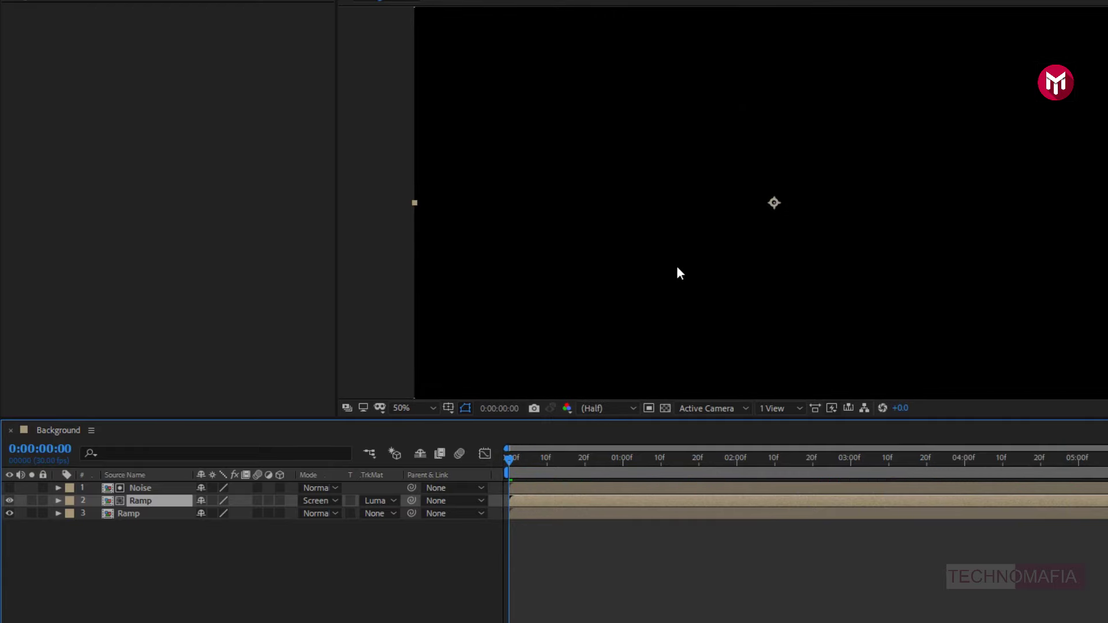
key("space")
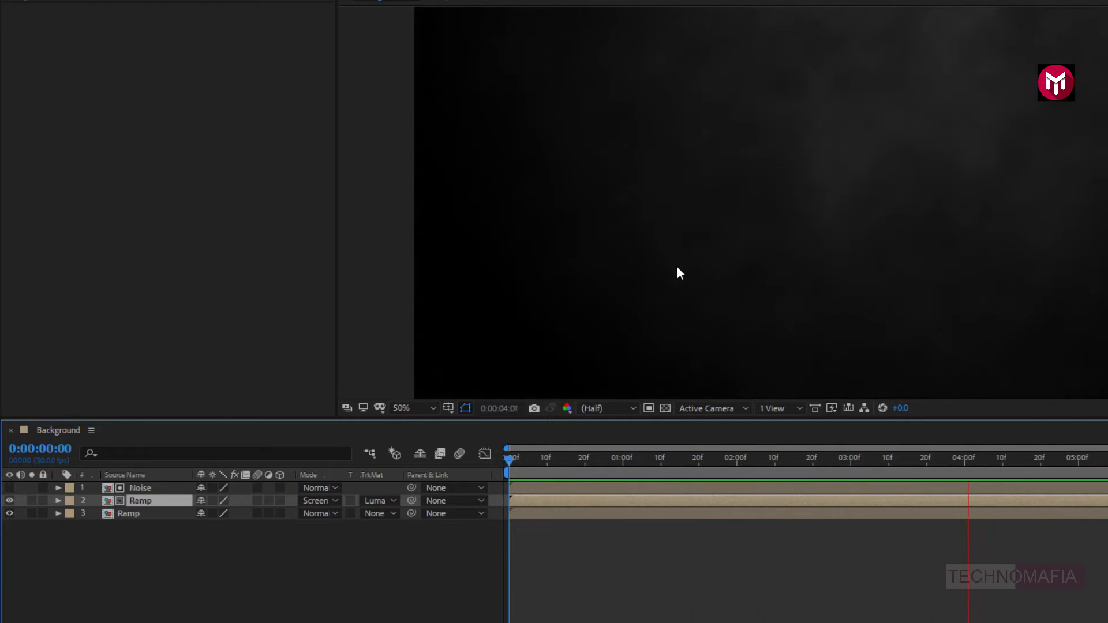
key("space")
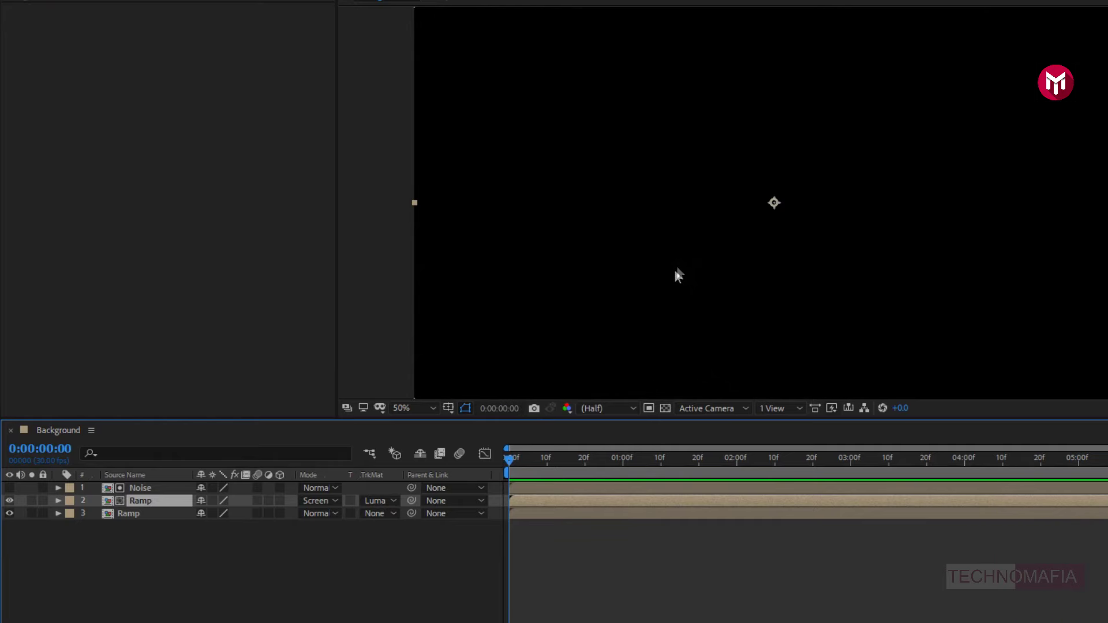
- Add an adjustment layer above the Noise and Ramp layers in the Background composition
right_click(145, 578)
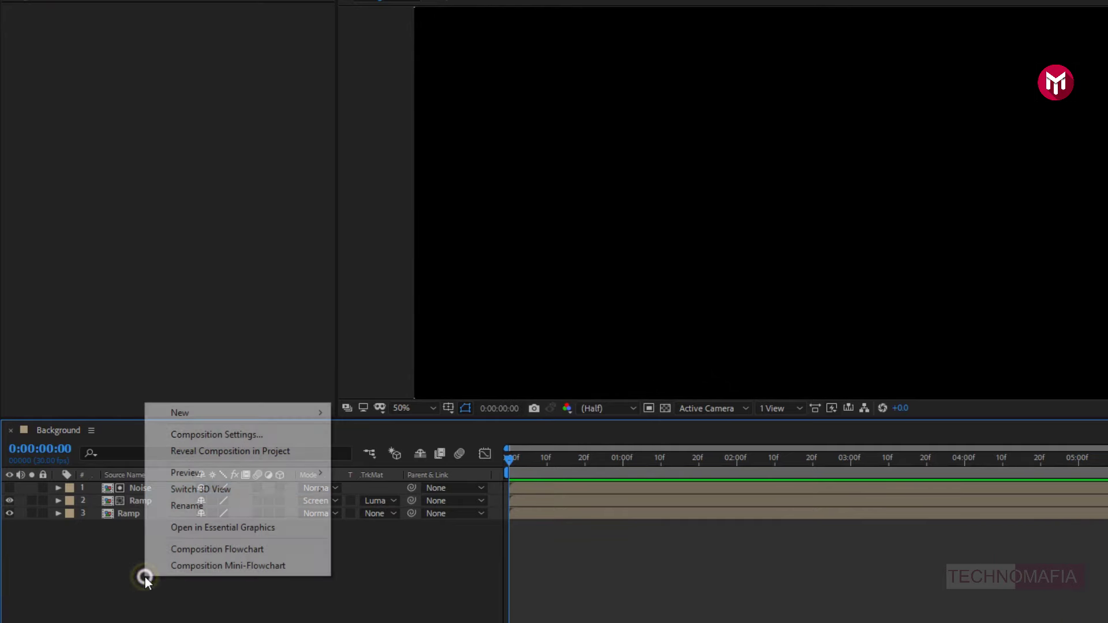
mouse_move(247, 414)
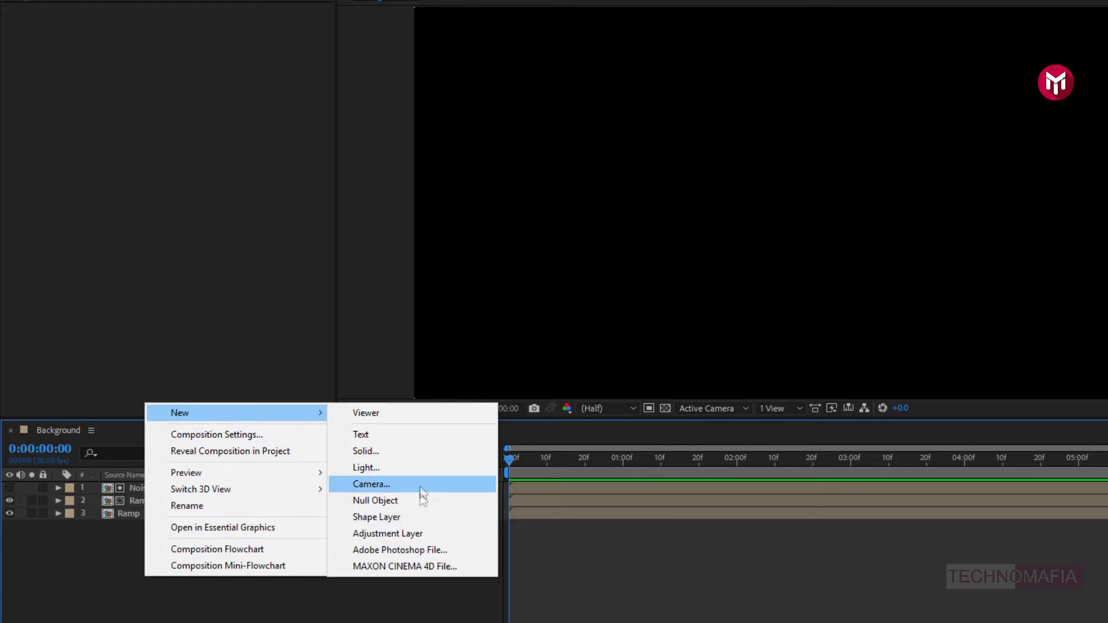
left_click(420, 534)
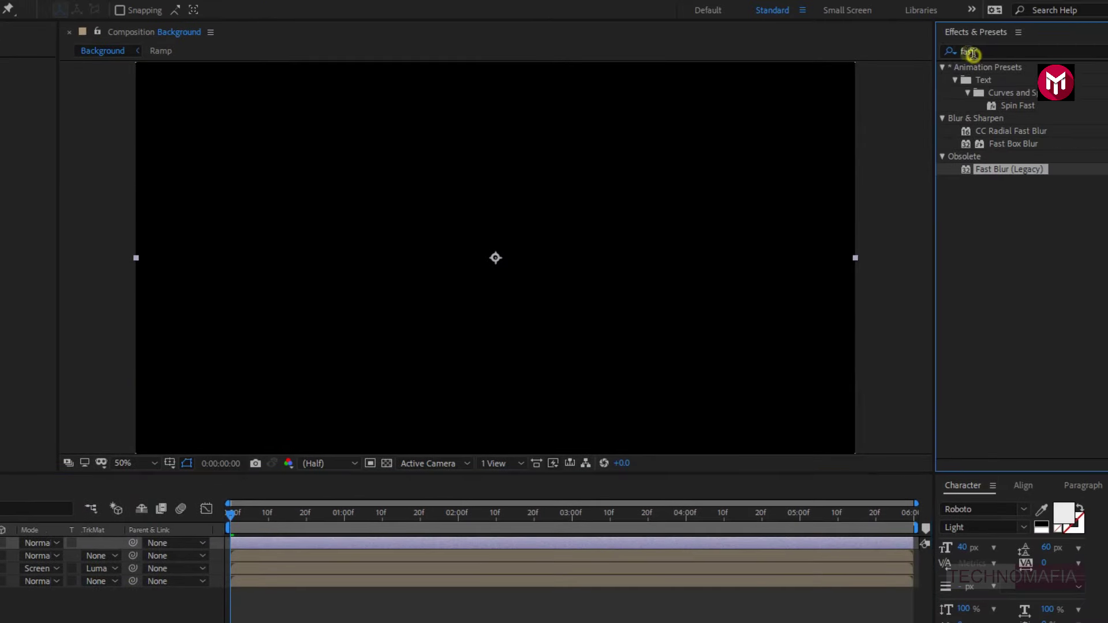
- Apply the Curves effect to the adjustment layer in the Background composition
left_click(961, 52)
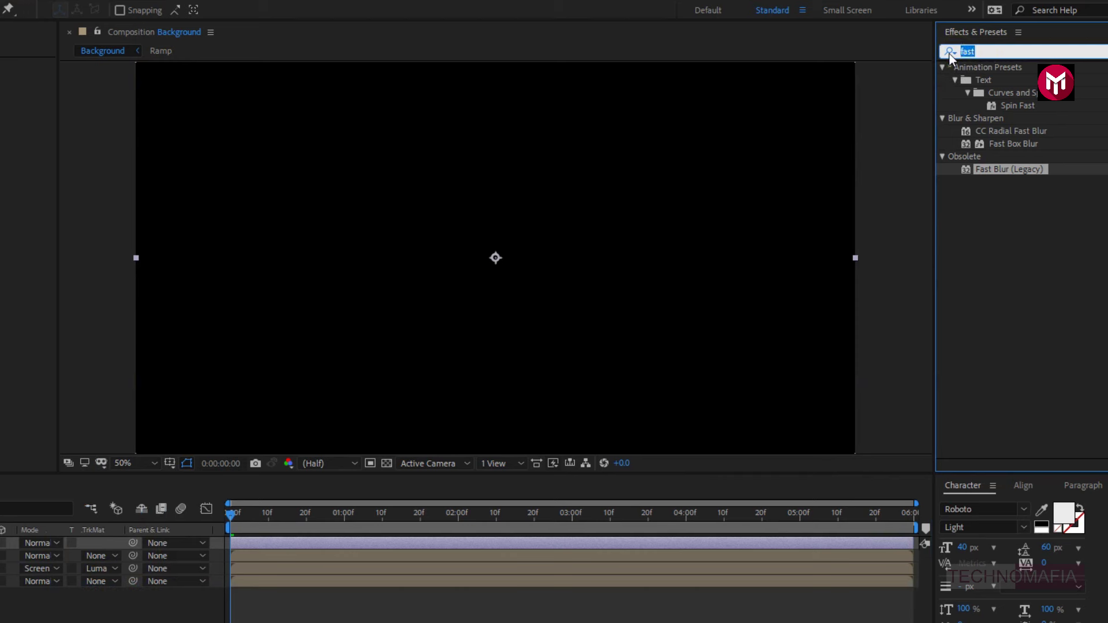
type("curv")
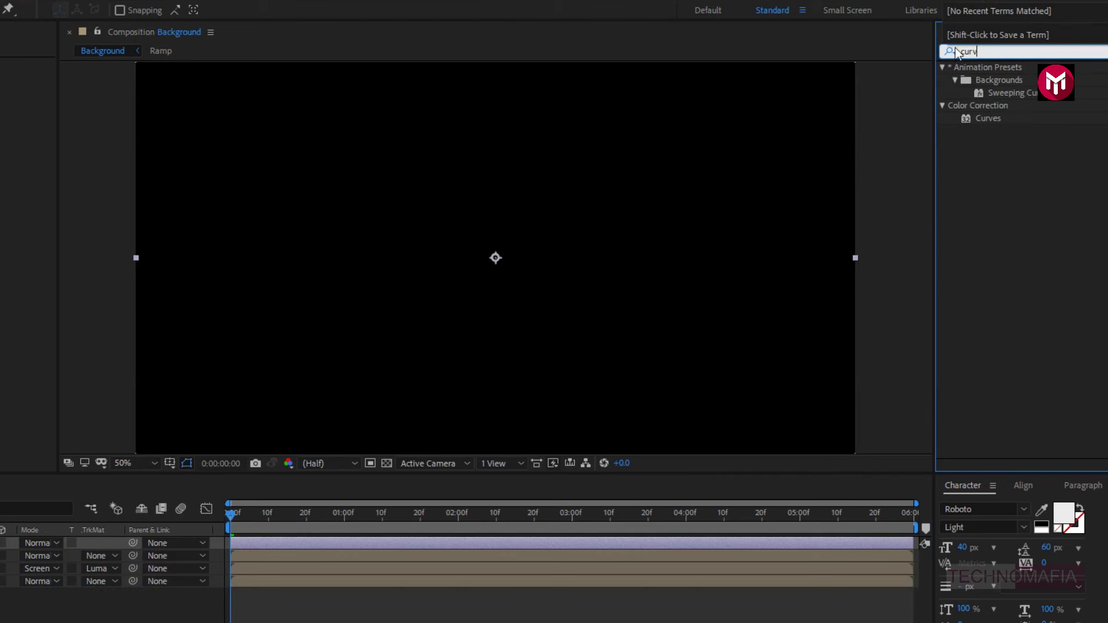
left_click(988, 119)
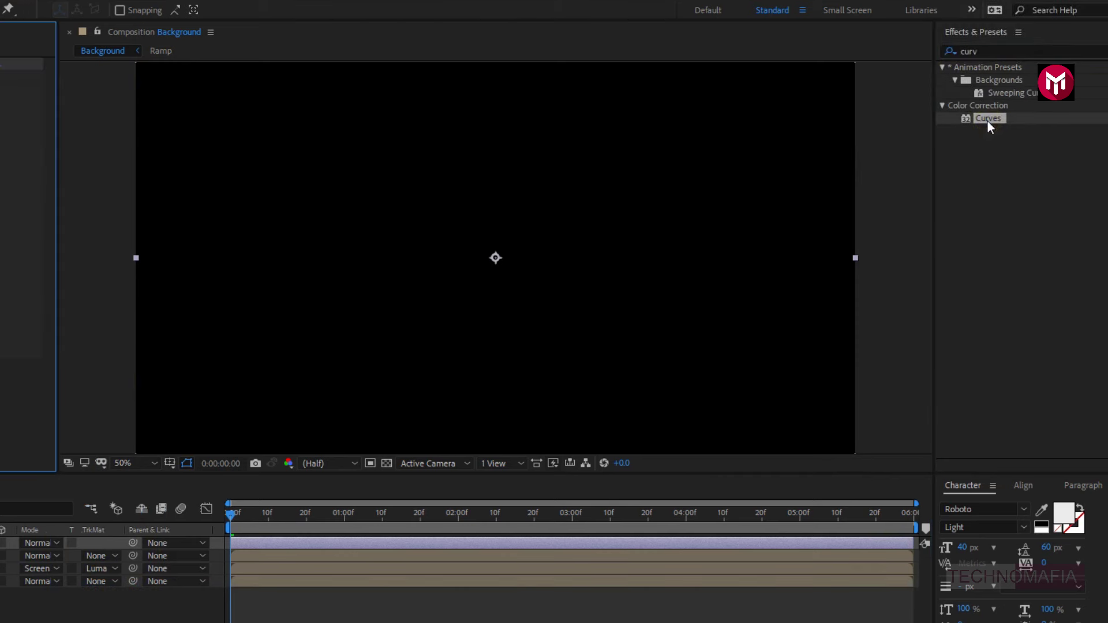
- Raise the midtones of the Red curve and lower those of the Blue curve to warm the background, checking frames around 0:00:02:21
left_click_drag(432, 523, 536, 522)
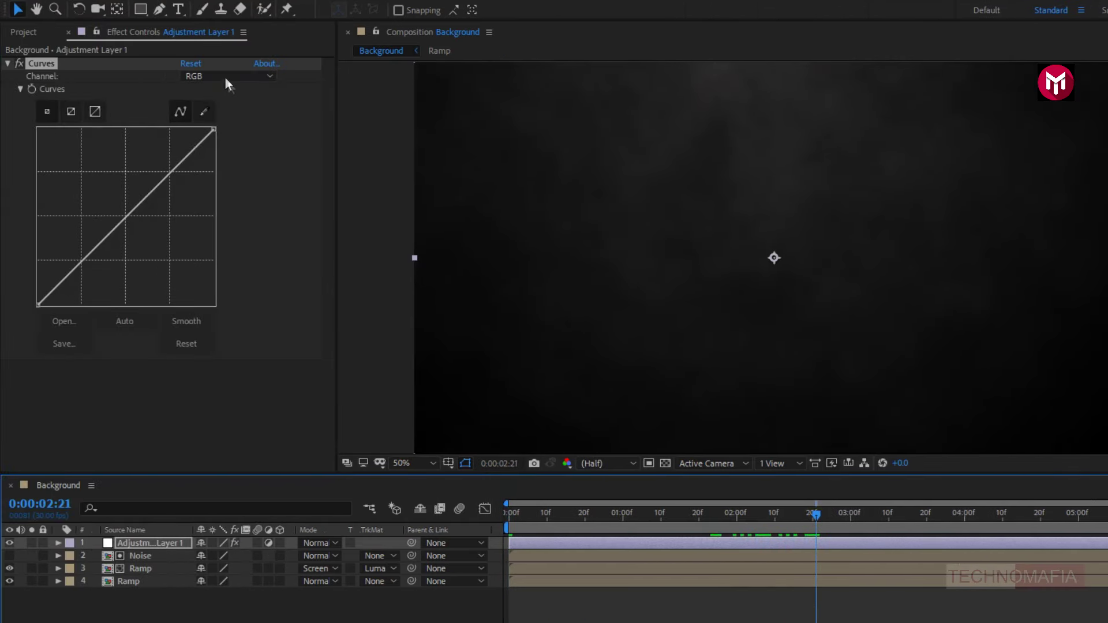
left_click(219, 72)
left_click(215, 112)
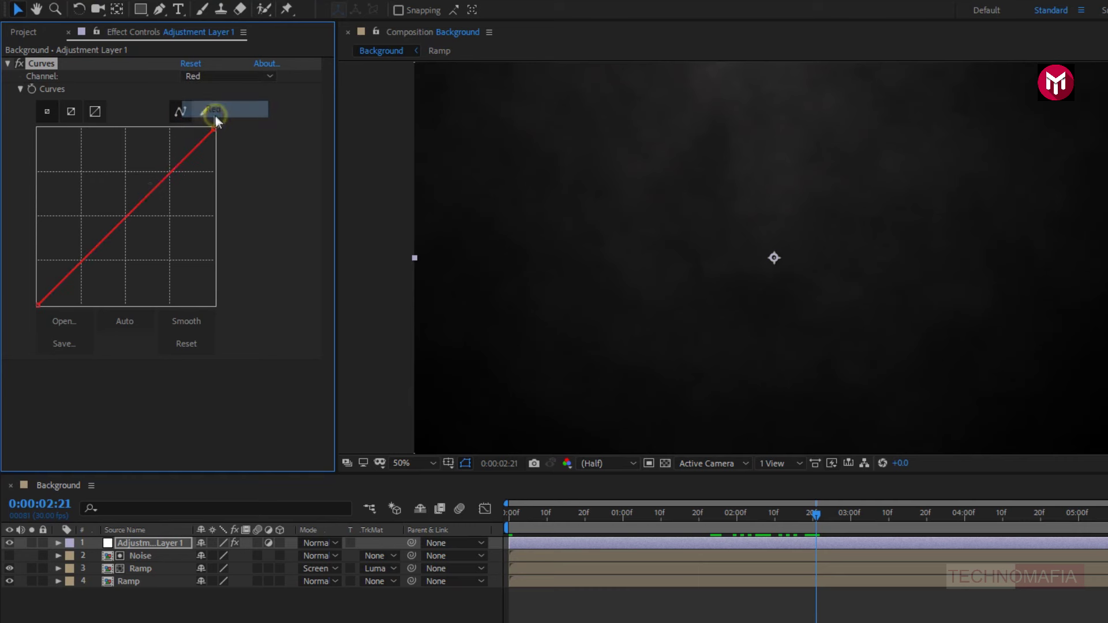
mouse_move(123, 218)
left_mouse_down()
mouse_move(111, 208)
mouse_move(120, 216)
left_mouse_up()
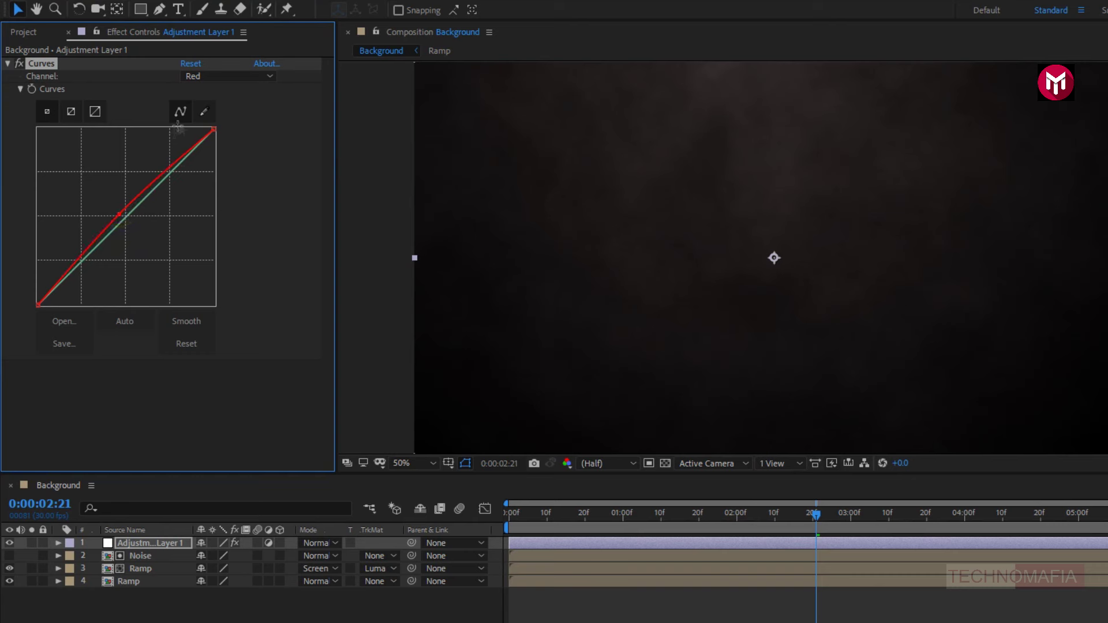
left_click(194, 76)
left_click(208, 142)
left_click_drag(123, 218, 135, 232)
left_click(117, 214)
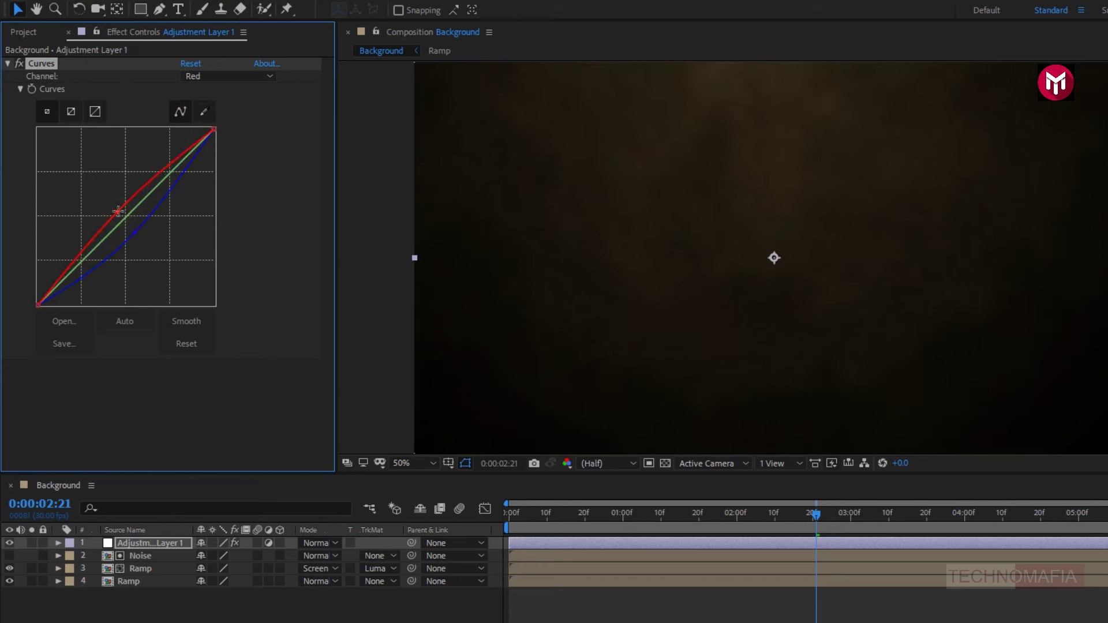
left_click_drag(819, 516, 798, 524)
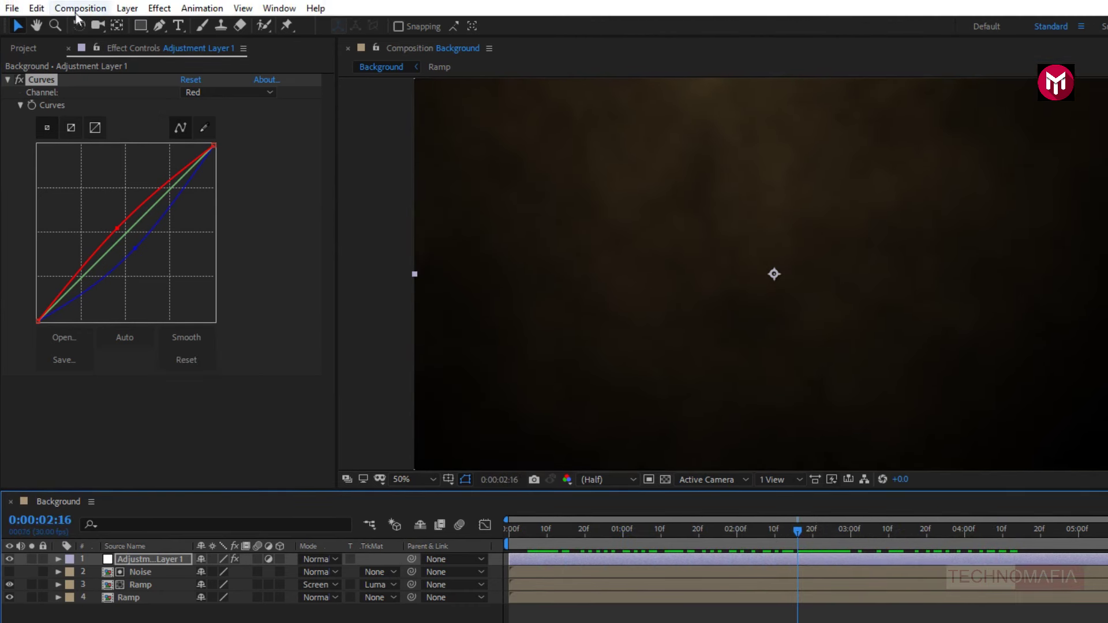
- Create a 1920 × 1080, 30 fps composition named "Golden Logo" with a duration of 0:00:06:00
left_click(71, 8)
left_click(88, 26)
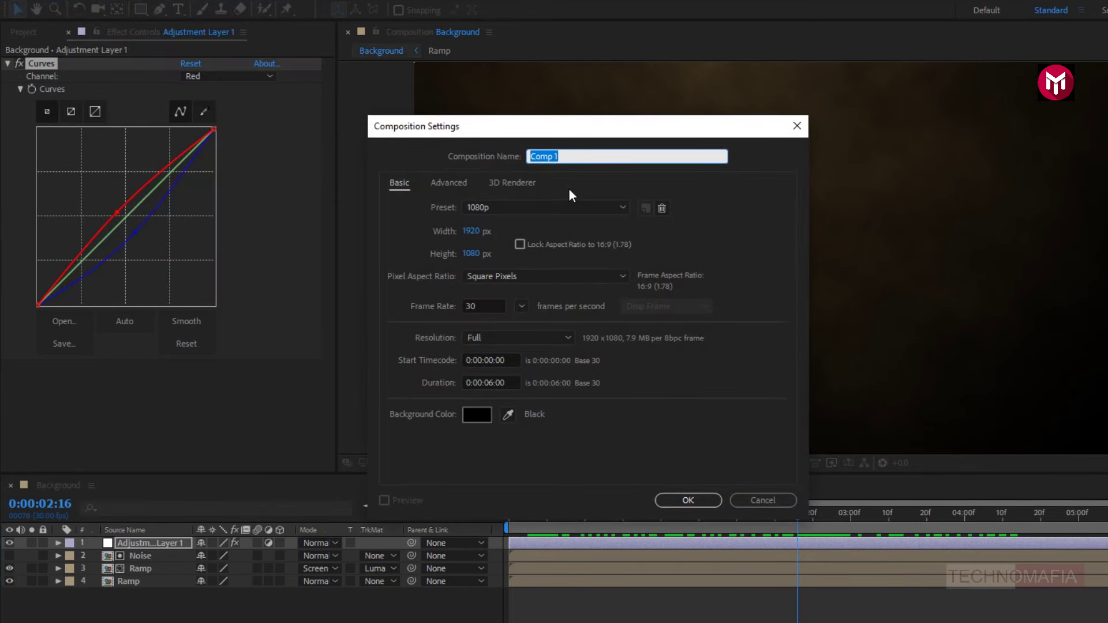
type("Golden Logo")
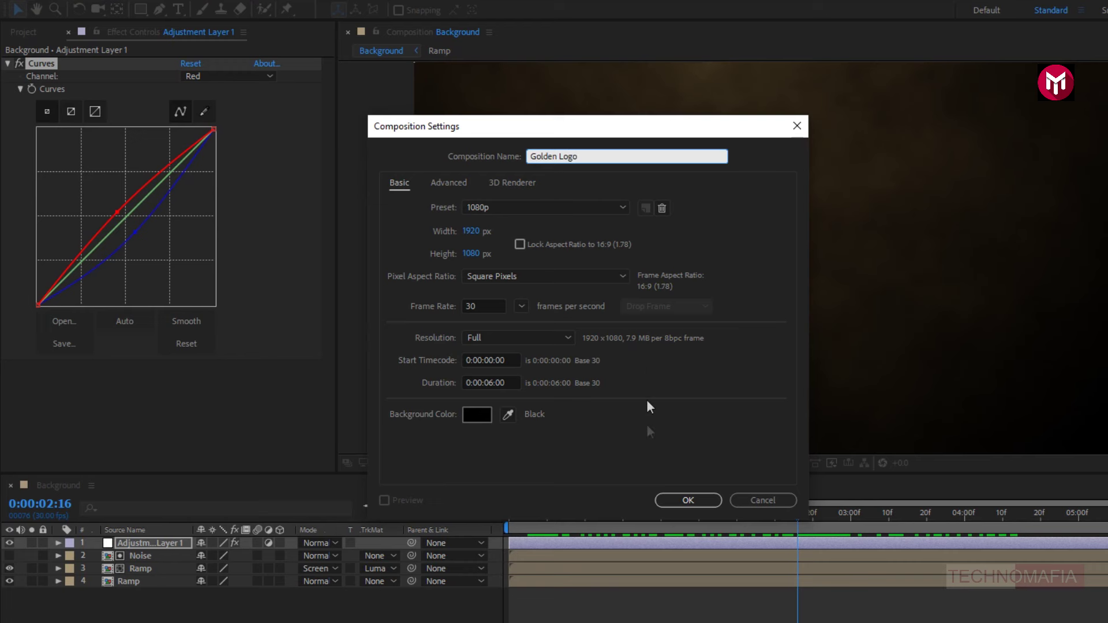
left_click(668, 500)
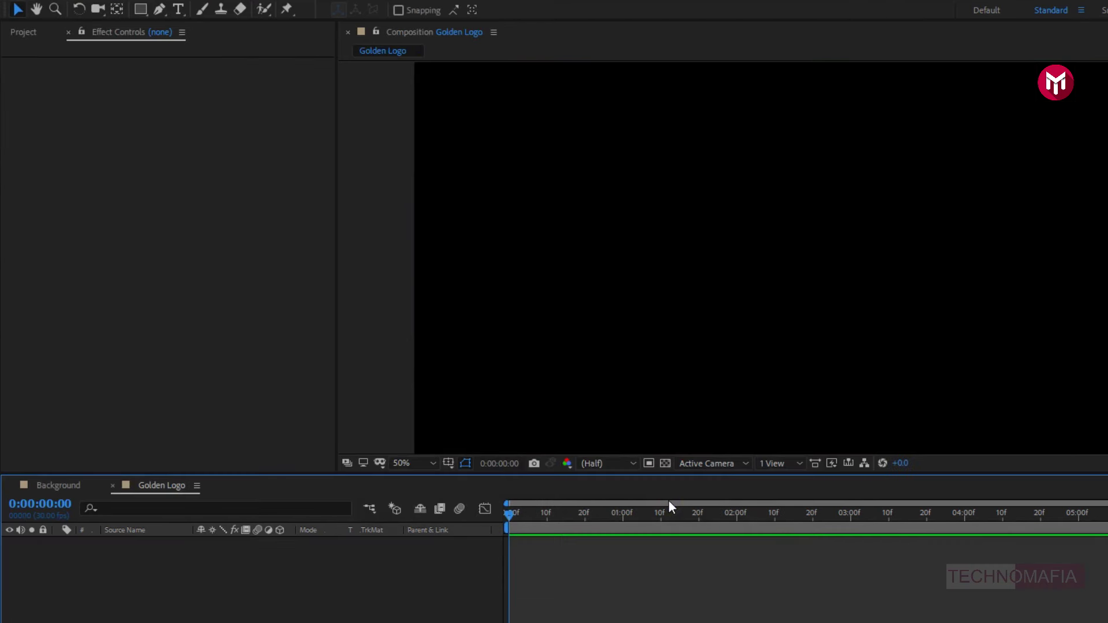
- Add tree.jpg to the Golden Logo composition and scale it down until it just covers the frame
left_click(24, 33)
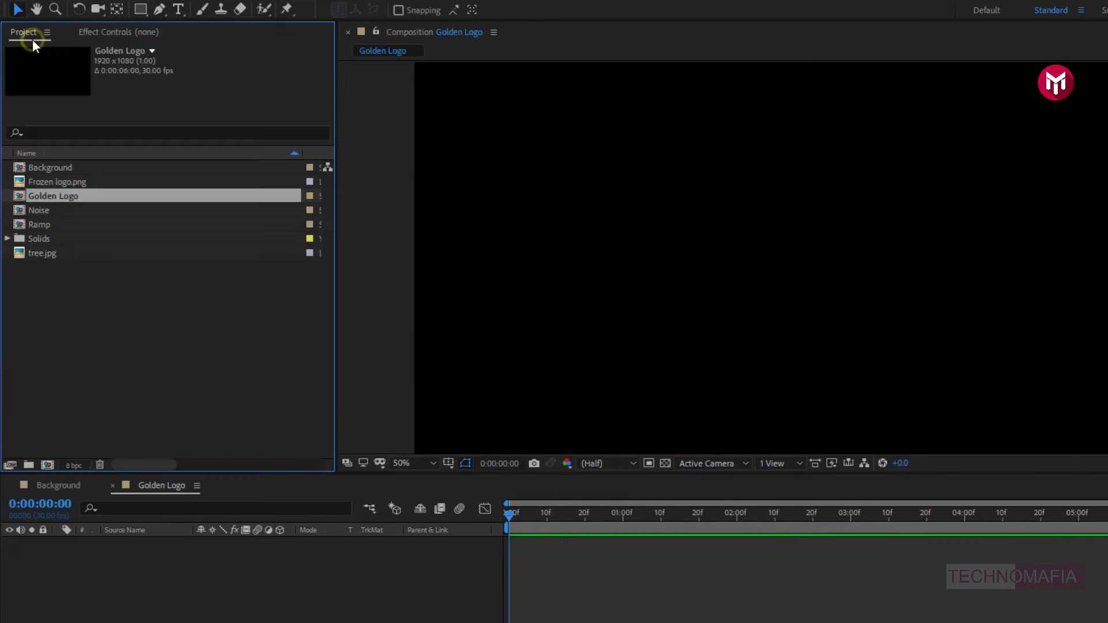
left_click(40, 181)
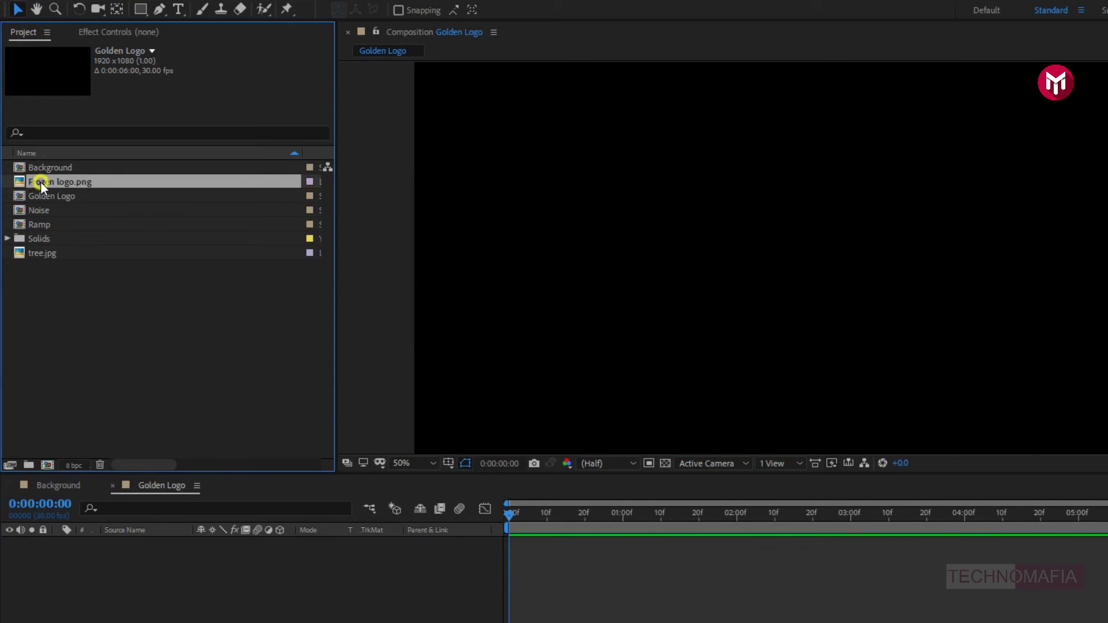
left_click(38, 254)
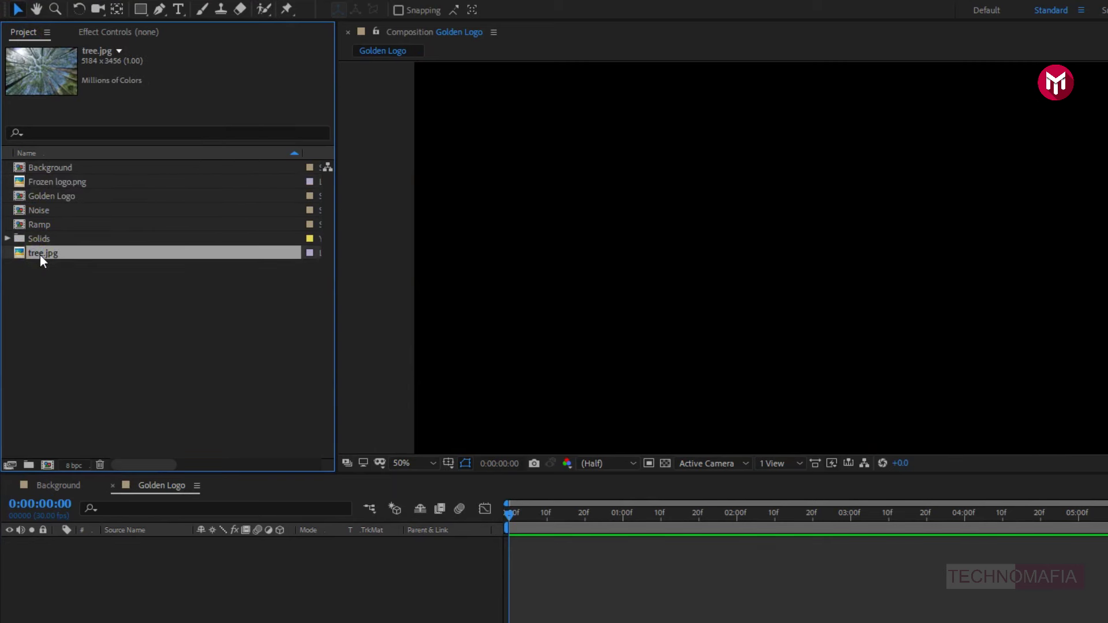
left_click_drag(140, 438, 175, 581)
key("s")
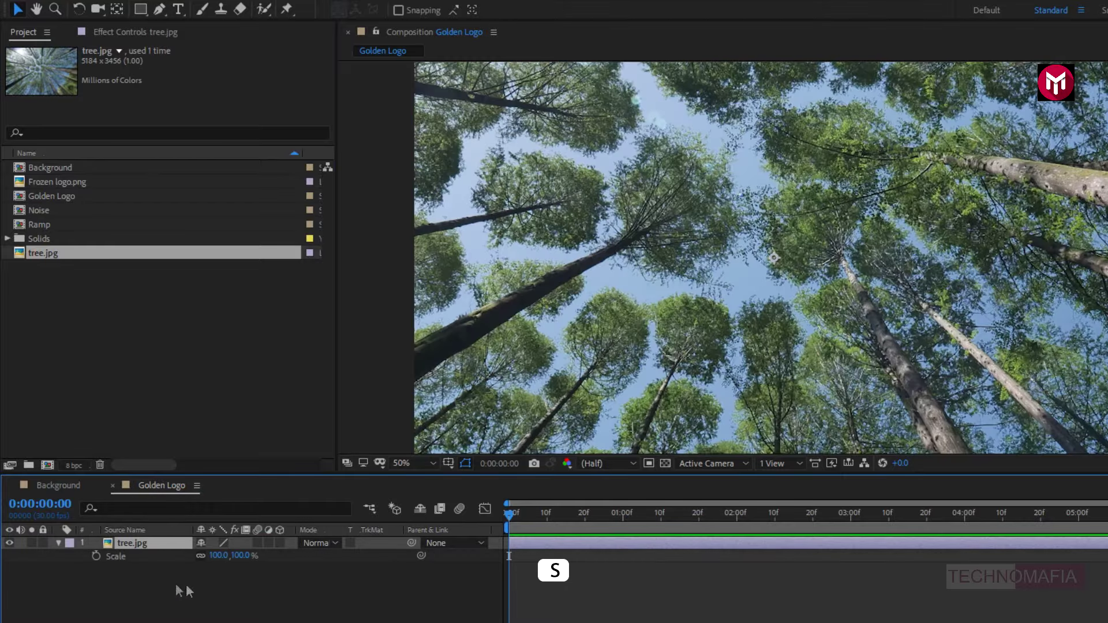
left_click_drag(237, 562, 183, 549)
left_click(58, 545)
left_click(115, 543)
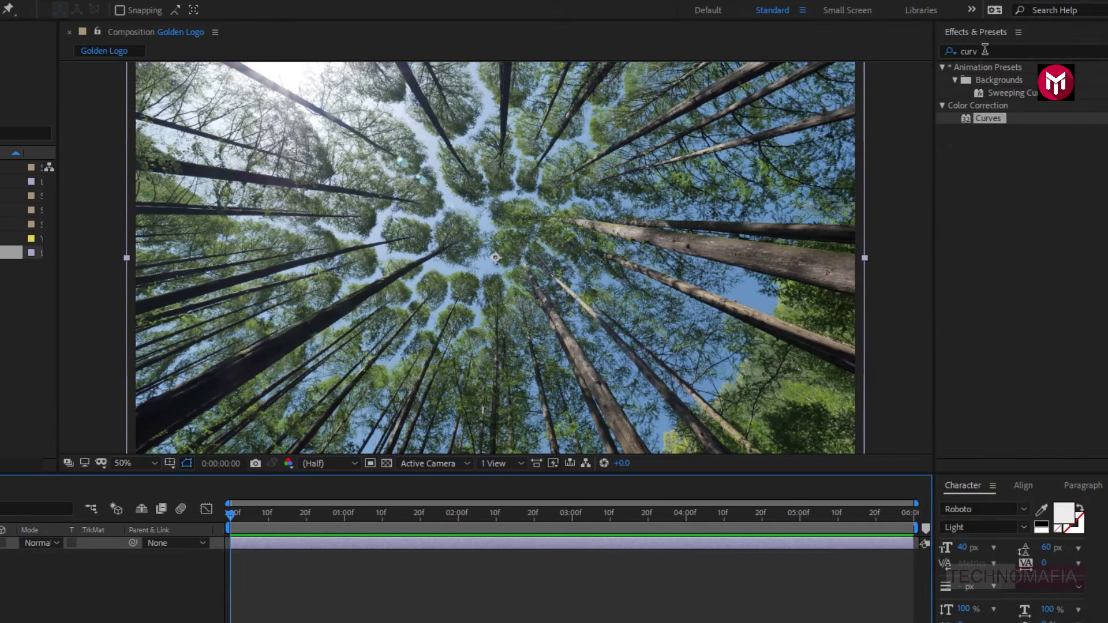
- Apply the Offset effect to the tree.jpg layer and start keyframing Shift Center To at 0:00:00:00
left_click(940, 53)
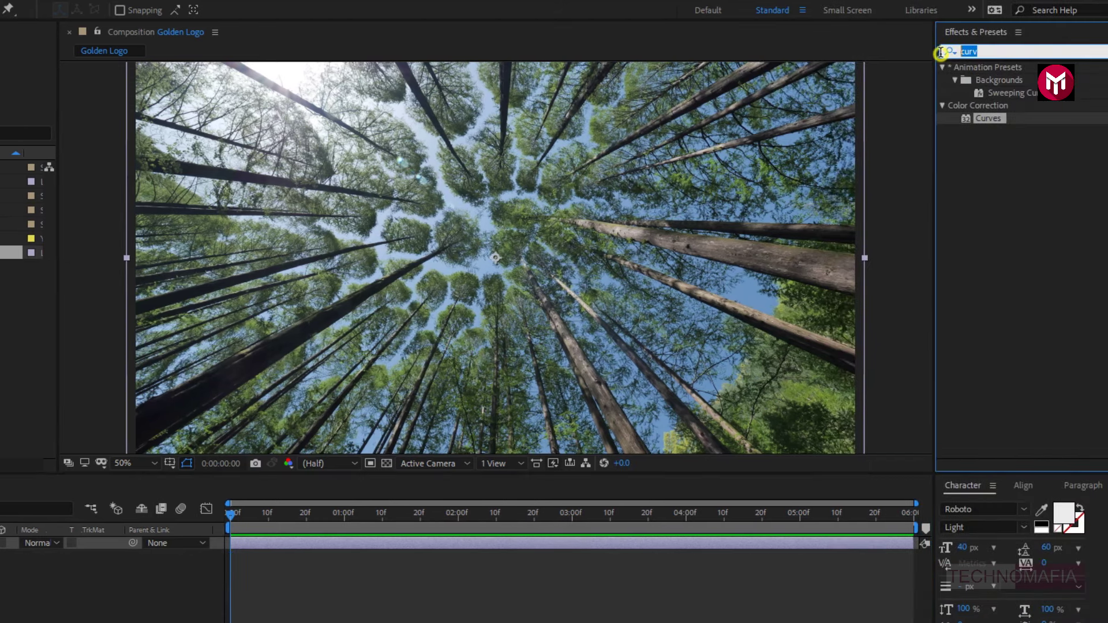
type("off")
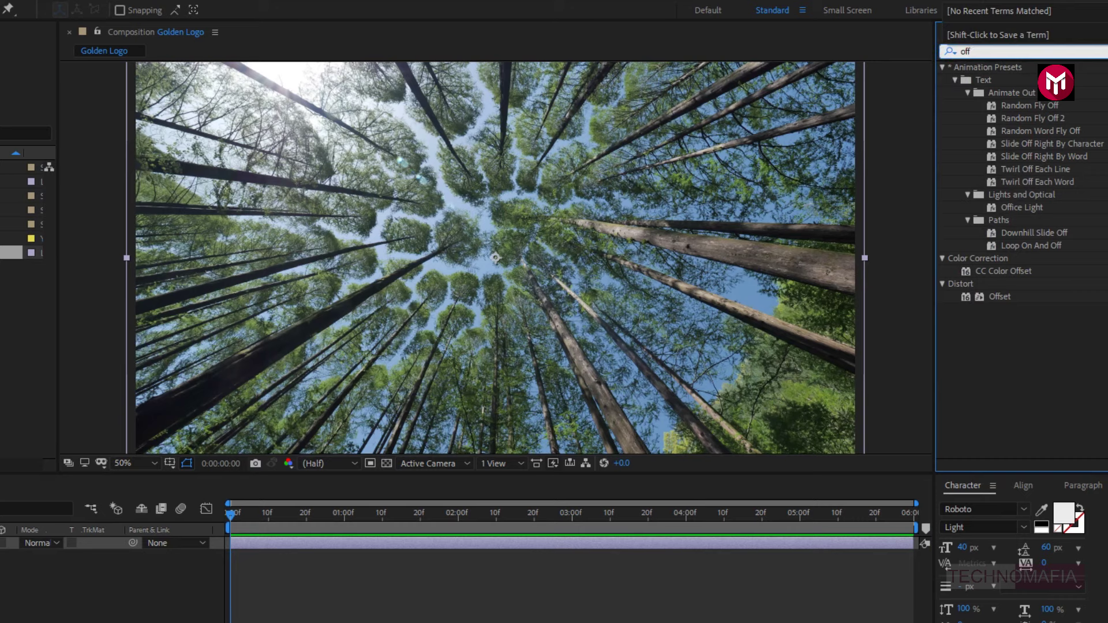
double_click(999, 298)
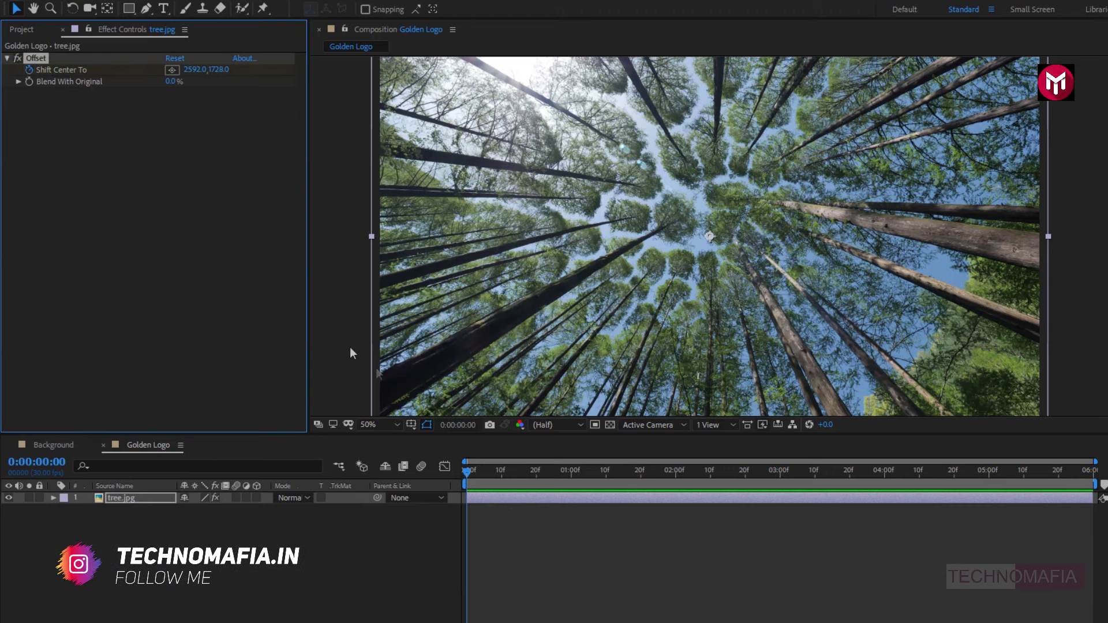
- Keyframe the Offset effect's Shift Center To at -129.1, 1738.5 at 0:00:05:29 and scrub through the movement
left_click_drag(467, 470, 1089, 471)
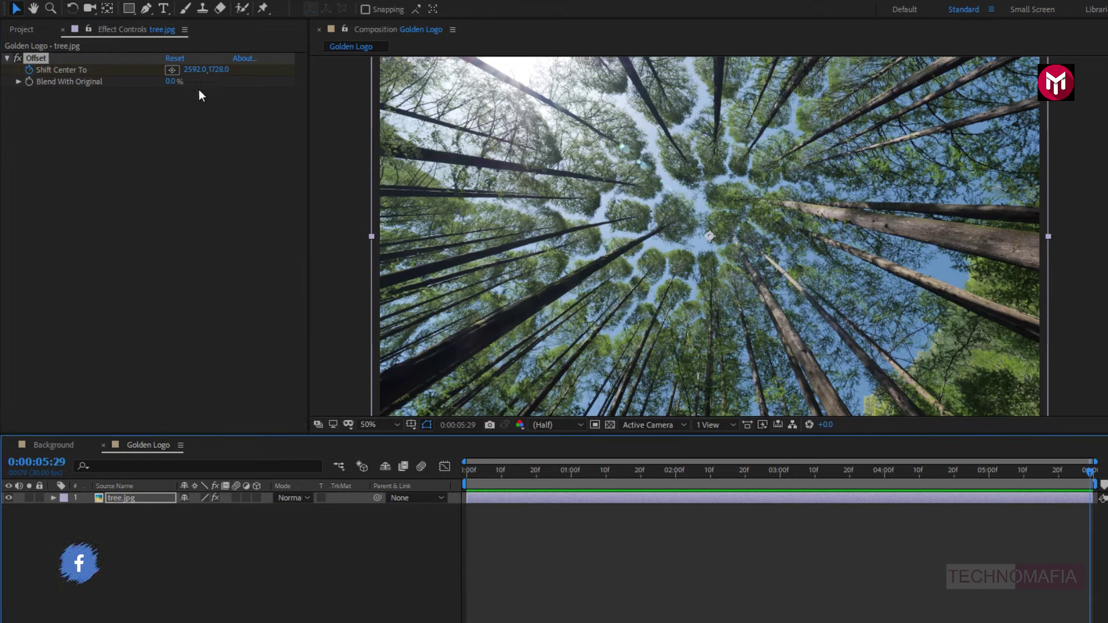
left_click(172, 70)
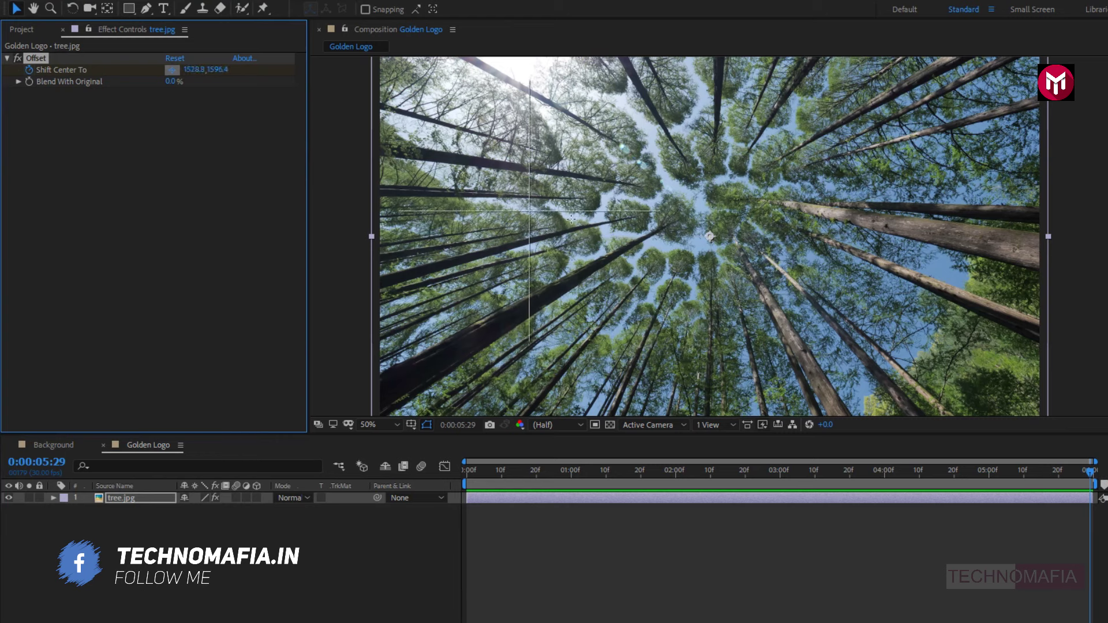
left_click(355, 236)
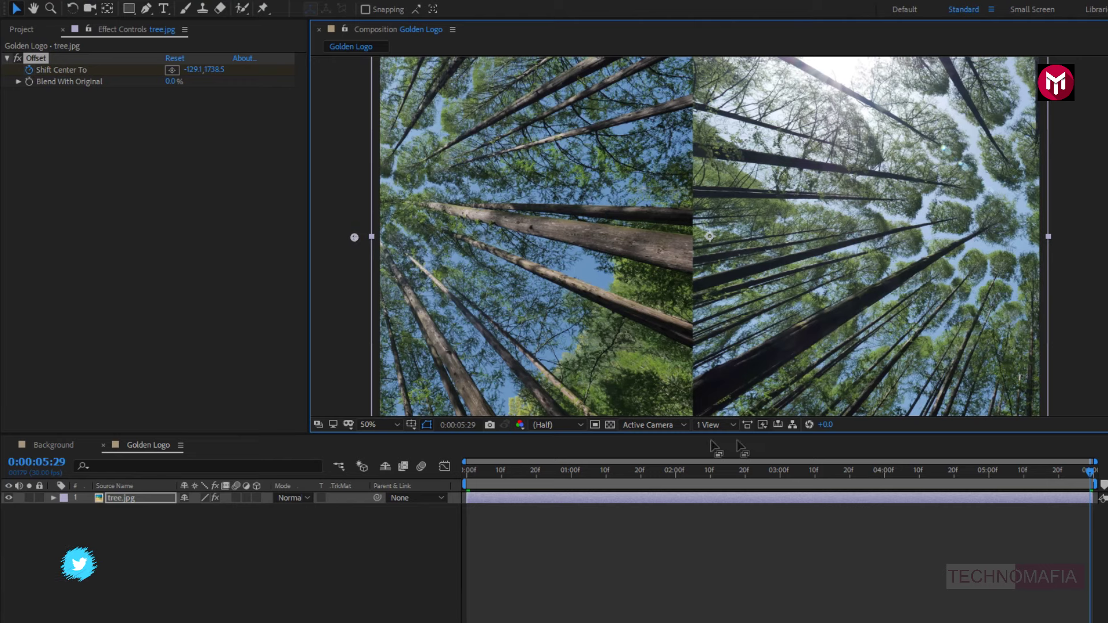
left_click_drag(1090, 482, 461, 484)
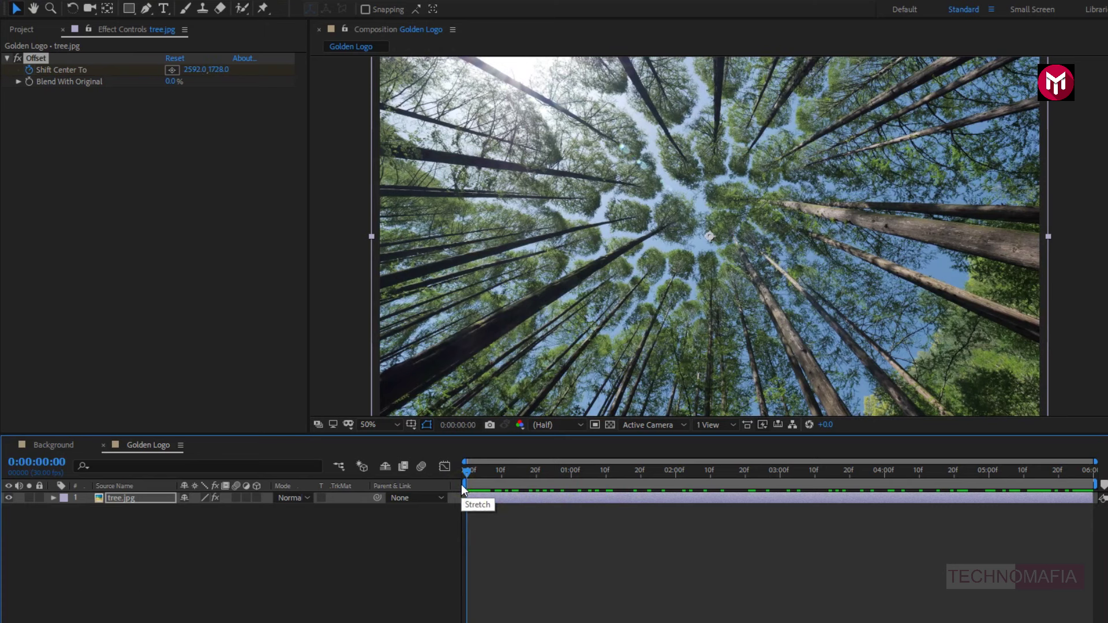
left_click_drag(465, 473, 789, 478)
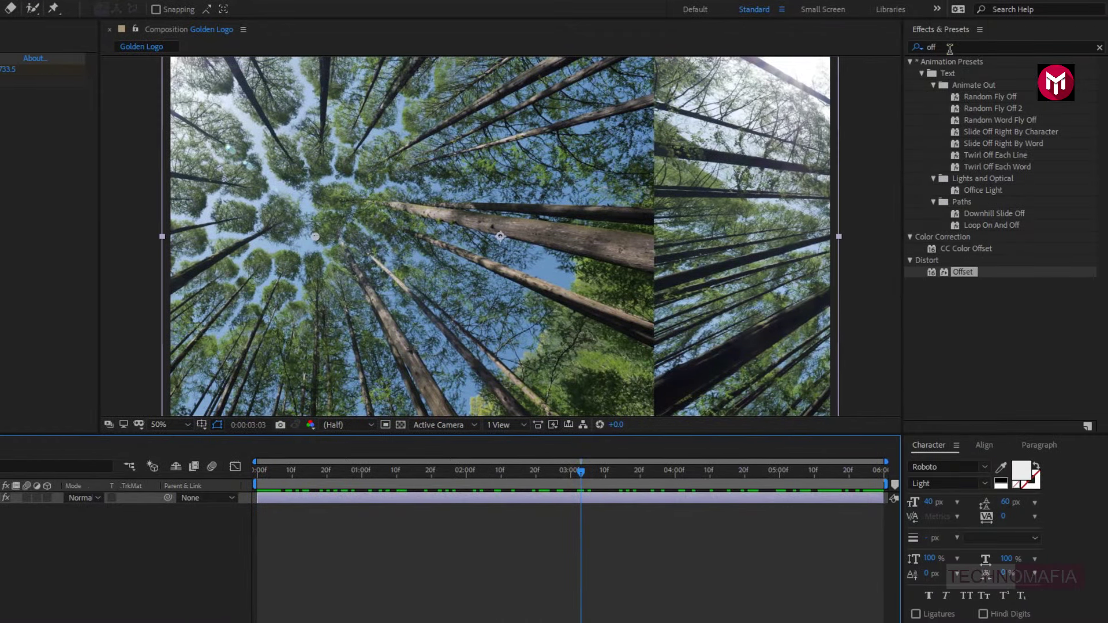
- Apply CC RepeTile to the tree.jpg layer, place it above Offset and set its Tiling to Unfold
double_click(926, 48)
type("cc re")
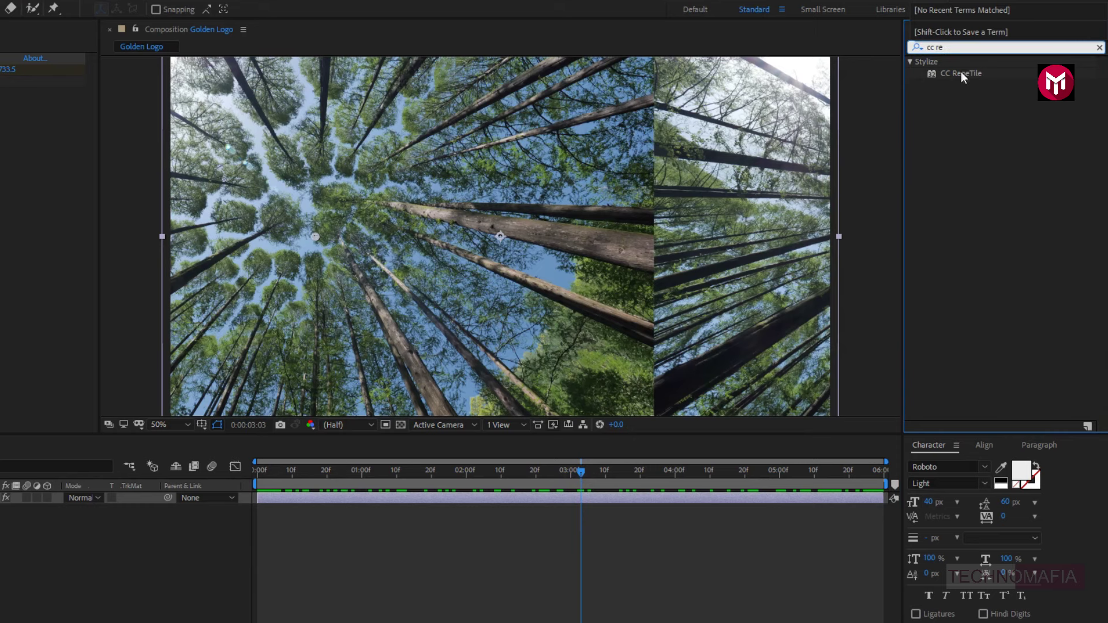
double_click(962, 75)
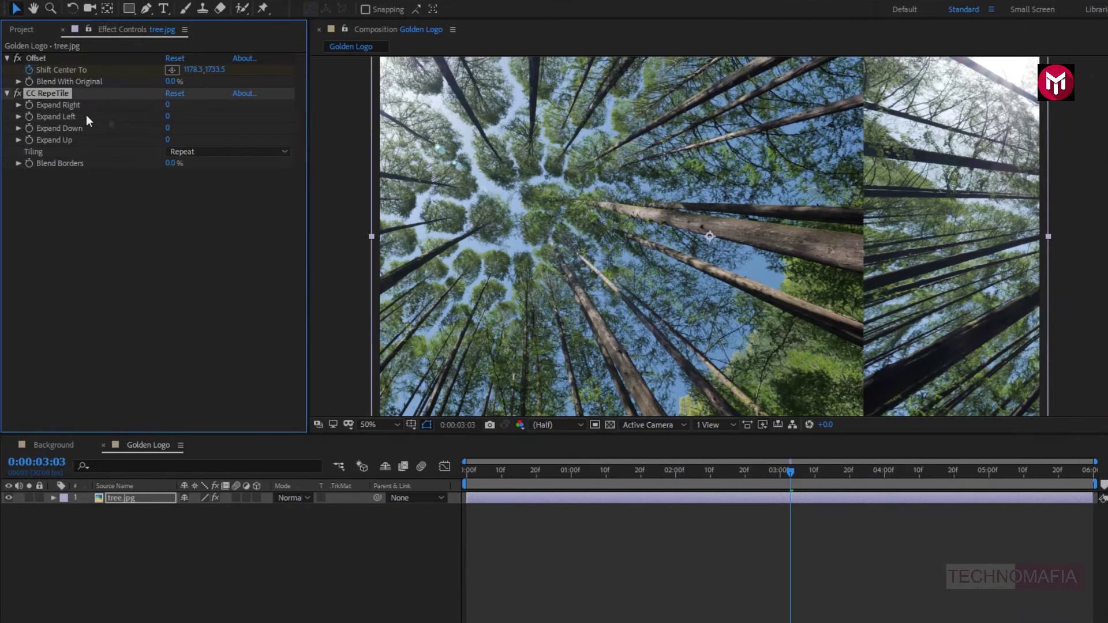
left_click_drag(33, 92, 37, 54)
left_click(181, 116)
left_click(203, 176)
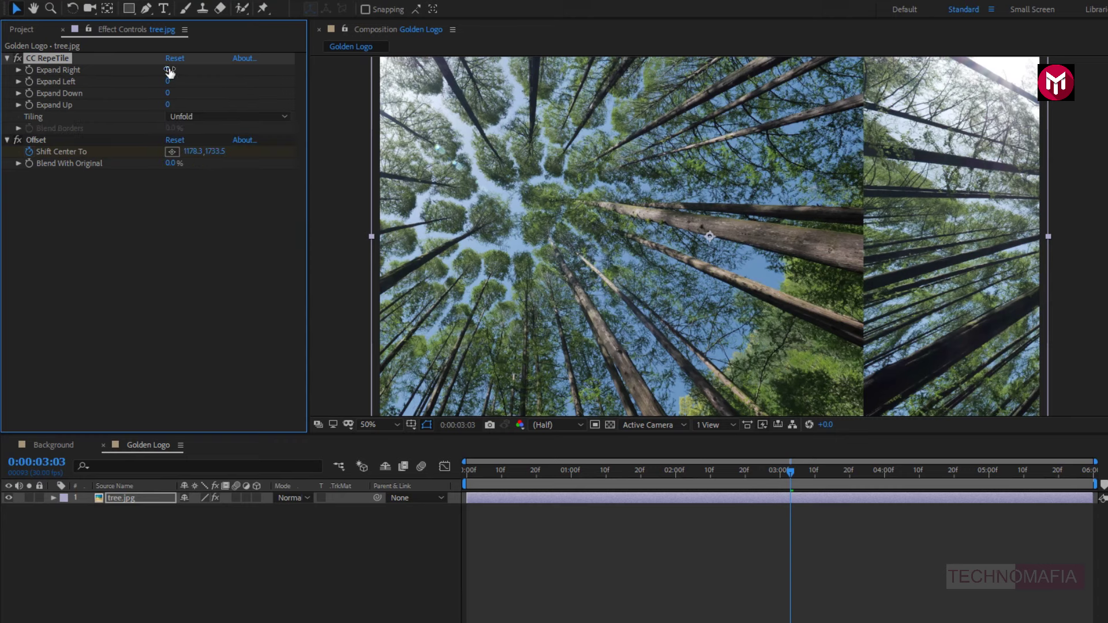
- Increase CC RepeTile's Expand Right to 2737 at the last frame and return to the start of the composition
left_click_drag(173, 65, 299, 73)
left_click_drag(465, 479, 1091, 480)
left_click_drag(173, 69, 356, 80)
left_click_drag(173, 69, 349, 75)
left_click_drag(170, 72, 344, 68)
left_click_drag(172, 69, 419, 69)
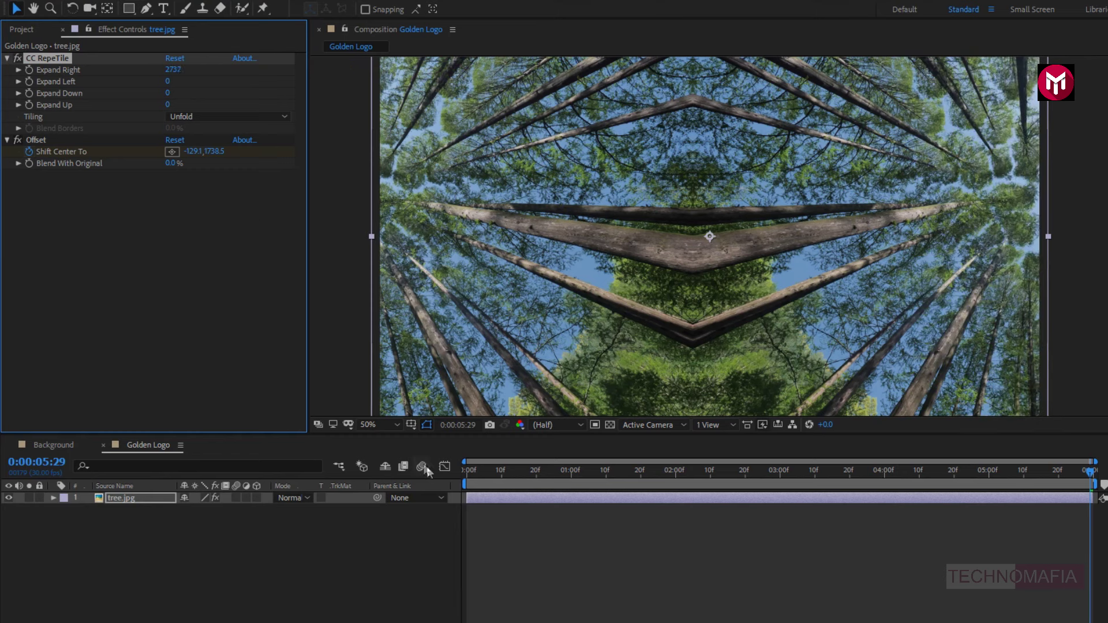
left_click(469, 477)
mouse_move(469, 472)
left_mouse_down()
mouse_move(721, 472)
mouse_move(462, 471)
left_mouse_up()
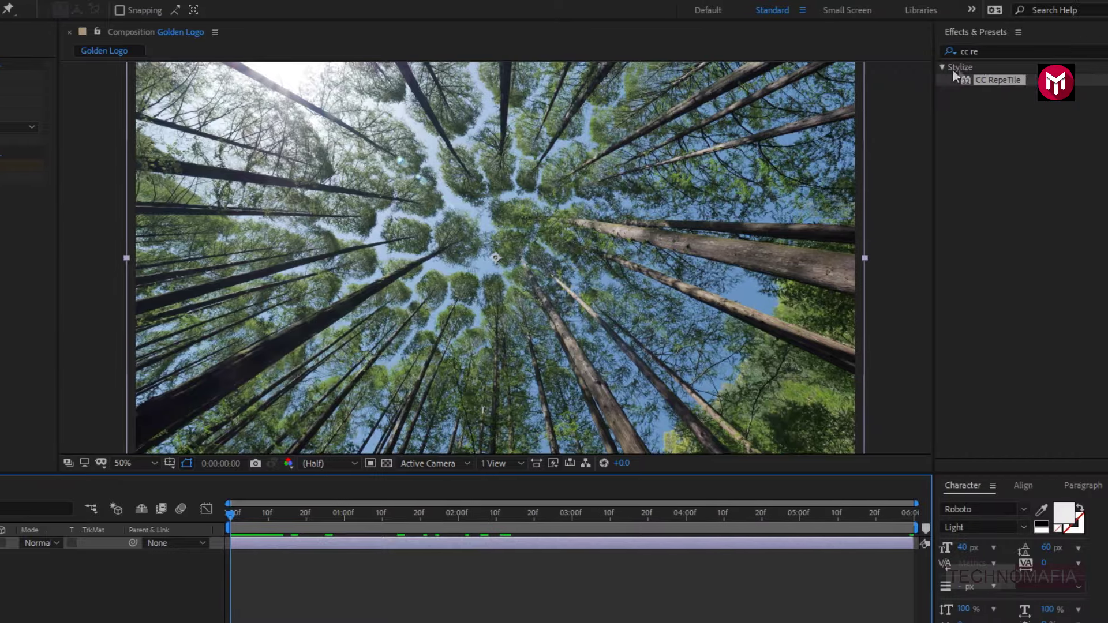
- Apply the Tint effect to the tree.jpg layer with Amount to Tint set to 38%
left_click(988, 51)
type("tint")
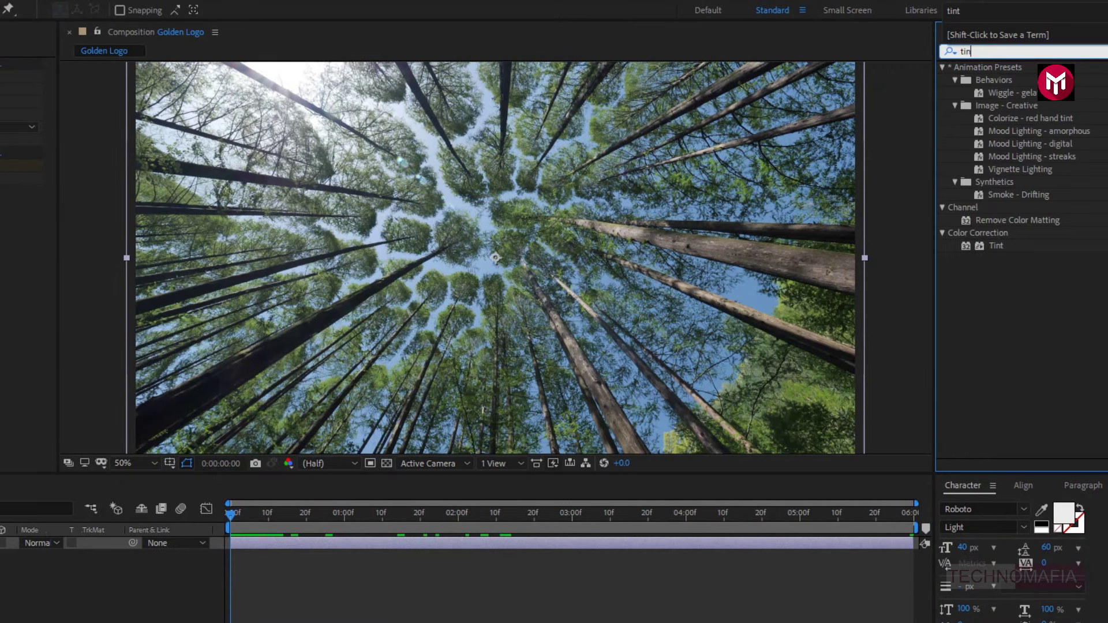
double_click(991, 117)
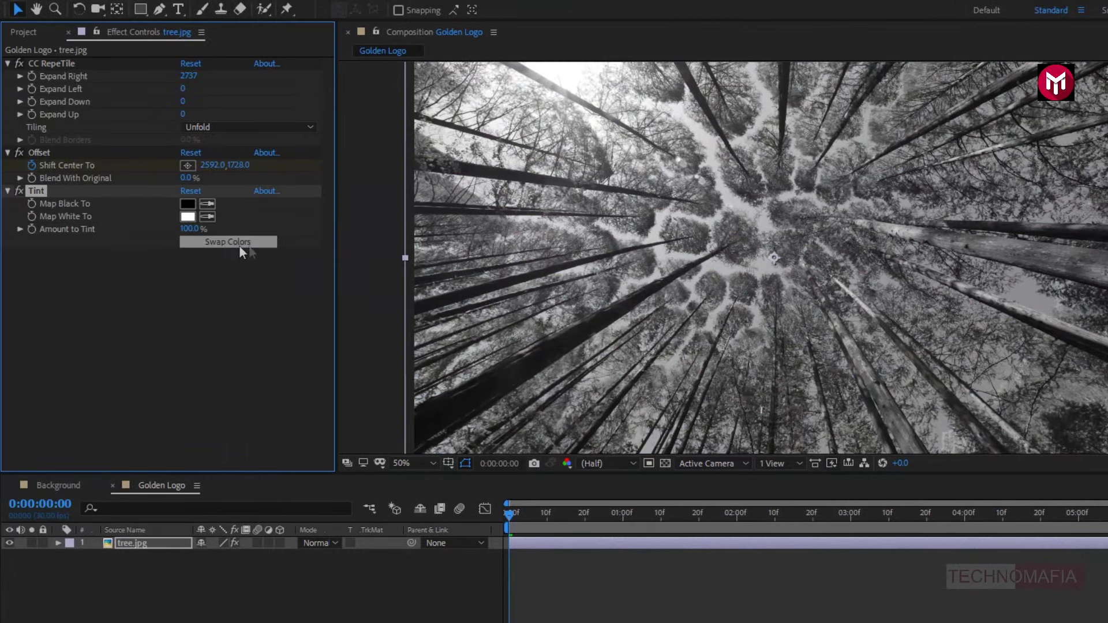
left_click(191, 230)
type("38")
key("Return")
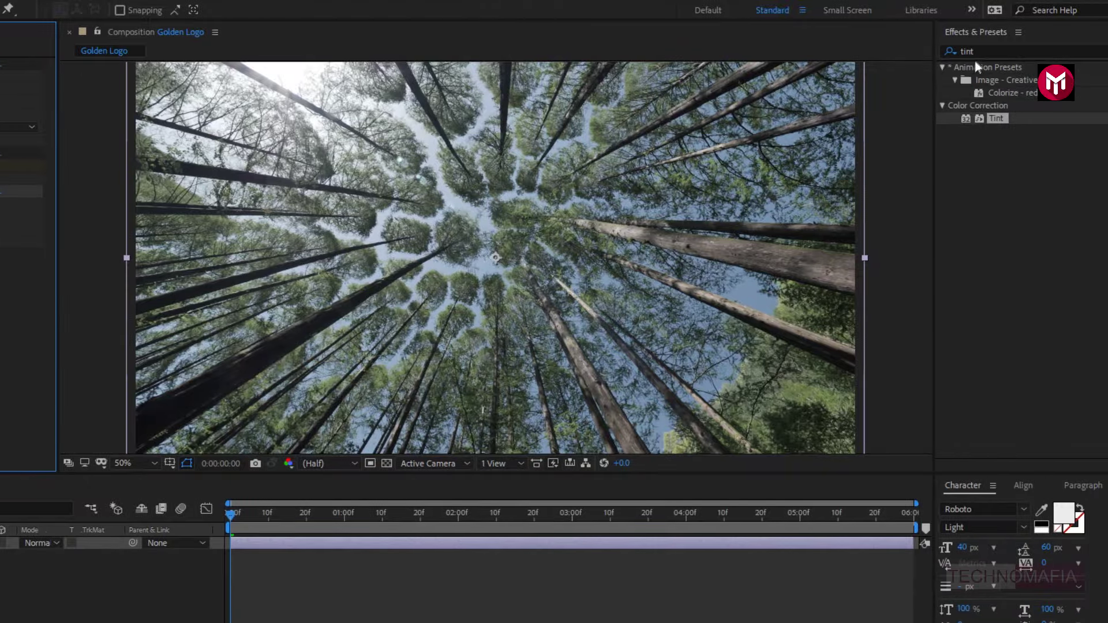
- Apply the Curves effect to the tree.jpg layer
left_click(938, 52)
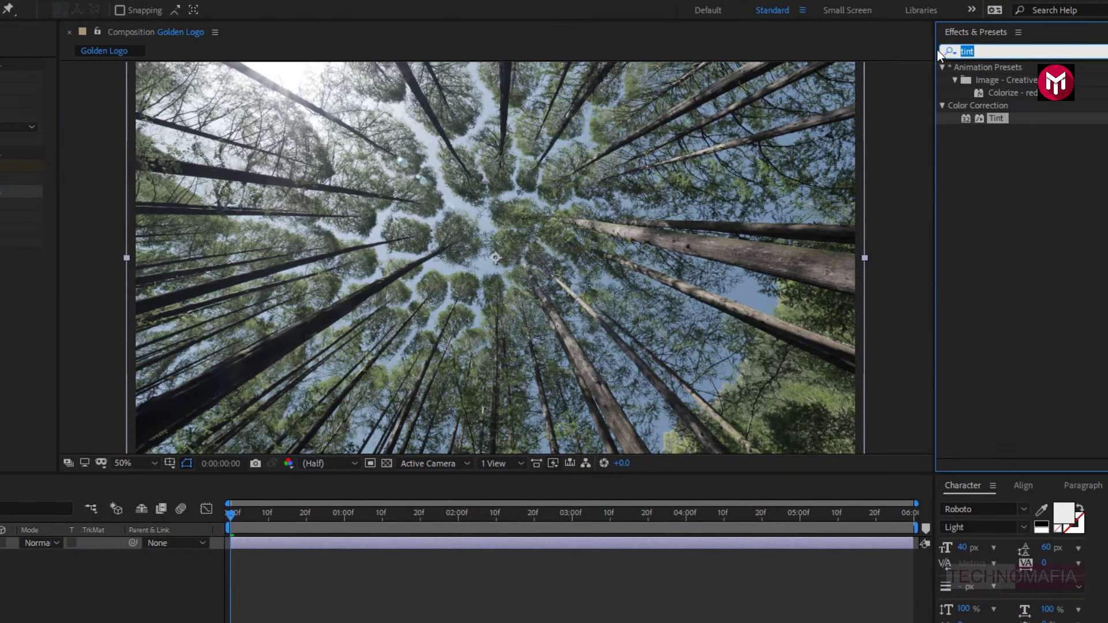
type("curv")
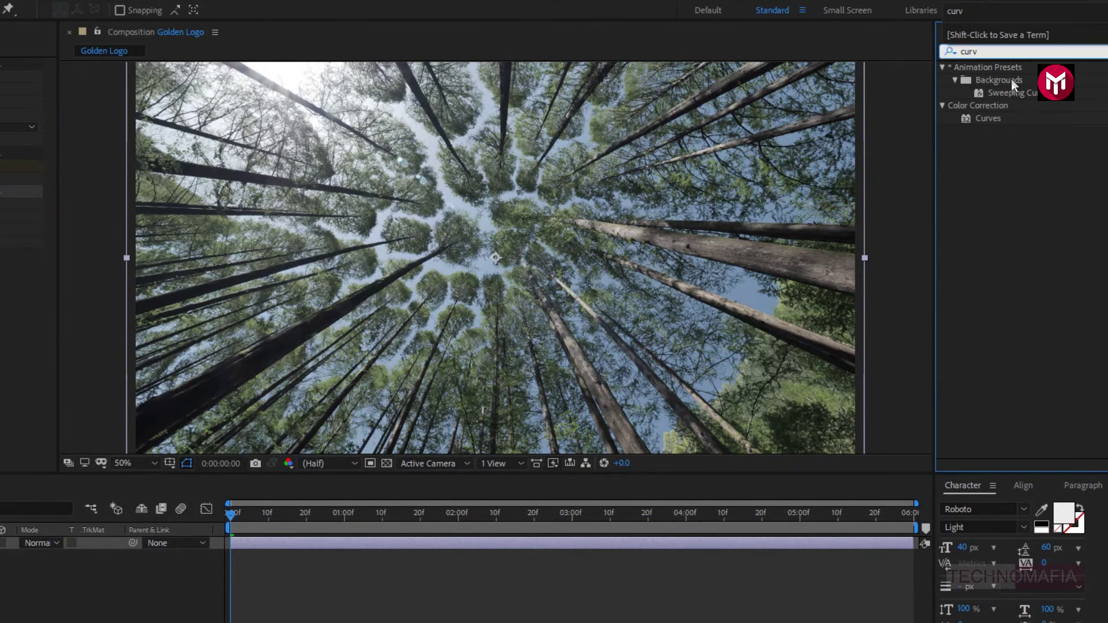
left_click(985, 119)
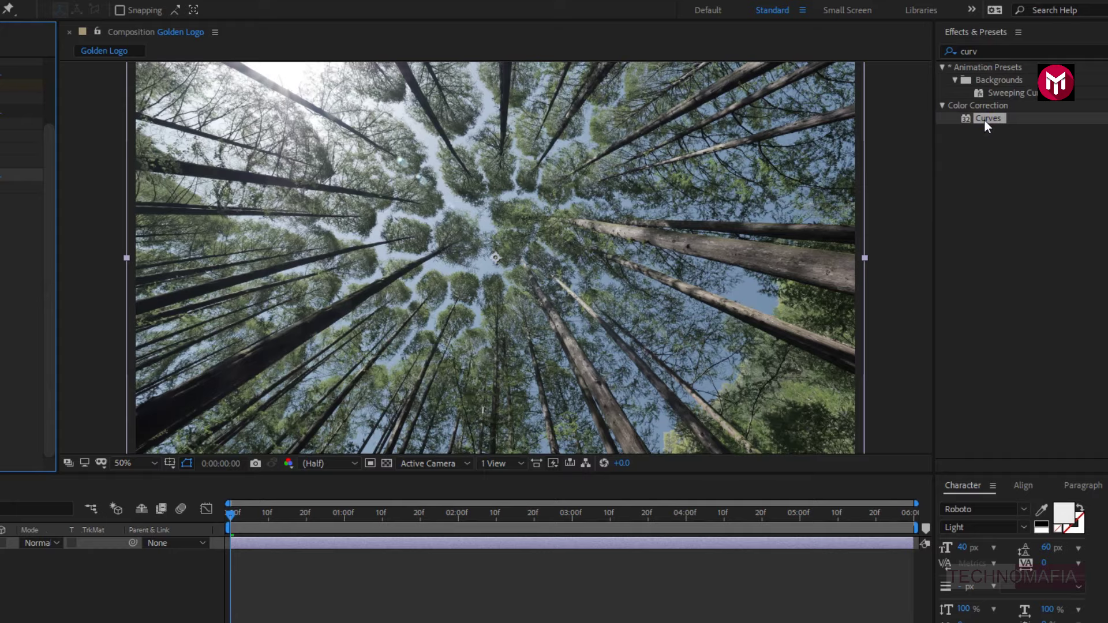
- Darken the tree.jpg layer by lowering the midpoint of its RGB curve, and apply Fast Blur (Legacy) with Blurriness 6
double_click(984, 118)
left_click_drag(118, 330, 132, 351)
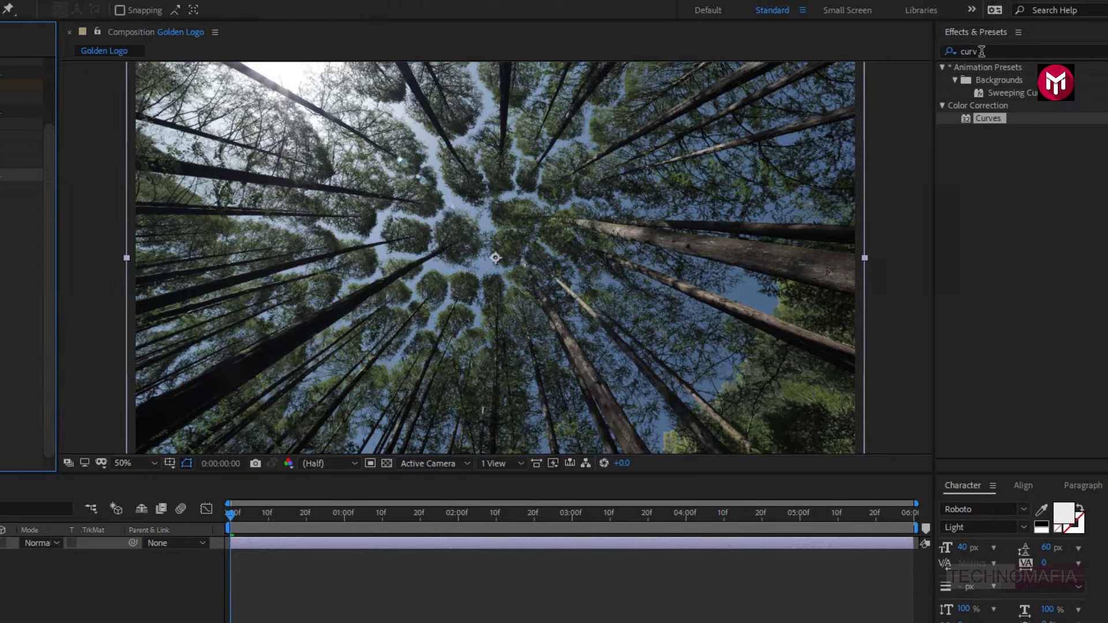
left_click(982, 51)
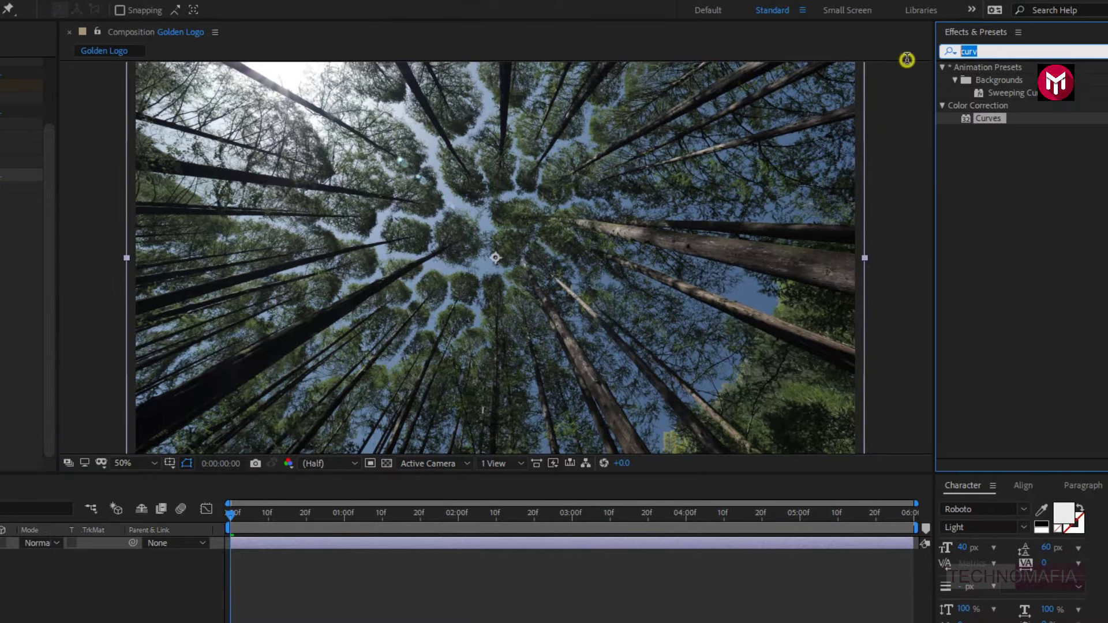
type("fast")
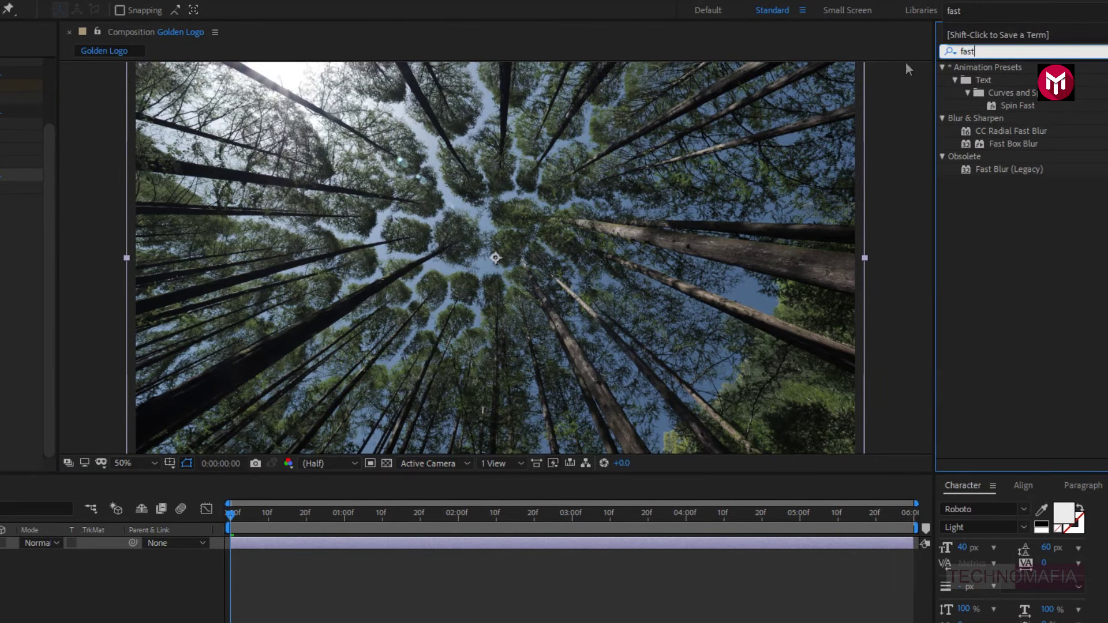
double_click(993, 171)
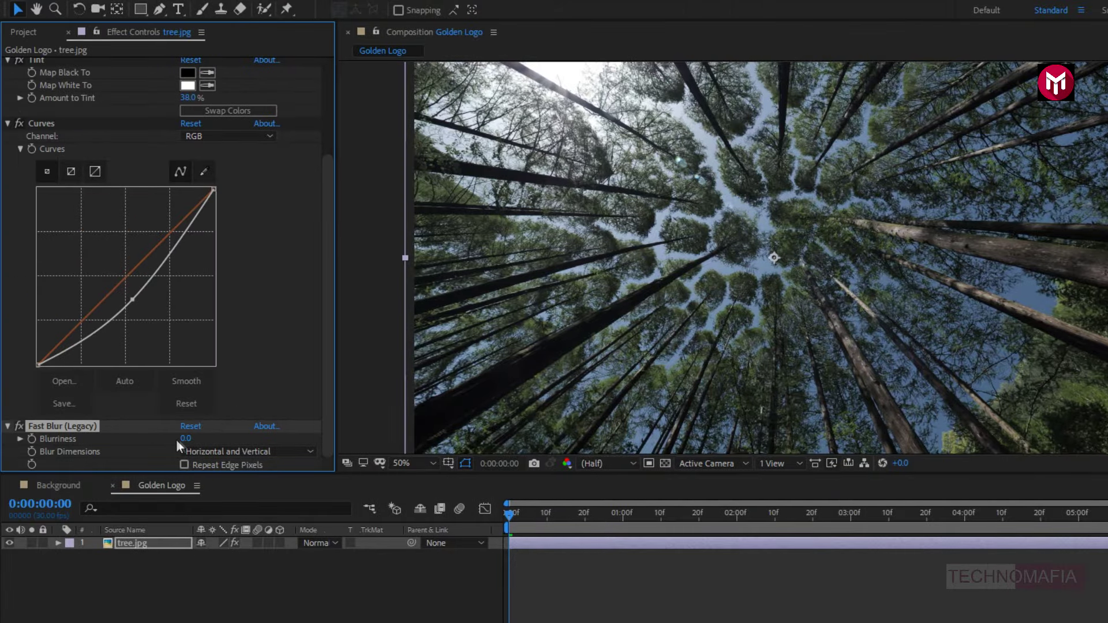
left_click(179, 439)
type("6")
key("Return")
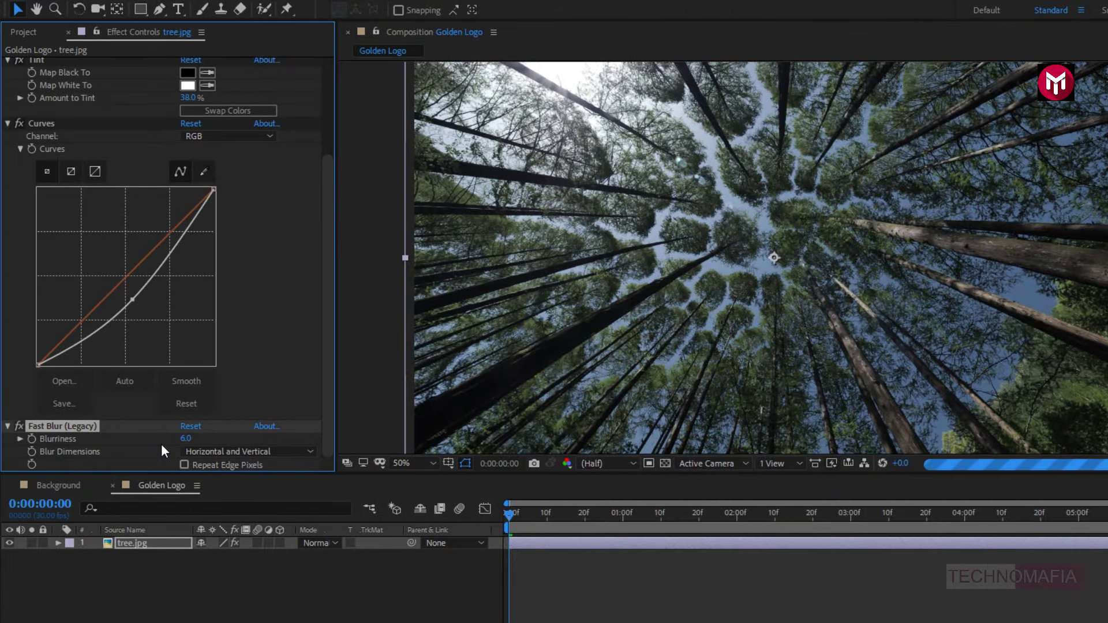
- Pre-compose the tree.jpg layer into a composition named Reflection
right_click(132, 547)
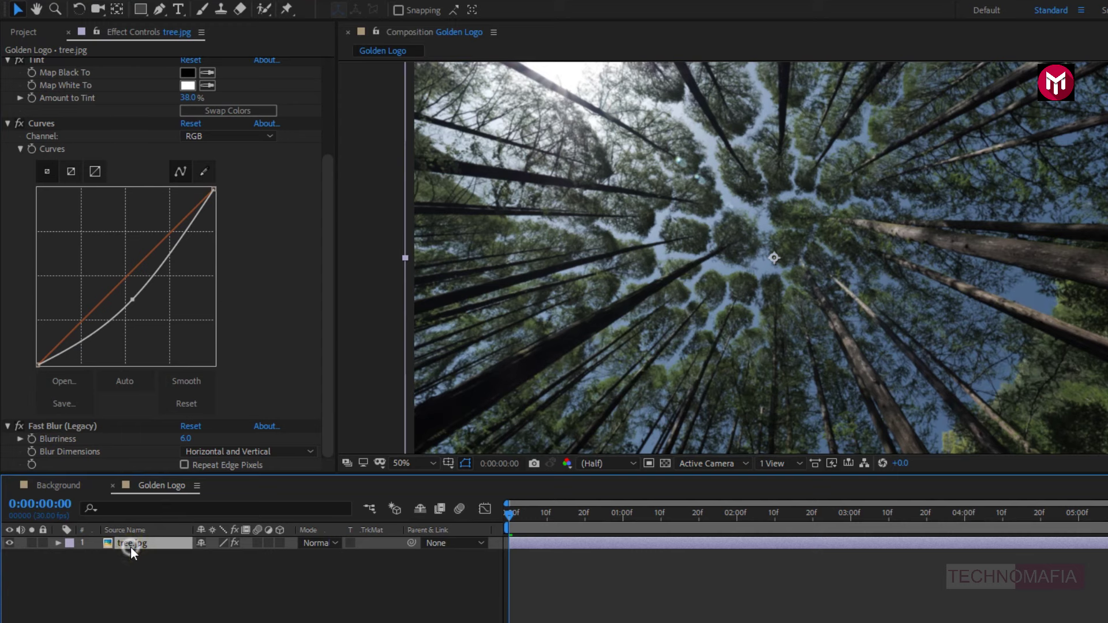
left_click(145, 481)
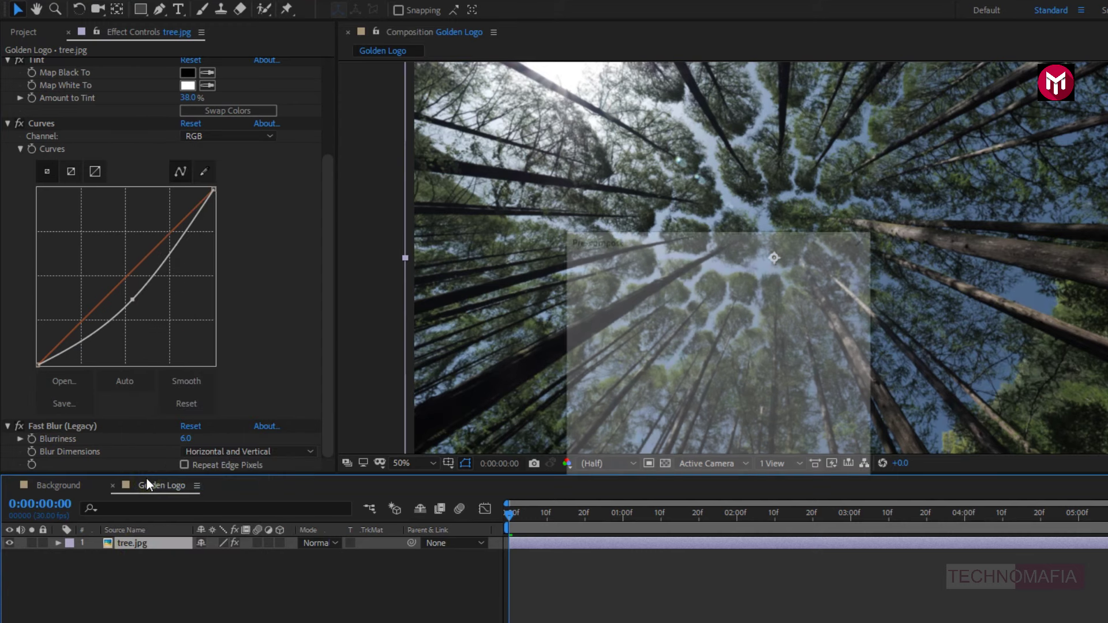
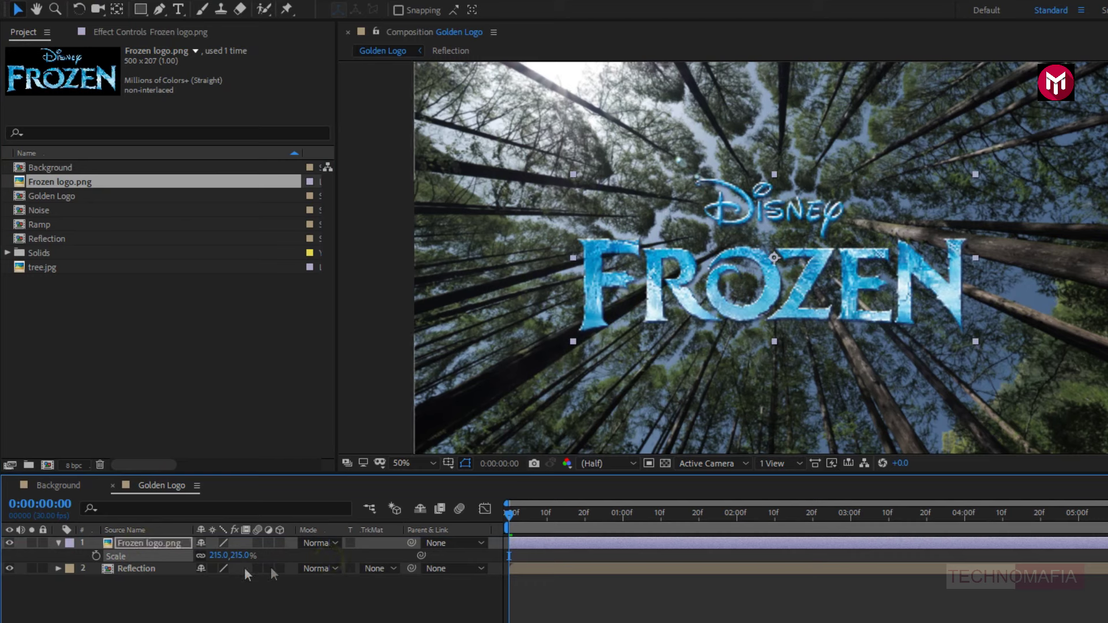
- Pre-compose the Frozen logo.png layer into a new composition named Logo, moving all attributes into it
left_click(59, 543)
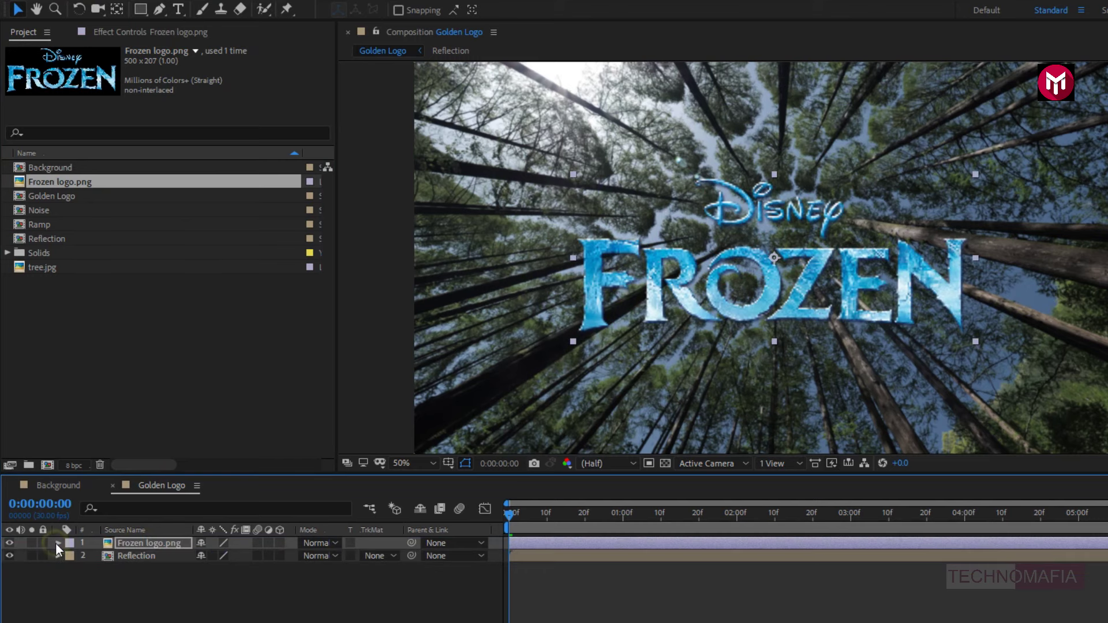
left_click(126, 544)
right_click(127, 547)
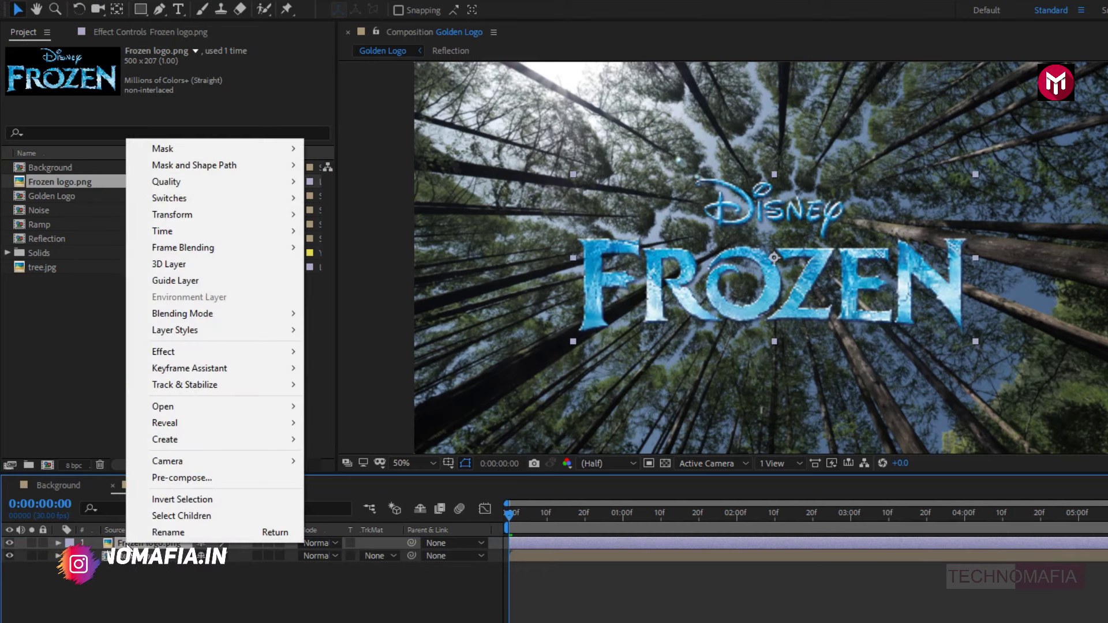
left_click(182, 478)
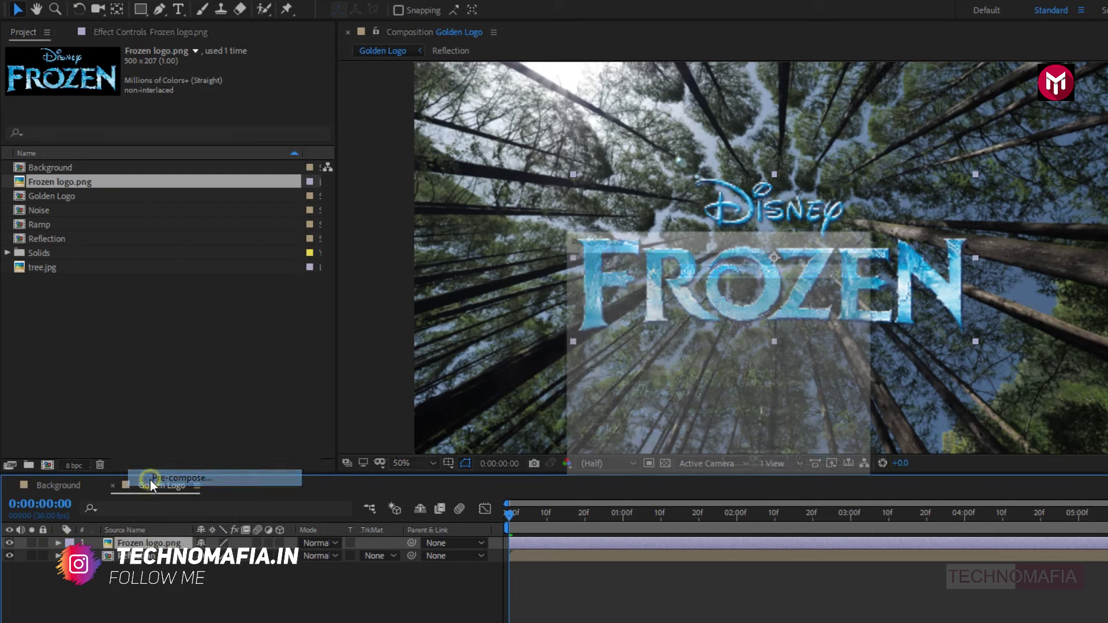
type("Logo")
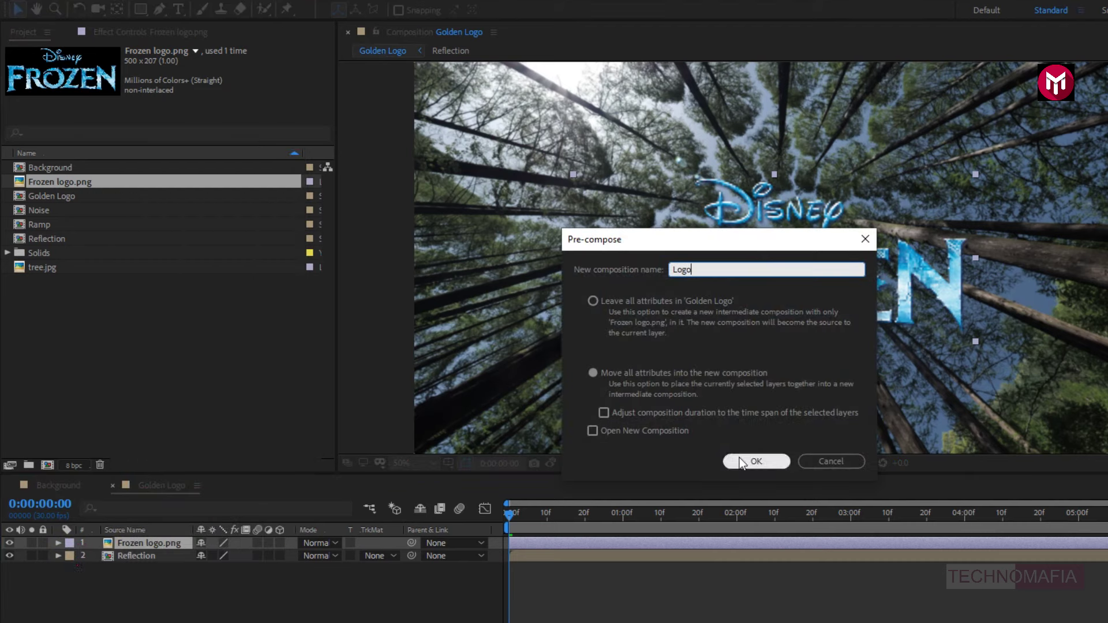
left_click(740, 459)
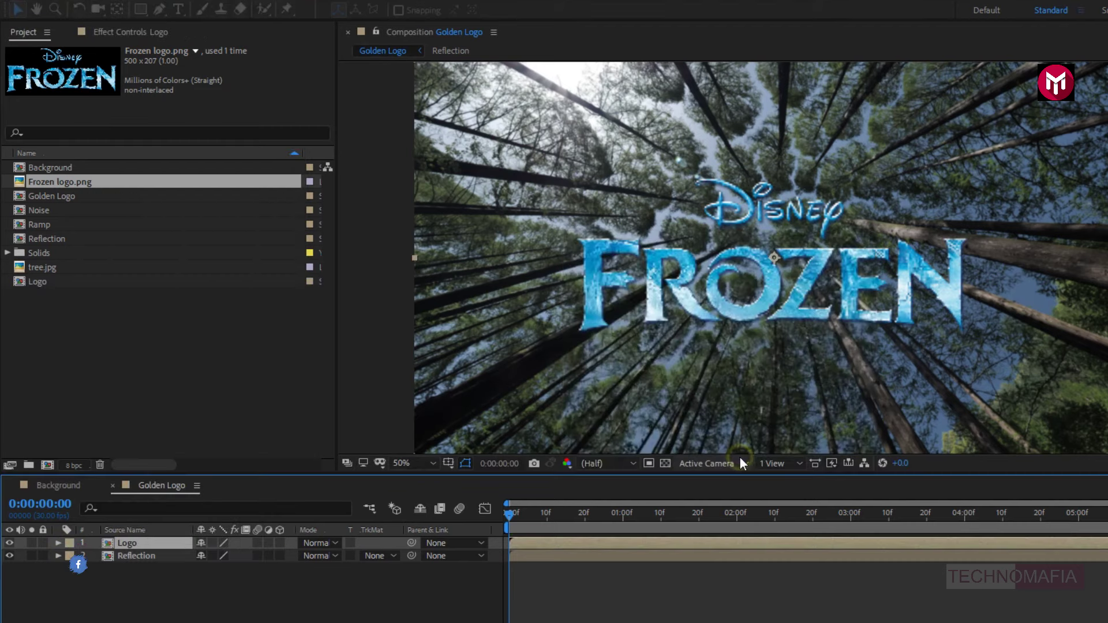
- Apply the CC Blobbylize effect to the Reflection layer
left_click(132, 557)
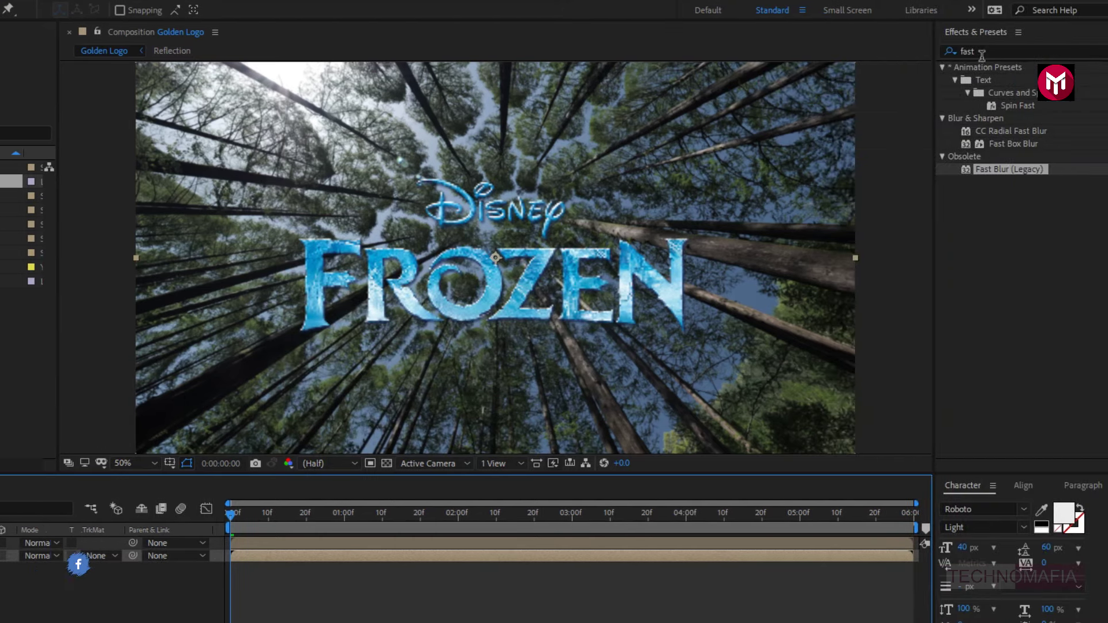
left_click(958, 52)
type("cc b")
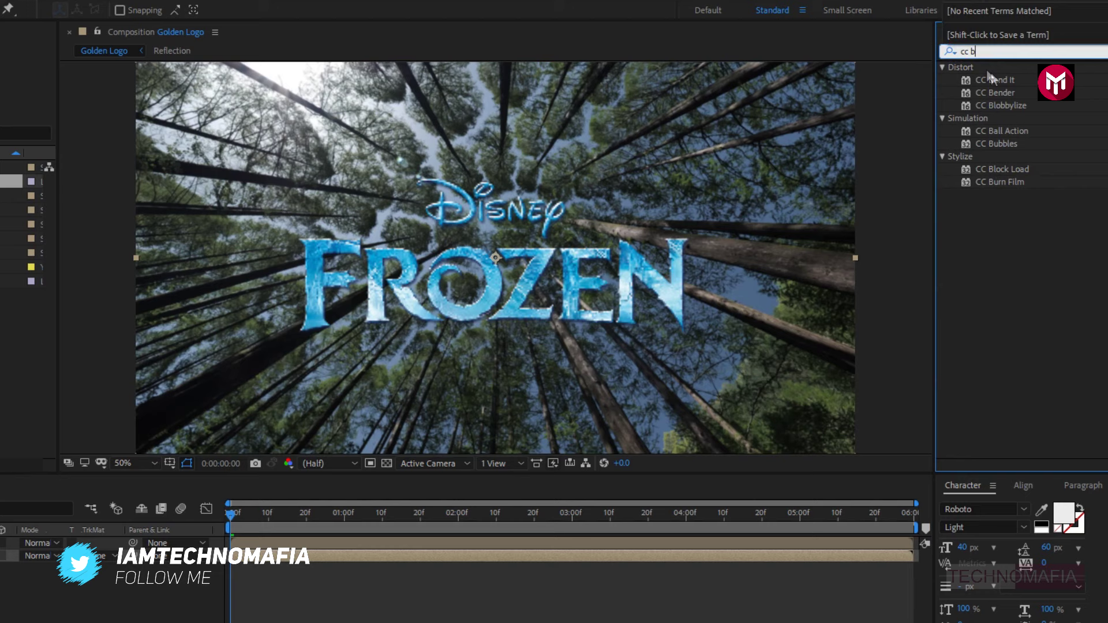
double_click(1013, 106)
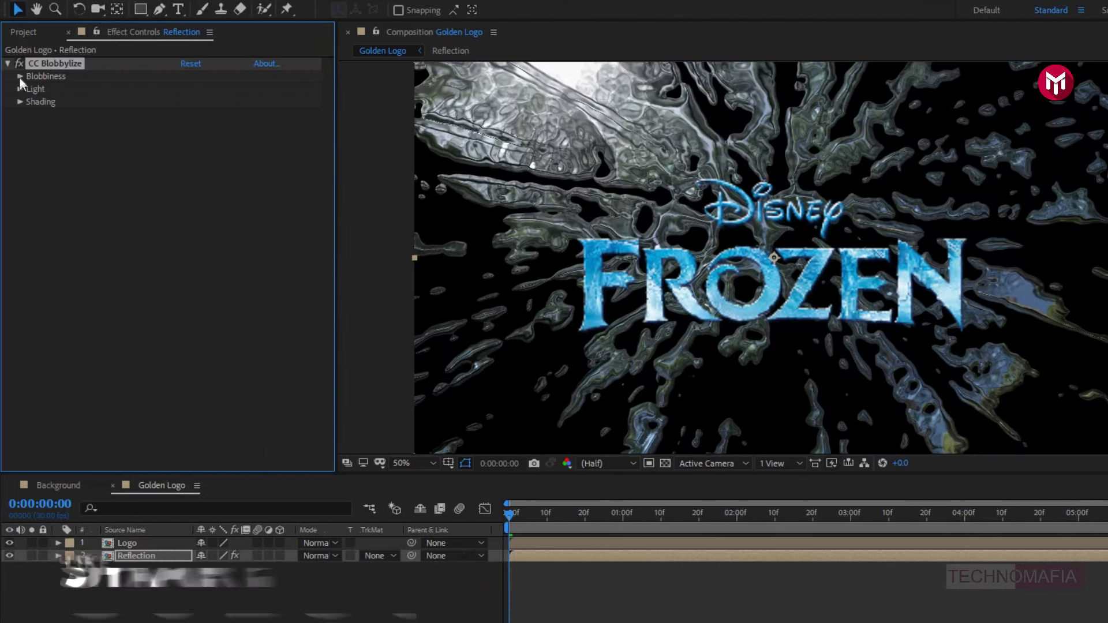
- Set CC Blobbylize's Blob Layer to Logo and its Property to Alpha
left_click(19, 76)
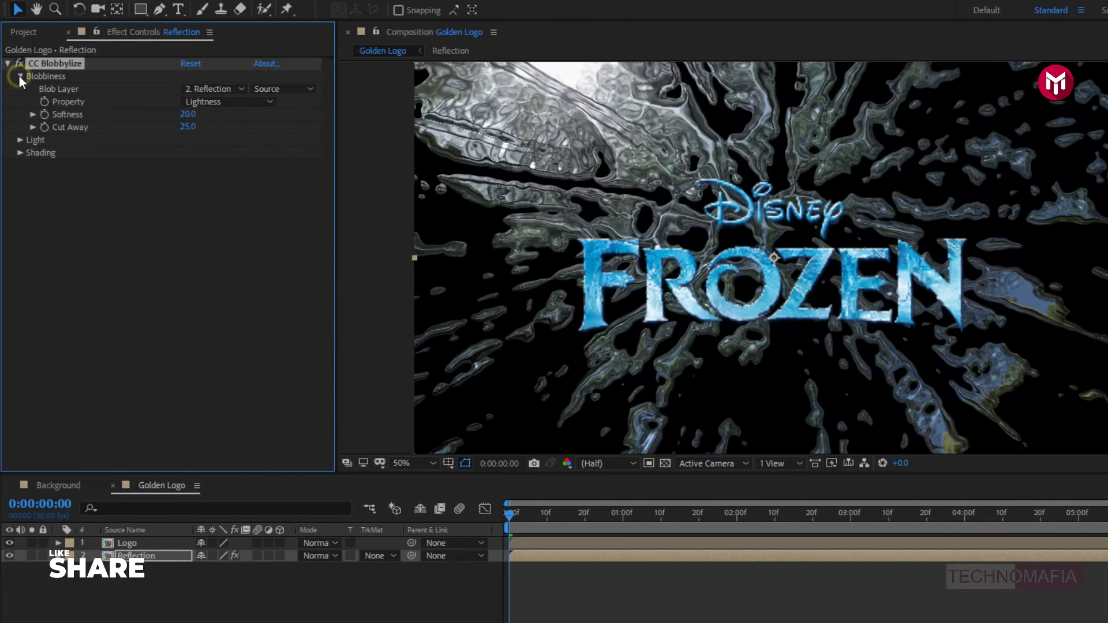
left_click(205, 90)
left_click(213, 127)
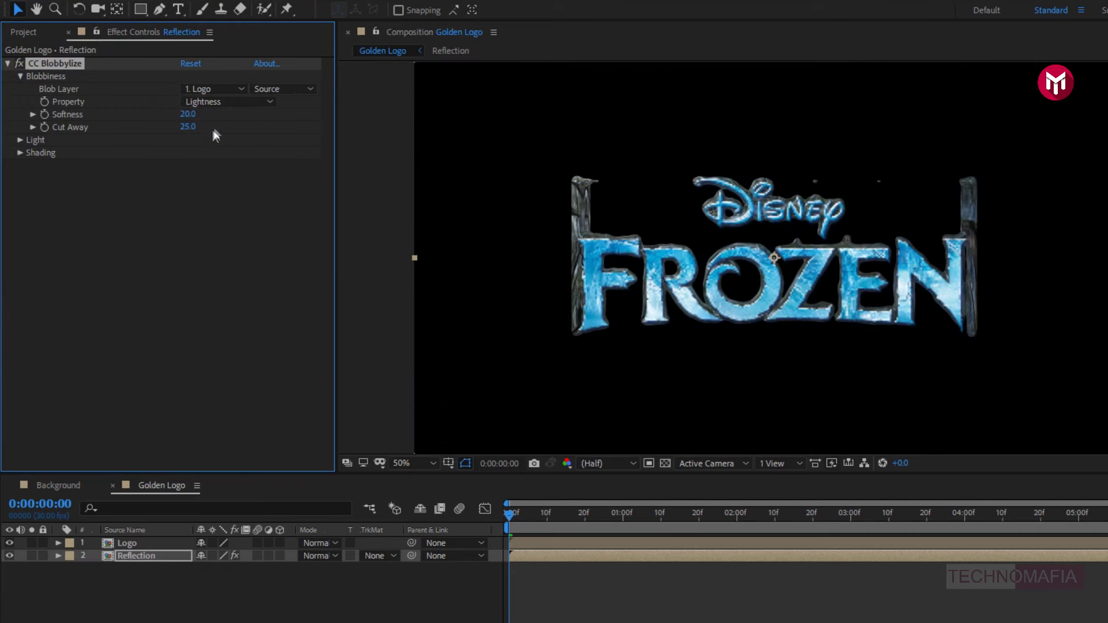
left_click(211, 104)
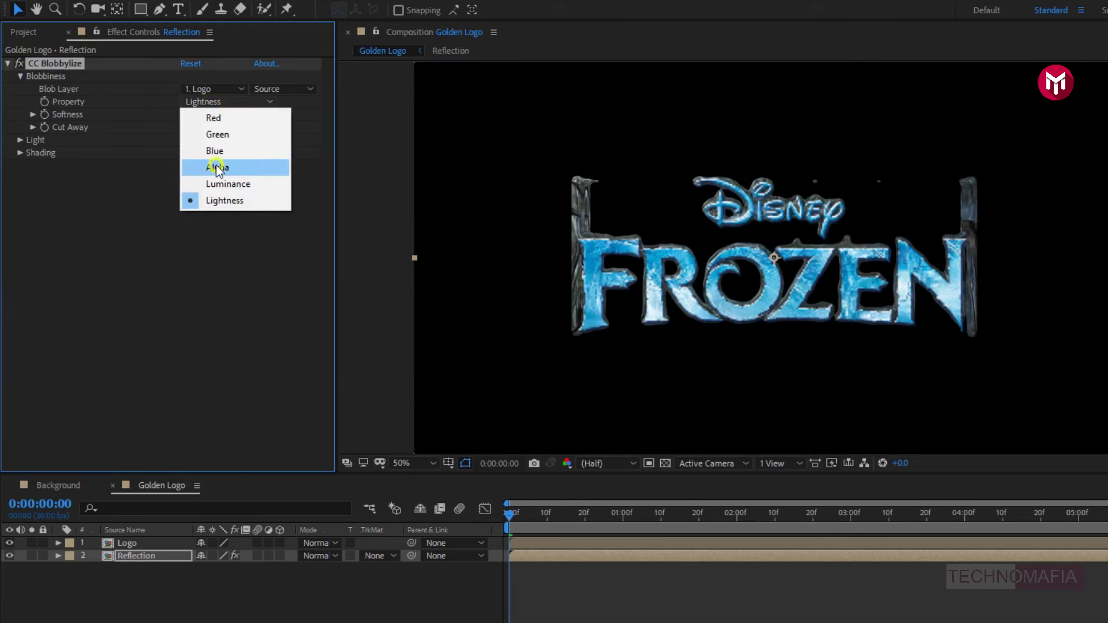
left_click(217, 167)
- Set CC Blobbylize's Softness to 9 and Cut Away to 5
left_click(187, 114)
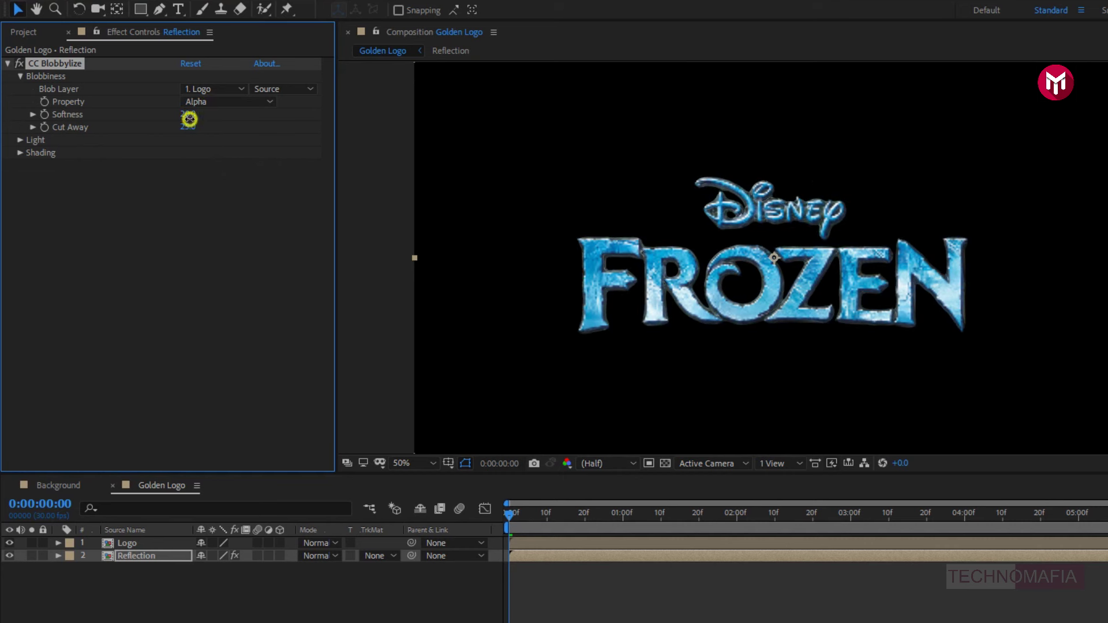
type("9")
key("Return")
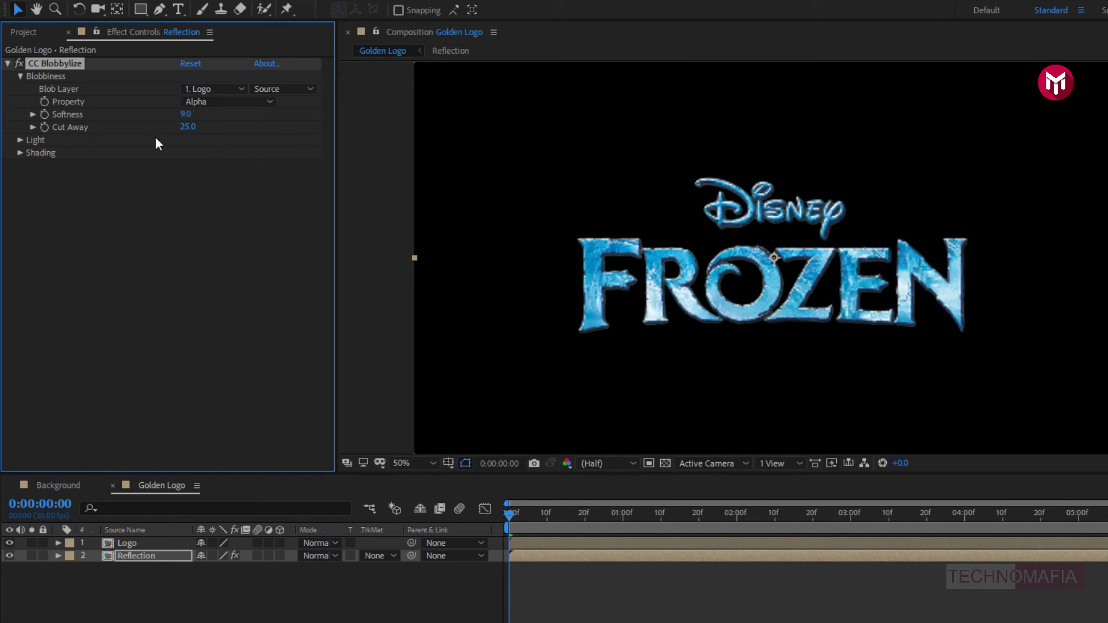
left_click(189, 127)
type("5")
key("Return")
- Hide the Logo layer so that only the Reflection layer shows
left_click(9, 555)
left_click(10, 543)
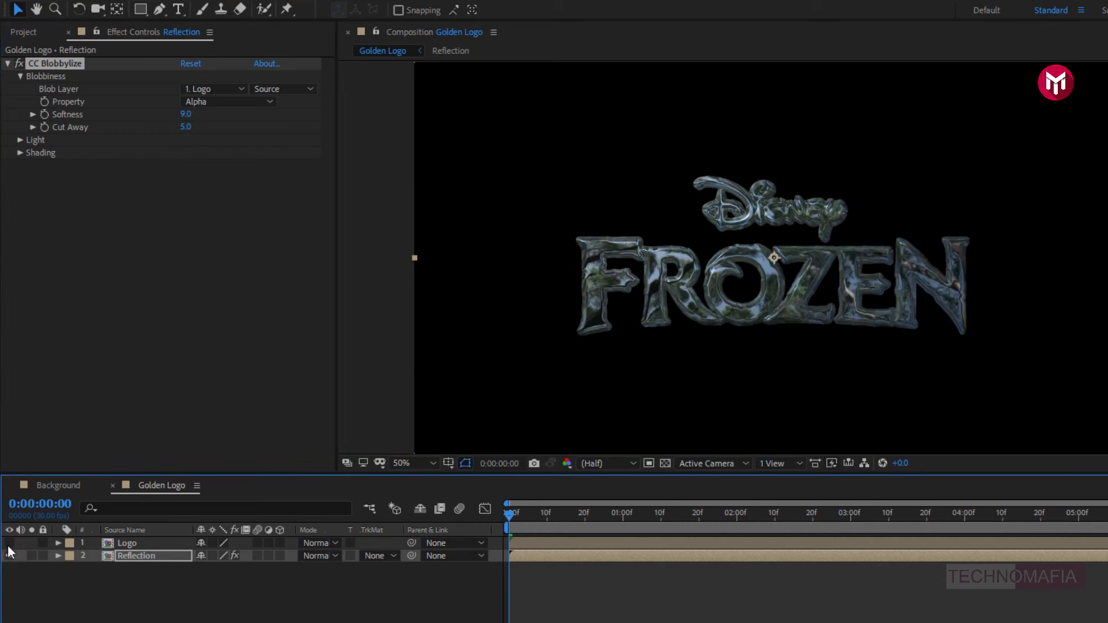
key("period")
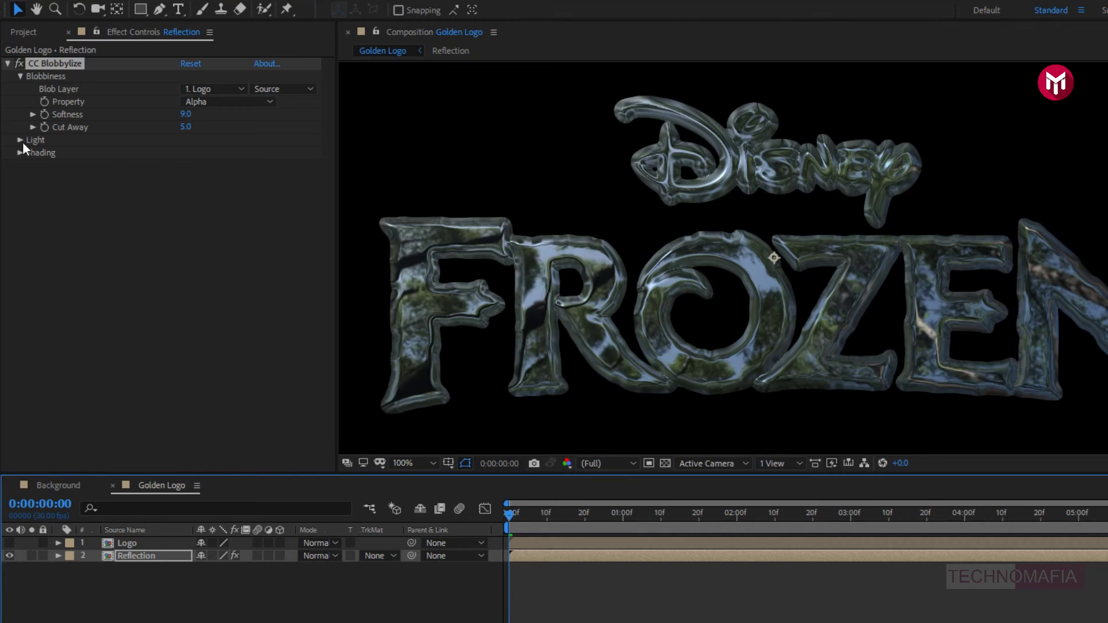
- Change CC Blobbylize's Light Type to Point Light
left_click(21, 144)
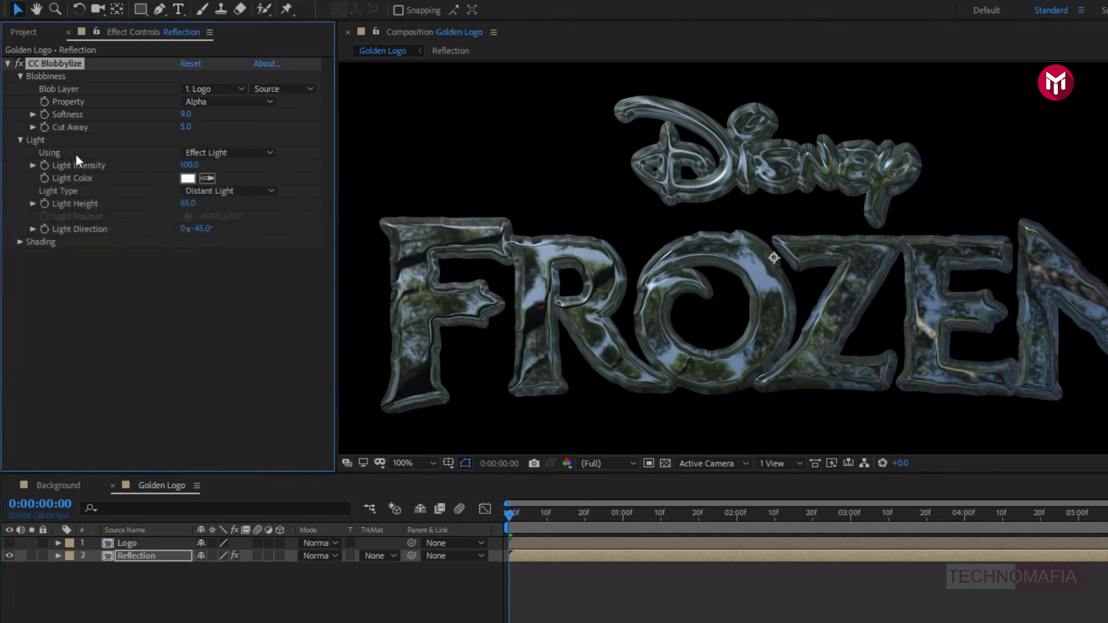
left_click(201, 189)
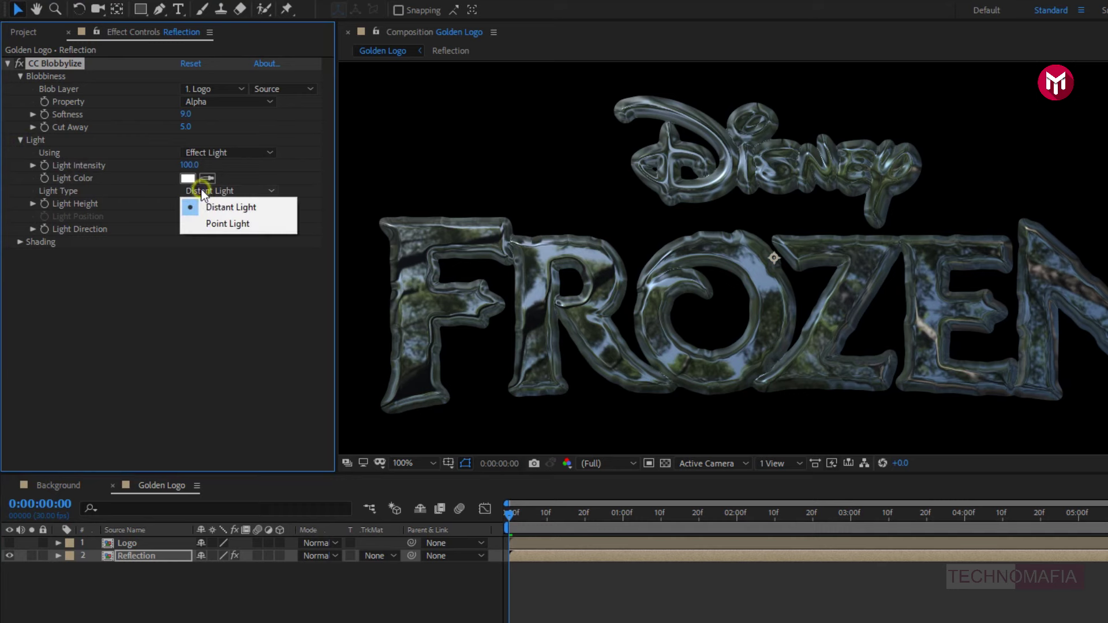
left_click(212, 223)
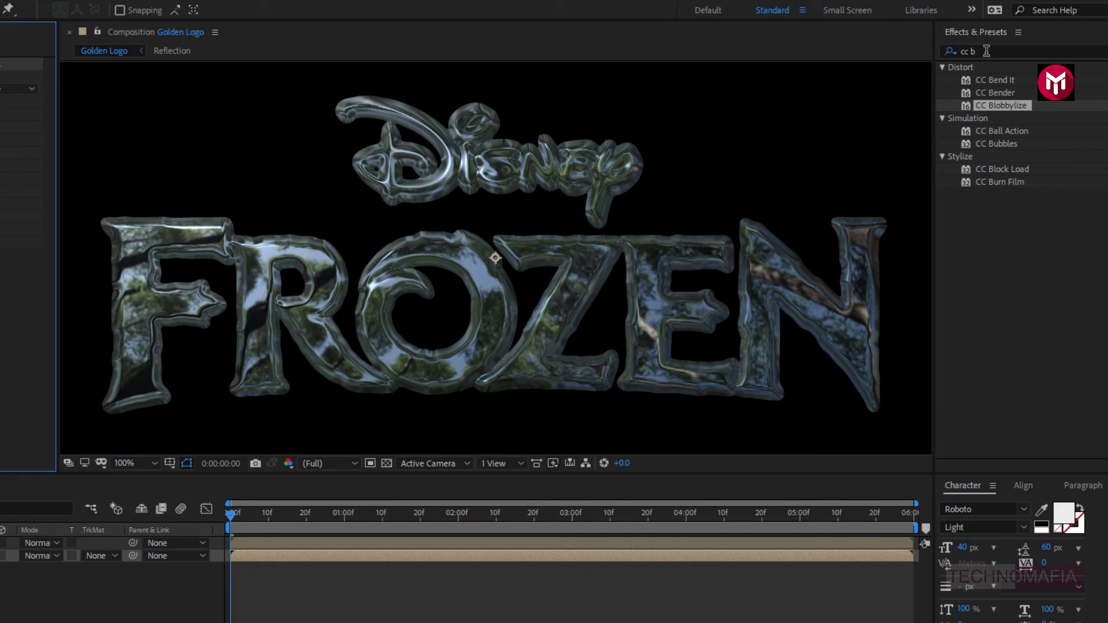
- Apply the Curves effect to the Reflection layer below CC Blobbylize
left_click(934, 51)
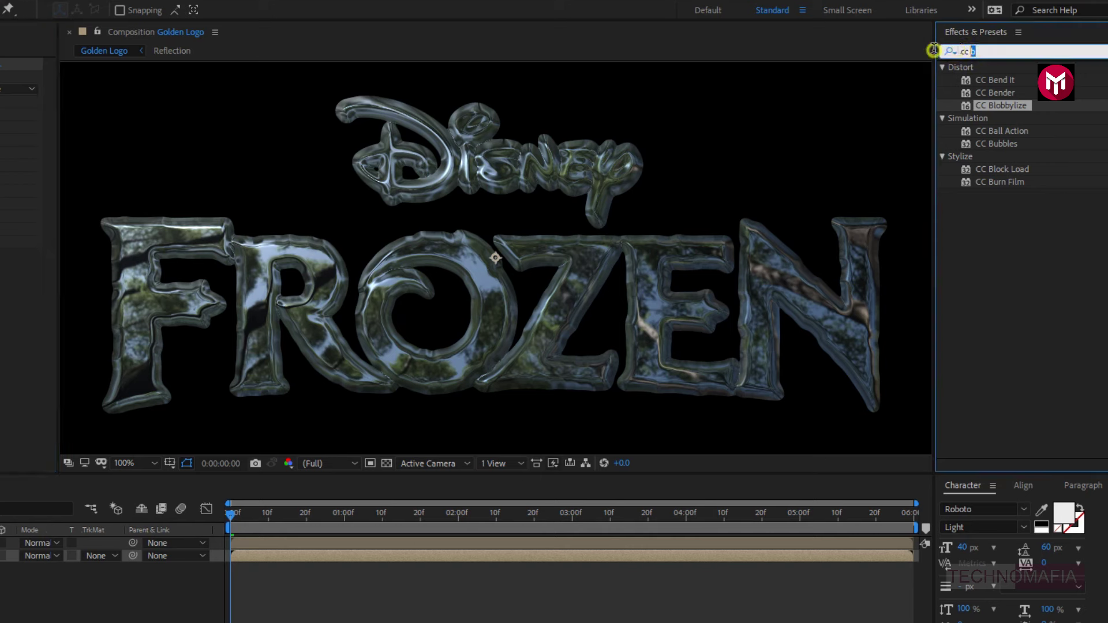
type("curves")
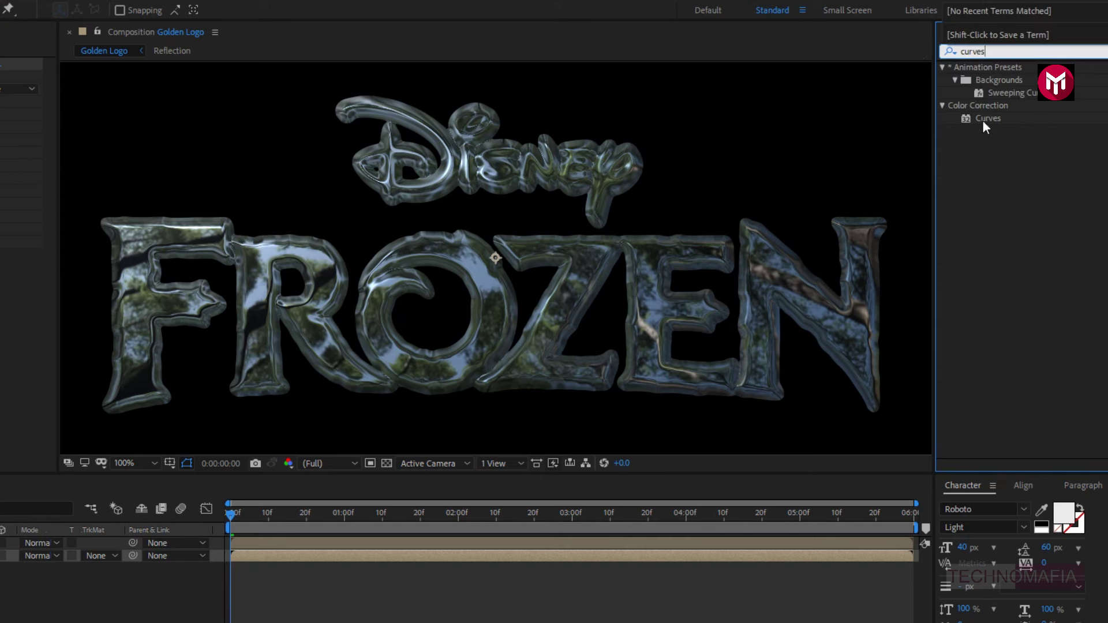
left_click(984, 122)
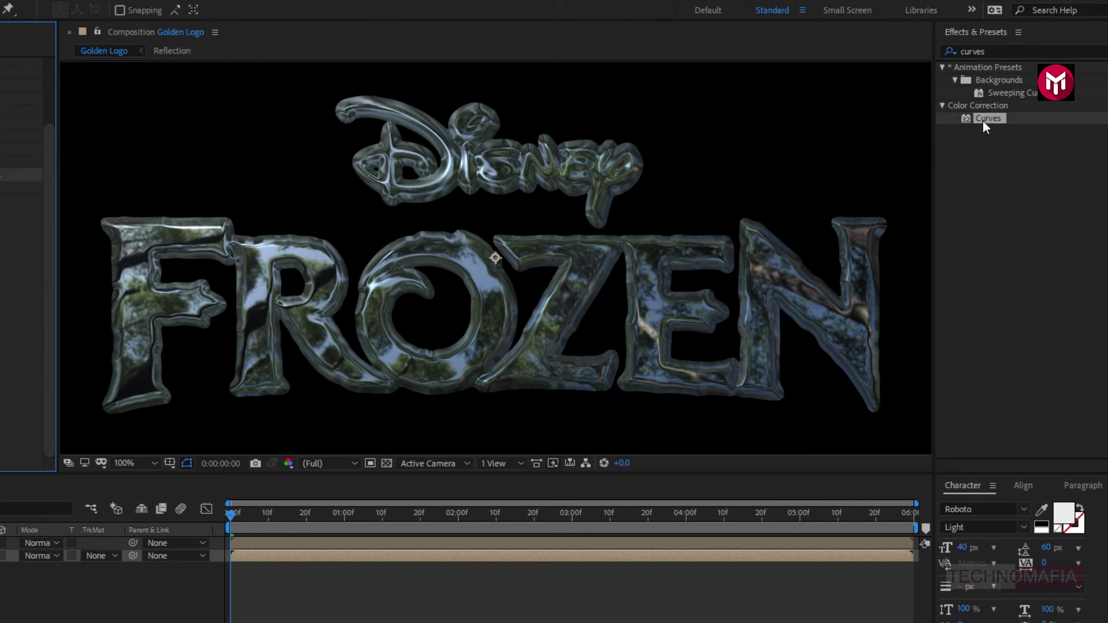
double_click(982, 121)
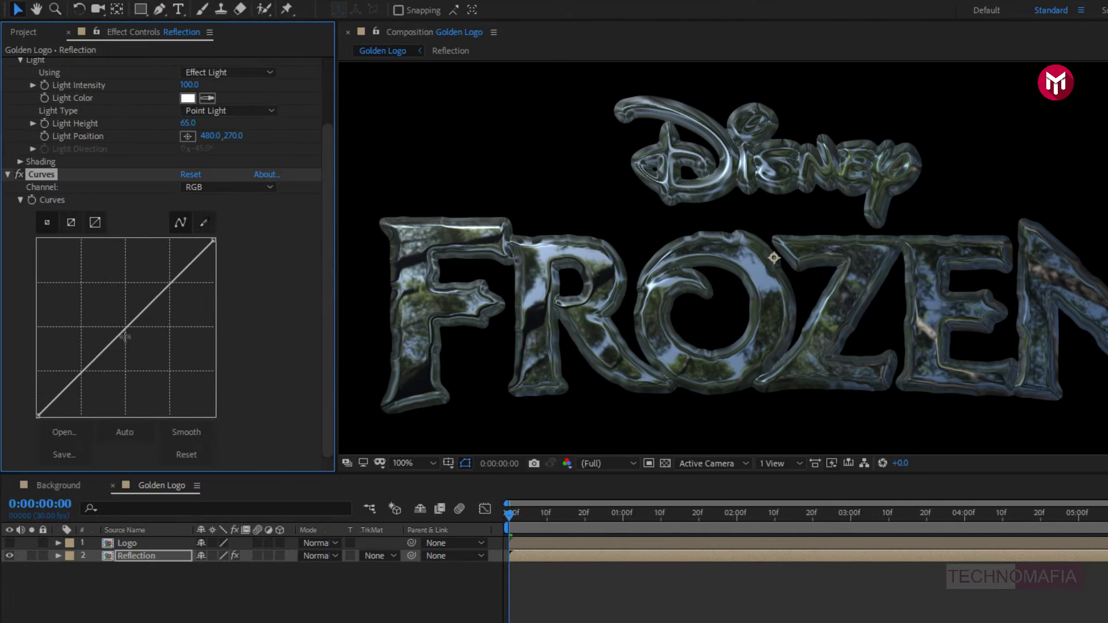
- Color the Reflection layer gold with Curves: raise the RGB, Red and Green curves and pull the Blue curve well down
left_click_drag(125, 337, 153, 243)
left_click(225, 187)
left_click(210, 217)
left_click(199, 187)
left_click(210, 230)
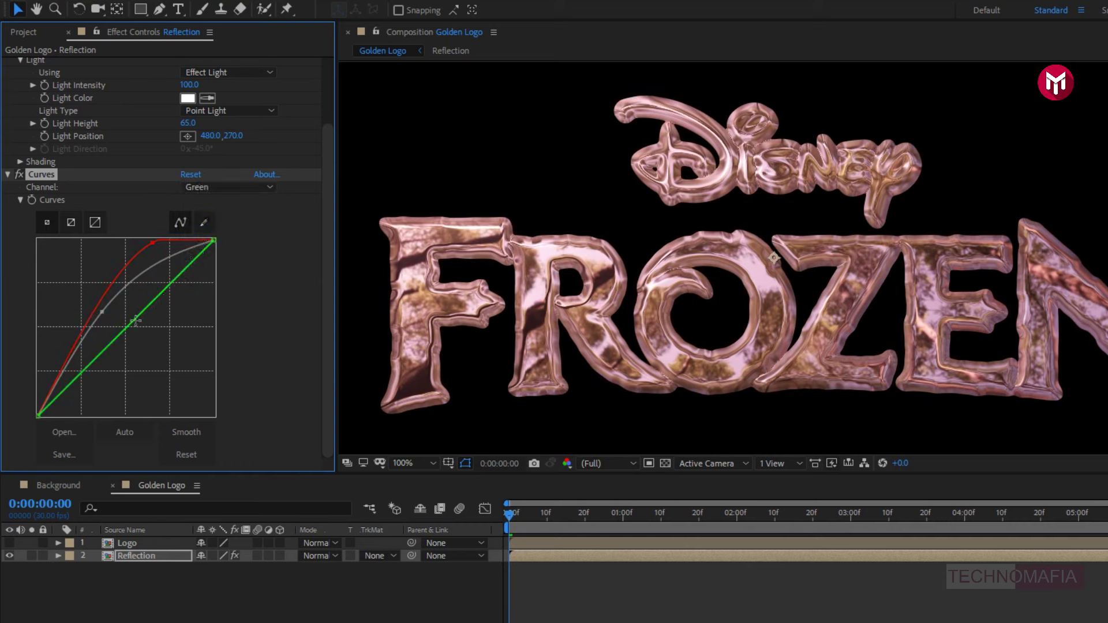
left_click_drag(125, 326, 160, 354)
left_click(199, 187)
left_click(209, 250)
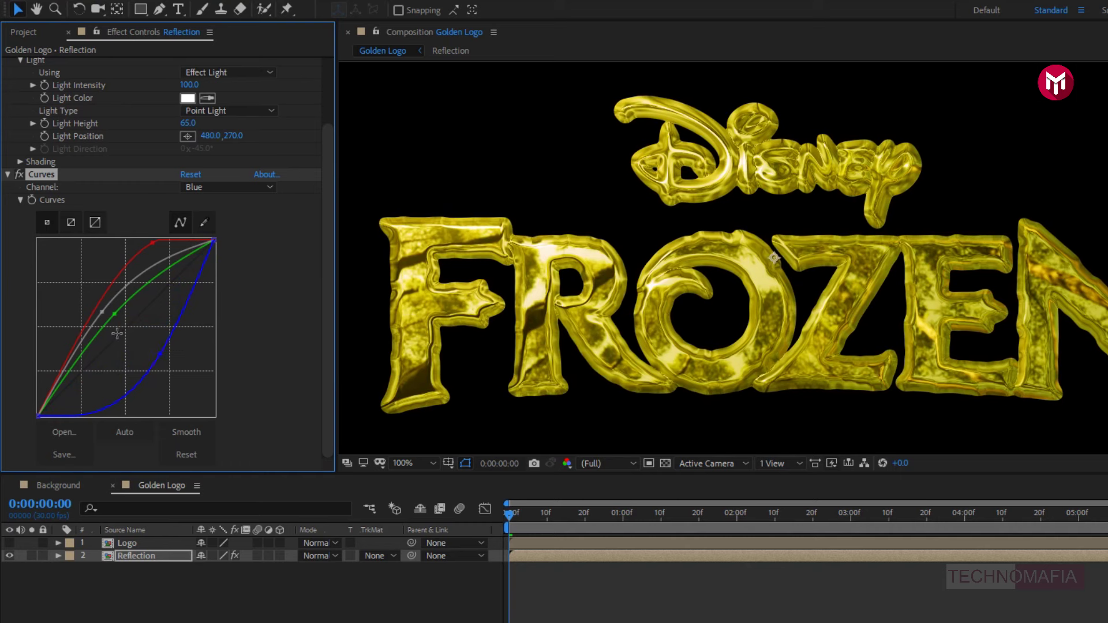
- Fine-tune the gold by lowering the Green curve slightly, strengthening the Red curve and slightly adjusting the RGB curve
mouse_move(112, 312)
left_mouse_down()
mouse_move(119, 320)
mouse_move(109, 313)
left_mouse_up()
left_click_drag(152, 243, 140, 243)
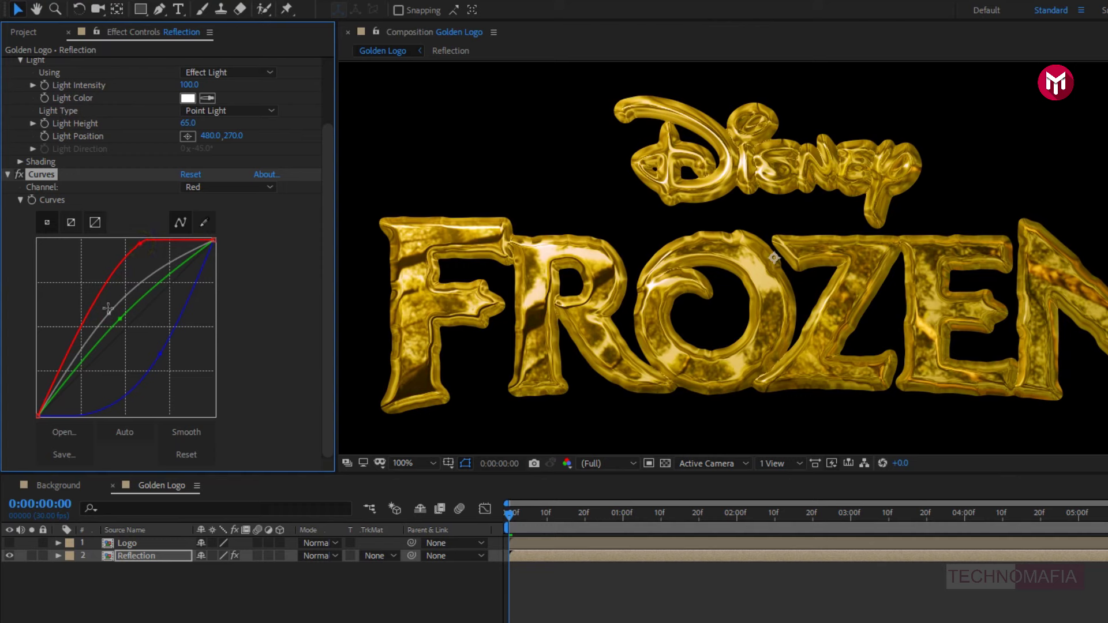
mouse_move(107, 309)
left_mouse_down()
mouse_move(92, 299)
mouse_move(108, 312)
left_mouse_up()
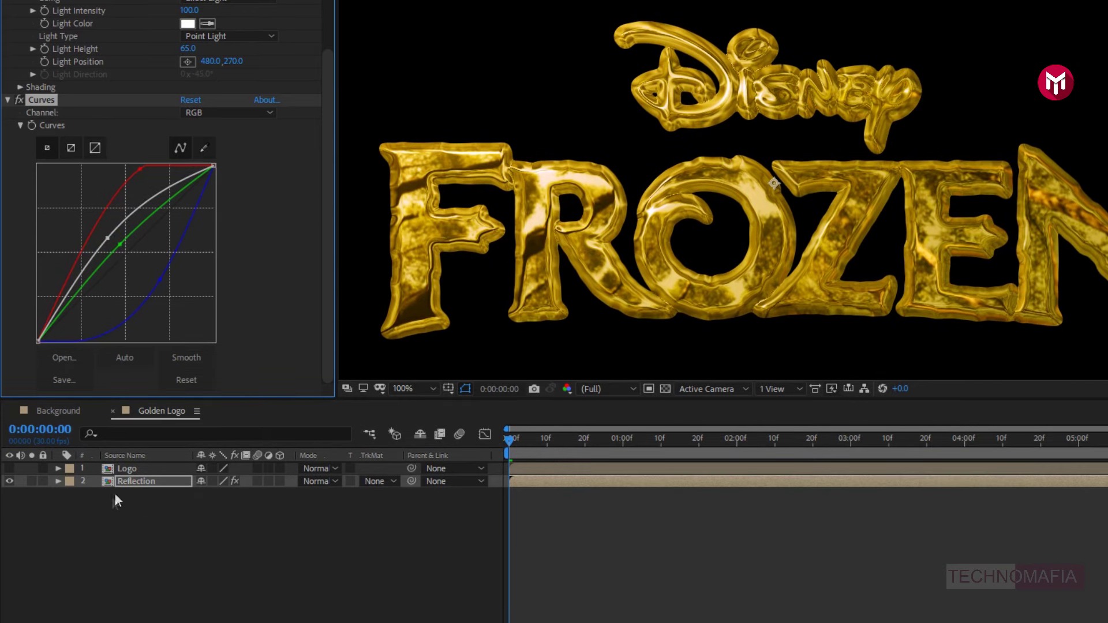
- Set the Reflection layer's track matte to Alpha Matte "Logo"
left_click(118, 487)
left_click(378, 481)
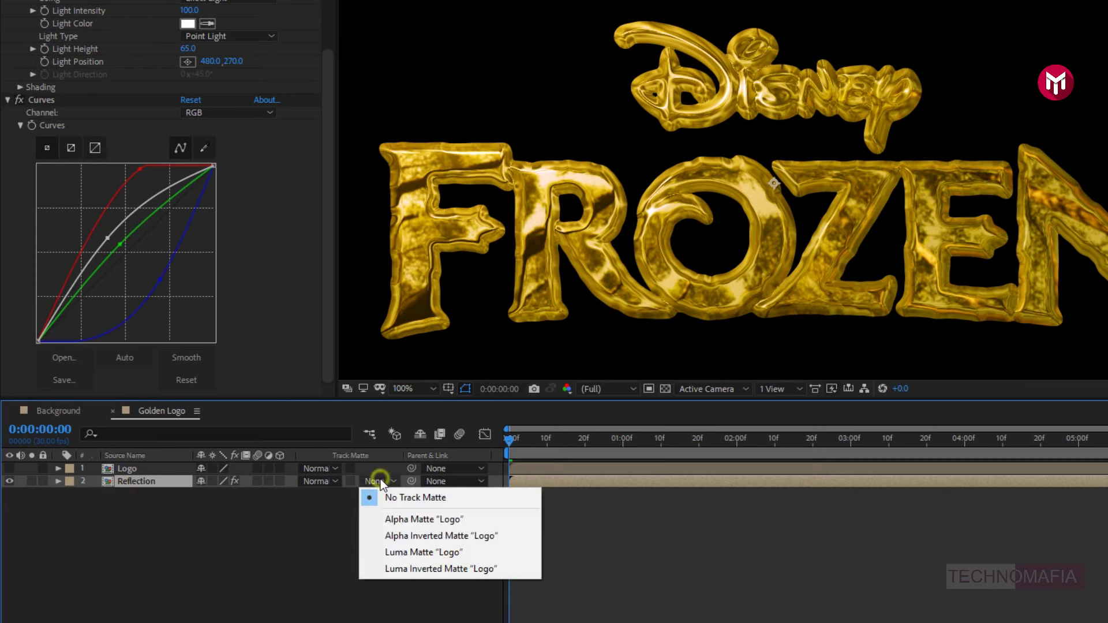
left_click(397, 519)
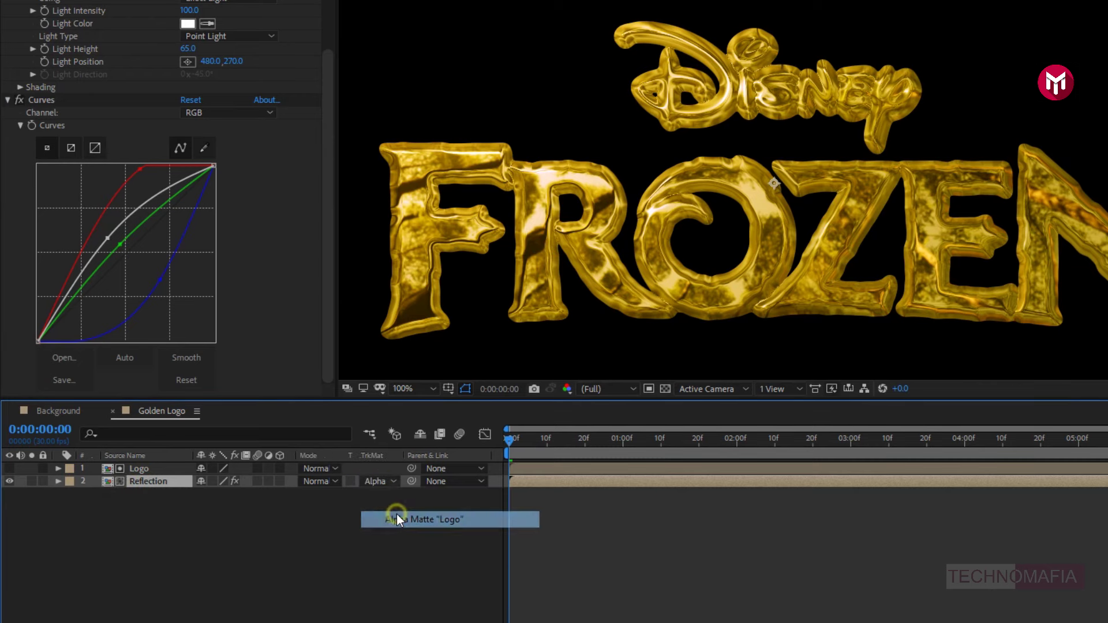
scroll(578, 315, "down", 2)
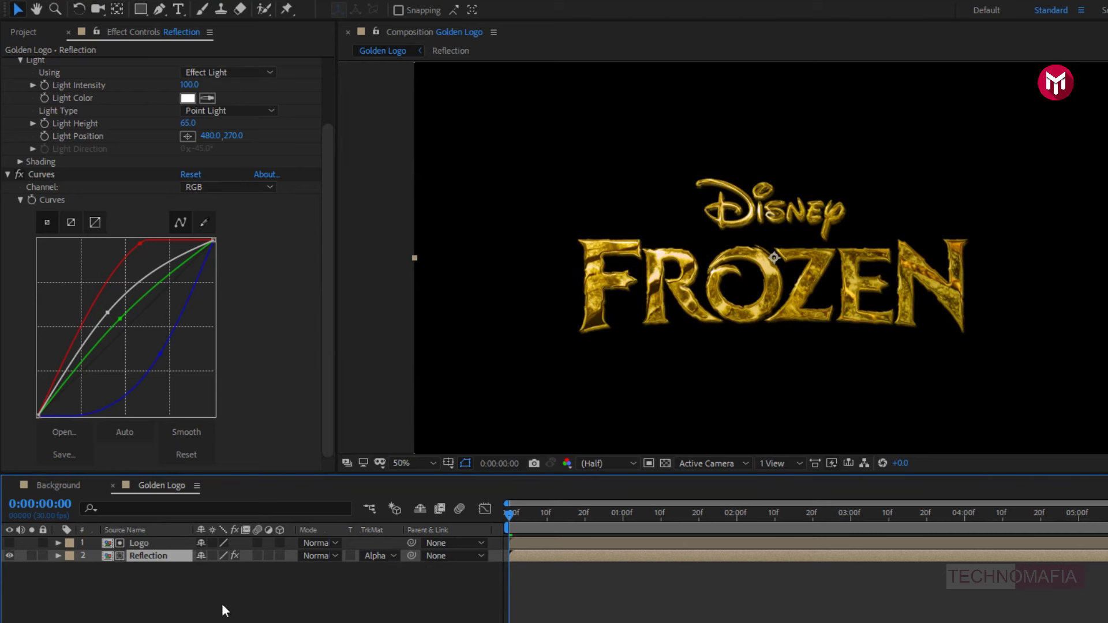
- Make the Reflection and Logo layers 3D and add a two-node camera with the 50mm preset
left_click(277, 556)
left_click(280, 544)
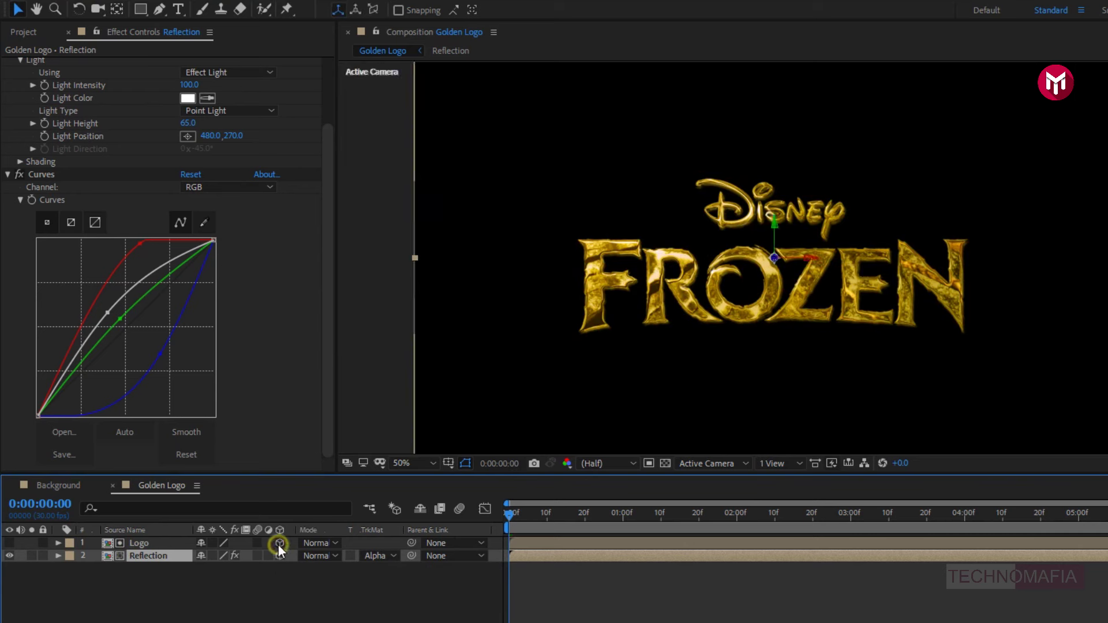
left_click(224, 614)
right_click(224, 613)
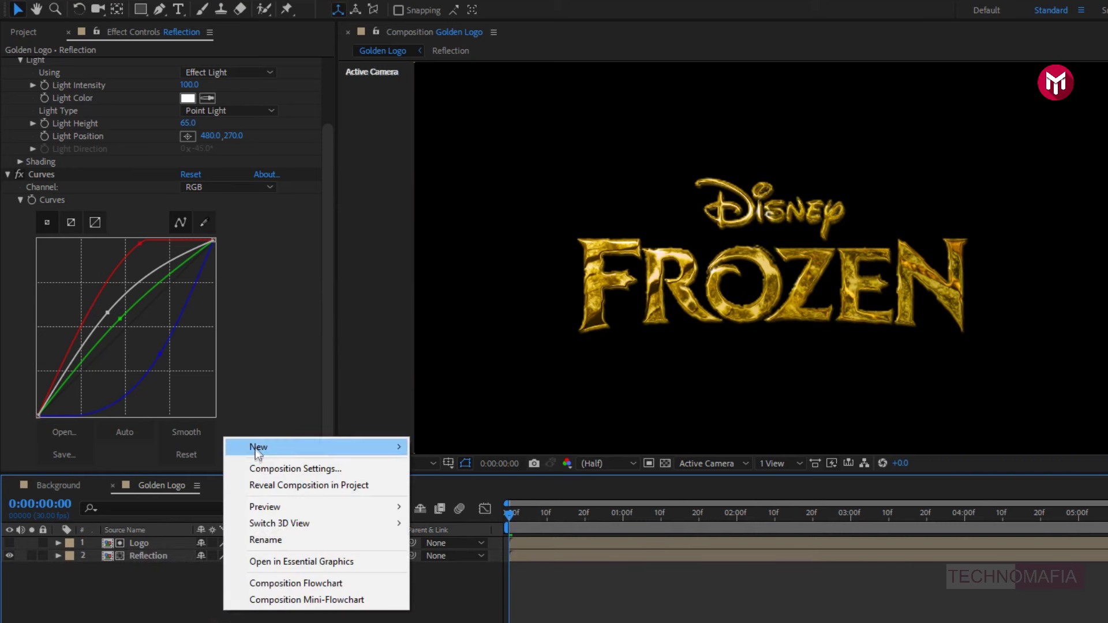
mouse_move(293, 448)
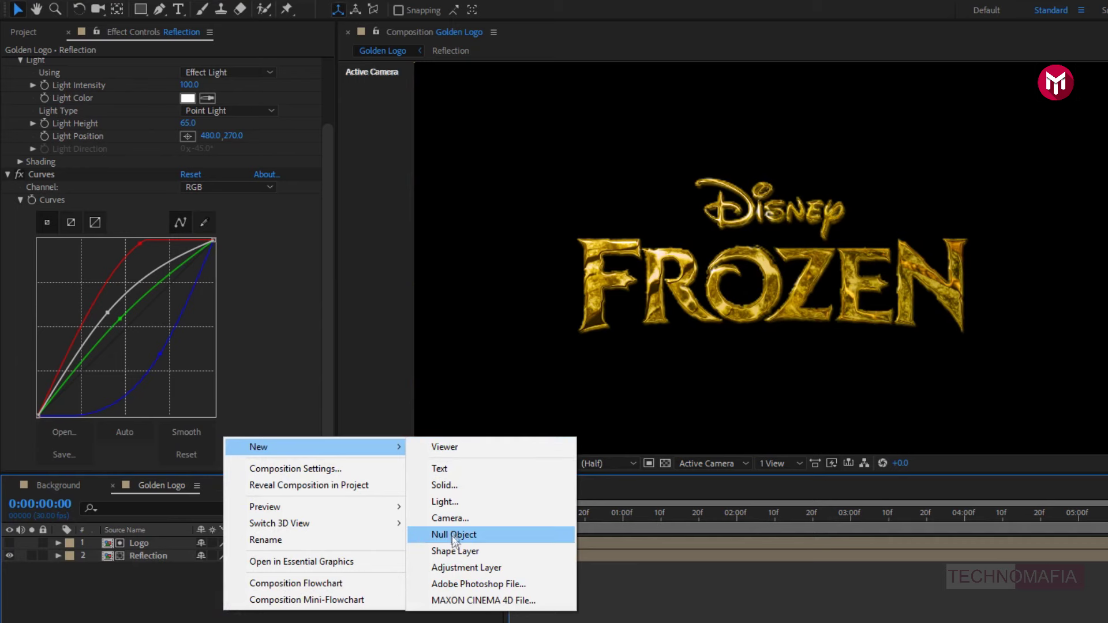
left_click(452, 515)
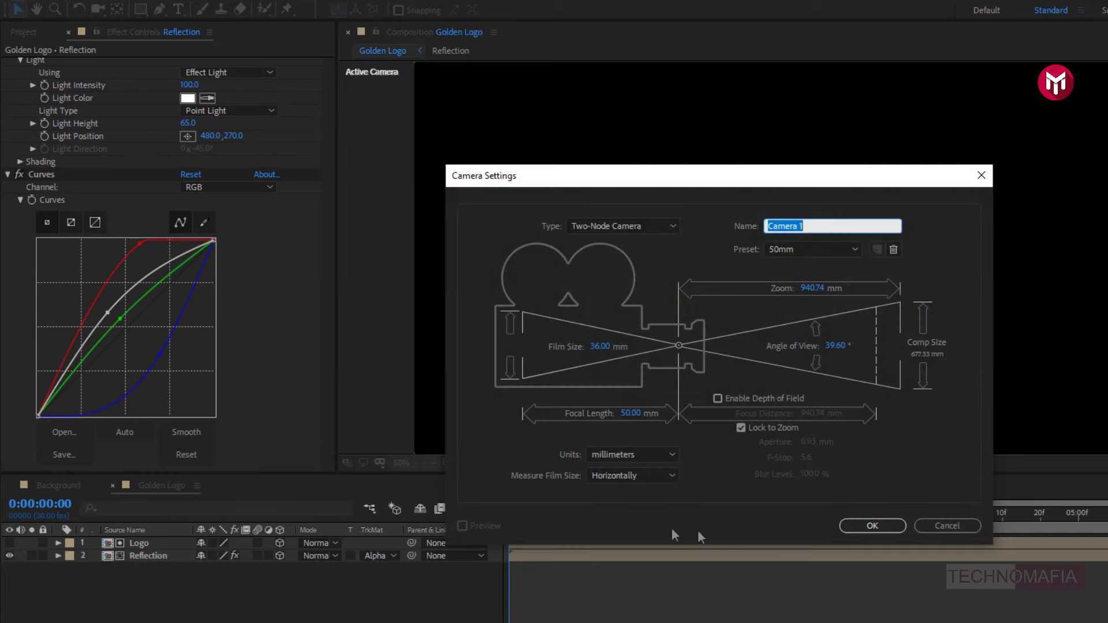
left_click(861, 530)
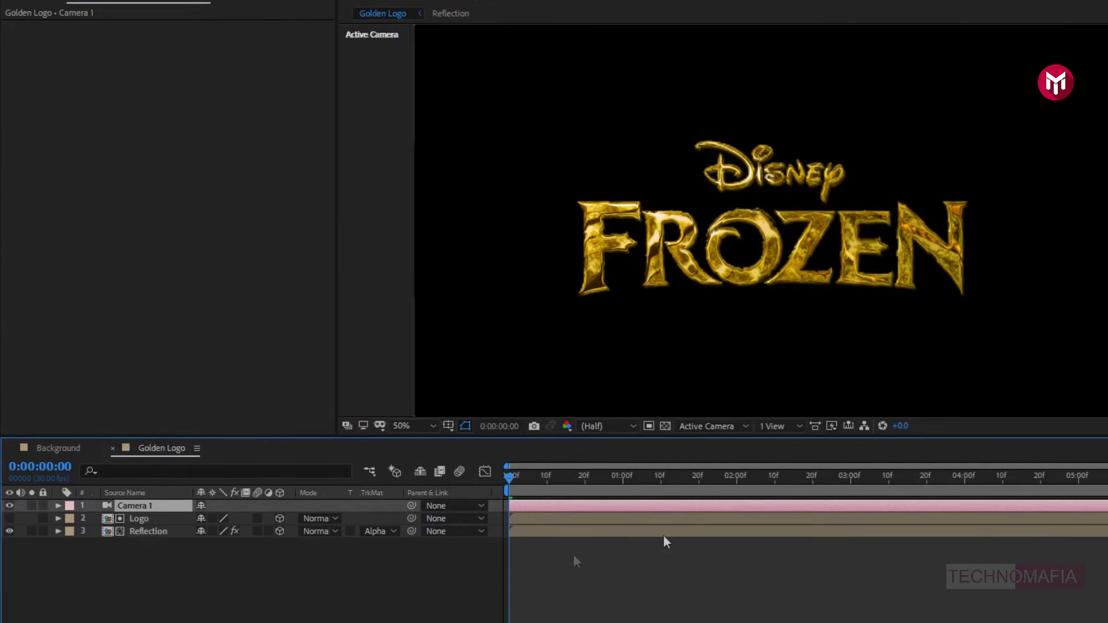
- Add a null object to the Golden Logo composition and make it a 3D layer
right_click(248, 553)
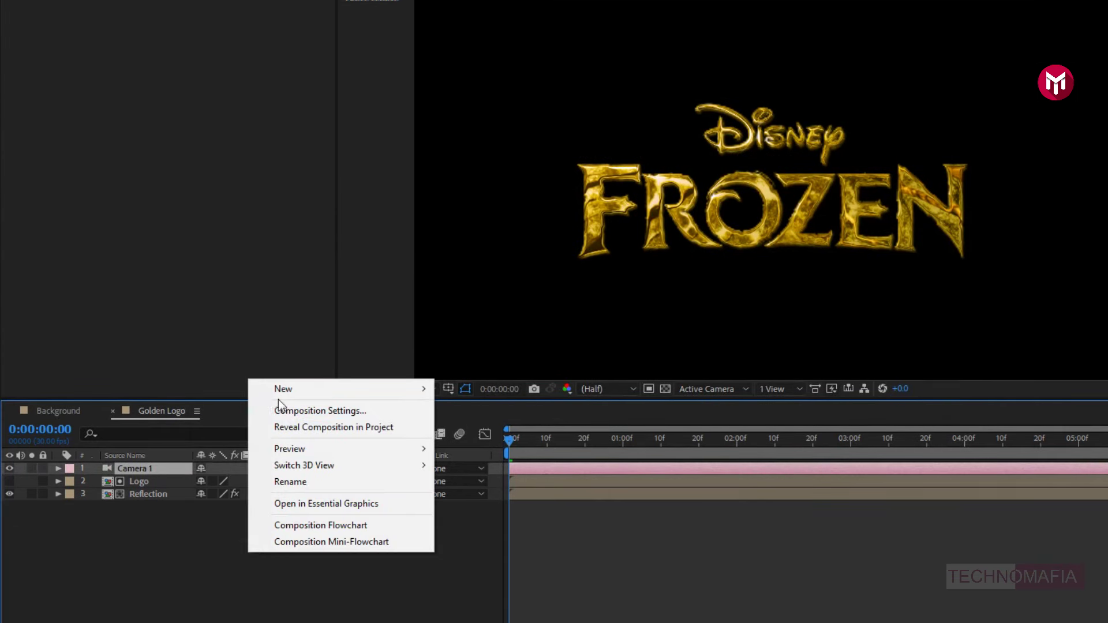
mouse_move(276, 395)
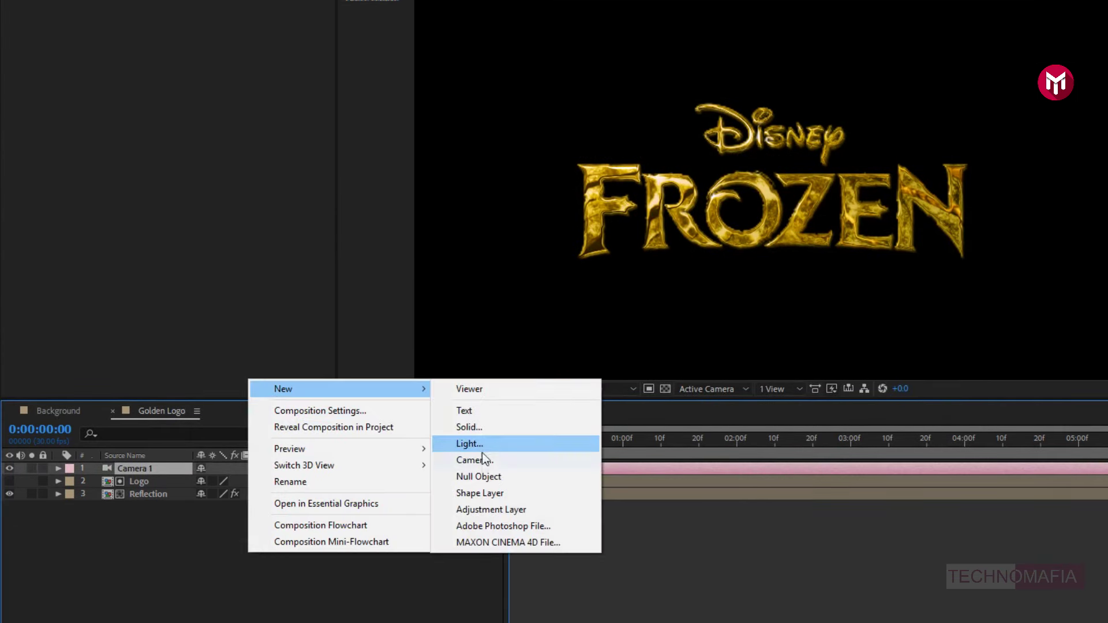
left_click(481, 478)
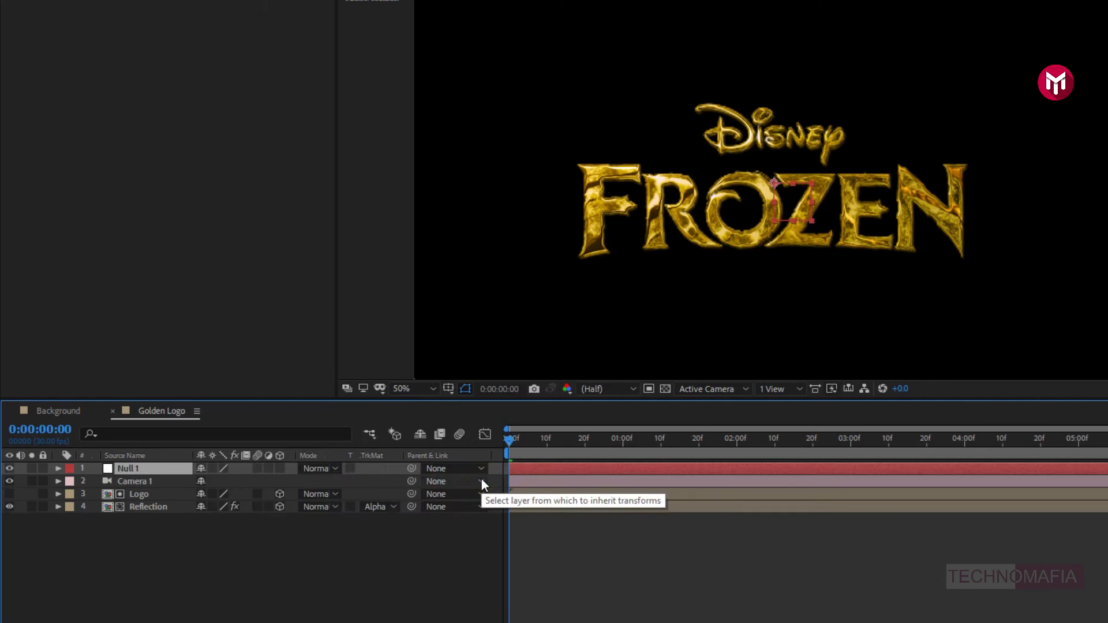
left_click(280, 468)
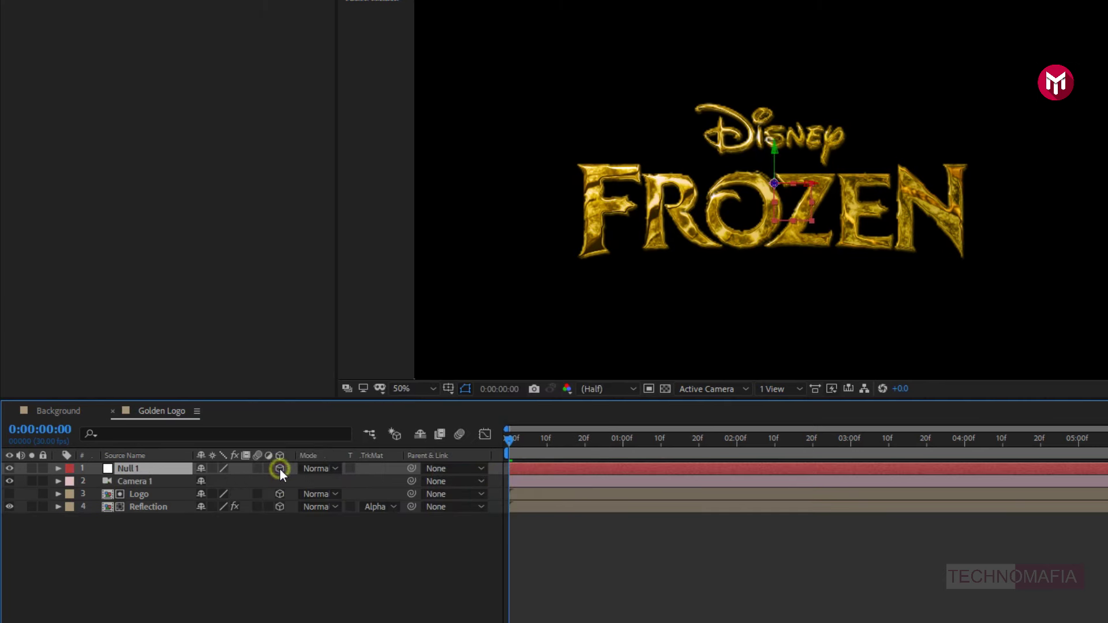
- Parent the Camera 1 layer to Null 1
left_click(144, 486)
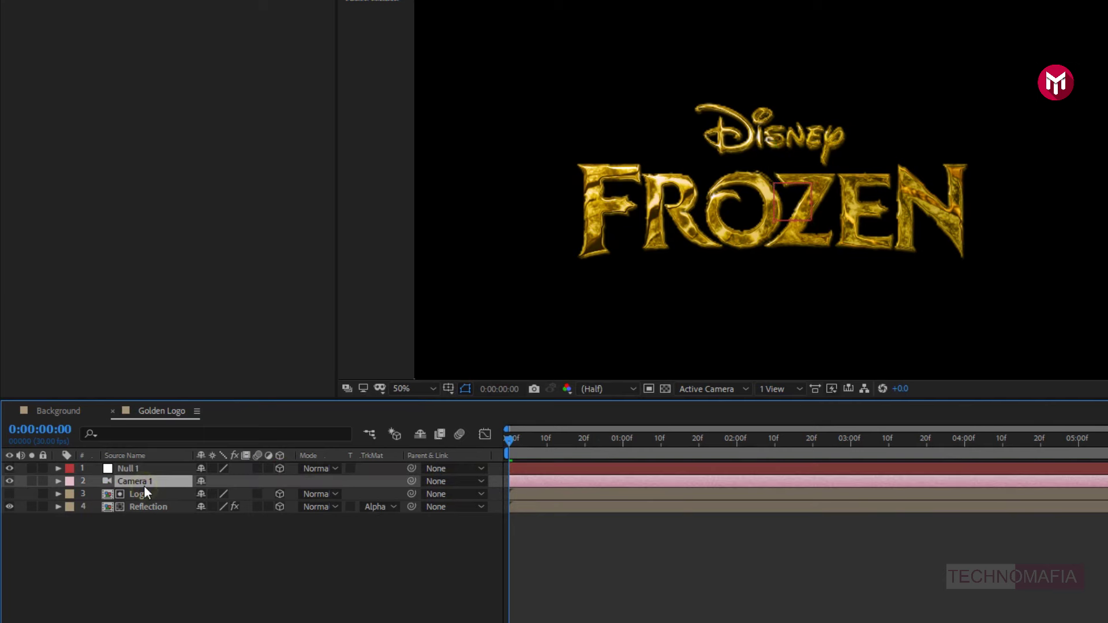
left_click(431, 482)
left_click(445, 515)
- Keyframe Null 1's rotation at 0:00:00:00 with X Rotation 35° and Y Rotation 40°
left_click(168, 470)
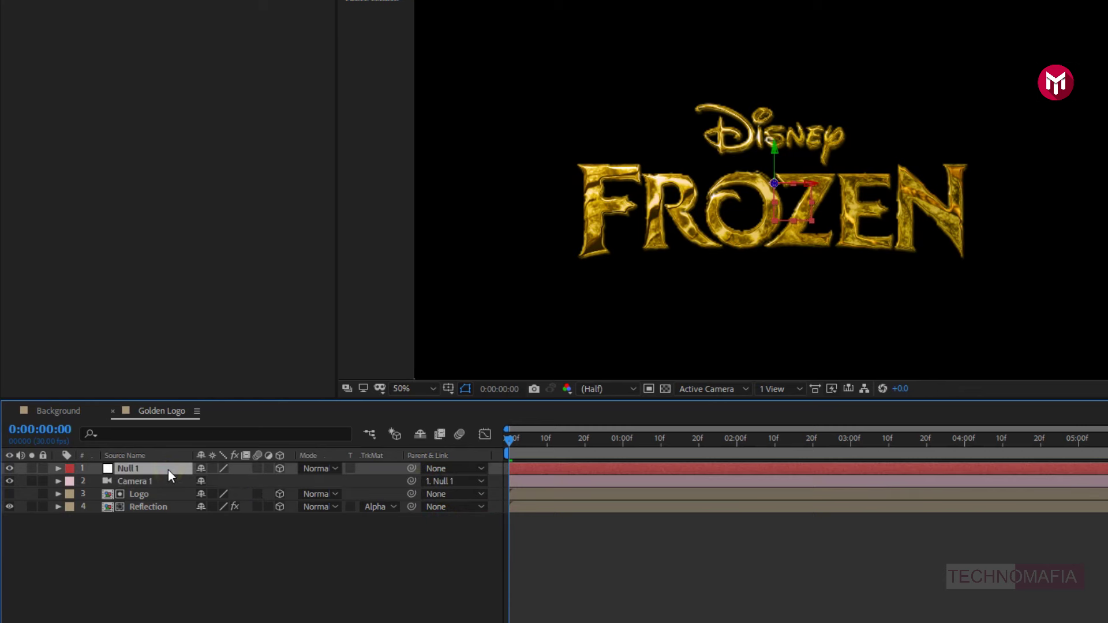
key("r")
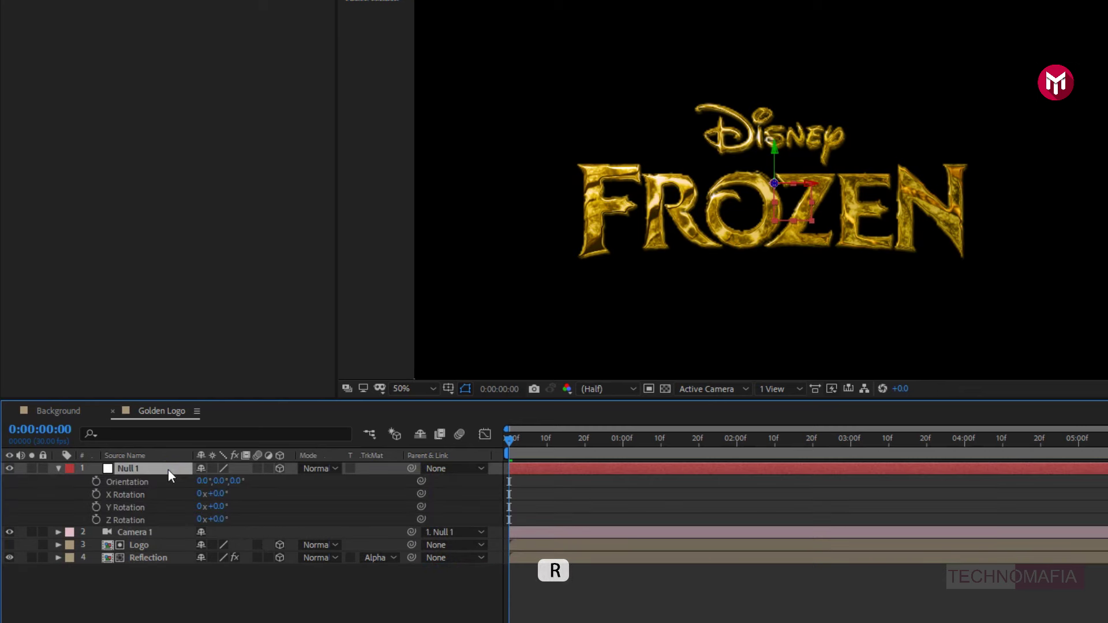
left_click(97, 494)
left_click(96, 507)
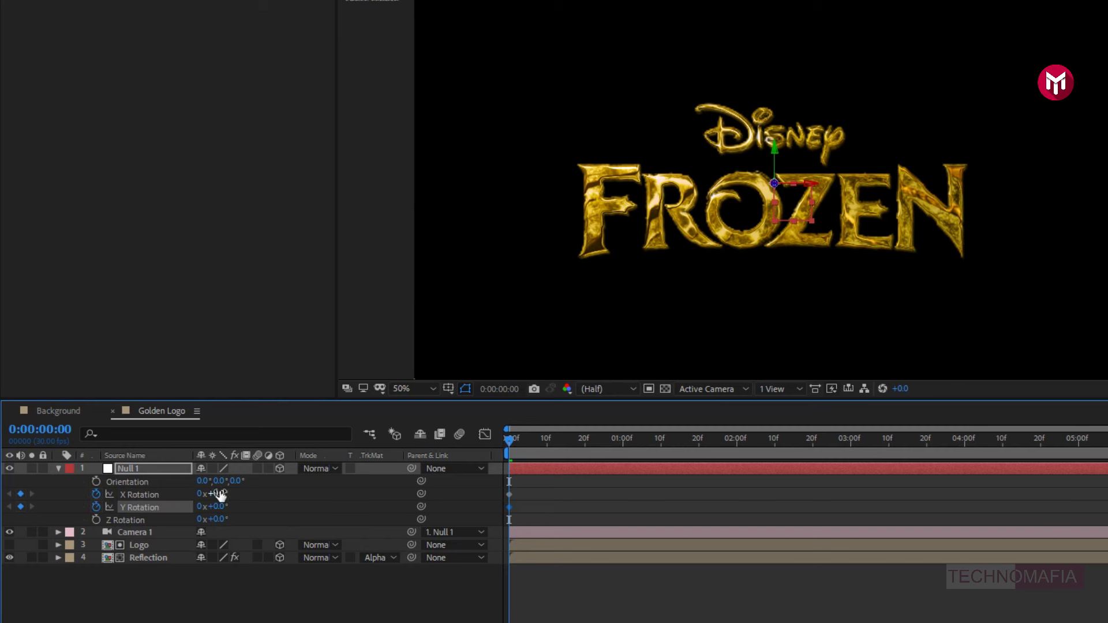
left_click_drag(223, 493, 246, 506)
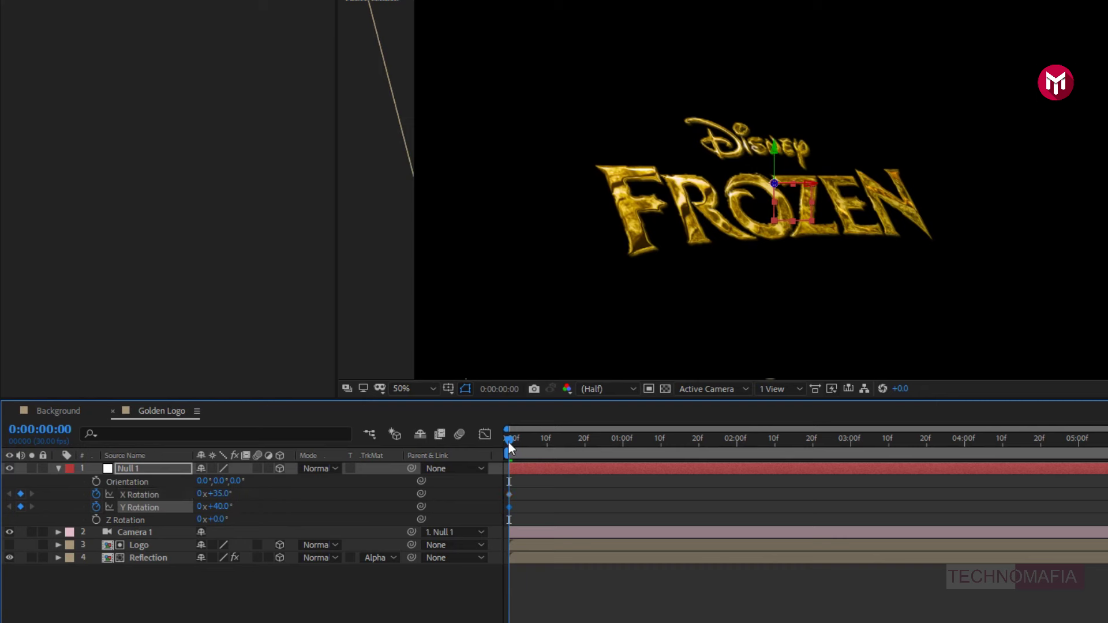
- At 0:00:03:00, set Null 1's X Rotation and Y Rotation to 0°
left_click_drag(508, 441, 851, 431)
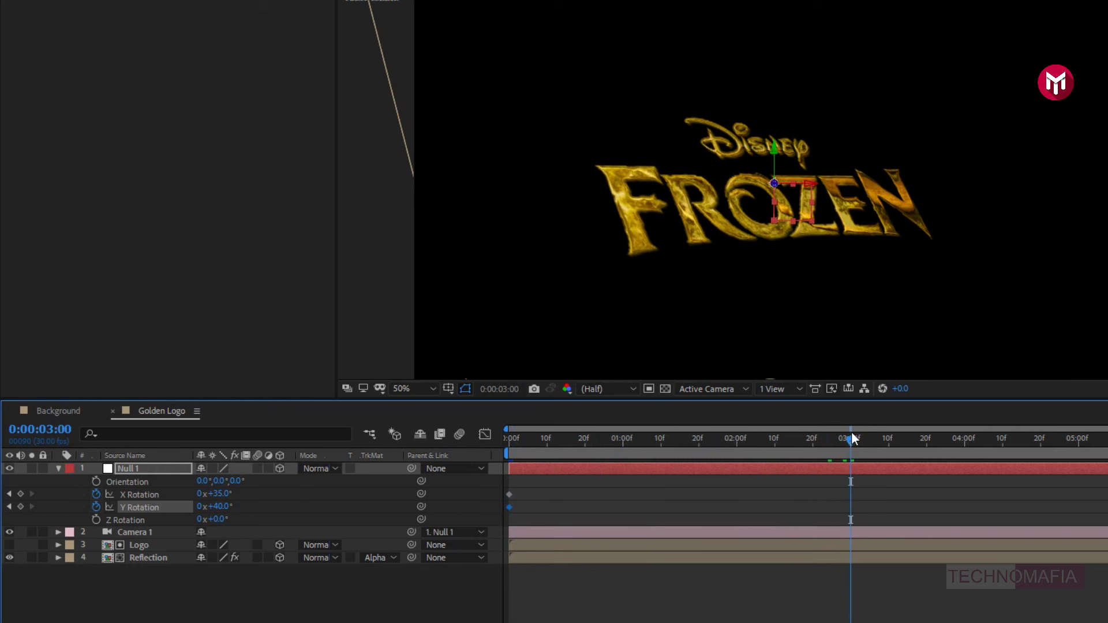
left_click(221, 495)
type("0")
key("Return")
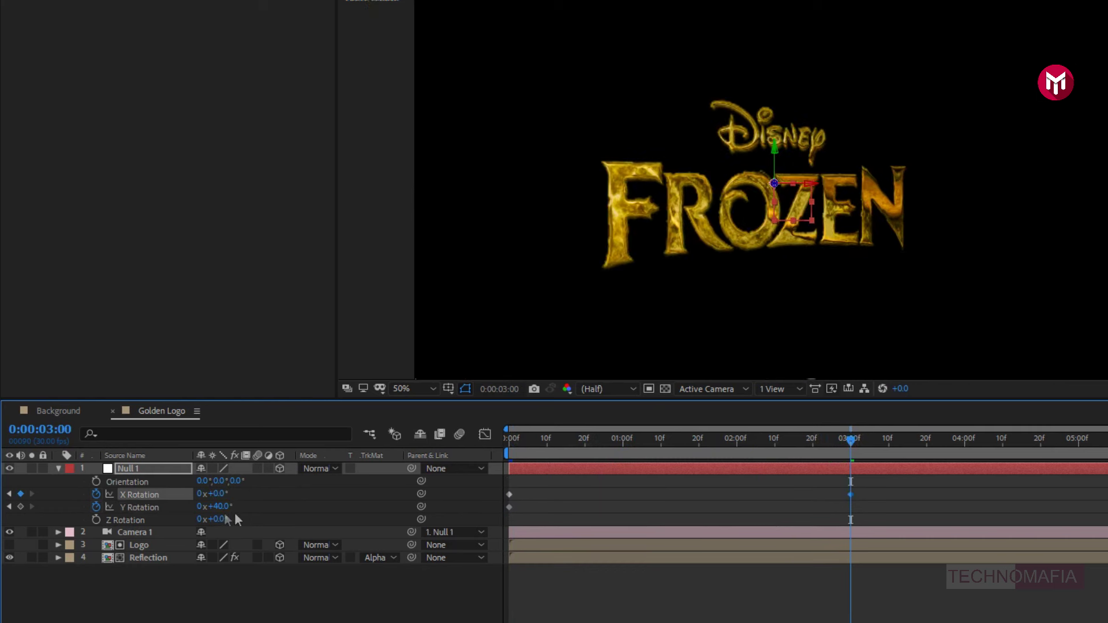
left_click(220, 507)
type("0")
key("Return")
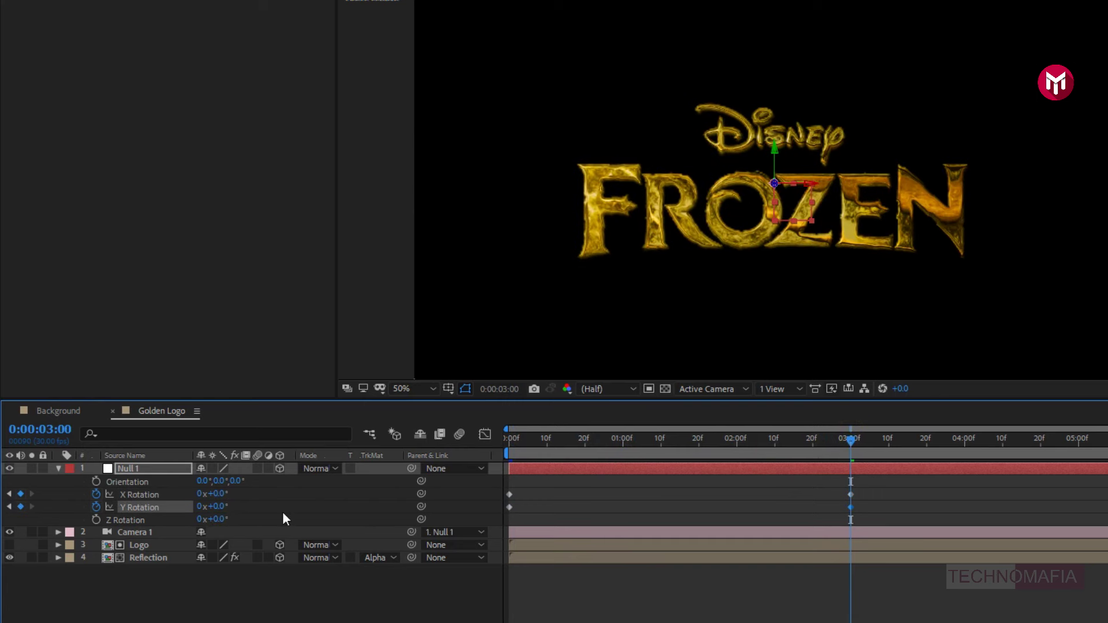
- Apply Easy Ease In to Null 1's X and Y Rotation keyframes at 0:00:03:00
left_click_drag(865, 490, 839, 519)
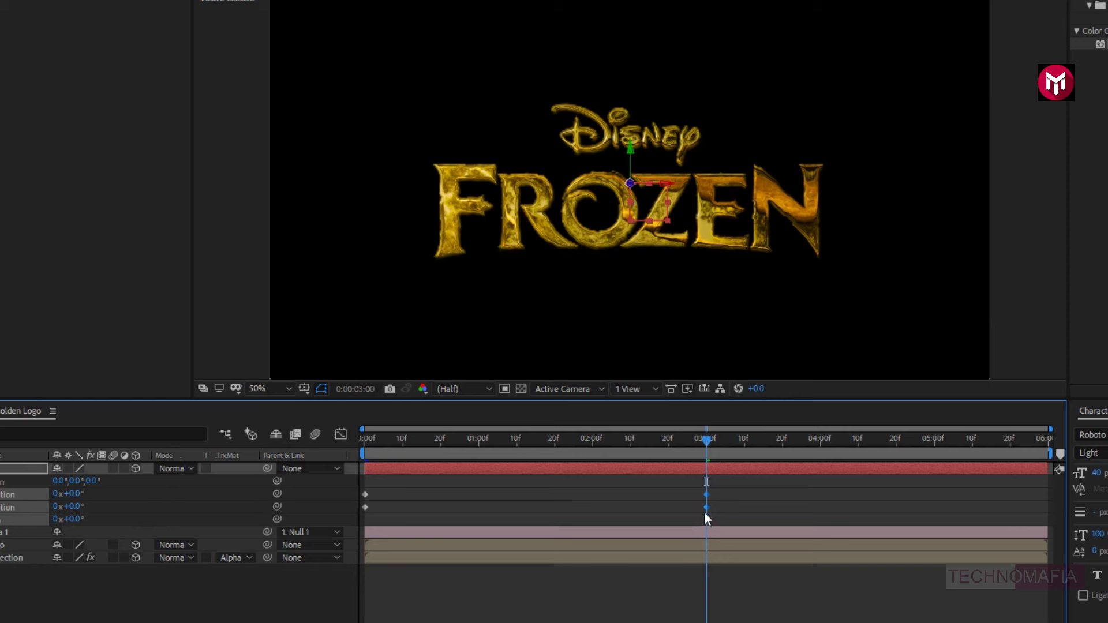
right_click(704, 511)
mouse_move(837, 507)
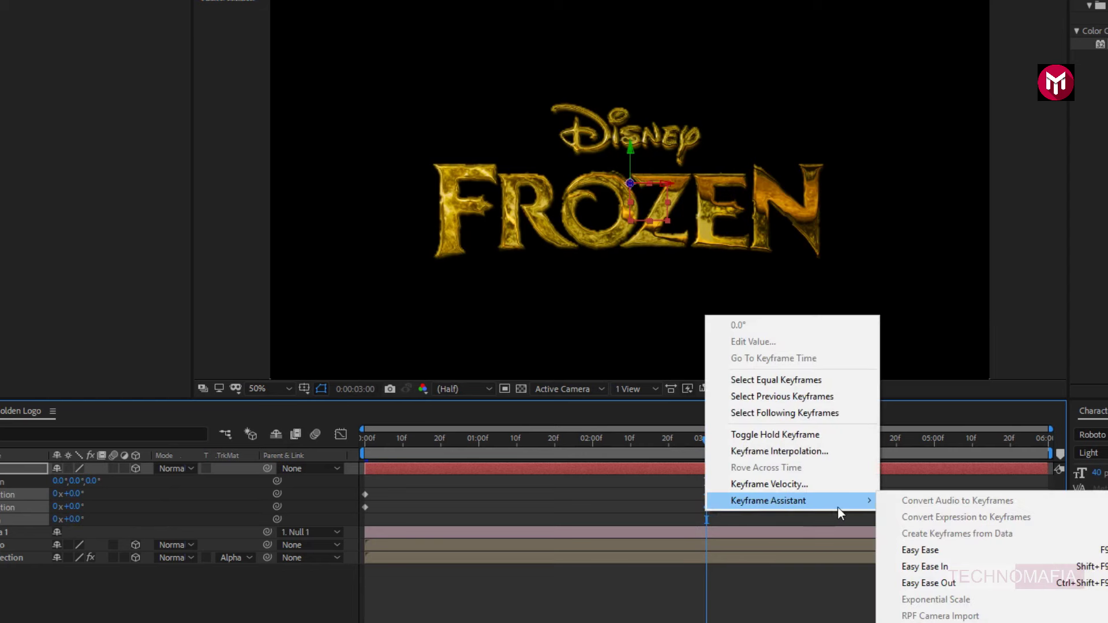
left_click(906, 564)
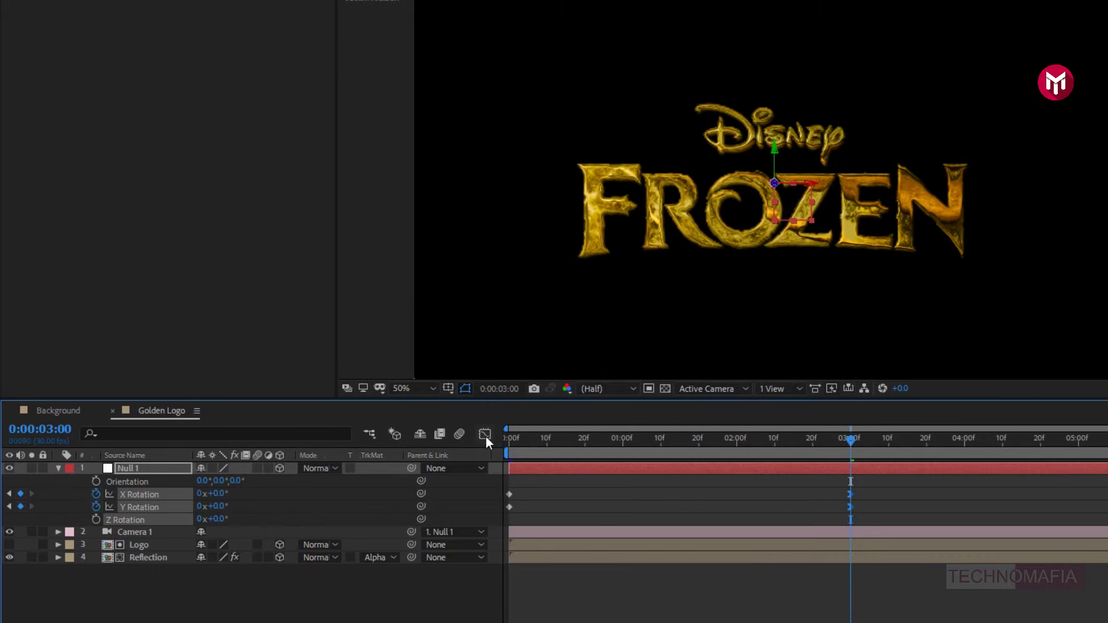
- In the speed graph, lengthen the incoming ease of Null 1's final rotation keyframes back to about 0:00:01:20 for a fast start and slow finish
left_click(485, 435)
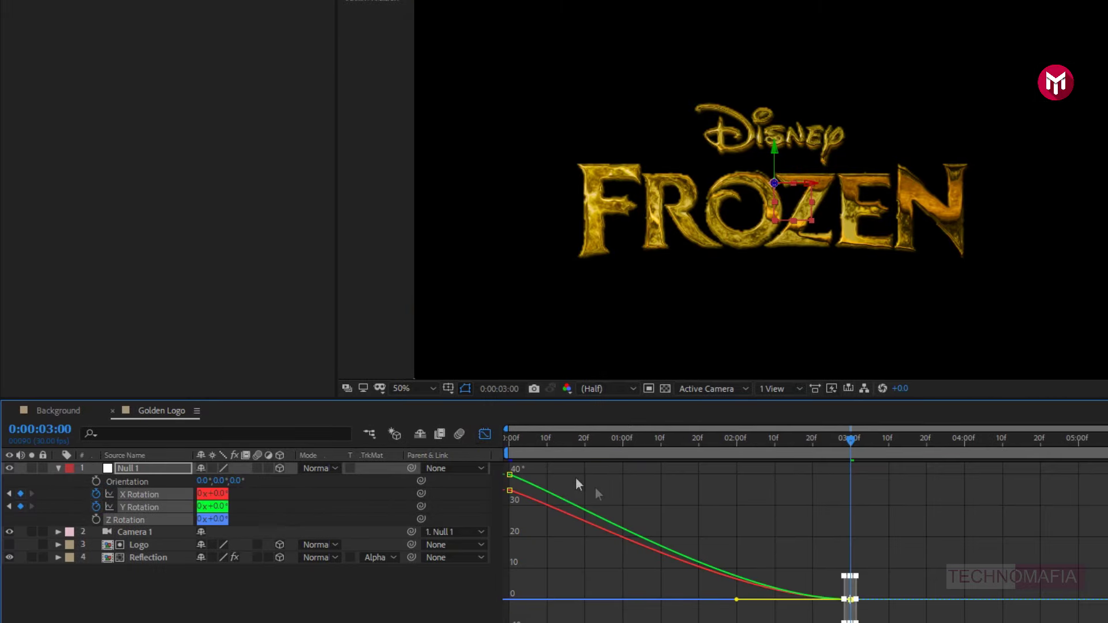
right_click(690, 536)
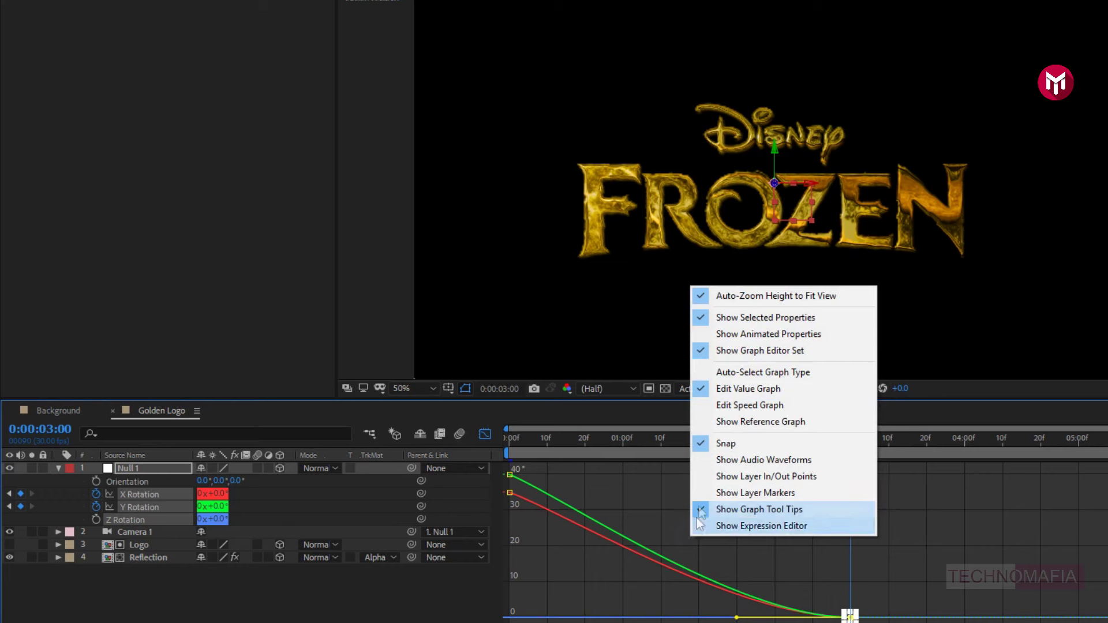
left_click(704, 407)
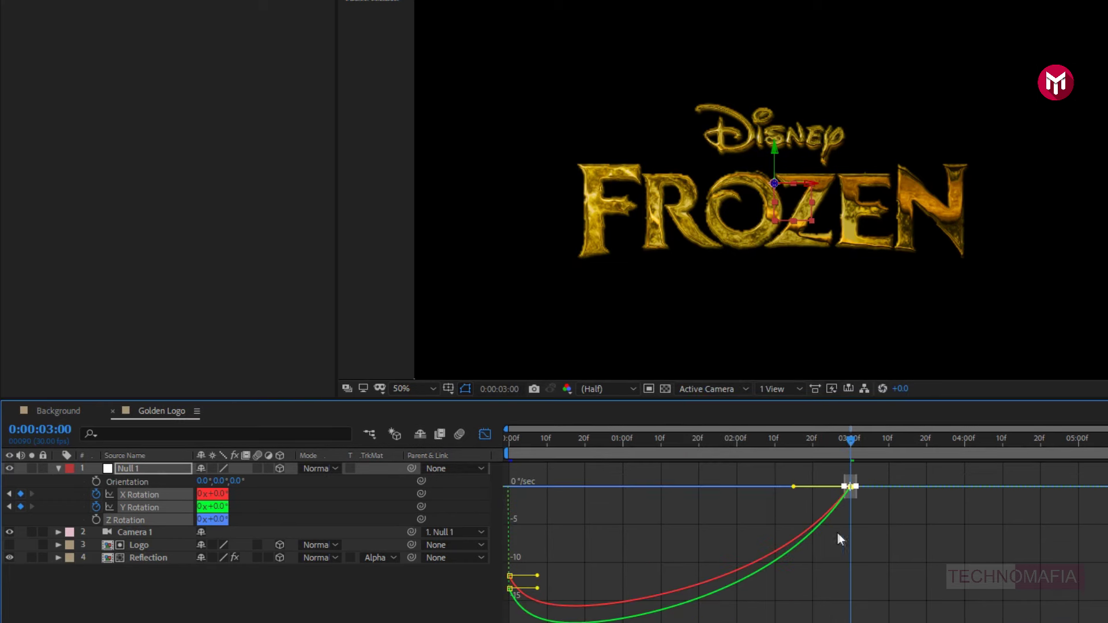
left_click_drag(794, 487, 703, 483)
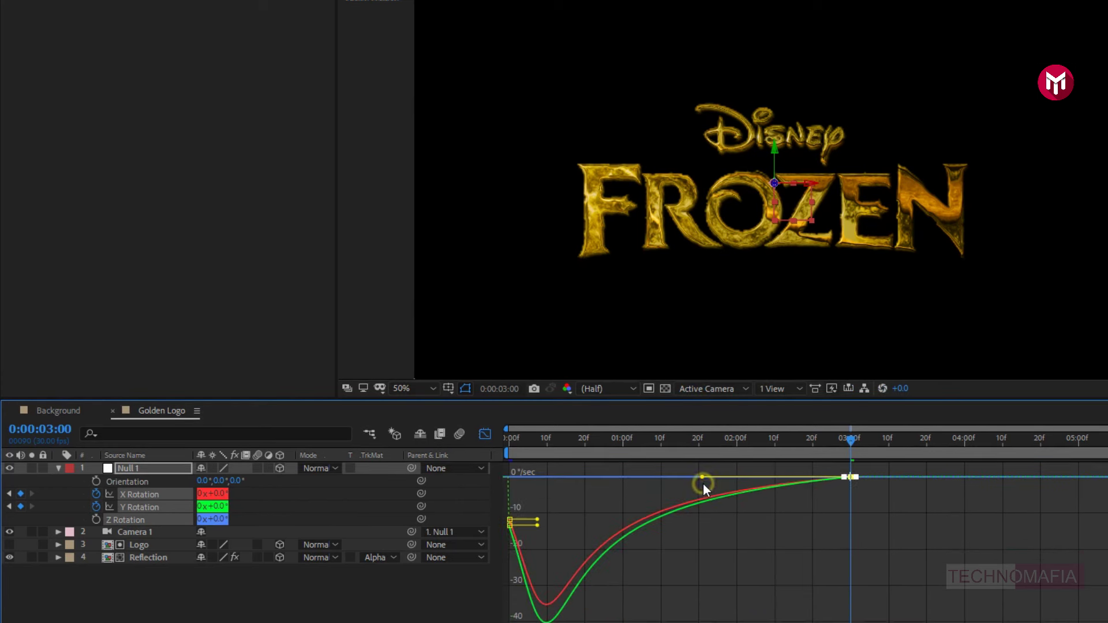
left_click(487, 434)
- Collapse Null 1's properties and add a Position keyframe to Camera 1 at 0:00:03:00
left_click(507, 440)
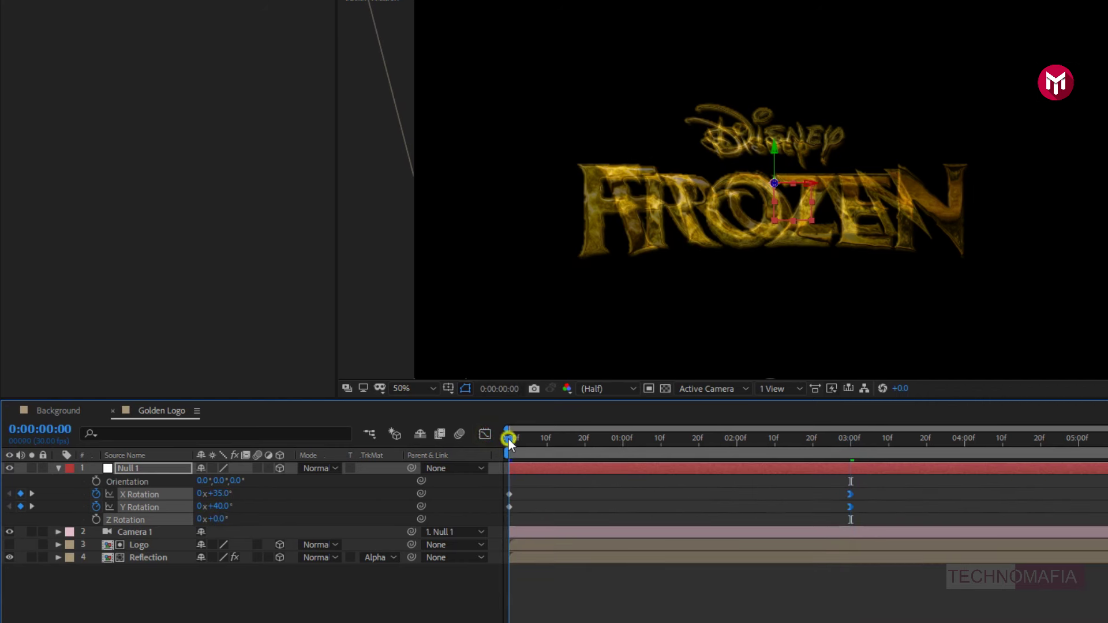
left_click(58, 468)
key("p")
left_click(133, 486)
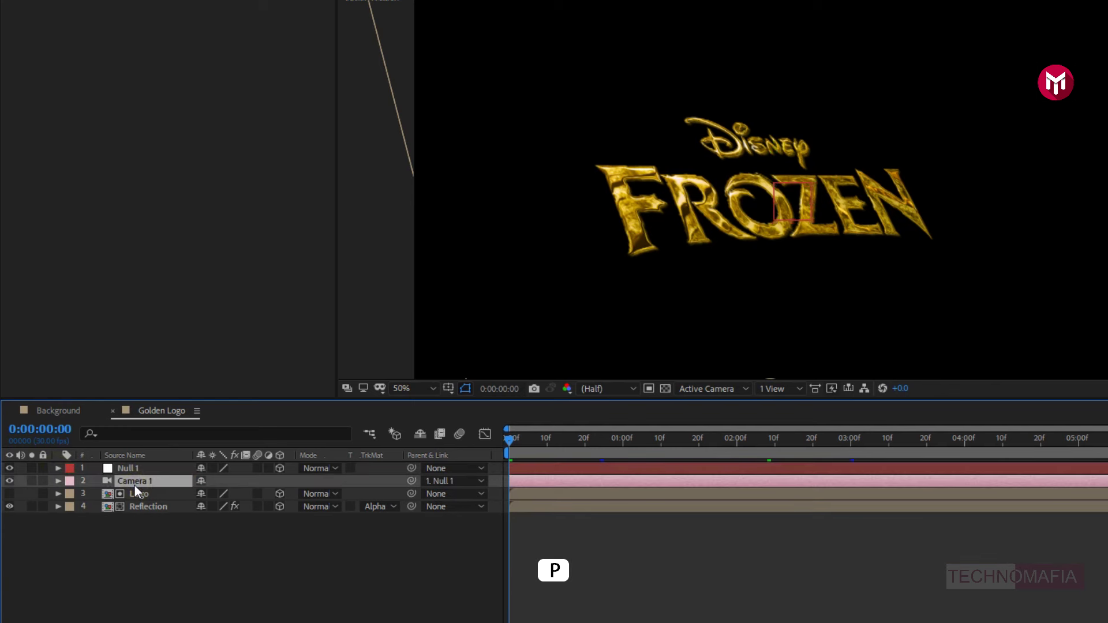
key("p")
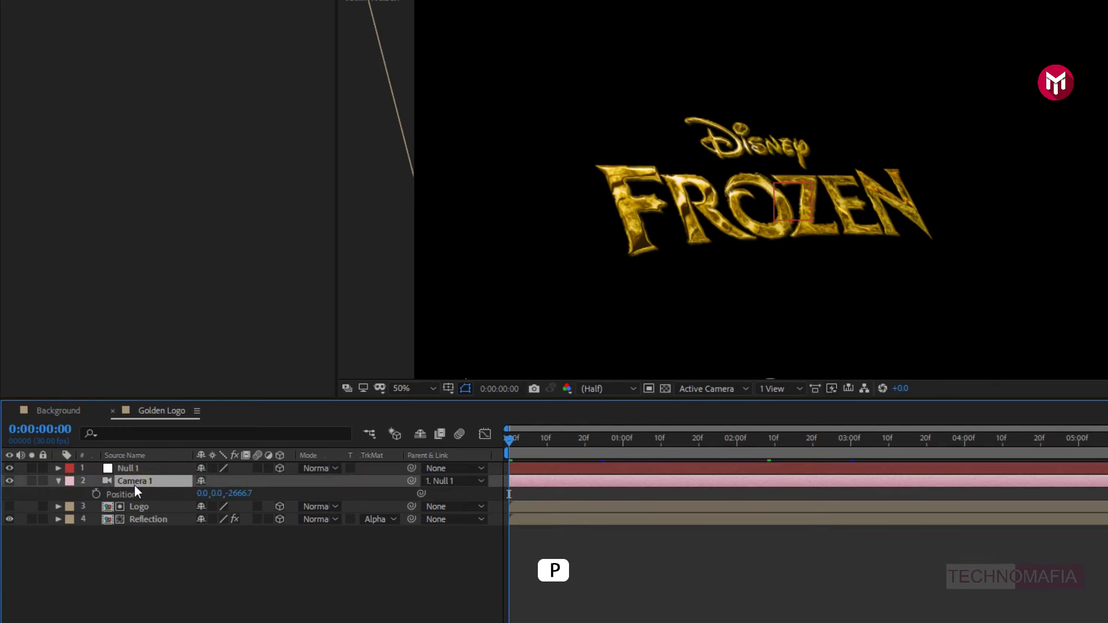
left_click(854, 438)
left_click_drag(854, 438, 851, 440)
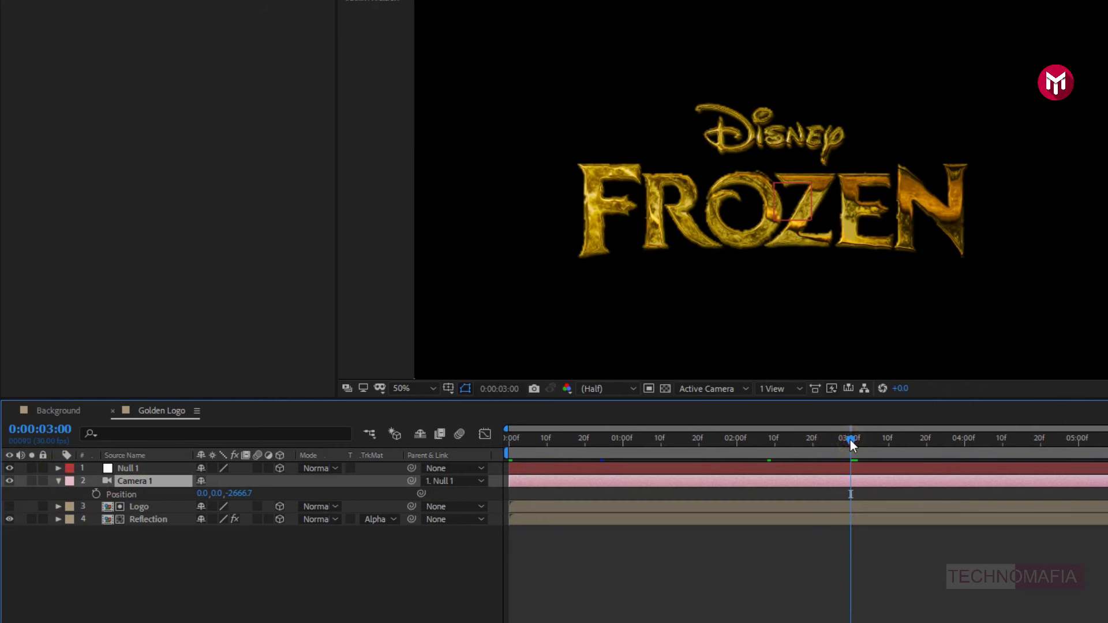
left_click(97, 495)
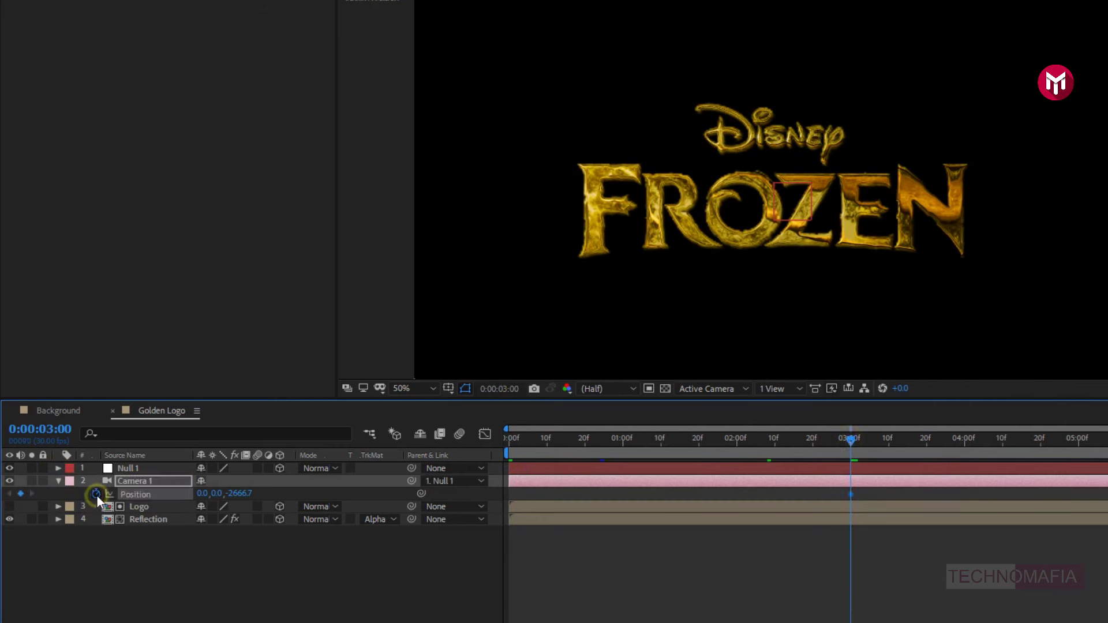
- At 0:00:00:00, set Camera 1's Z position to -0.7 and preview the camera move
left_click(506, 435)
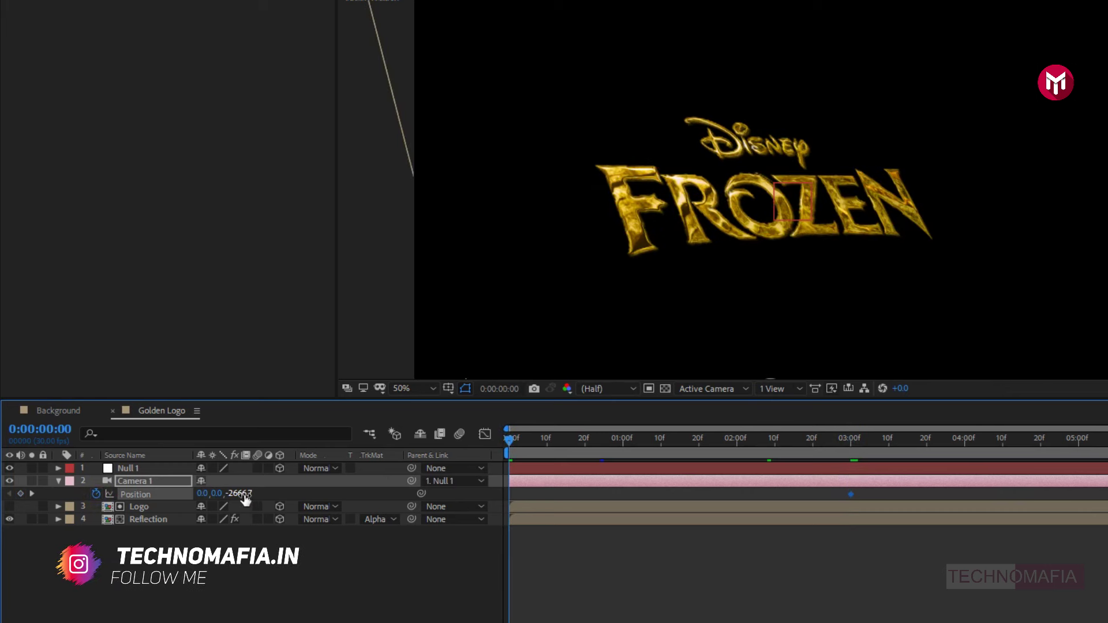
left_click_drag(243, 495, 334, 497)
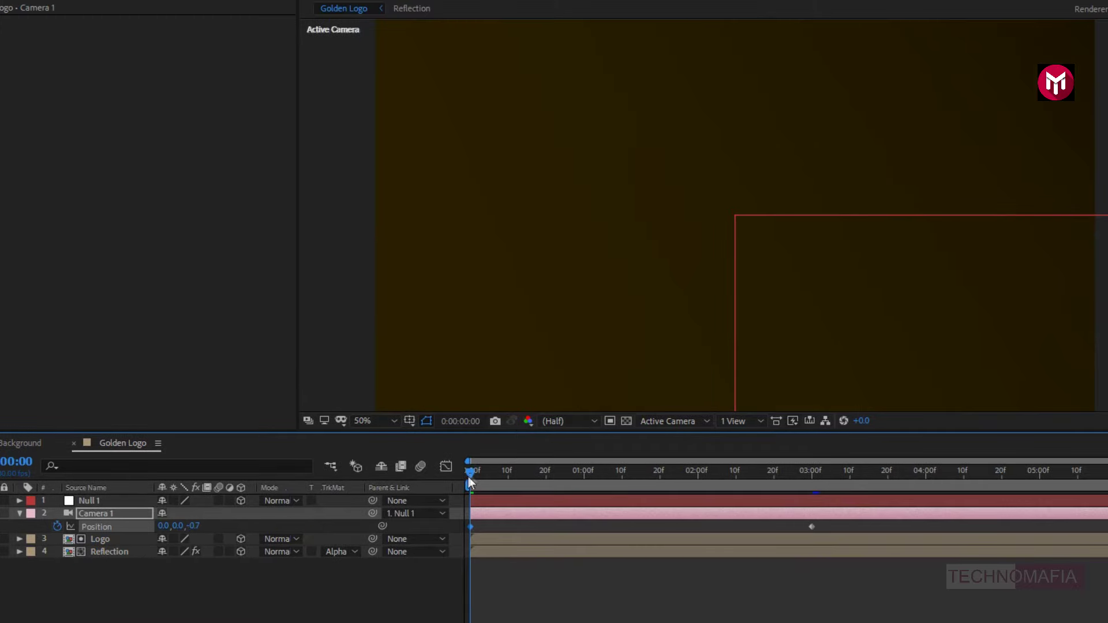
key("space")
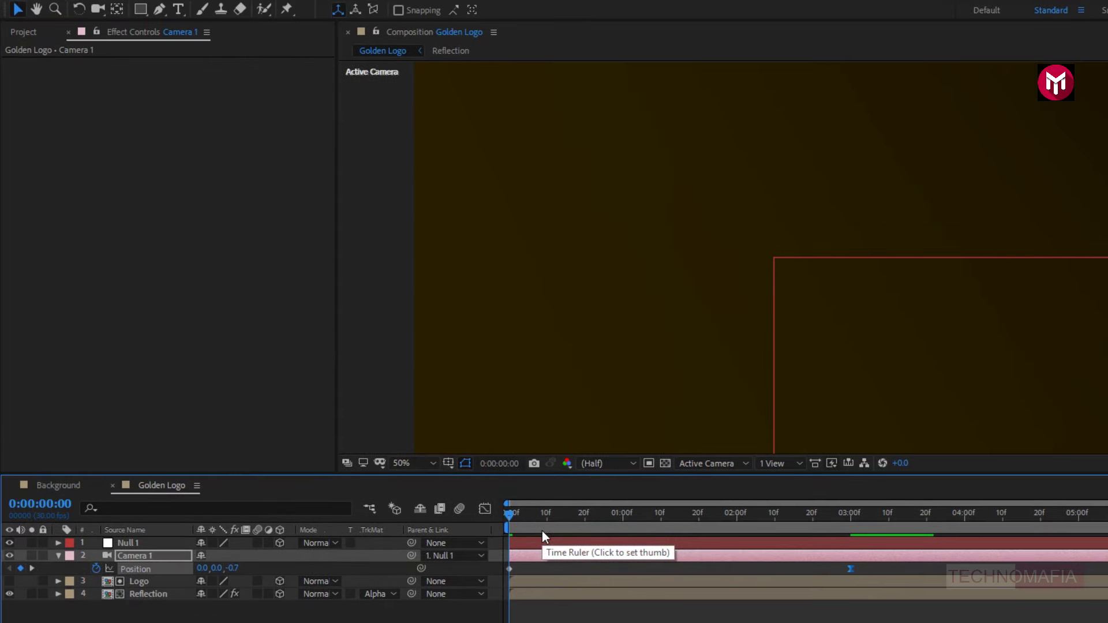
- Create a 1920 x 1080, 30 fps, 6-second composition named Wipe and add a solid named Noise to it
key("ctrl+n")
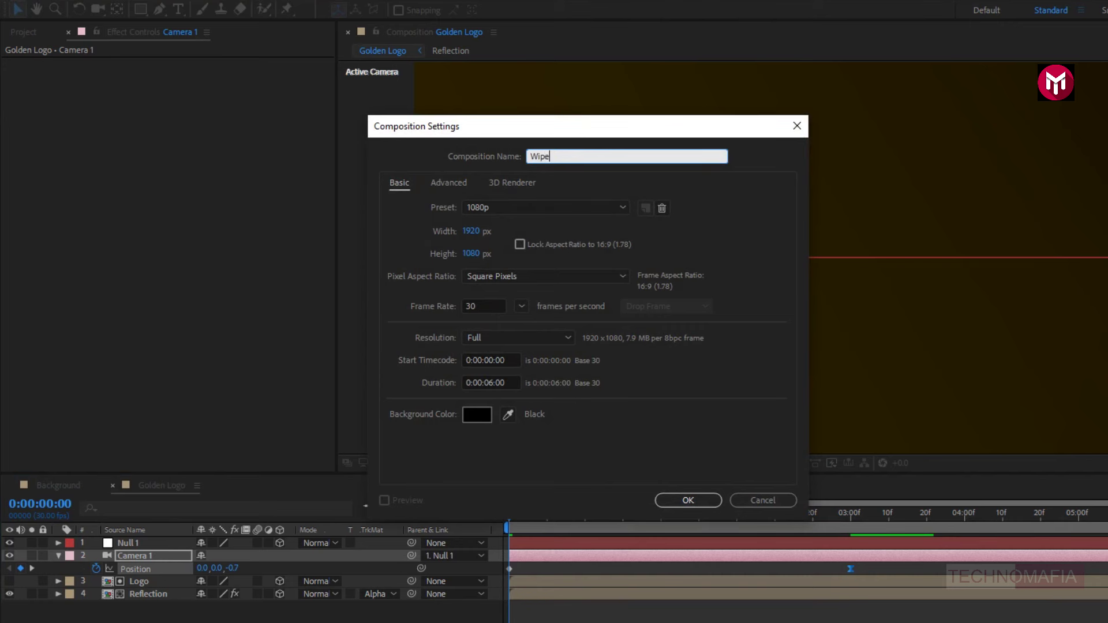
left_click(675, 498)
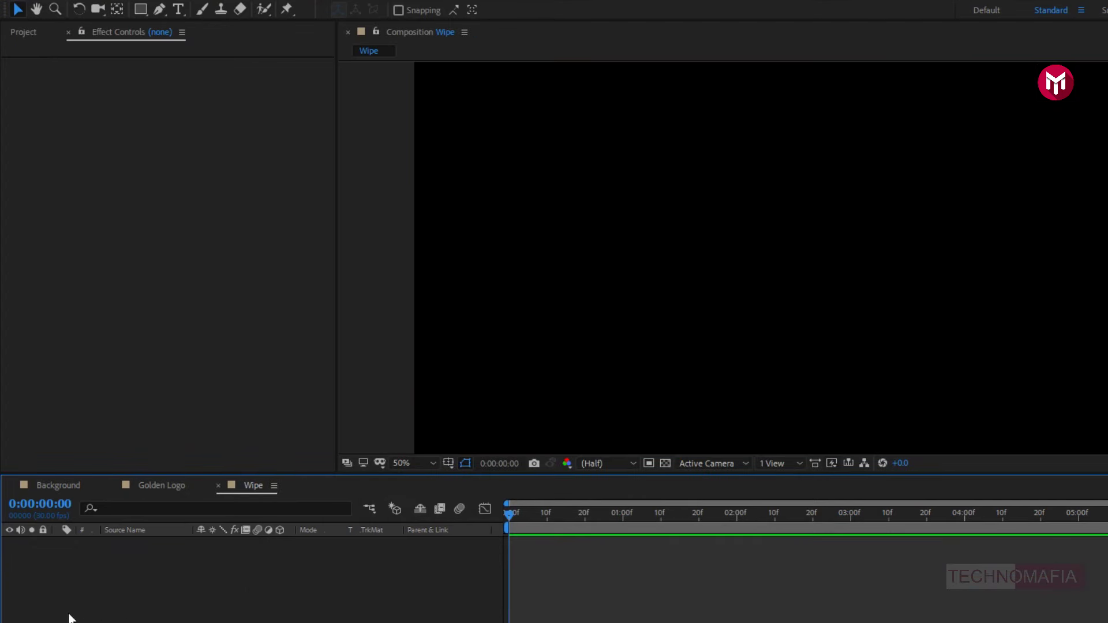
right_click(68, 617)
mouse_move(100, 442)
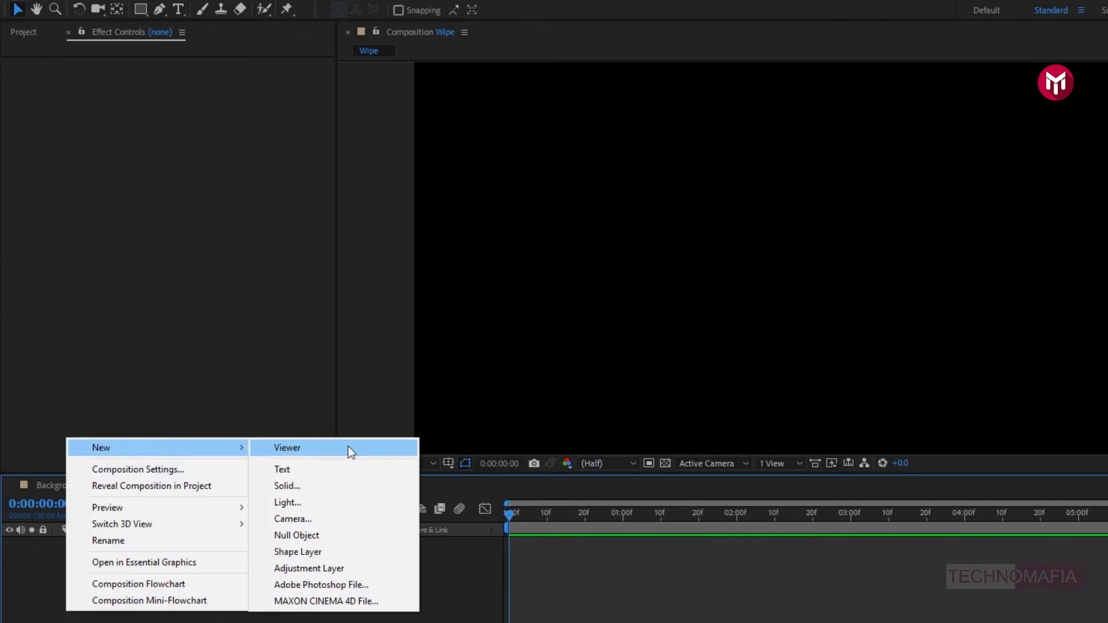
left_click(351, 485)
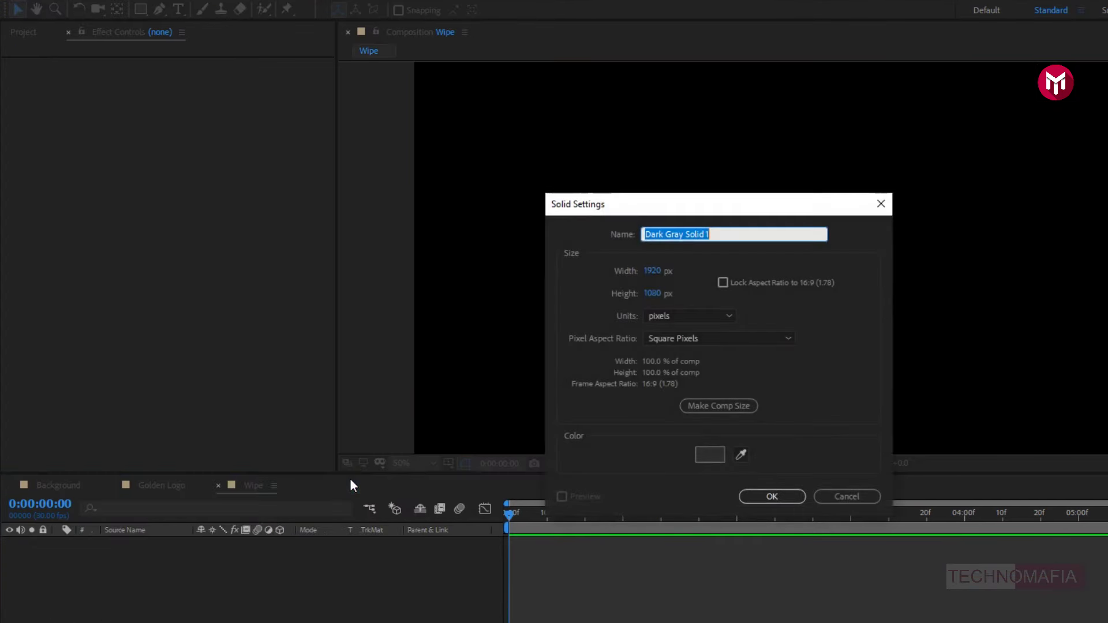
type("Noise")
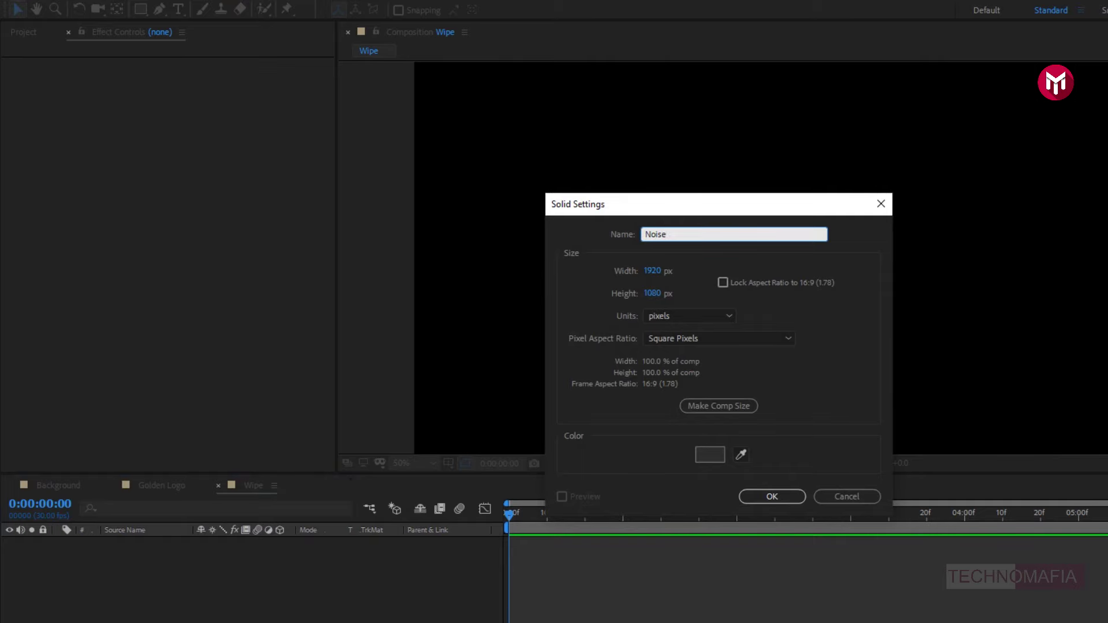
left_click(762, 495)
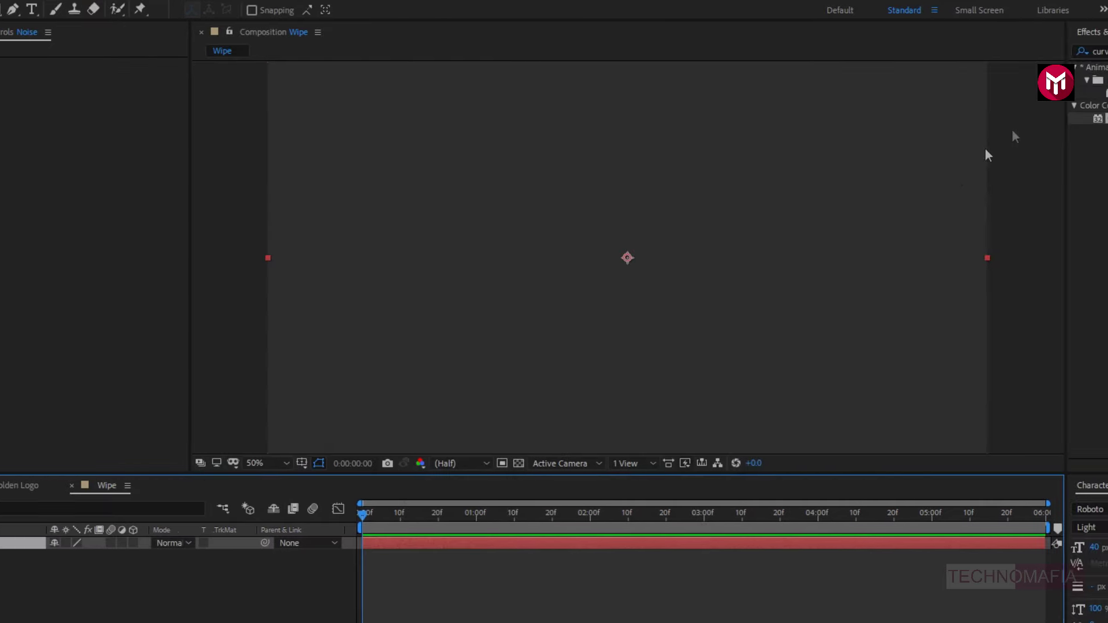
- Find the Fractal Noise effect and apply it to the Noise solid
left_click(996, 49)
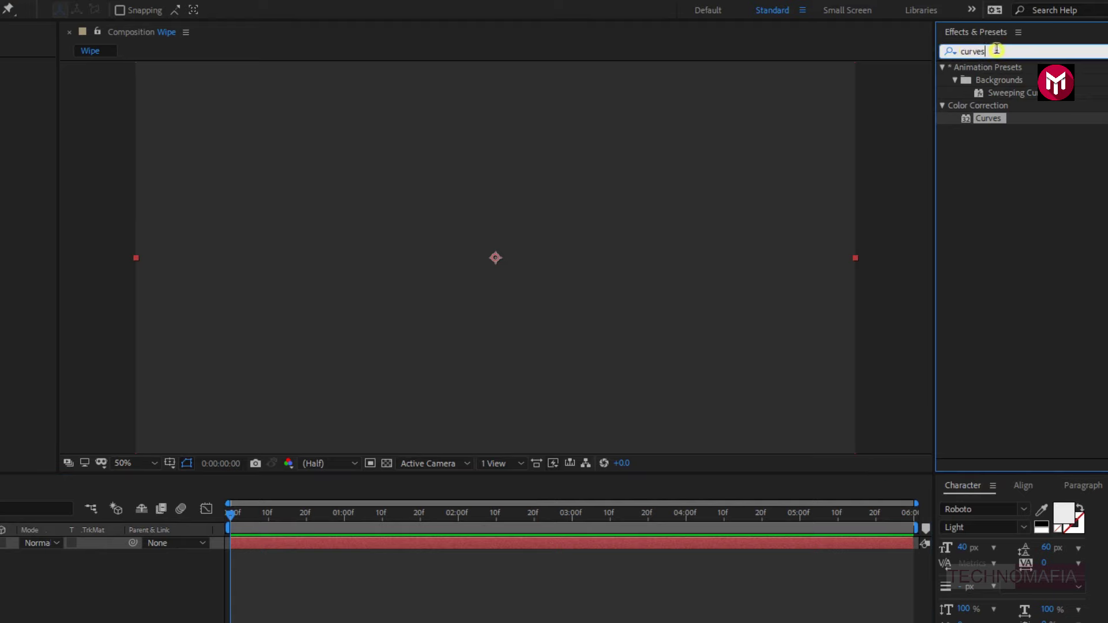
type("frac")
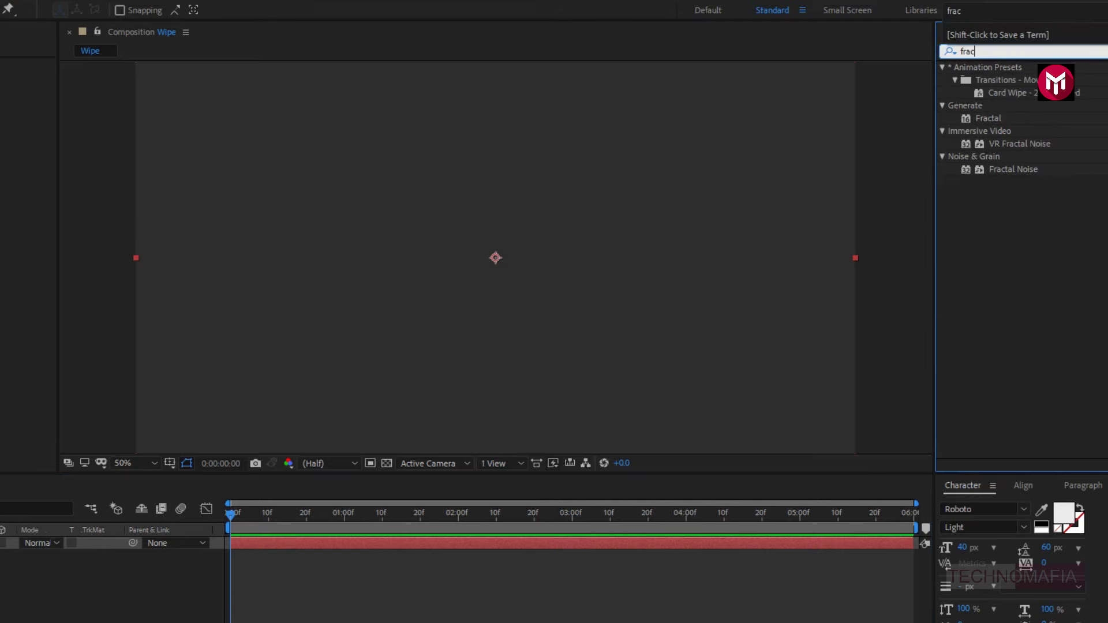
double_click(992, 169)
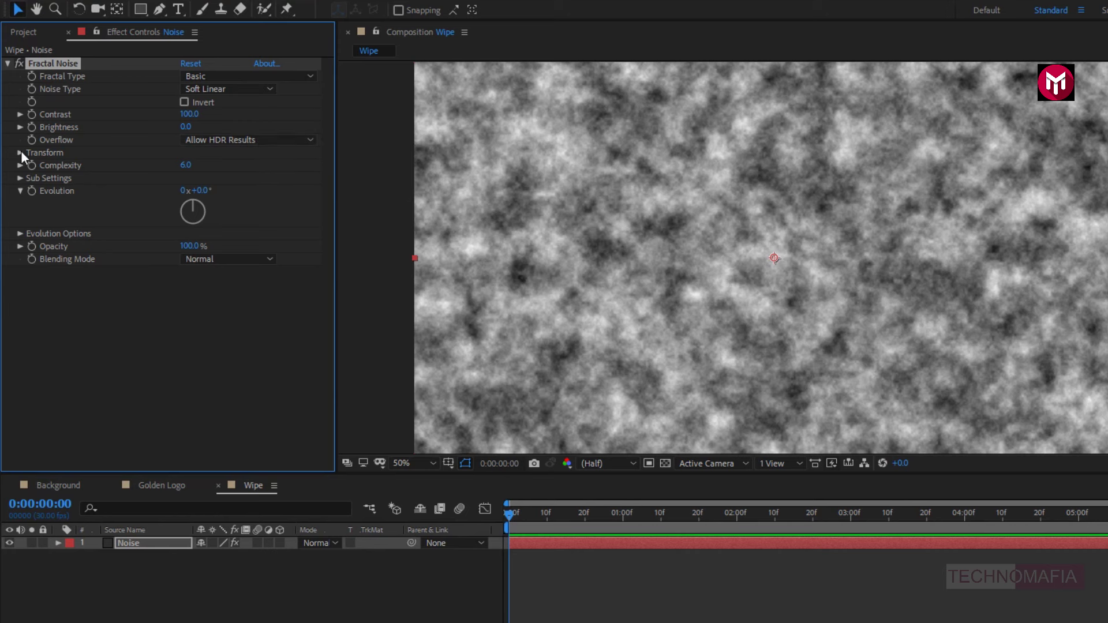
- Turn off Uniform Scaling in the Fractal Noise transform and set Scale Width to 282 and Scale Height to 41
left_click(21, 153)
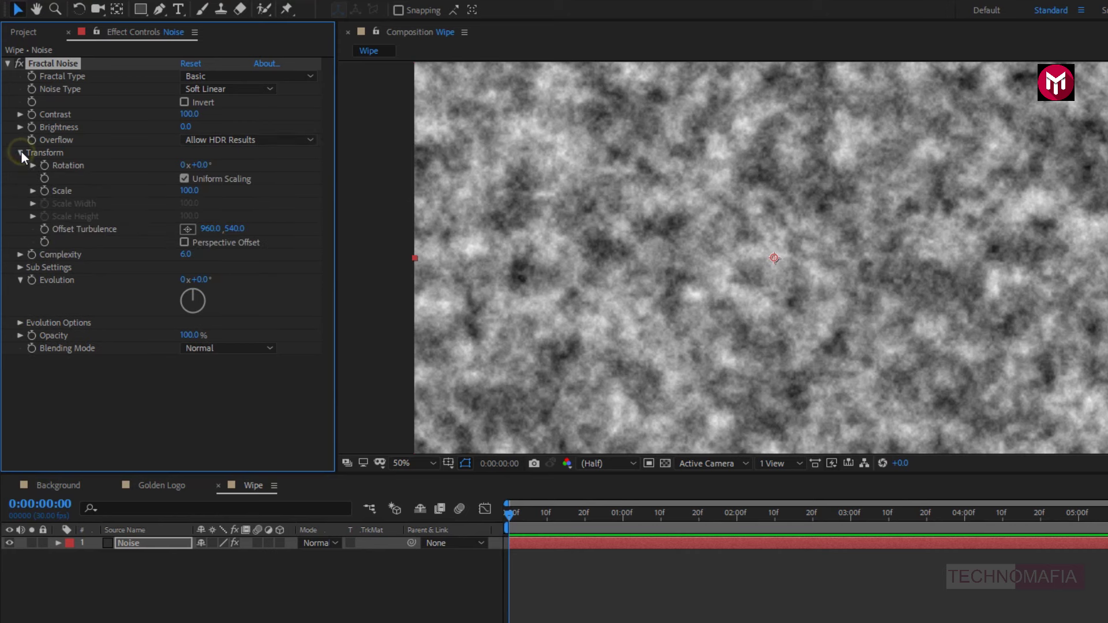
left_click(184, 179)
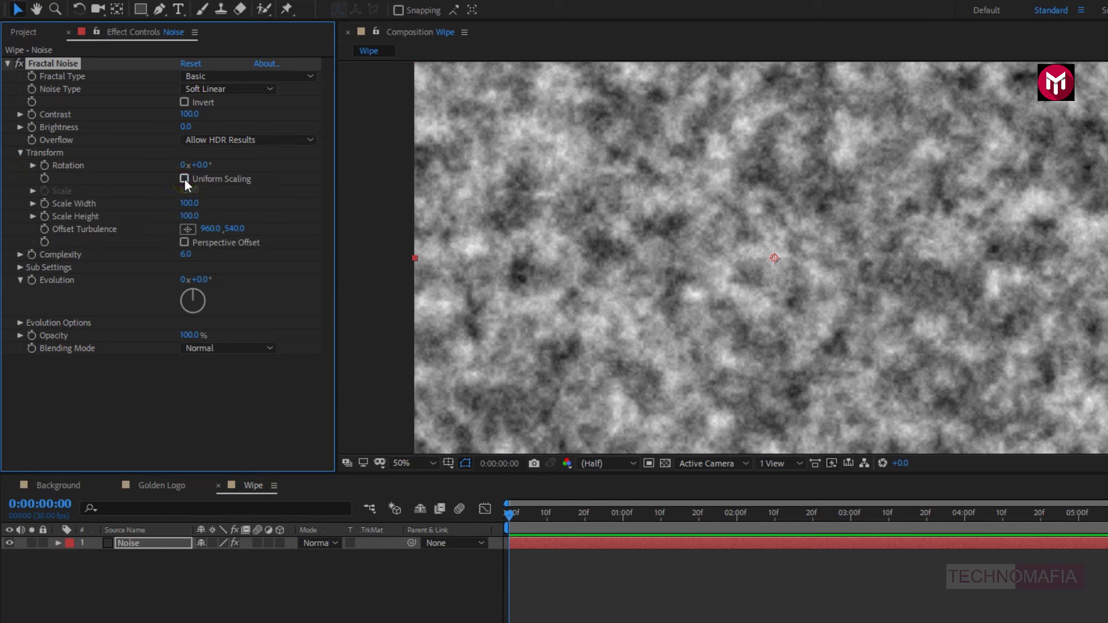
left_click_drag(187, 209, 325, 206)
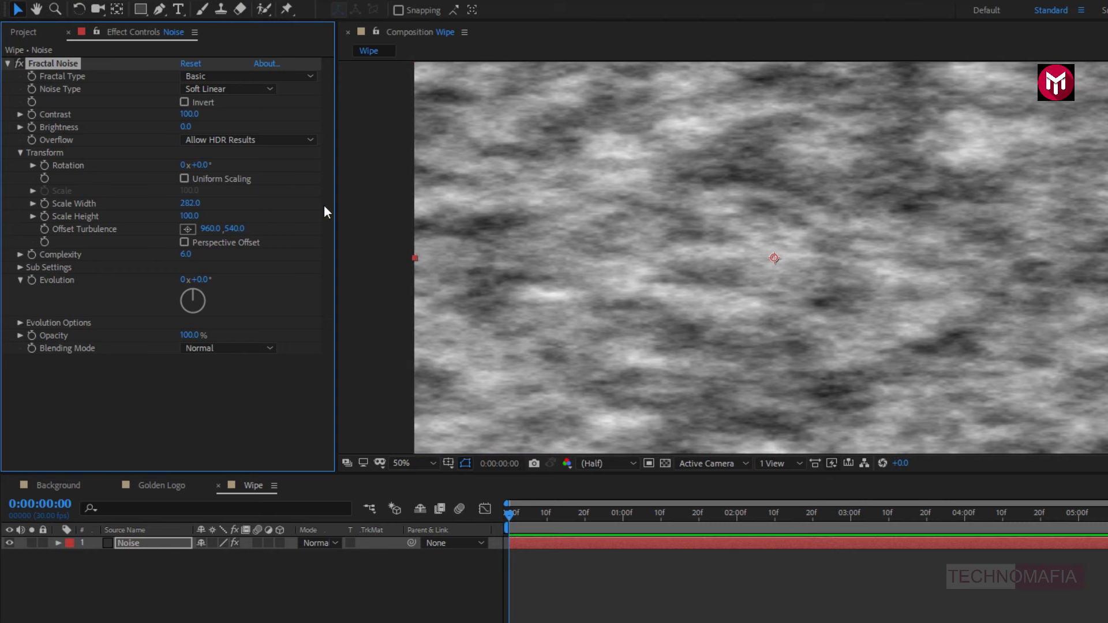
mouse_move(191, 215)
left_mouse_down()
mouse_move(146, 221)
mouse_move(160, 225)
left_mouse_up()
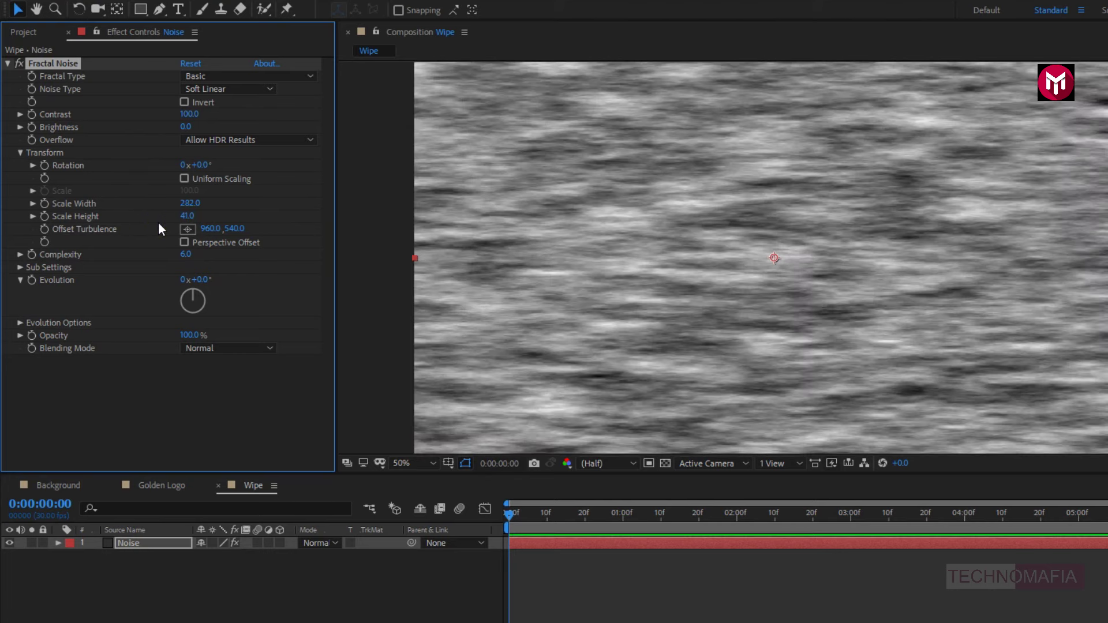
- Add the Logo composition to Wipe as a layer above Noise
left_click(30, 37)
left_click(36, 211)
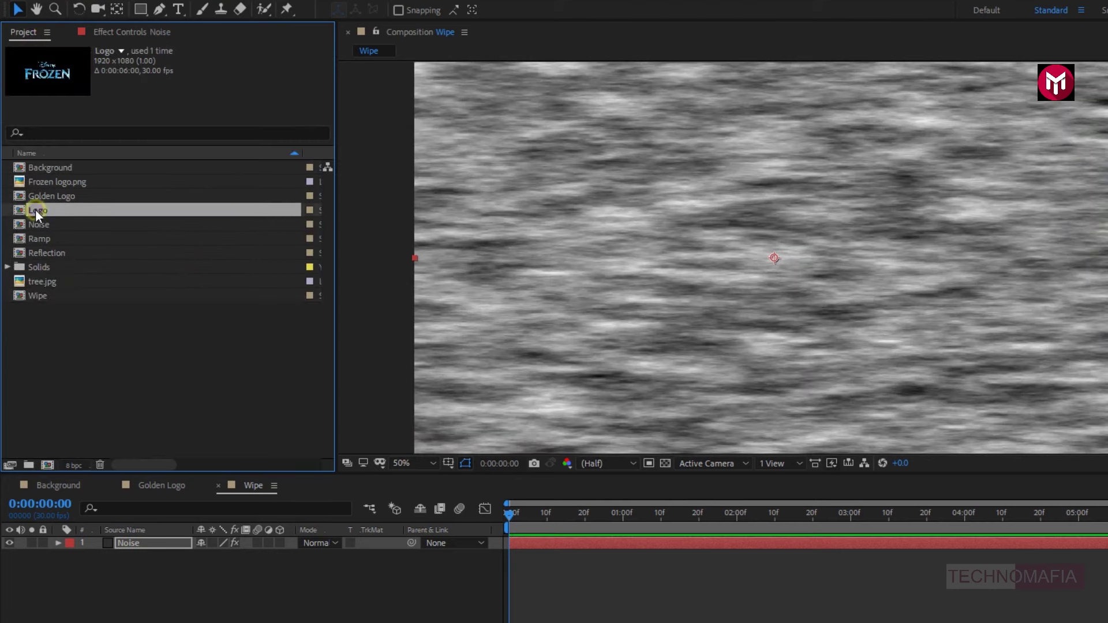
left_click_drag(38, 210, 138, 546)
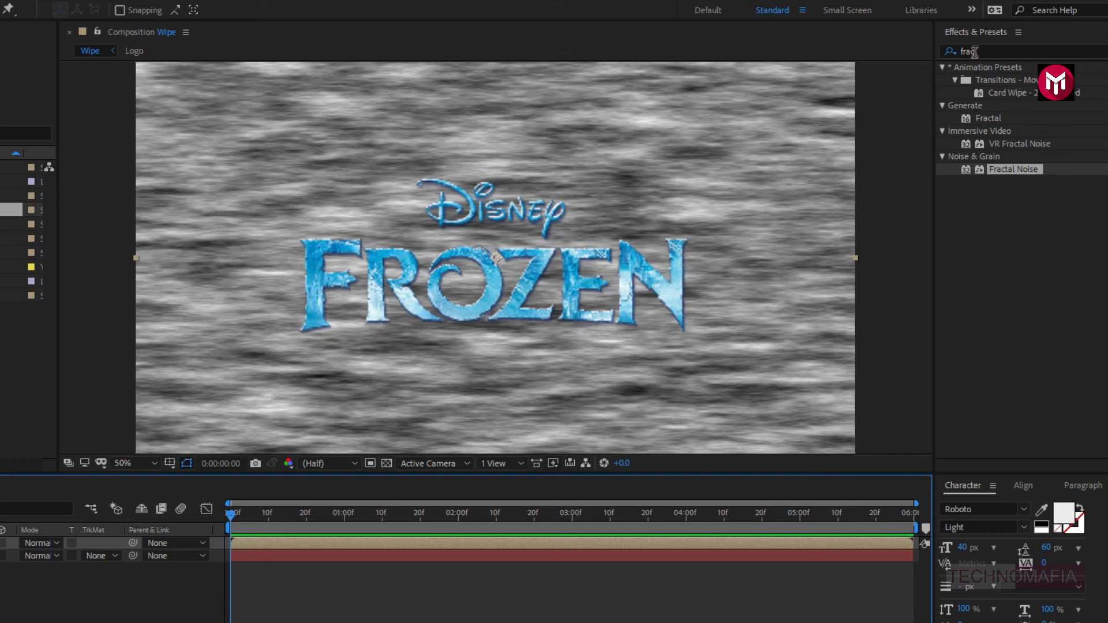
- Apply Fast Blur (Legacy) to the Logo layer and set its Blurriness to 100
left_click(974, 52)
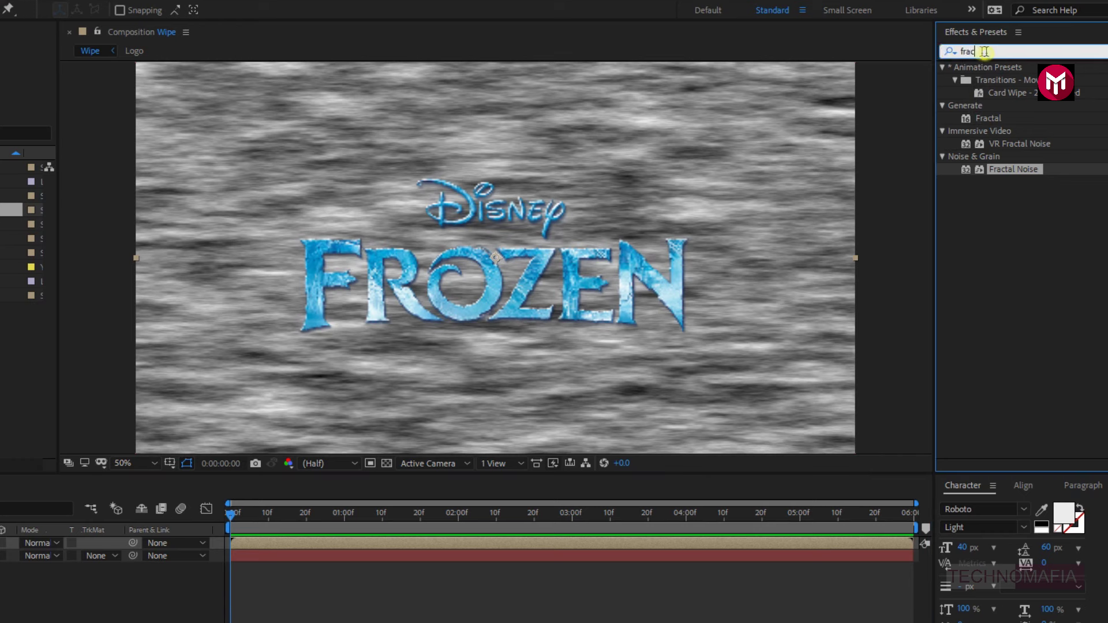
left_click(943, 53)
type("fast")
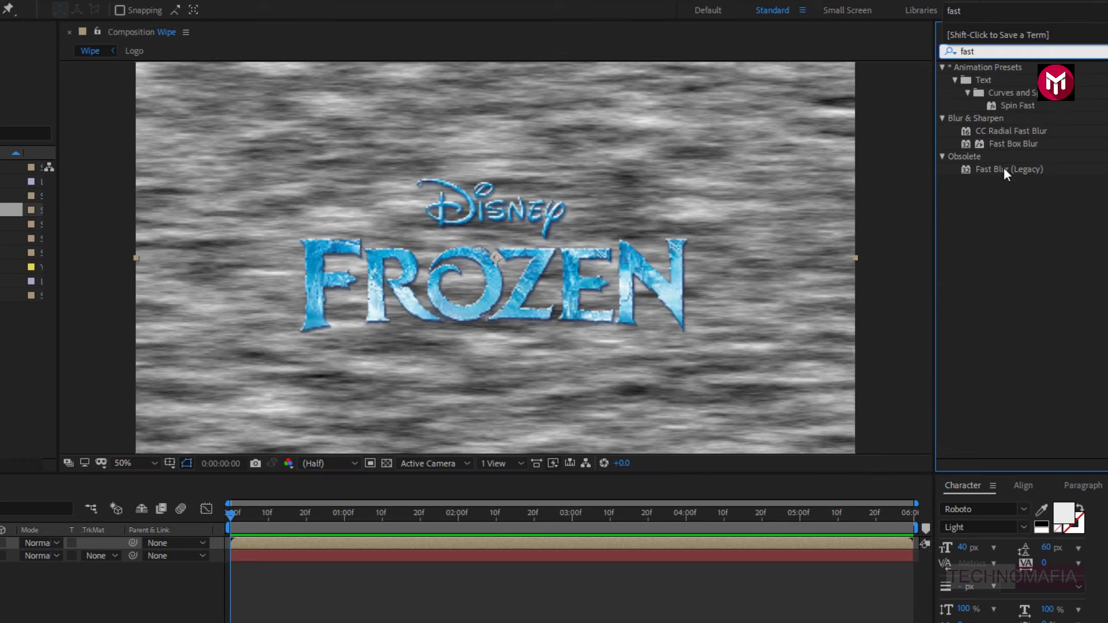
double_click(1004, 169)
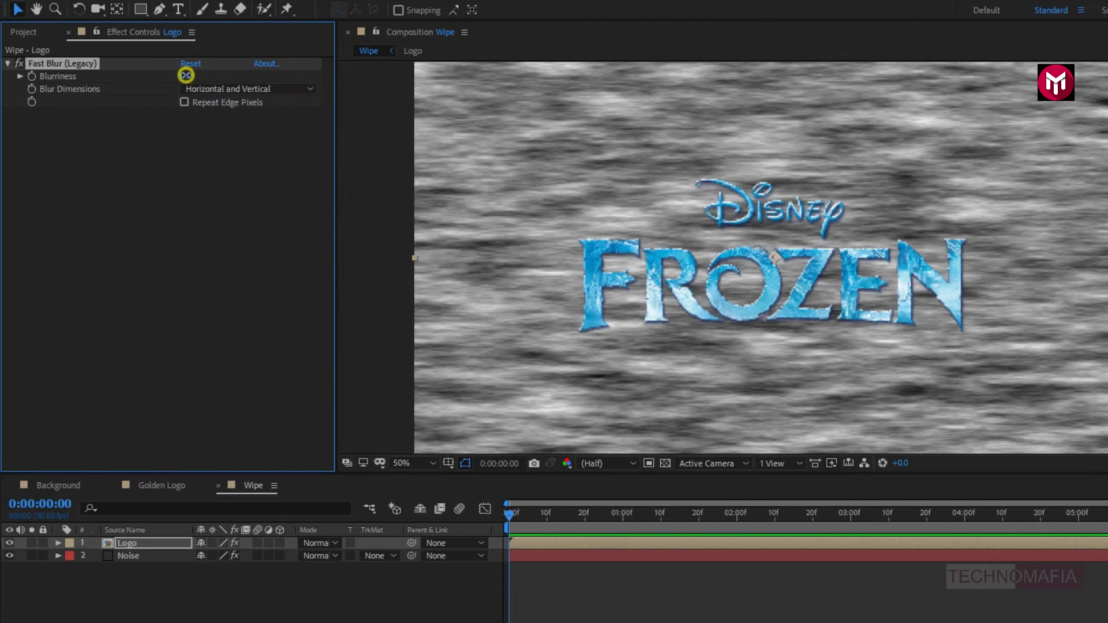
left_click(185, 75)
type("100")
key("Return")
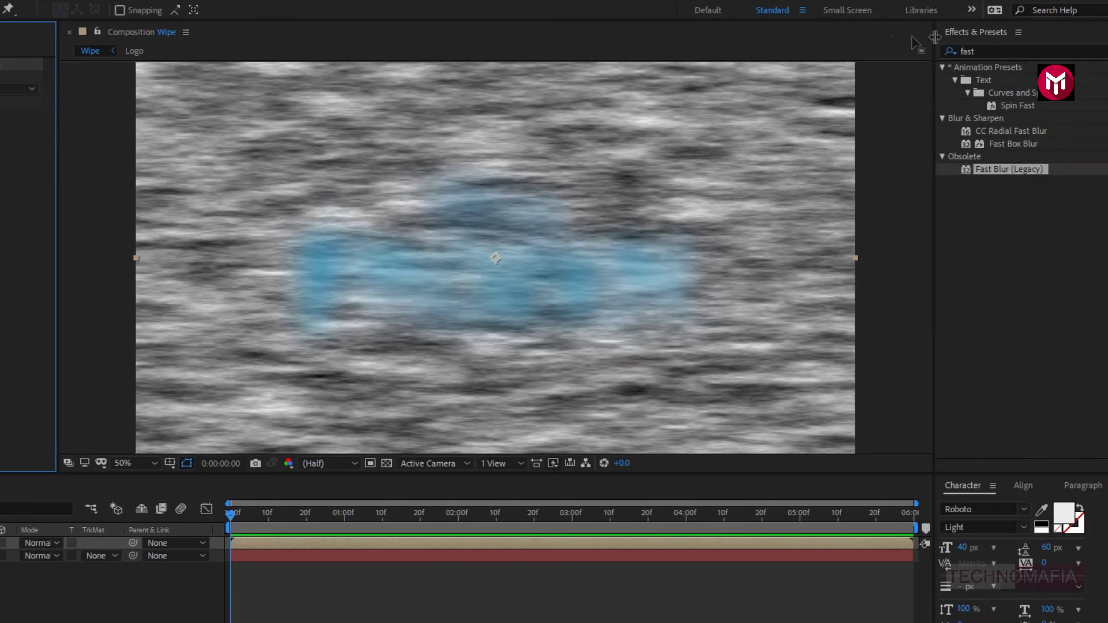
- Apply Fast Box Blur to the Logo layer with a Blur Radius of 419 and Vertical blur dimensions
left_click(936, 52)
type("box")
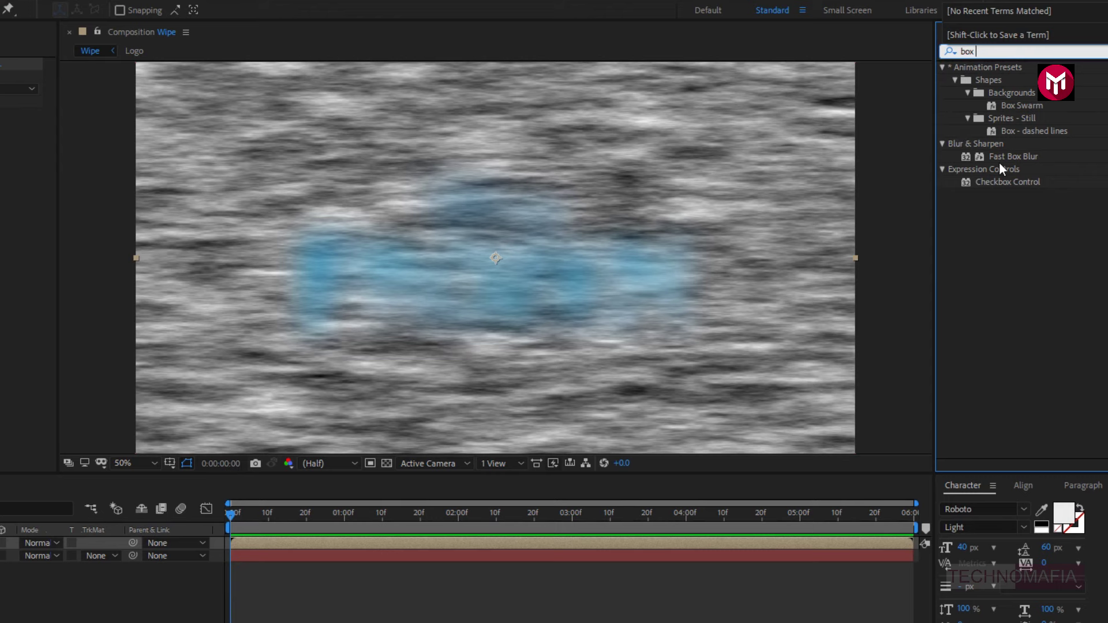
left_click(999, 158)
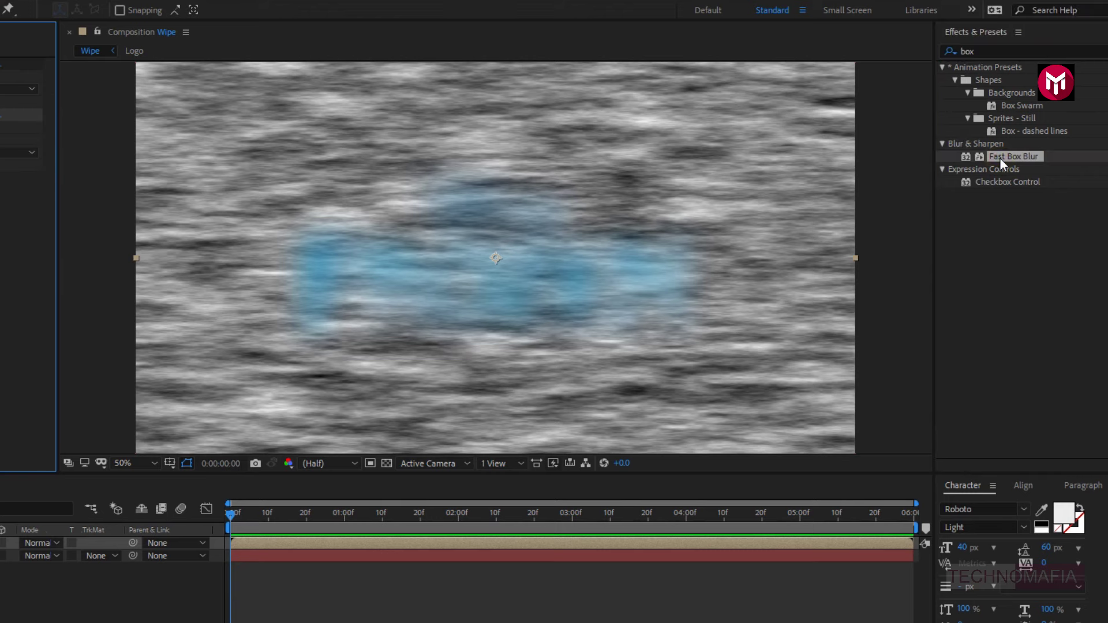
double_click(999, 158)
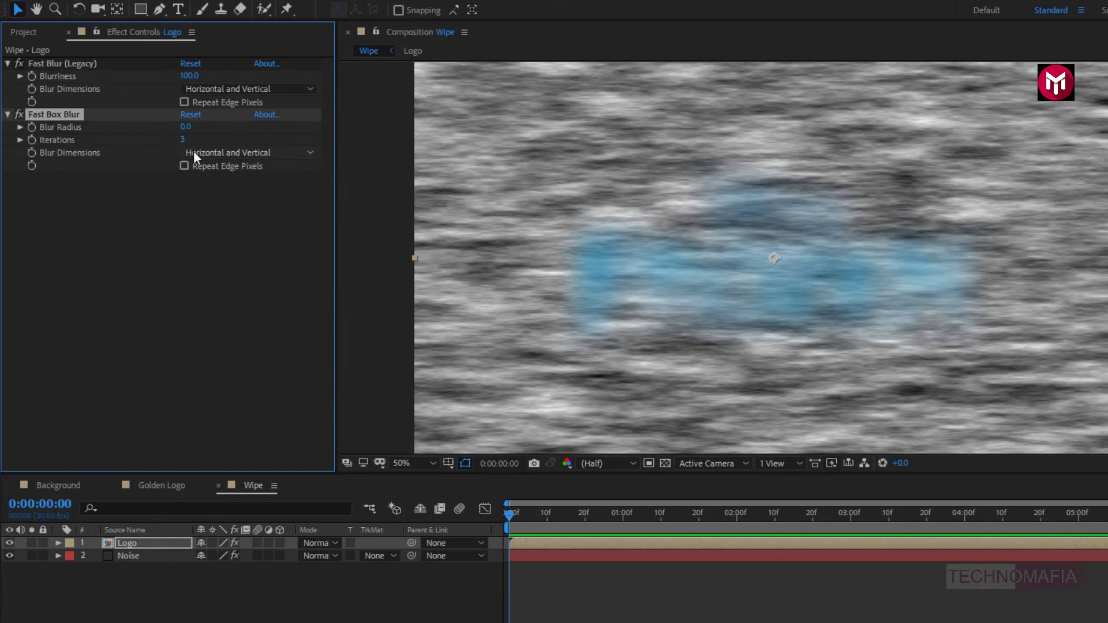
left_click_drag(185, 131, 494, 125)
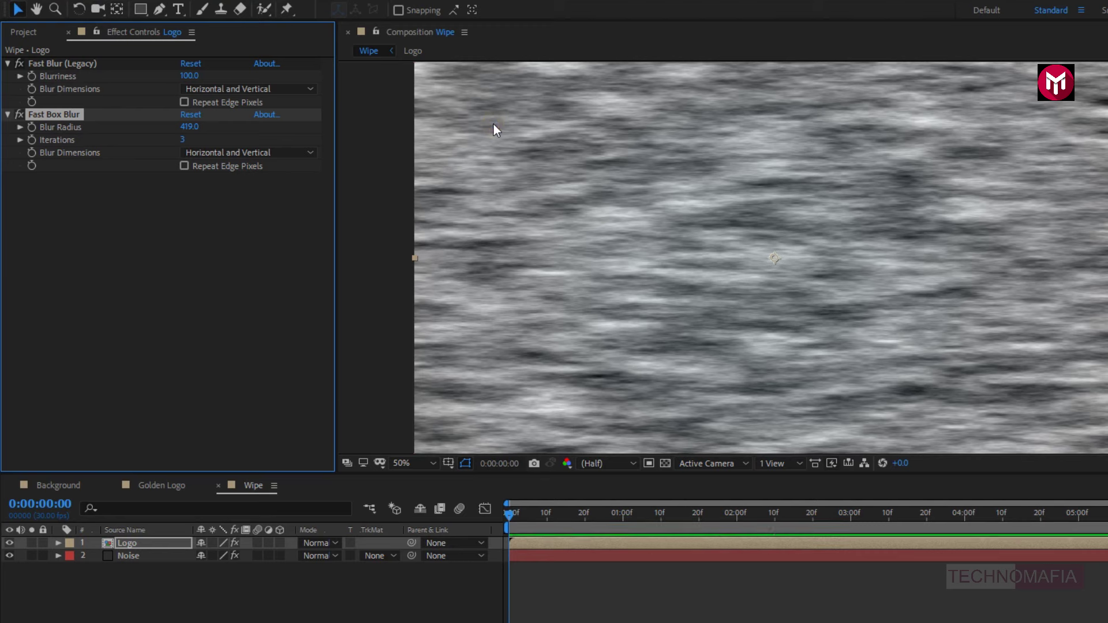
left_click(241, 153)
left_click(243, 199)
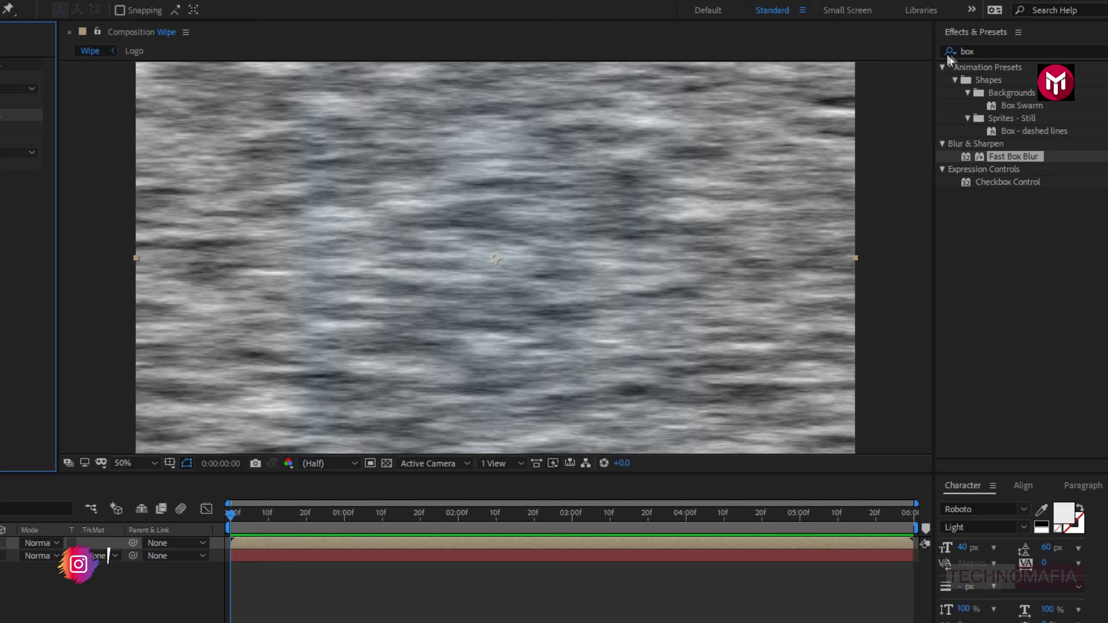
- Apply the Curves effect to the Logo layer and switch its channel to Alpha
left_click(985, 52)
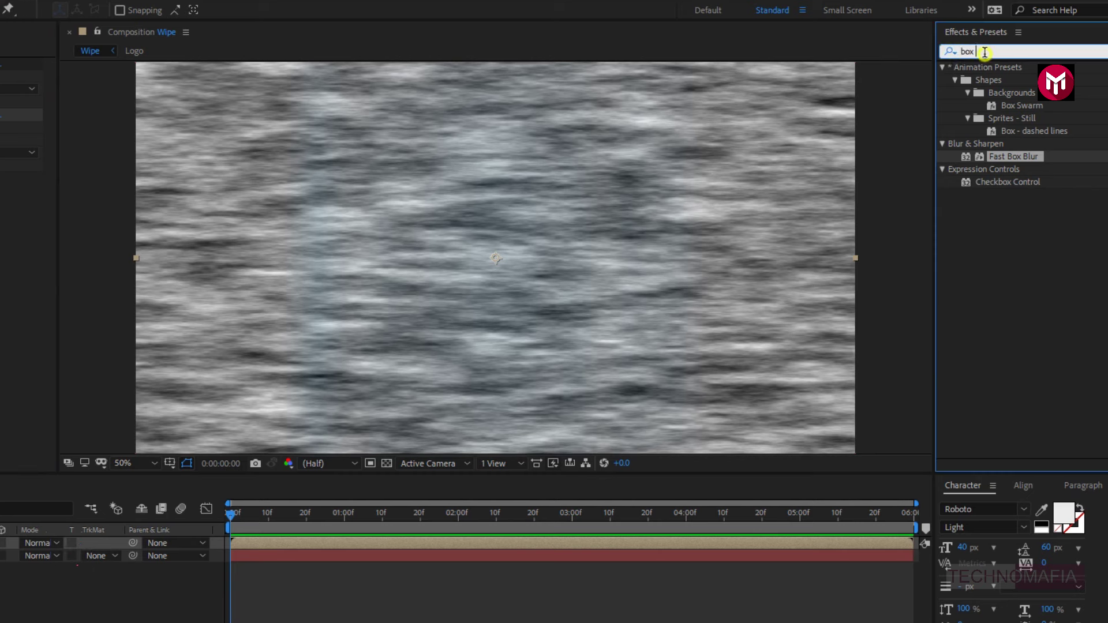
type("curv")
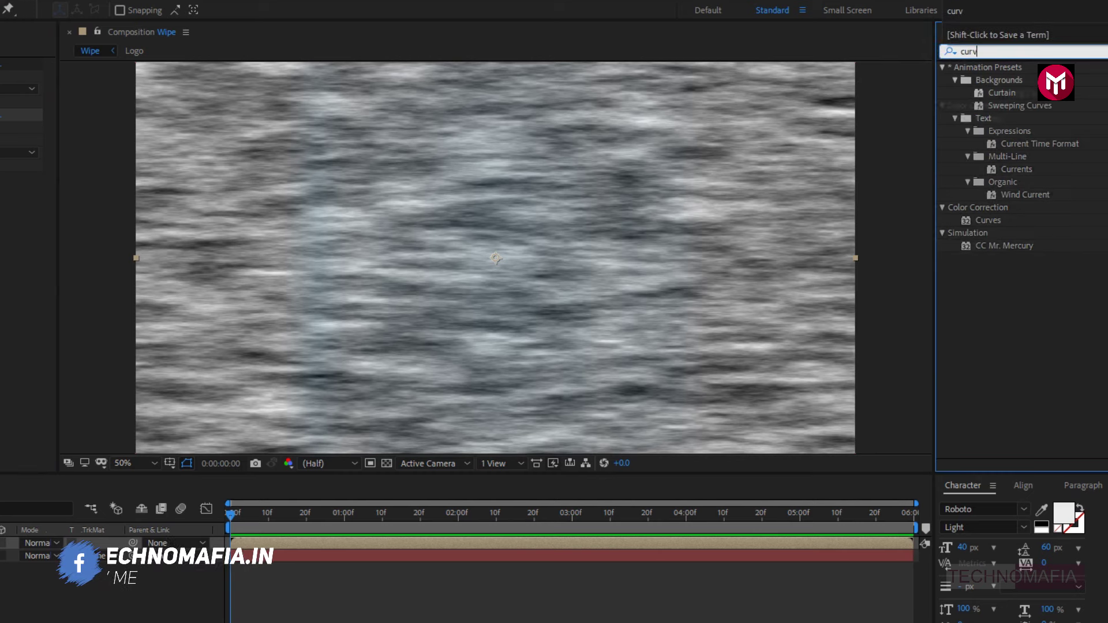
left_click(989, 118)
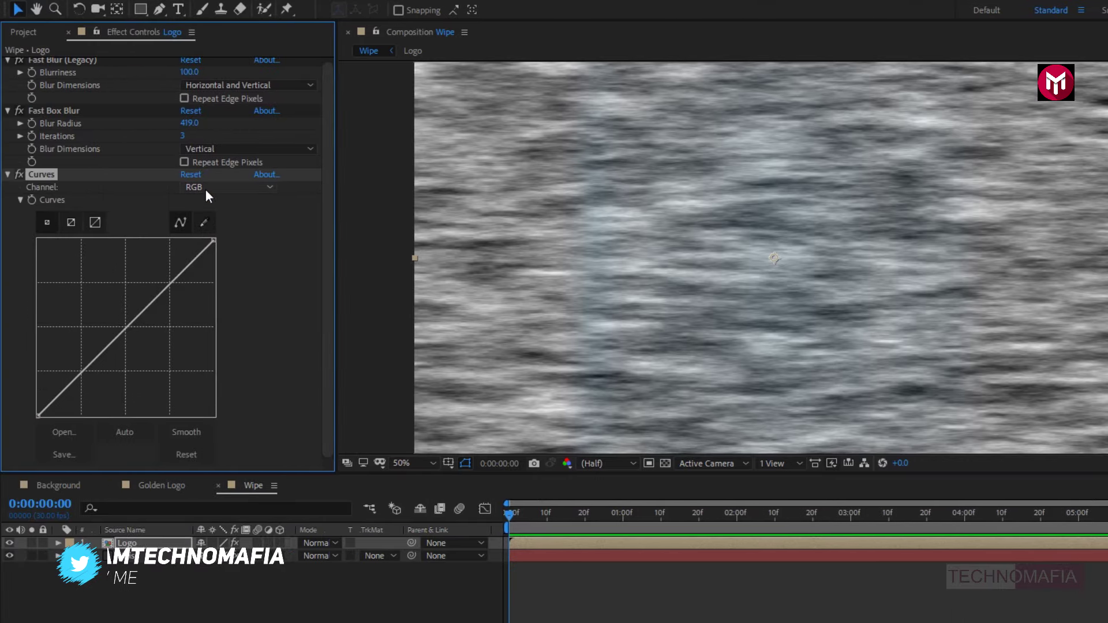
left_click(206, 187)
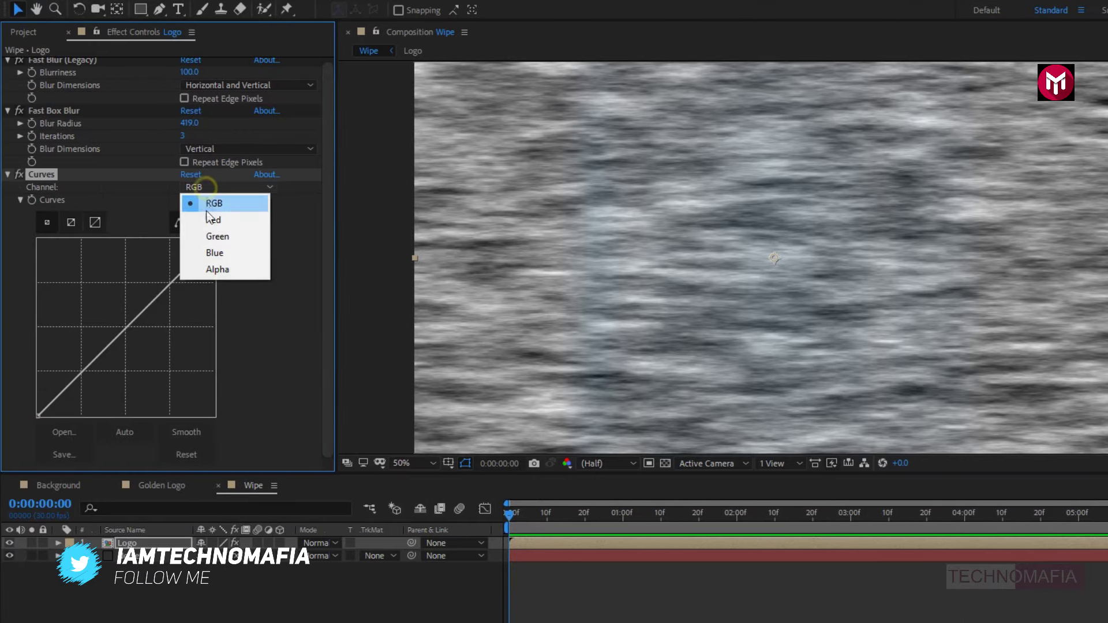
left_click(214, 269)
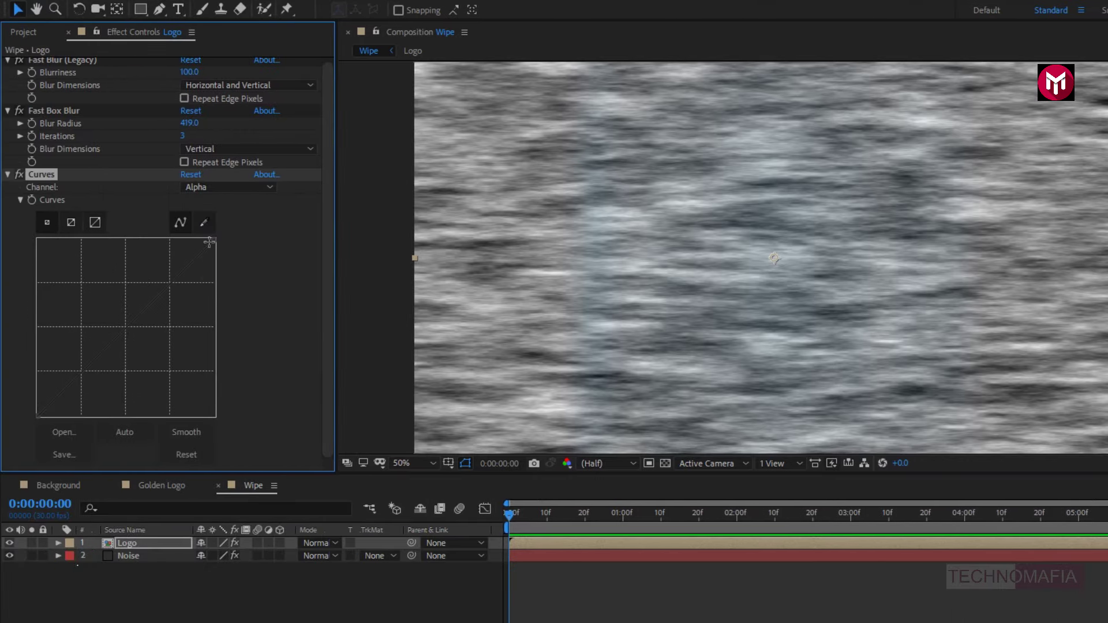
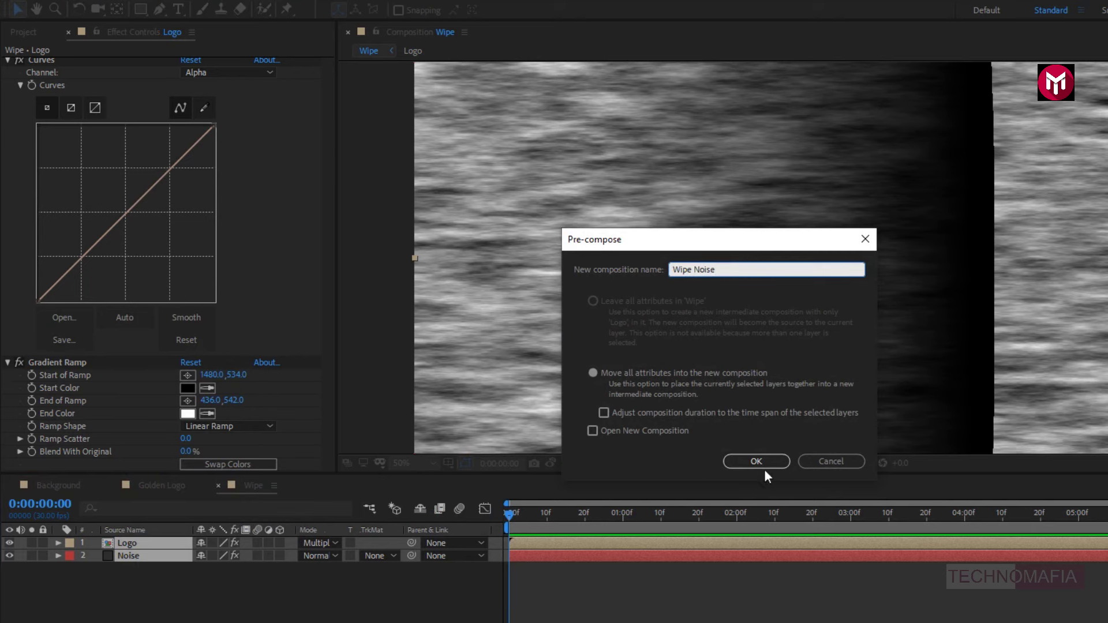
- Pre-compose the Logo and Noise layers as Wipe Noise, moving all attributes, and add a new solid named Wipe
left_click(757, 460)
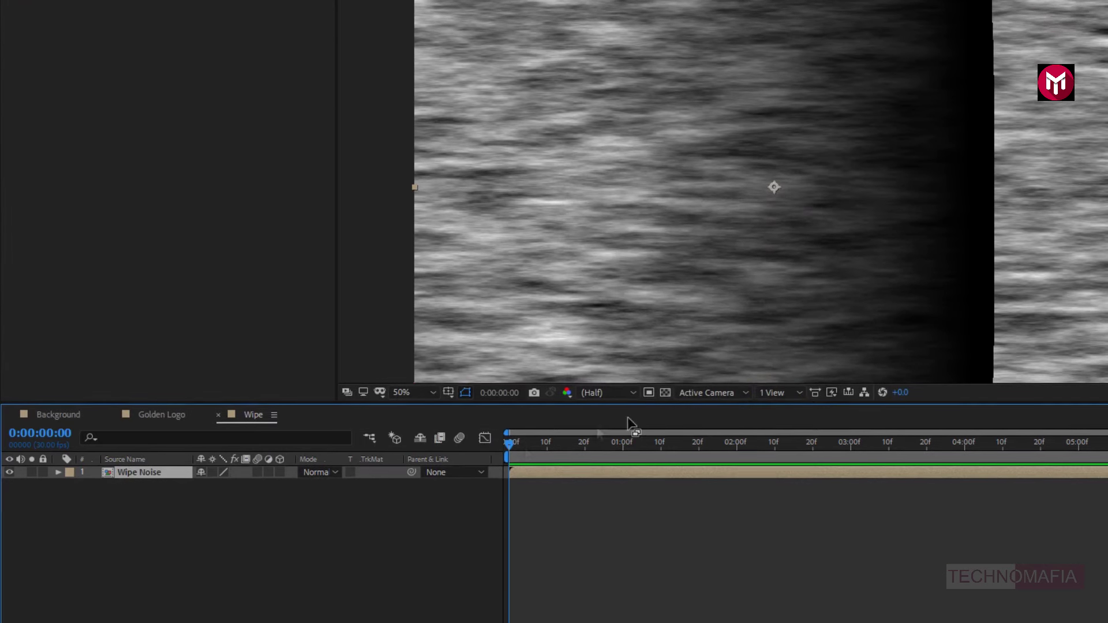
right_click(172, 492)
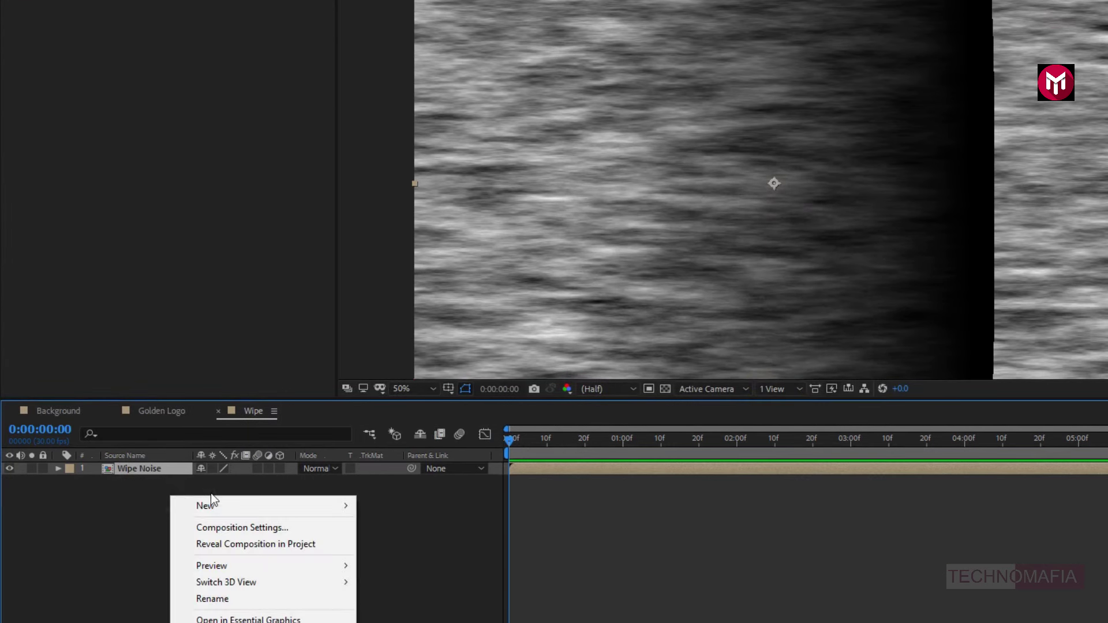
mouse_move(279, 505)
left_click(447, 542)
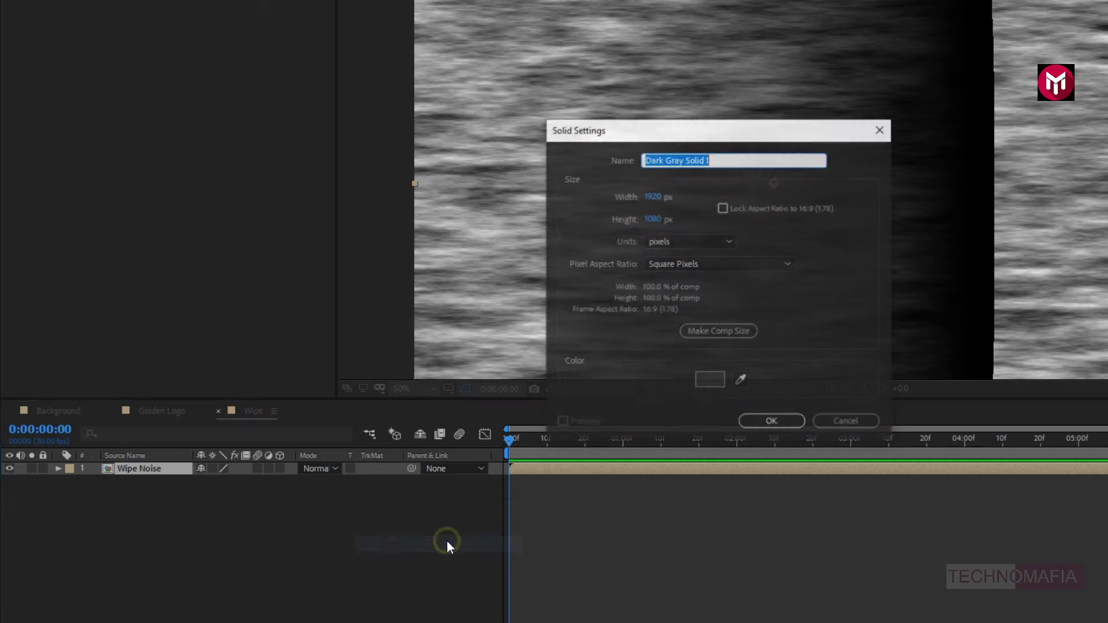
type("Wipe")
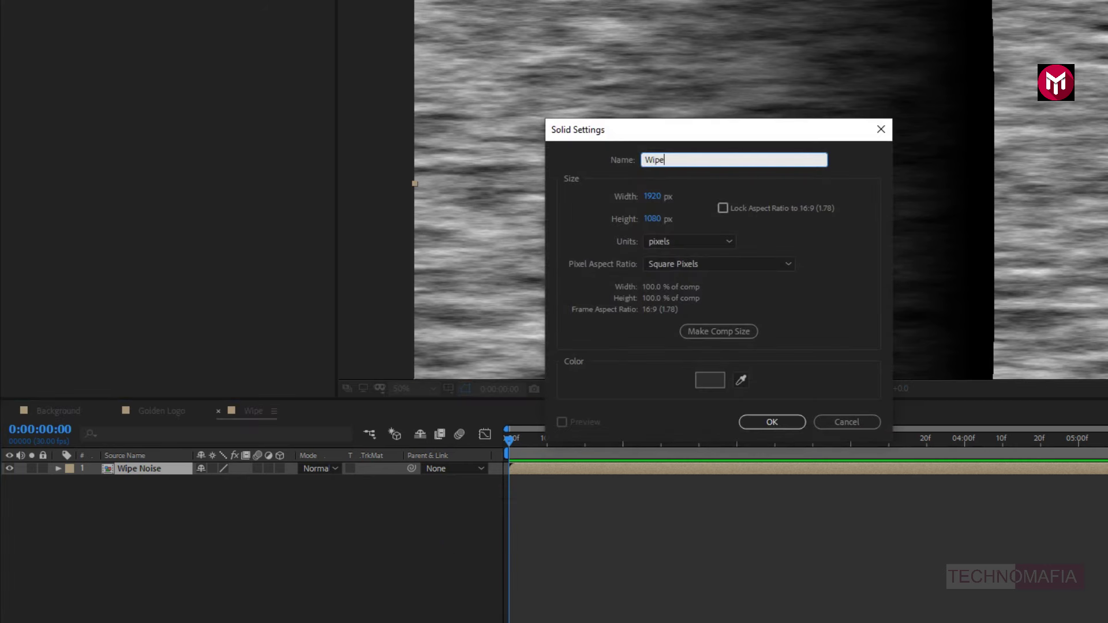
left_click(757, 428)
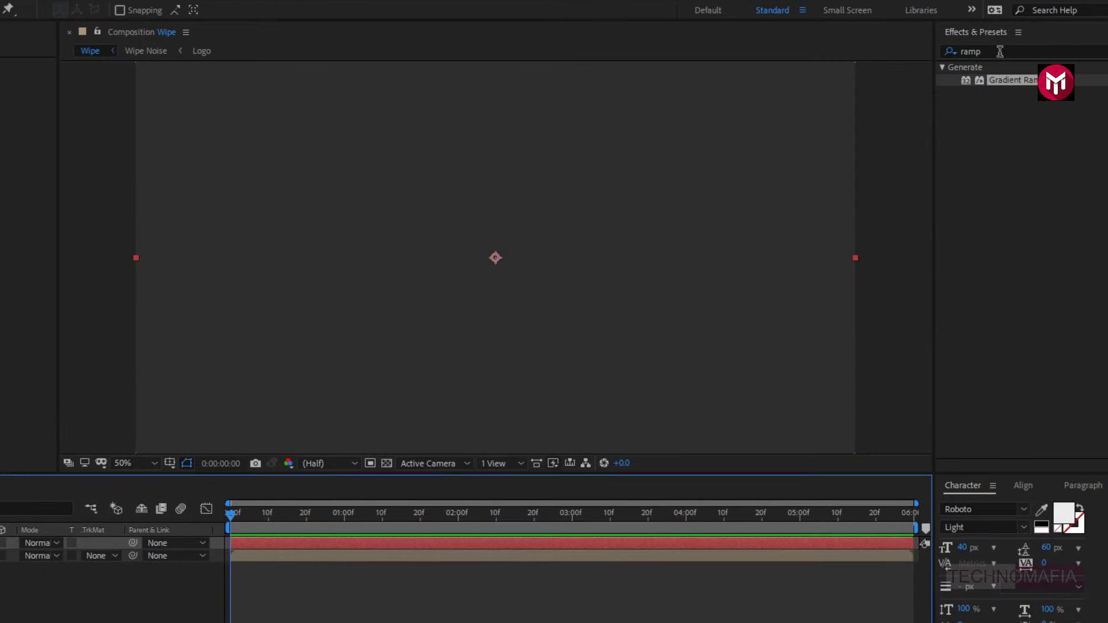
- Apply the Fill effect to the Wipe solid and set its color to white, FFFFFF
left_click(1000, 51)
type("fill")
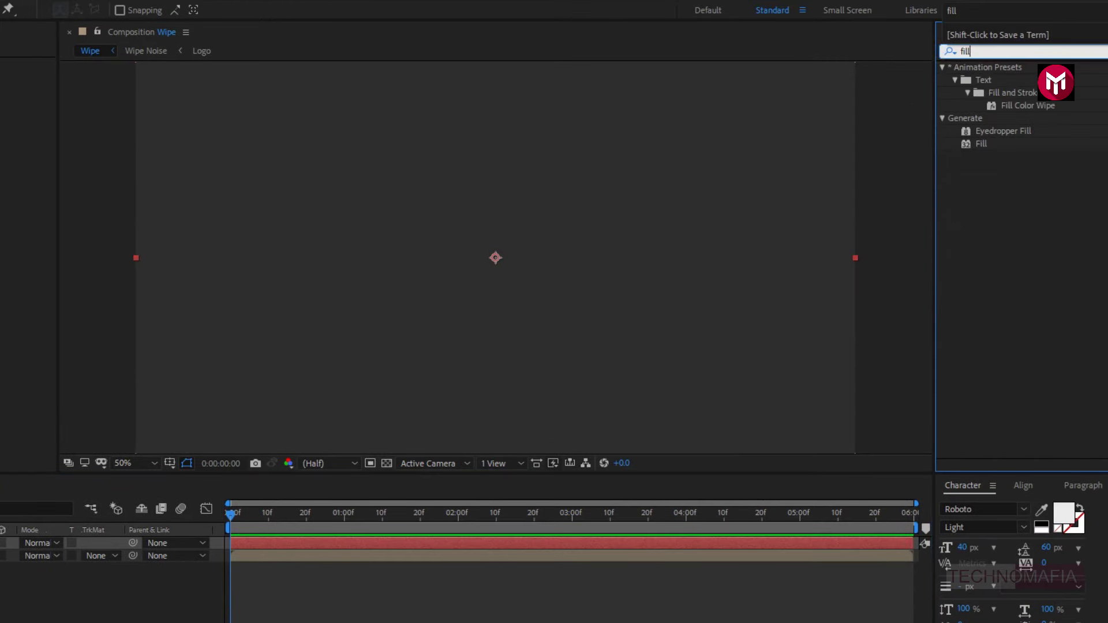
double_click(981, 144)
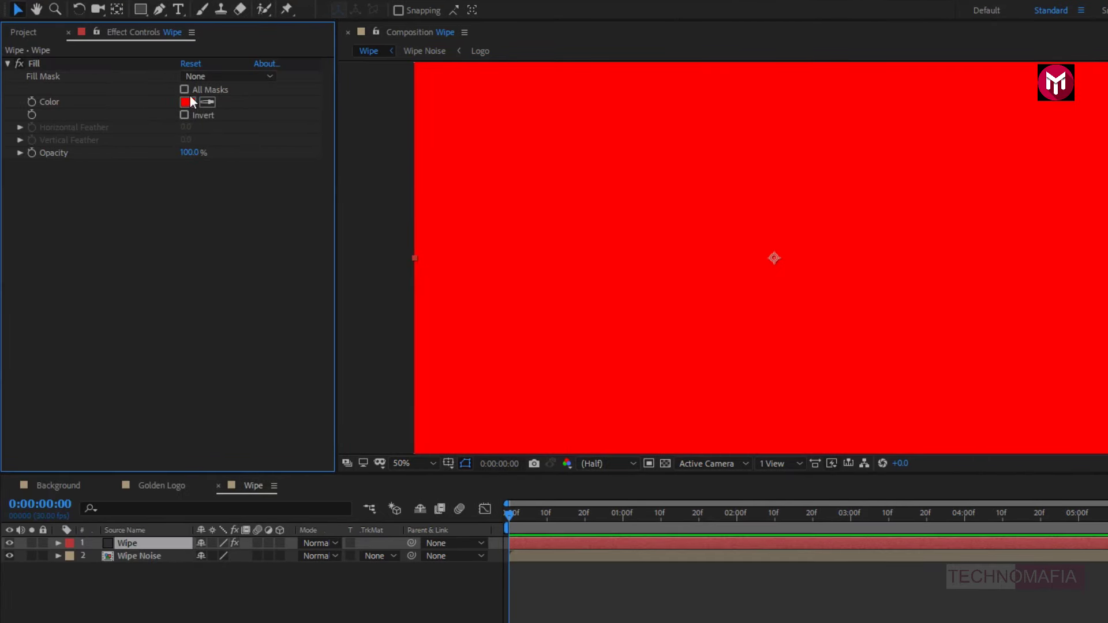
left_click(189, 102)
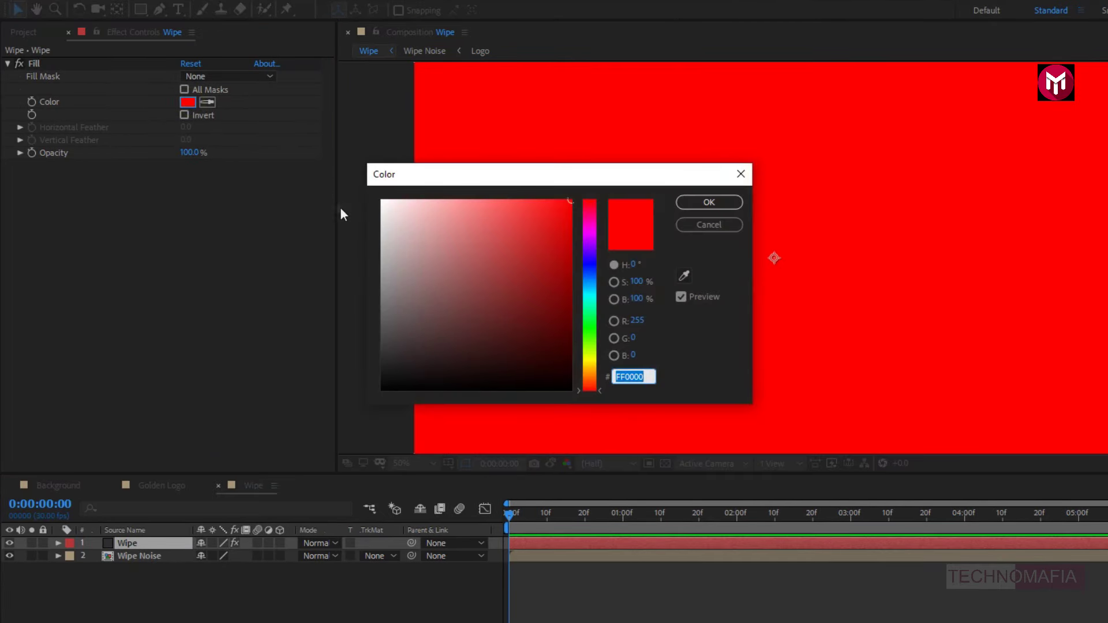
left_click_drag(385, 211, 368, 192)
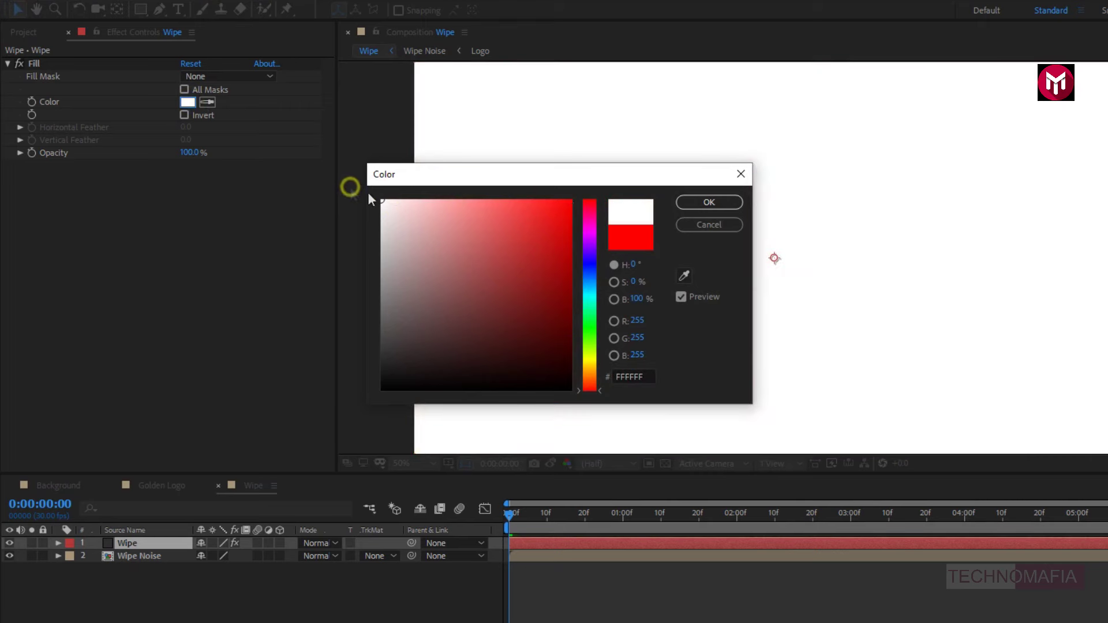
left_click(722, 207)
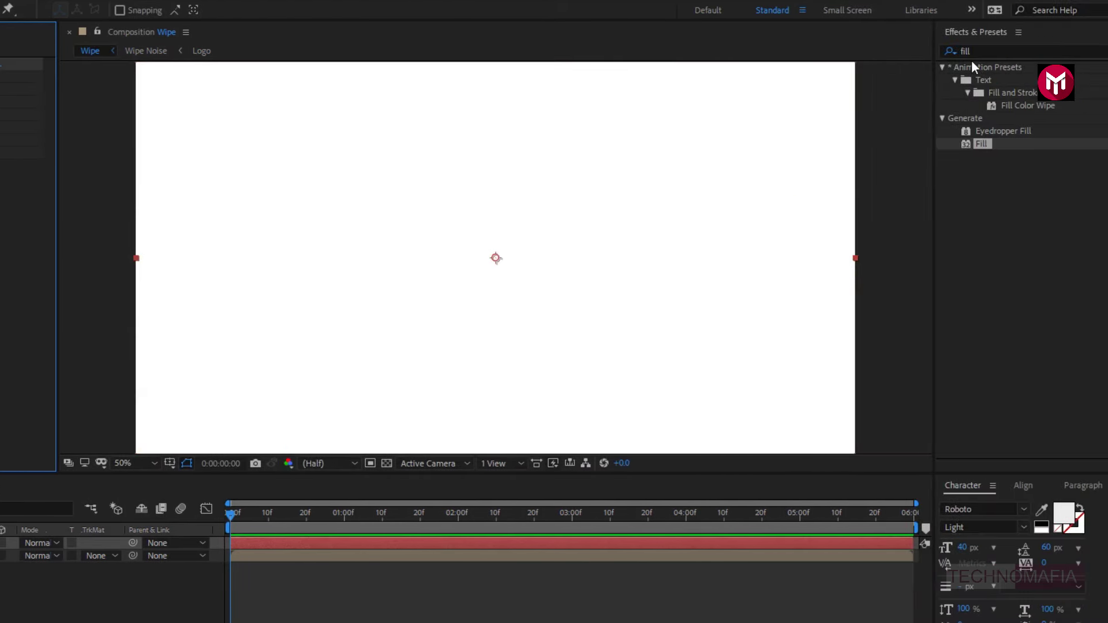
- Apply the CC Image Wipe effect to the Wipe layer
left_click(976, 50)
key("BackSpace")
key("BackSpace")
key("BackSpace")
key("BackSpace")
type("cc ")
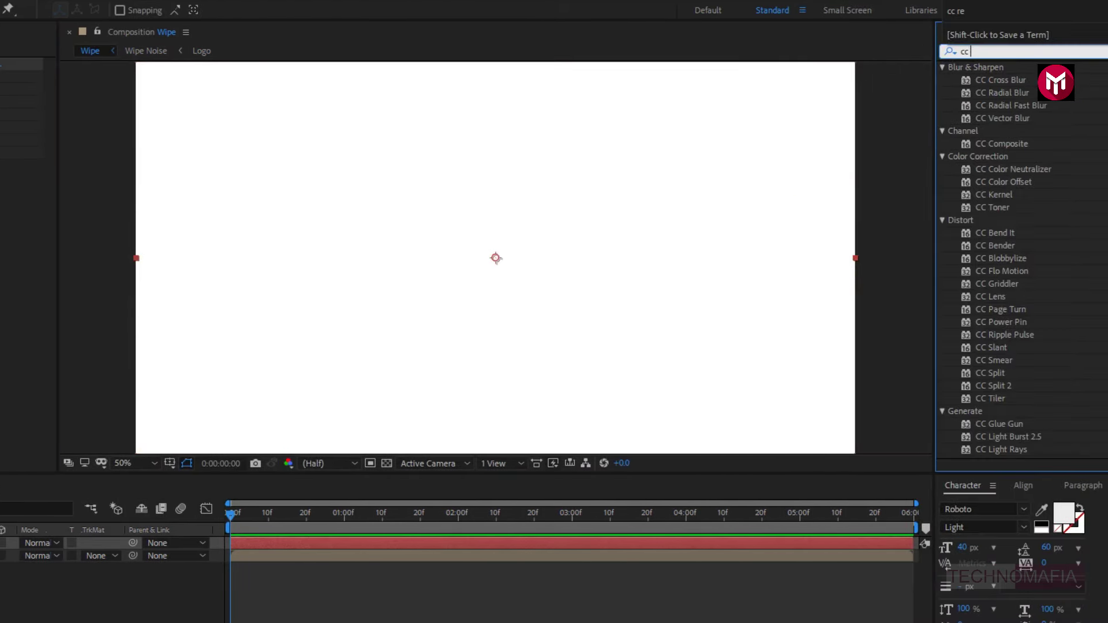
type("i")
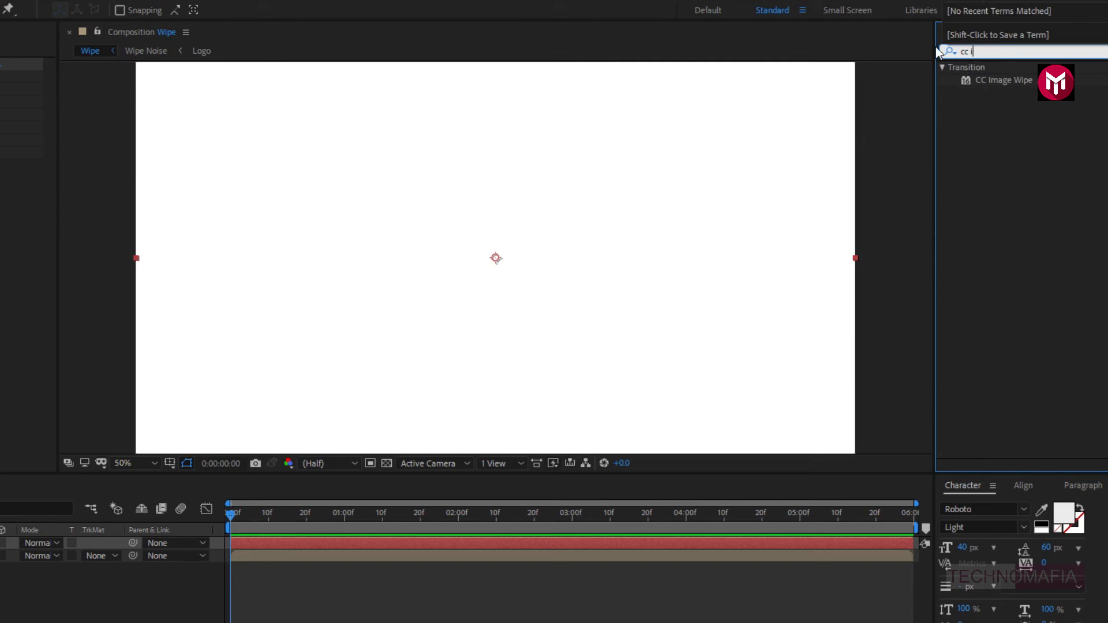
left_click(999, 81)
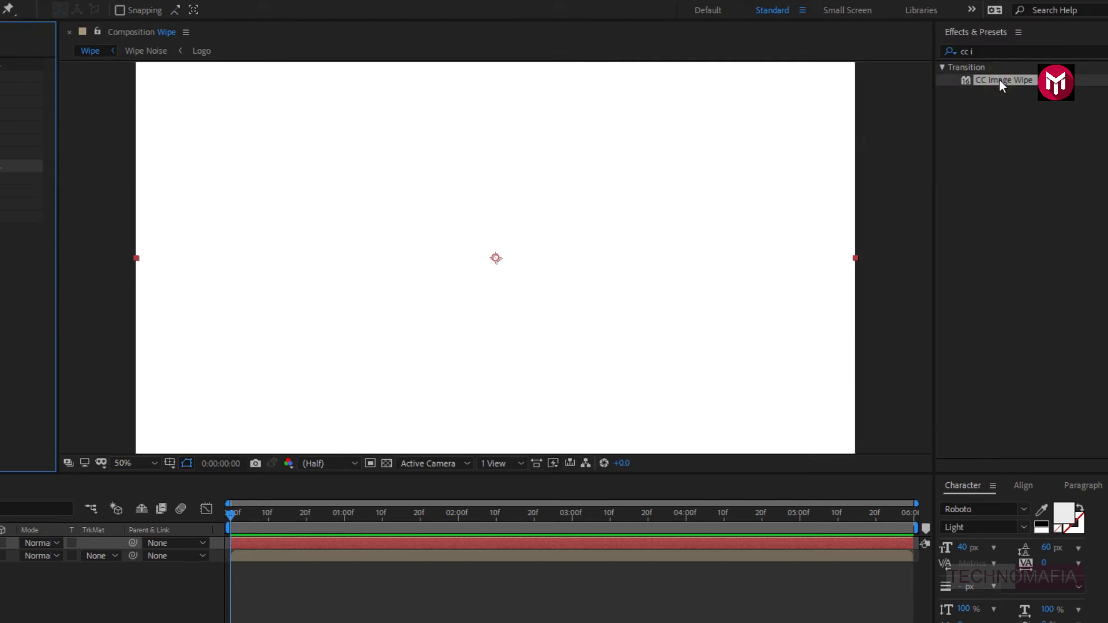
- Keyframe the CC Image Wipe Completion at 0% at 0:00:03:00 and 100% at 0:00:05:10
left_click(572, 516)
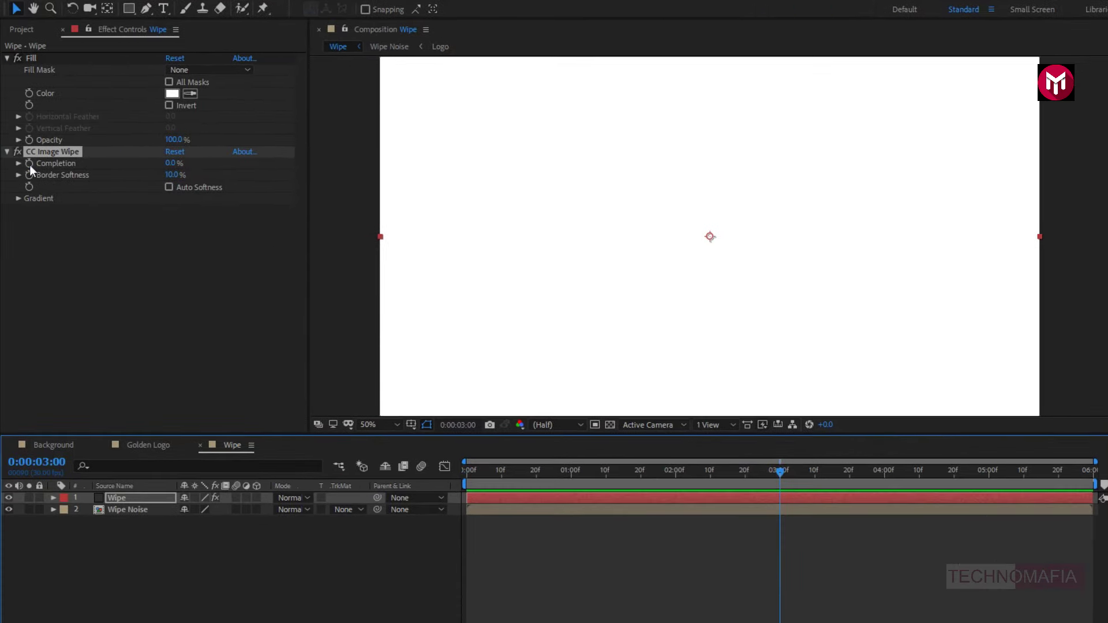
left_click(29, 164)
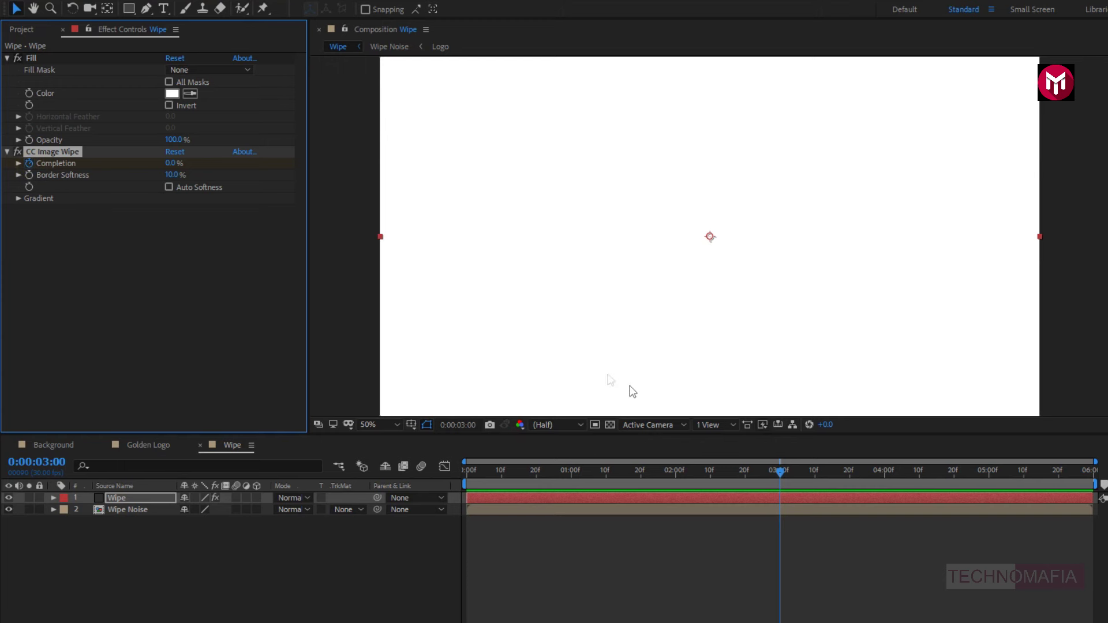
left_click_drag(784, 476, 1029, 477)
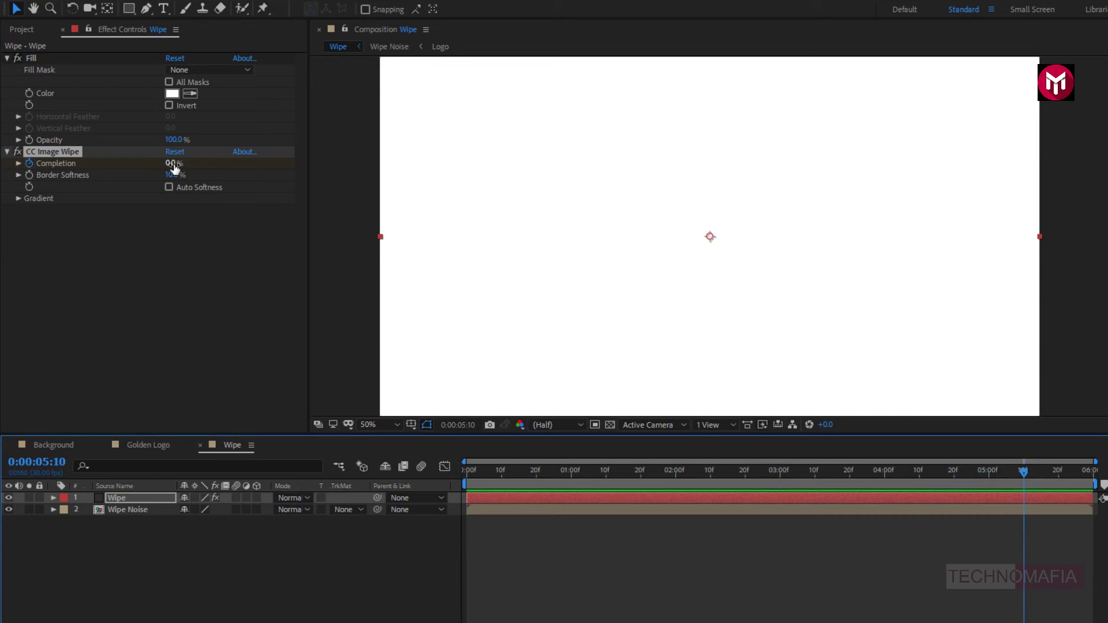
left_click_drag(173, 167, 254, 165)
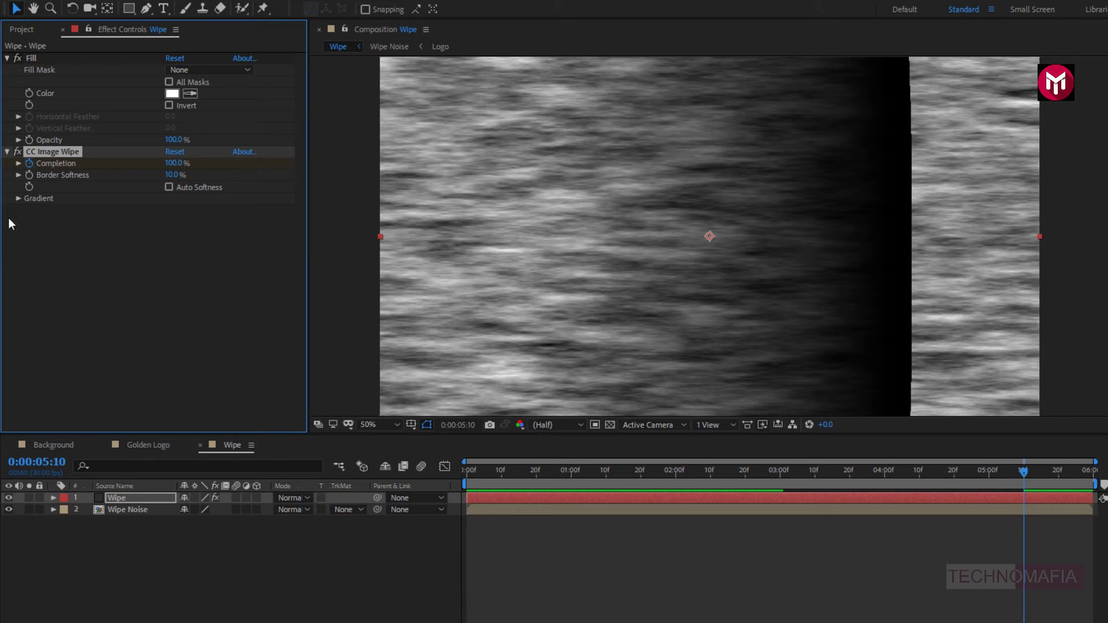
- Use the Wipe Noise layer as the CC Image Wipe gradient and set Border Softness to 0%
left_click(18, 198)
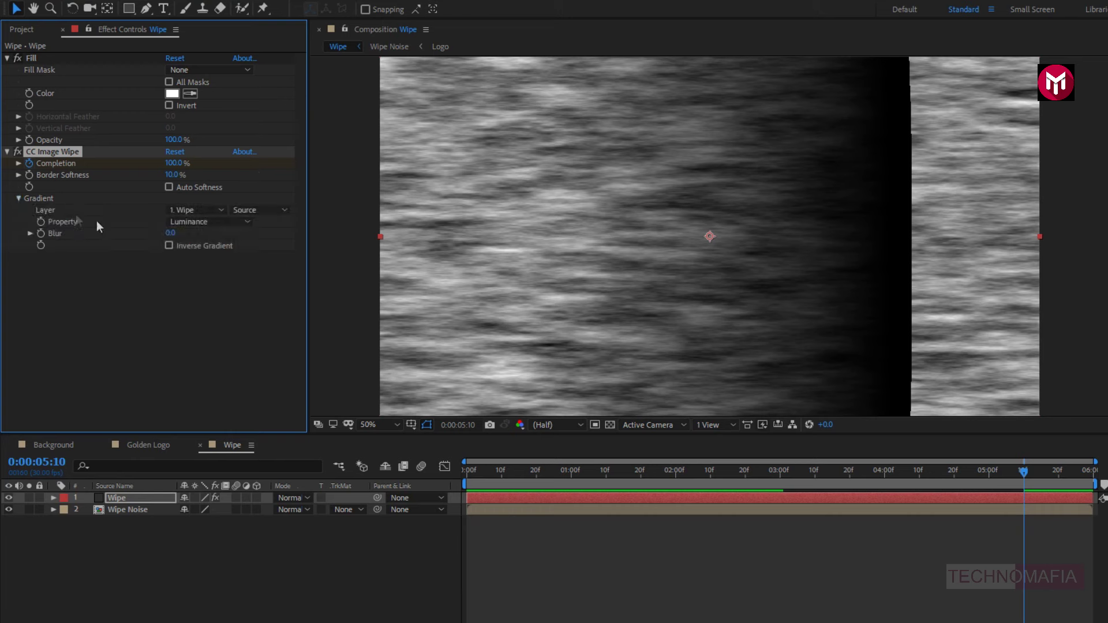
left_click(181, 211)
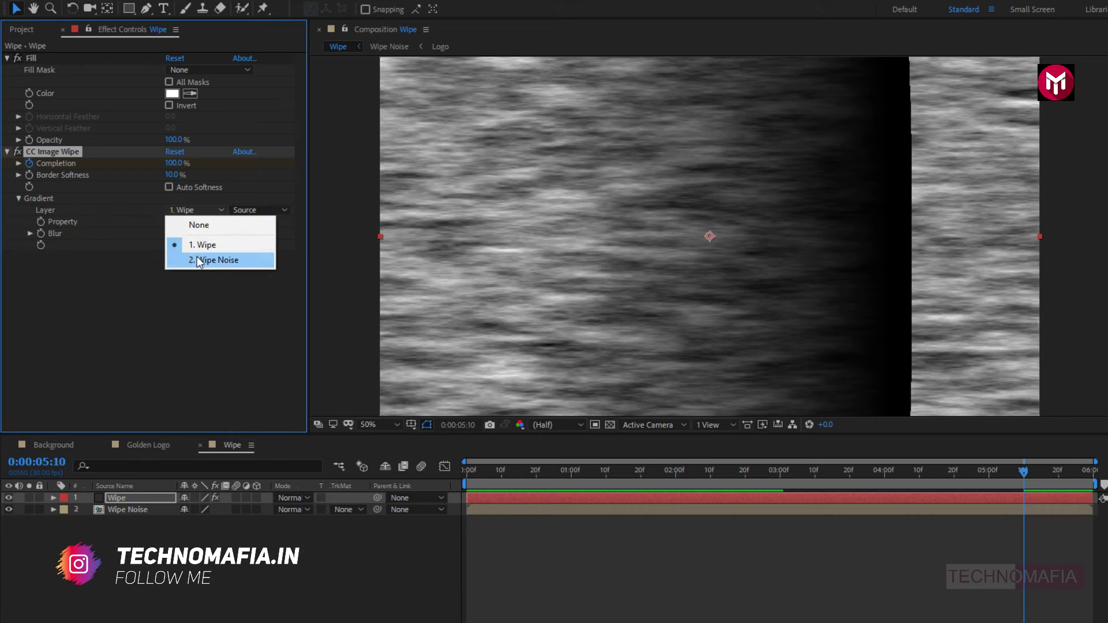
left_click(196, 259)
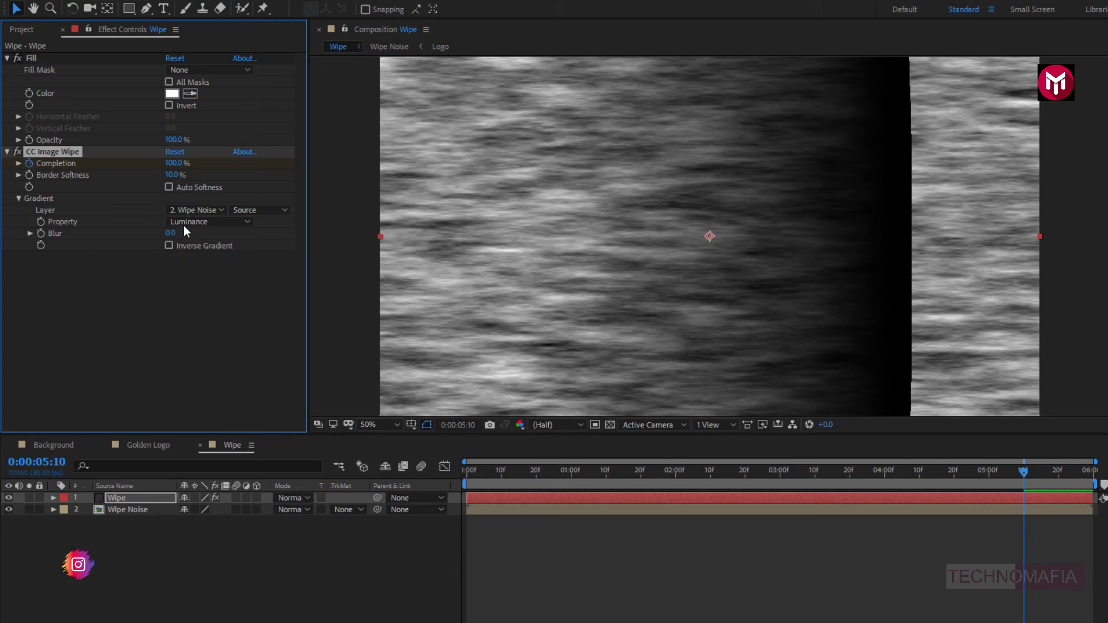
type("0")
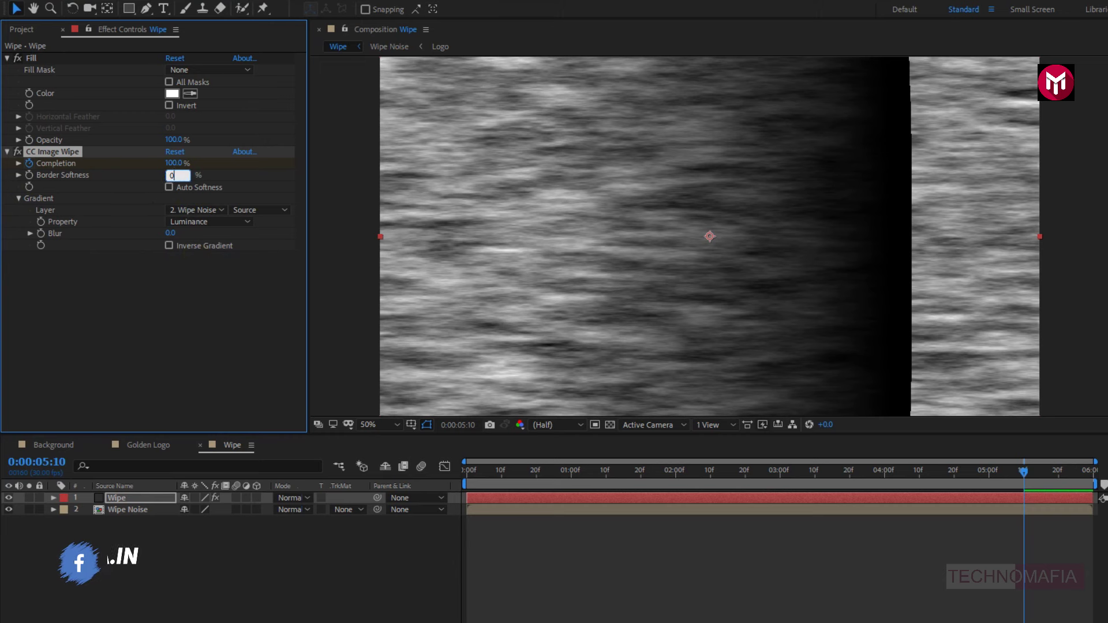
key("Return")
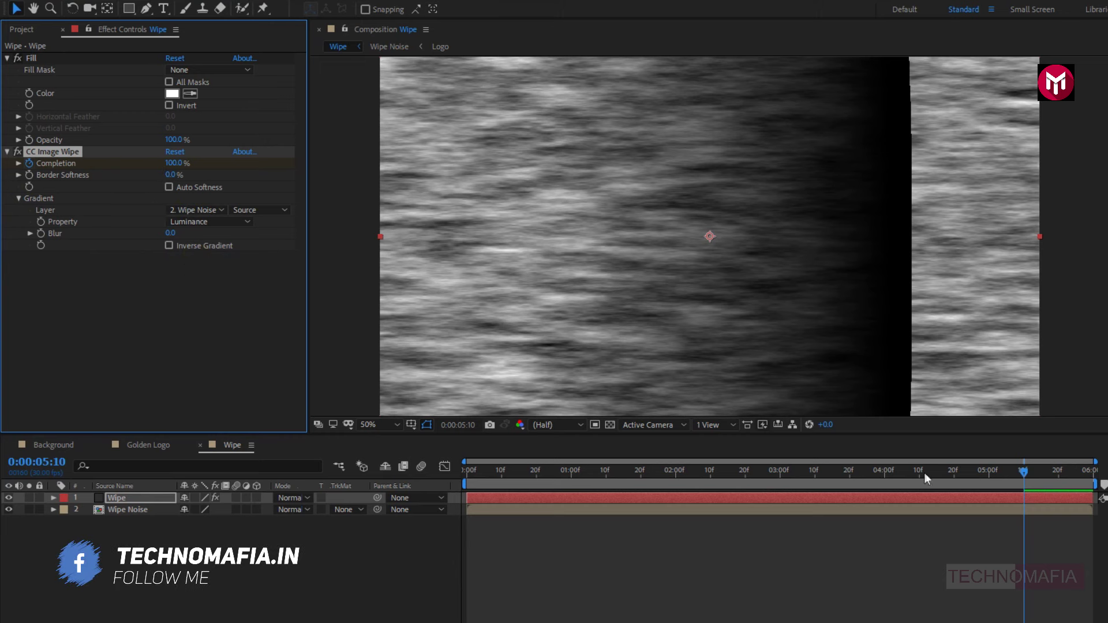
- Apply Fast Blur (Legacy) to the Wipe layer and set its Blurriness to 5
left_click_drag(914, 473, 987, 472)
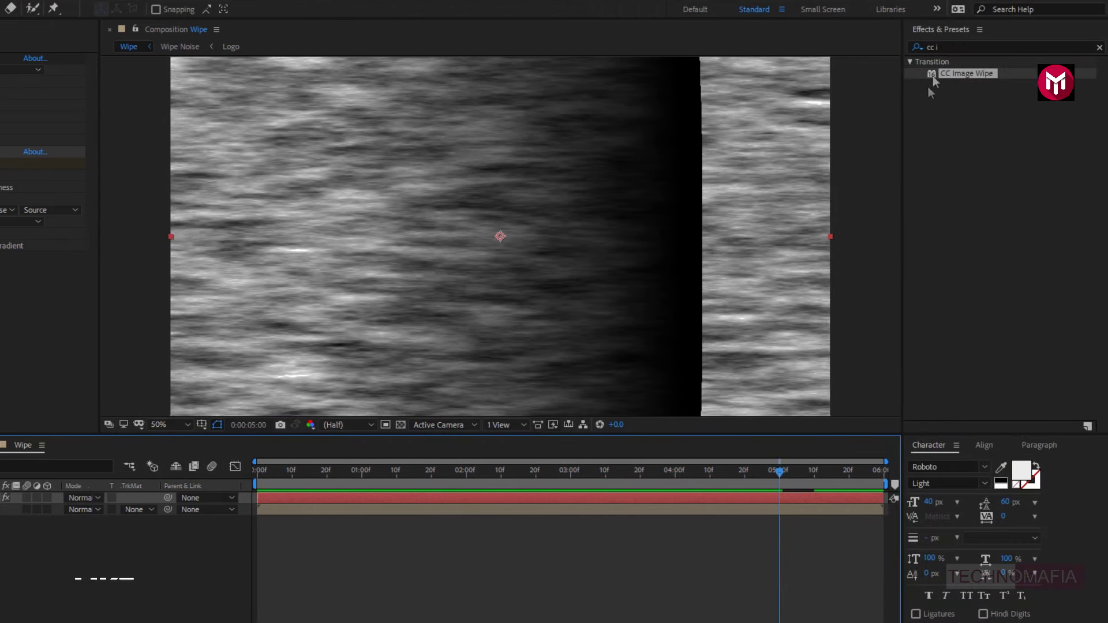
left_click(1096, 47)
type("f")
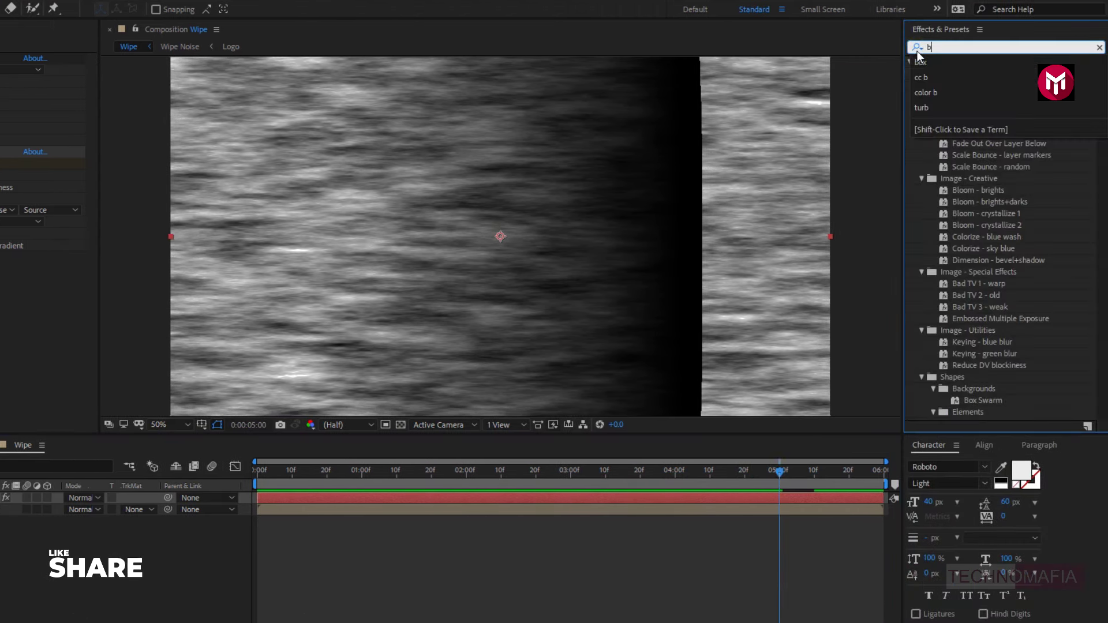
type("as")
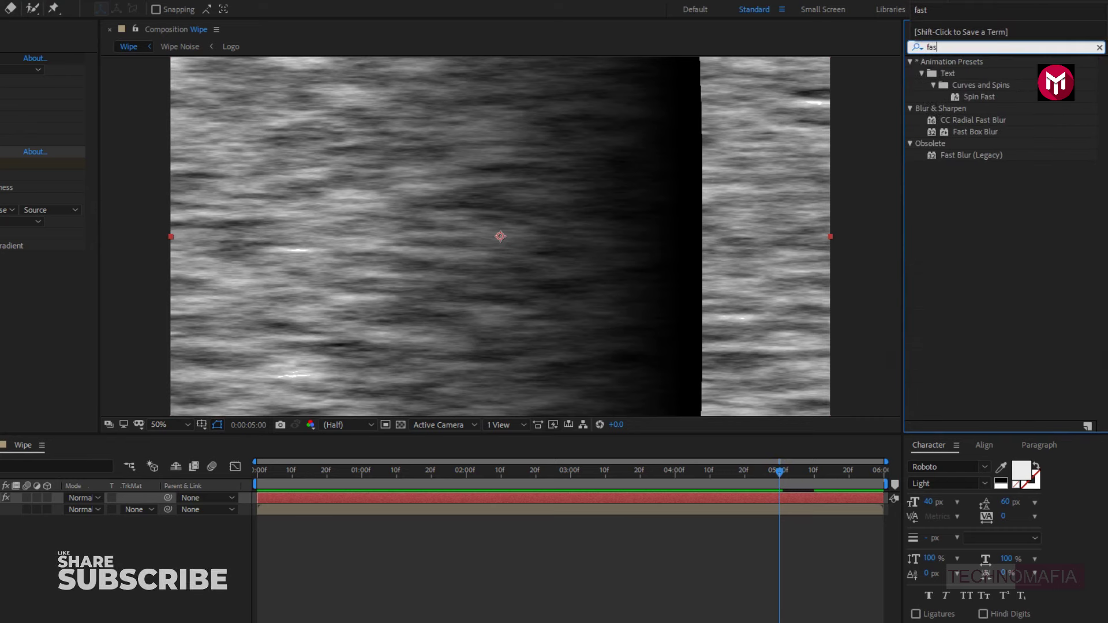
double_click(965, 154)
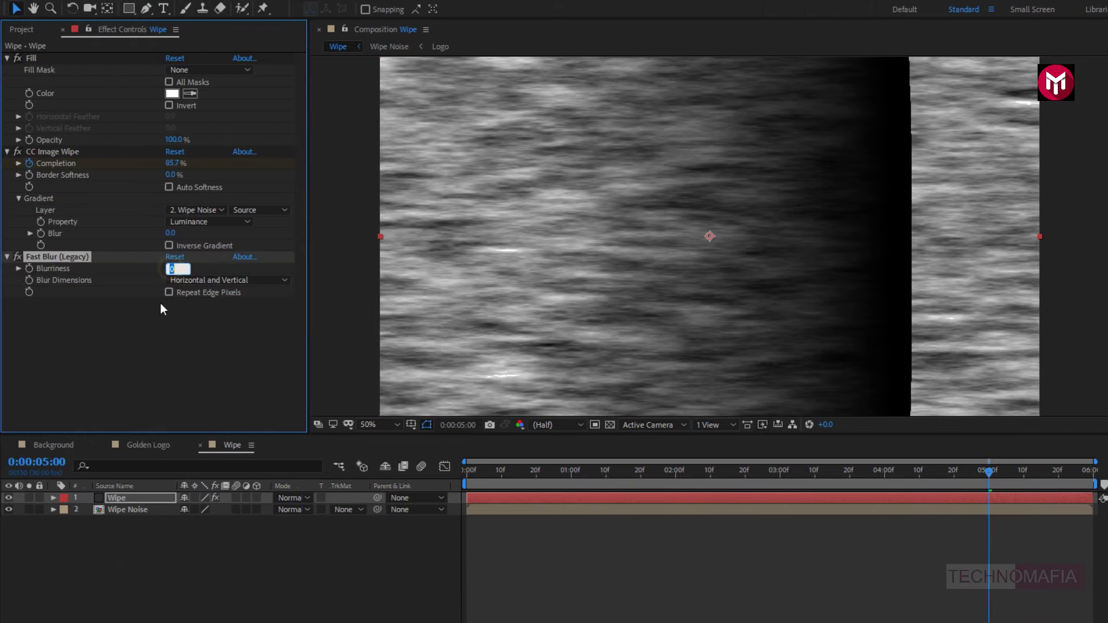
type("5")
key("Return")
- Hide the Wipe Noise layer and preview the wipe animation
key("space")
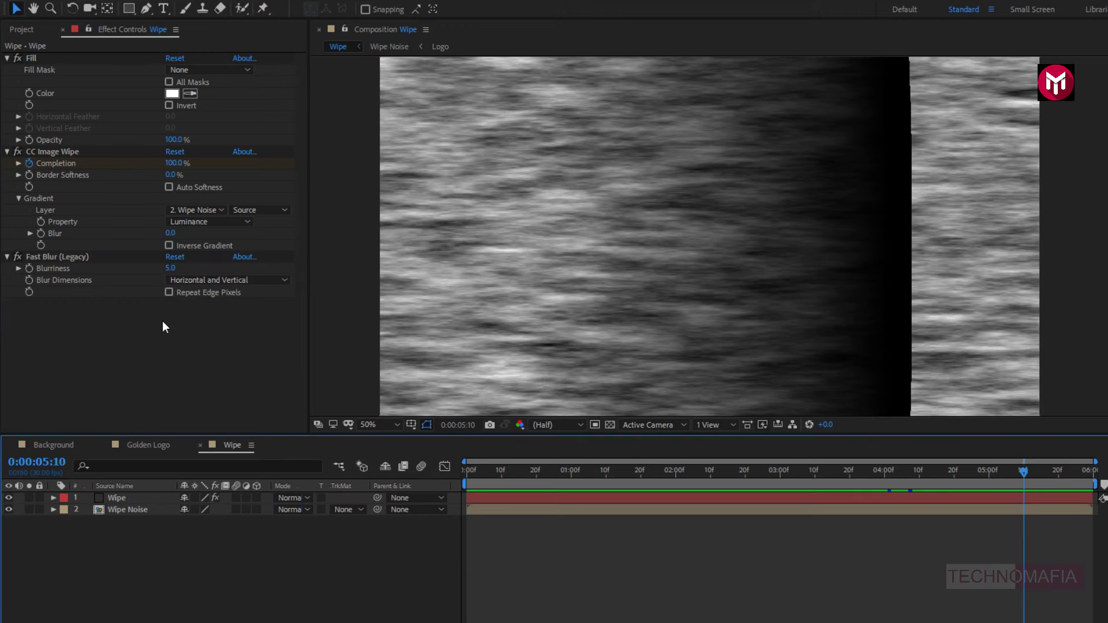
left_click(9, 510)
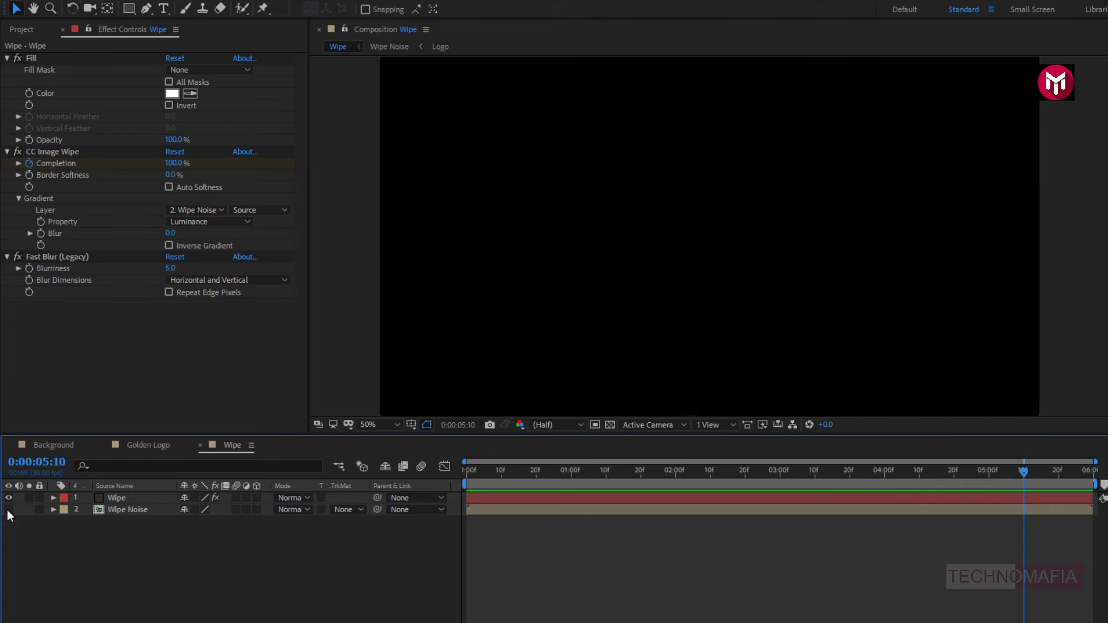
left_click_drag(1025, 474, 966, 472)
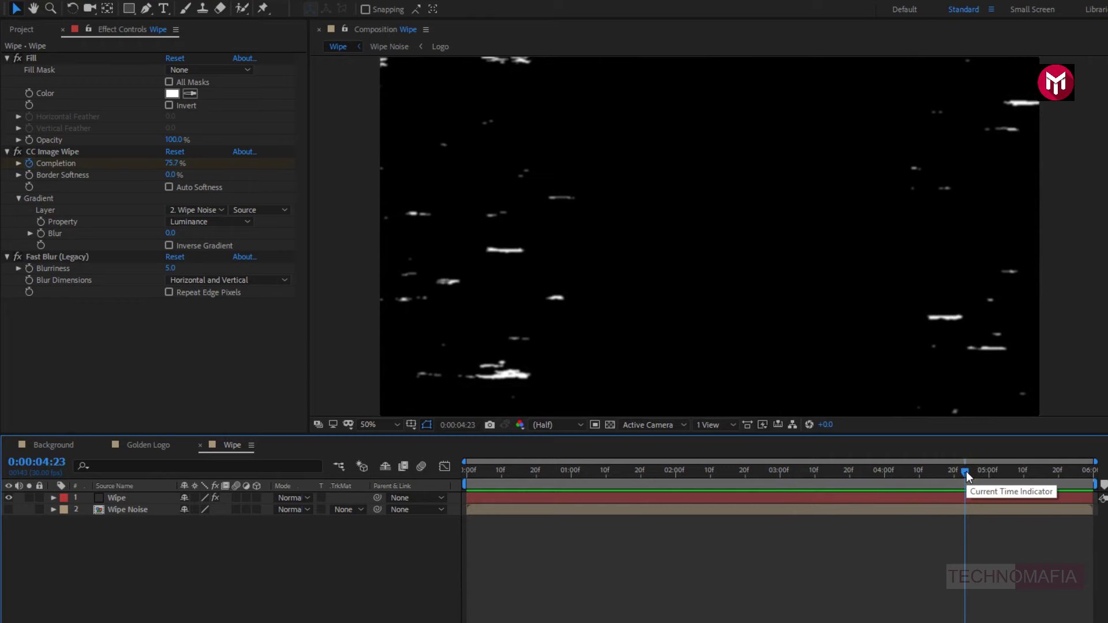
- Create a new 1920 x 1080, 30 fps, six-second composition named Logo Animation
key("ctrl+n")
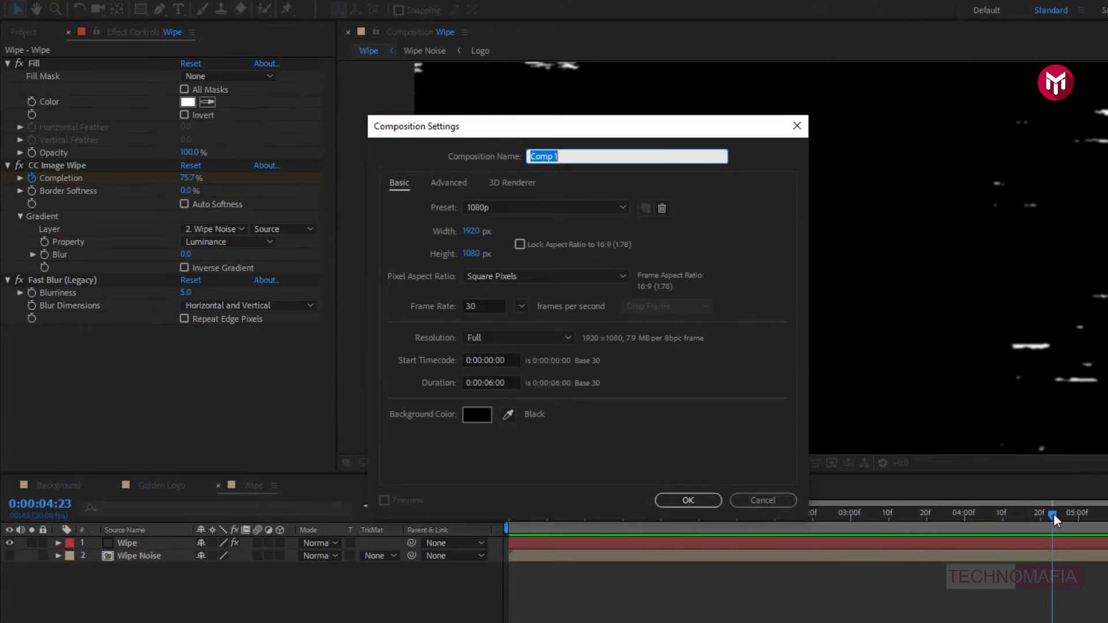
type("Logo Animation")
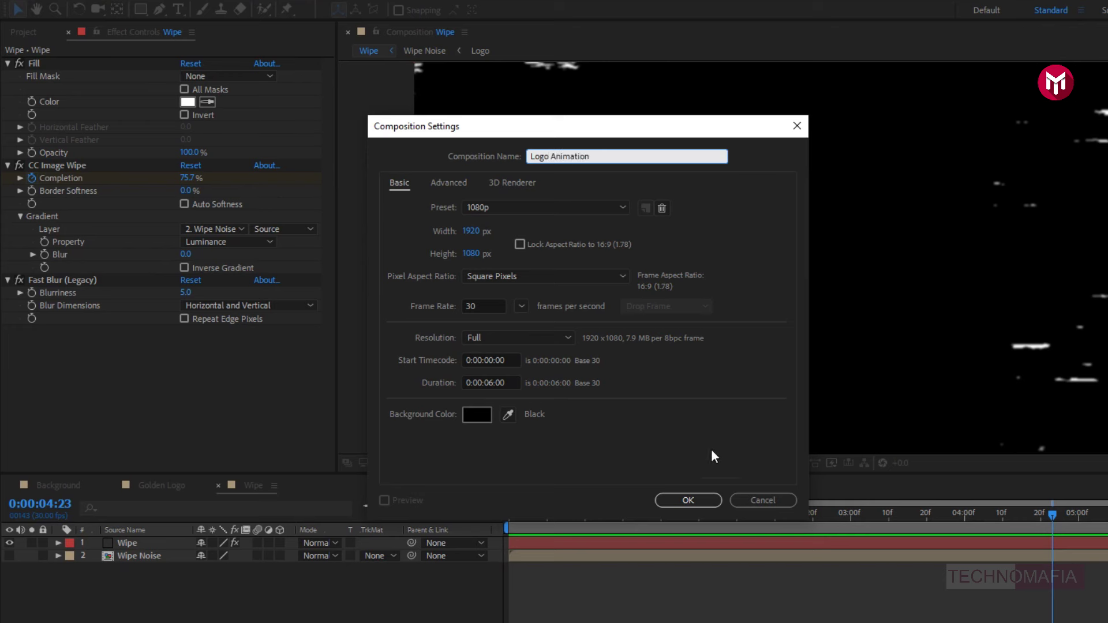
left_click(678, 499)
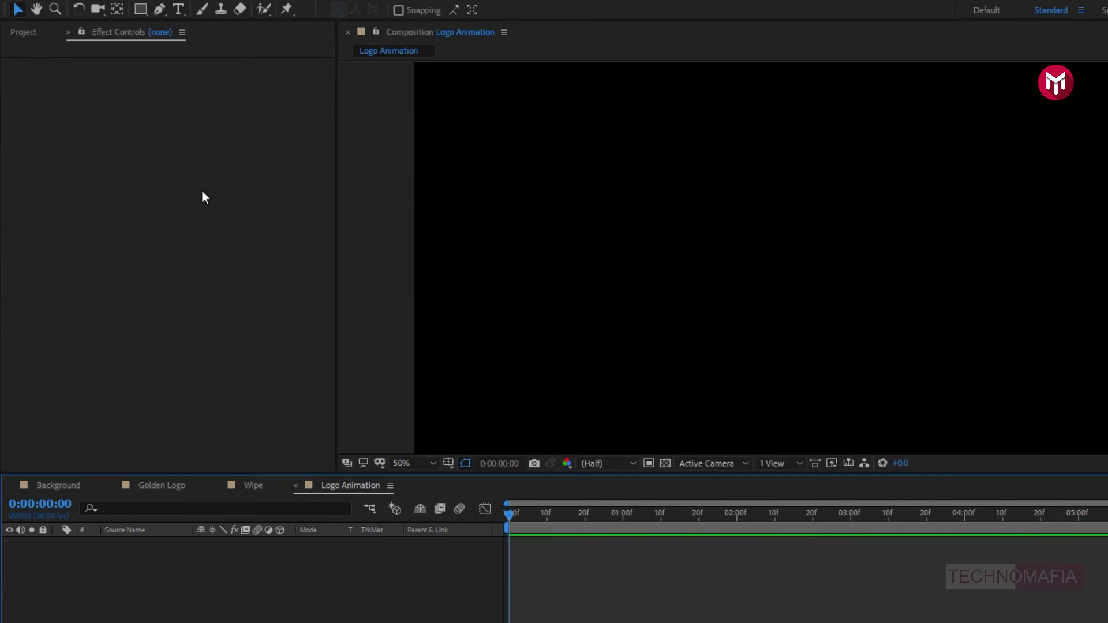
- Add the Background, Logo and Wipe compositions to the Logo Animation timeline, stacked with Wipe above Logo and Background at the bottom
left_click(26, 35)
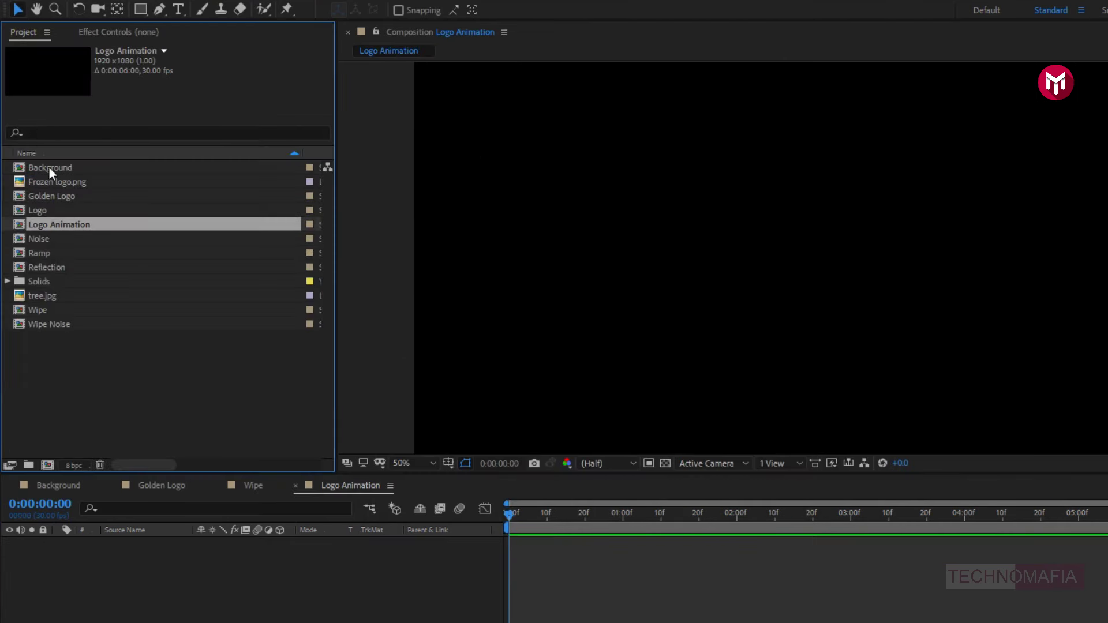
left_click(48, 166)
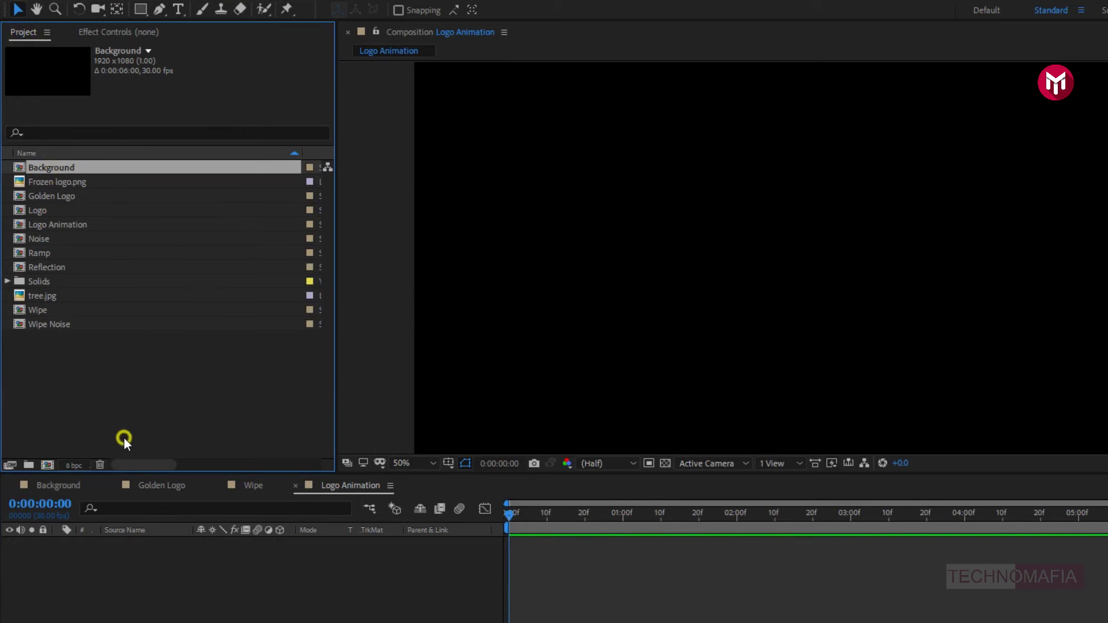
left_click_drag(124, 438, 139, 577)
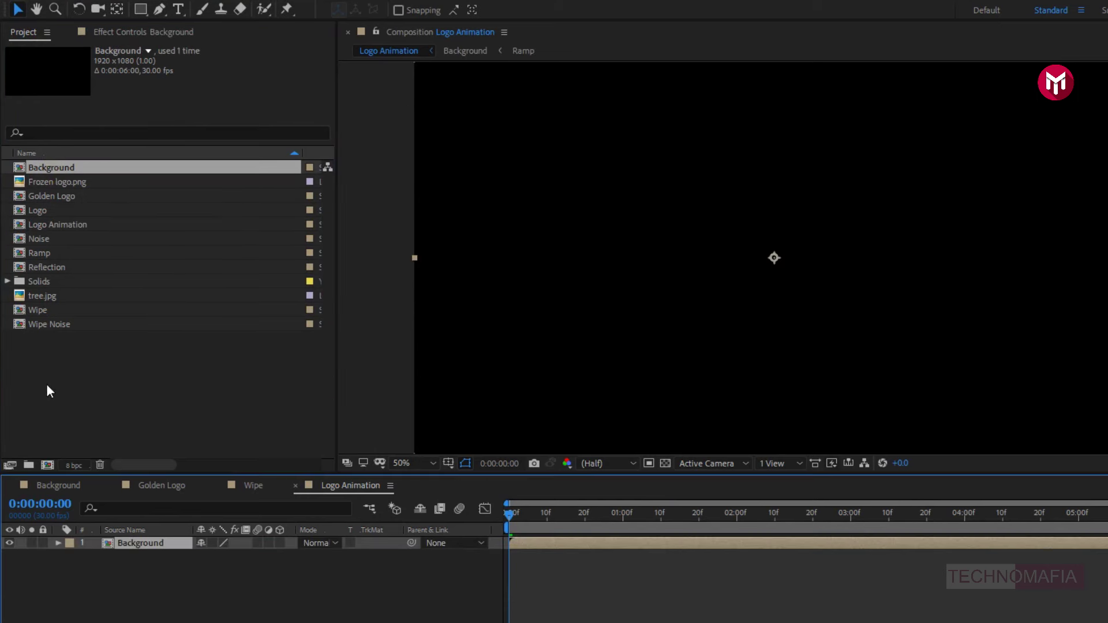
left_click(36, 209)
left_click_drag(36, 209, 134, 538)
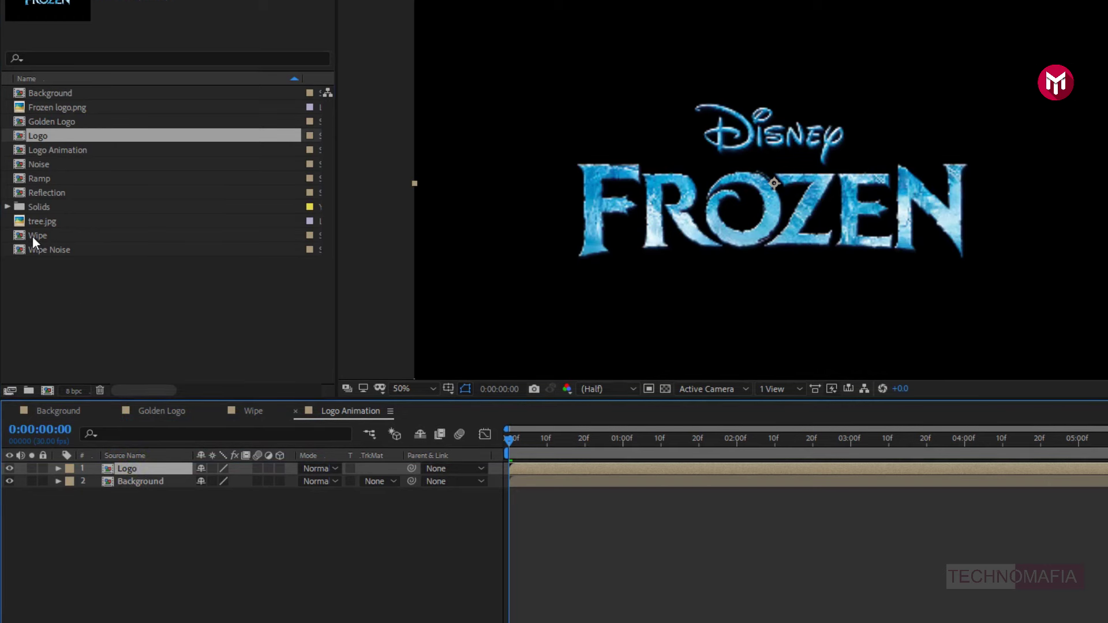
left_click_drag(33, 237, 130, 465)
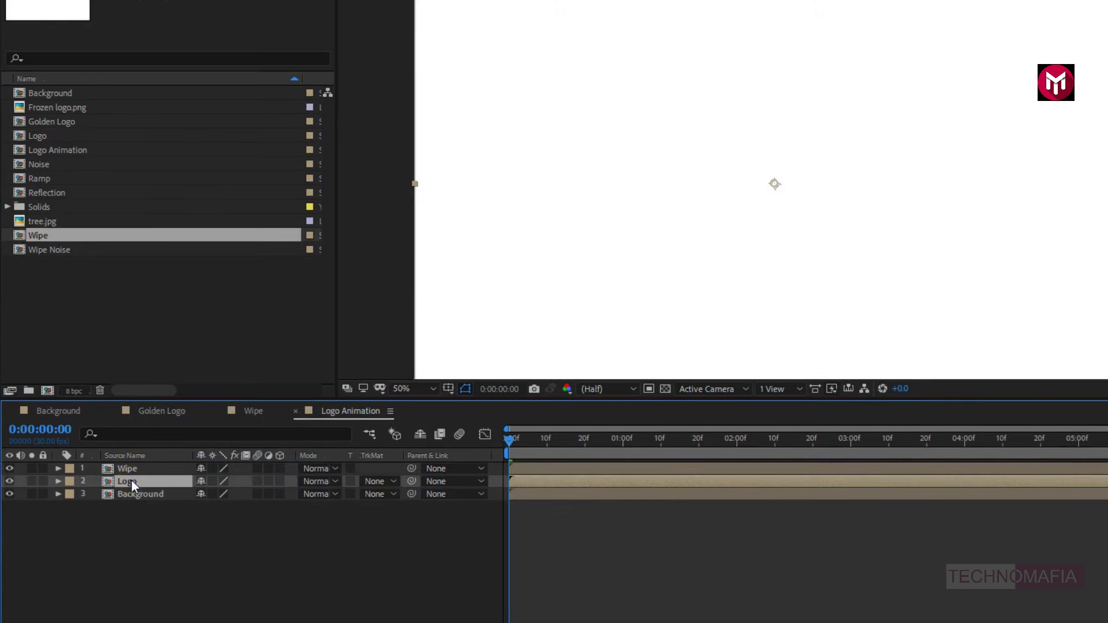
- Set the Logo layer's track matte to Luma Inverted Matte "Wipe" and scrub through the start of the reveal
left_click(376, 484)
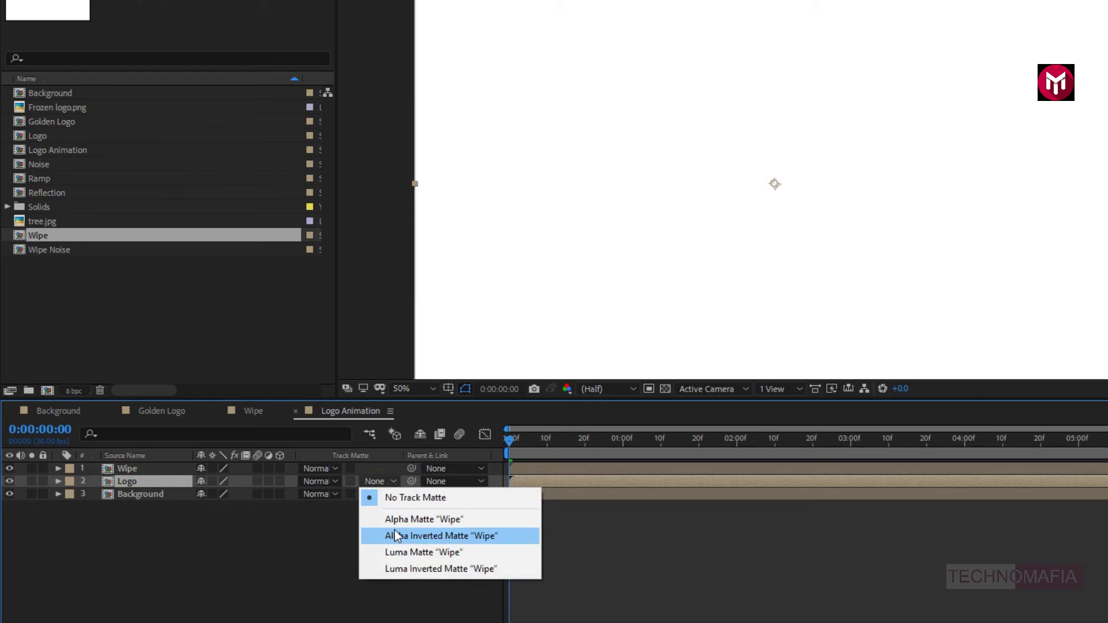
left_click(397, 570)
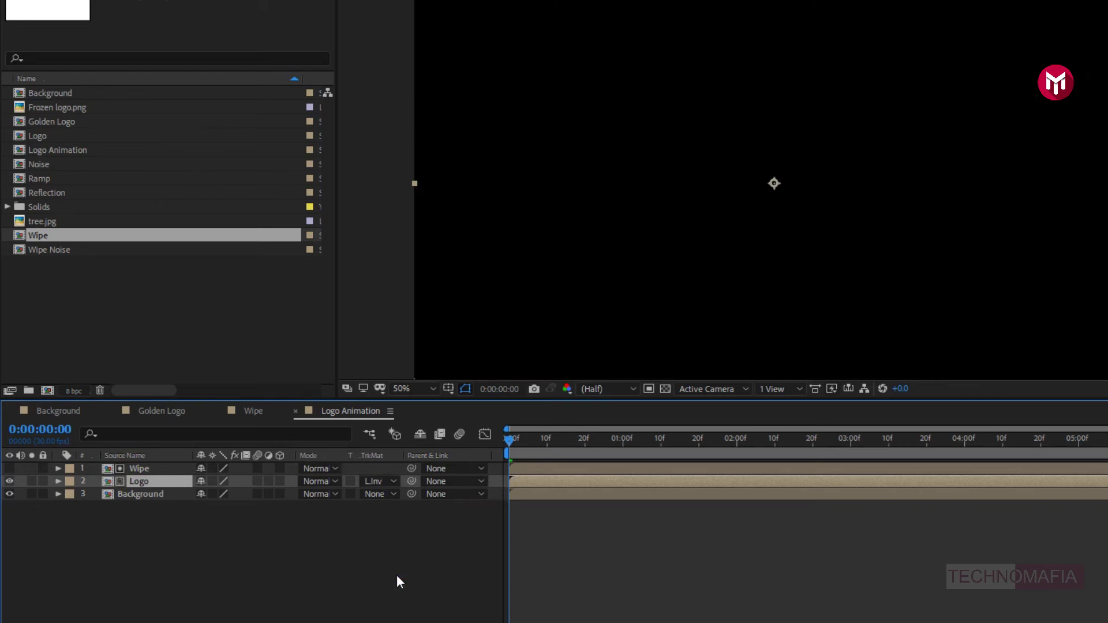
left_click_drag(510, 439, 638, 446)
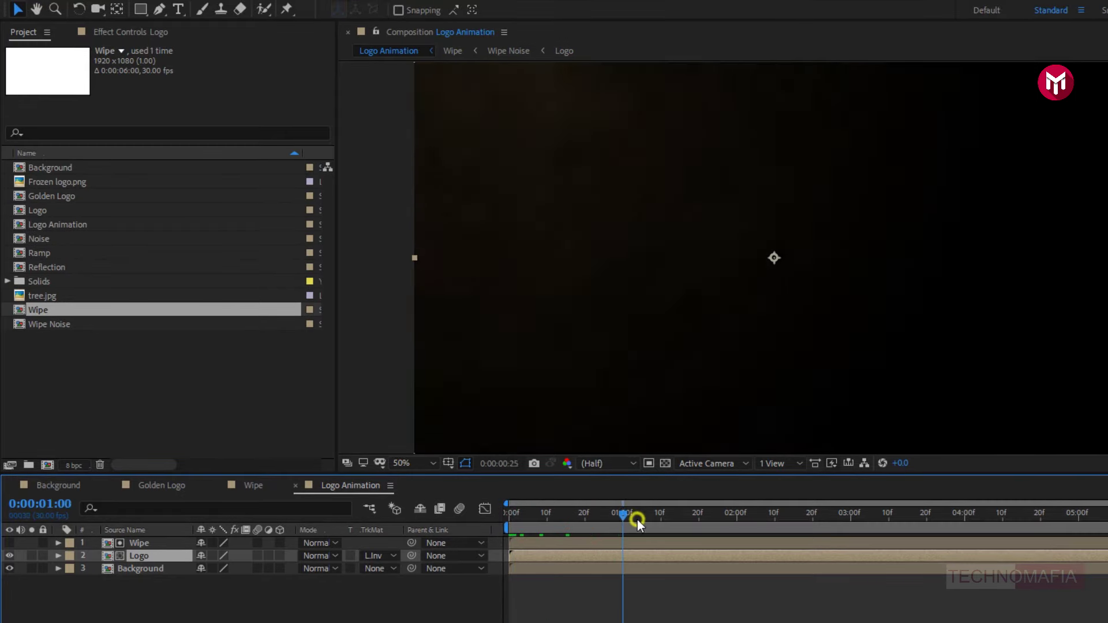
- Scrub through the rest of the blue logo reveal and add the Golden Logo composition as the topmost layer in Logo Animation
left_click_drag(637, 521, 1058, 507)
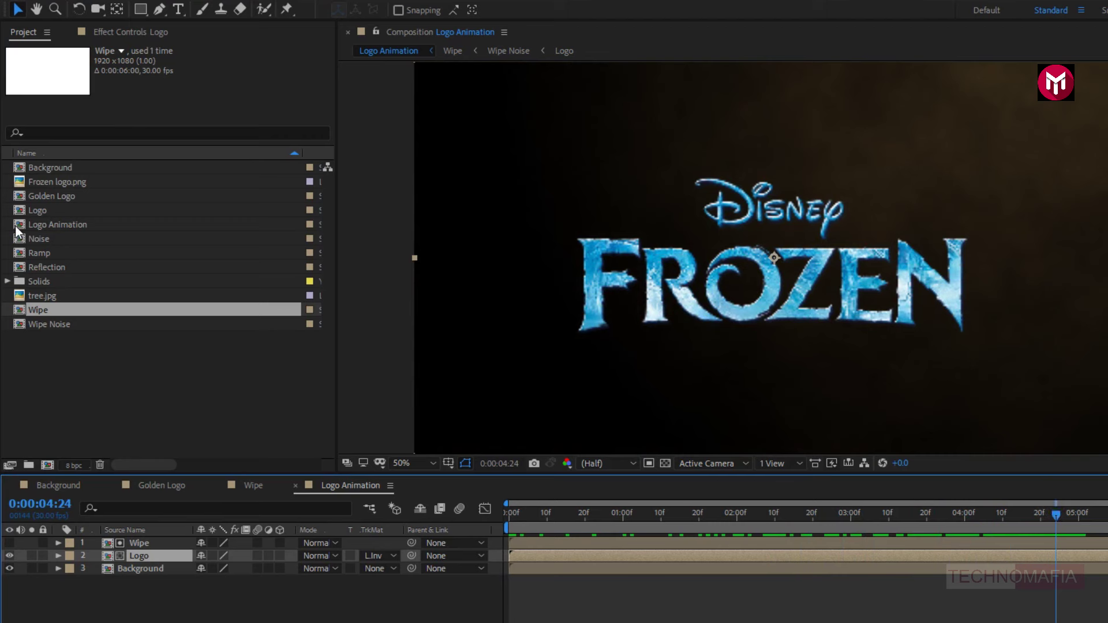
left_click(36, 196)
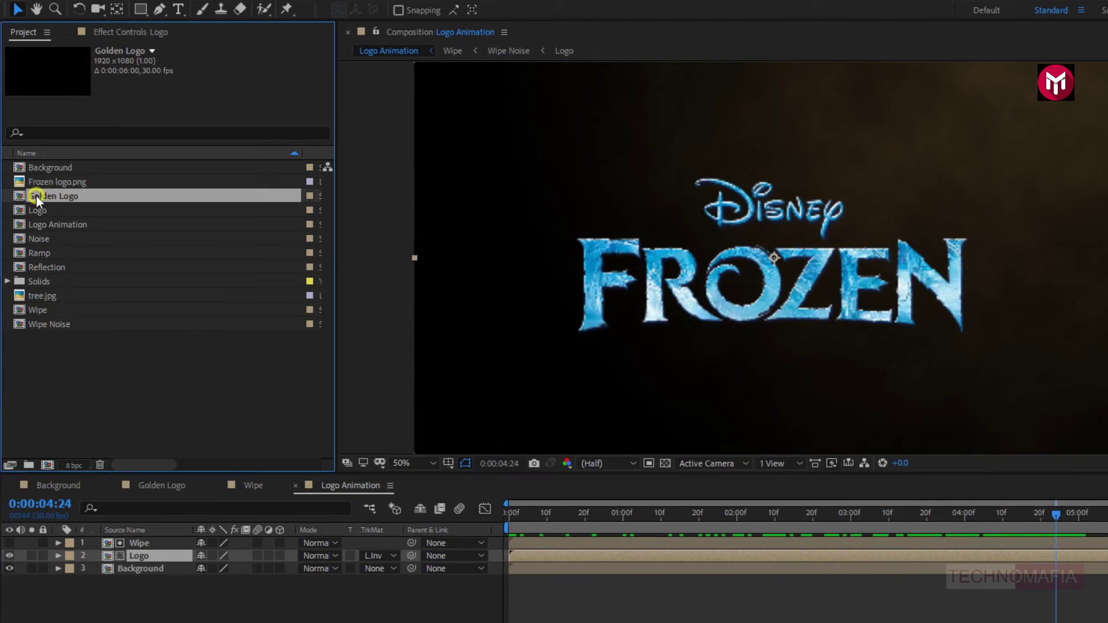
left_click_drag(44, 196, 138, 544)
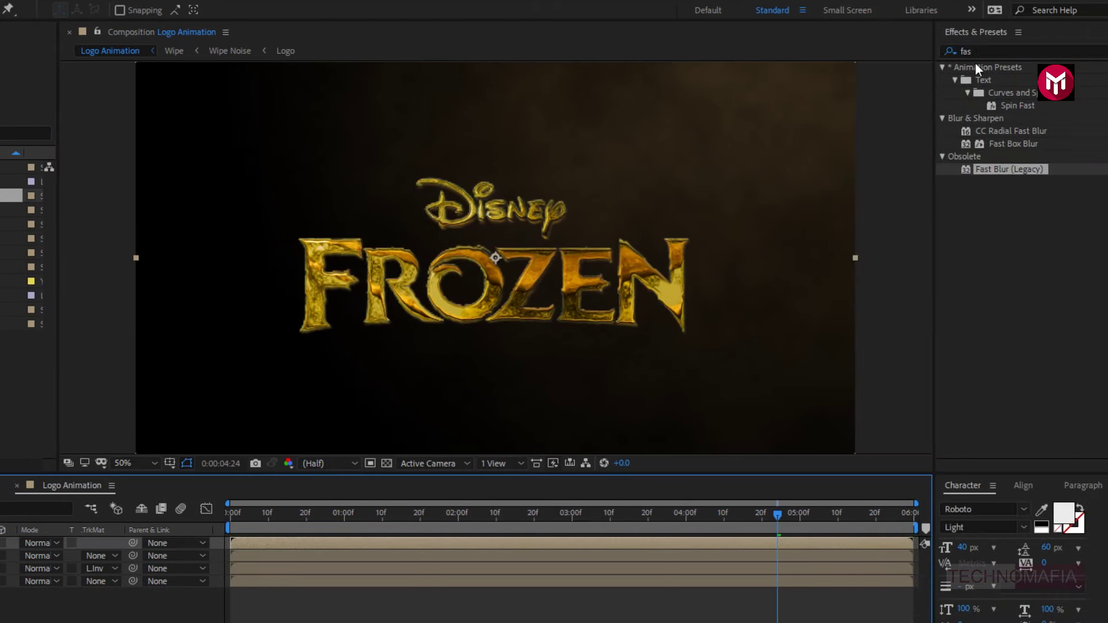
- Find the Glow effect and apply it to the Golden Logo layer
left_click(969, 50)
left_click_drag(970, 50, 955, 52)
type("glow")
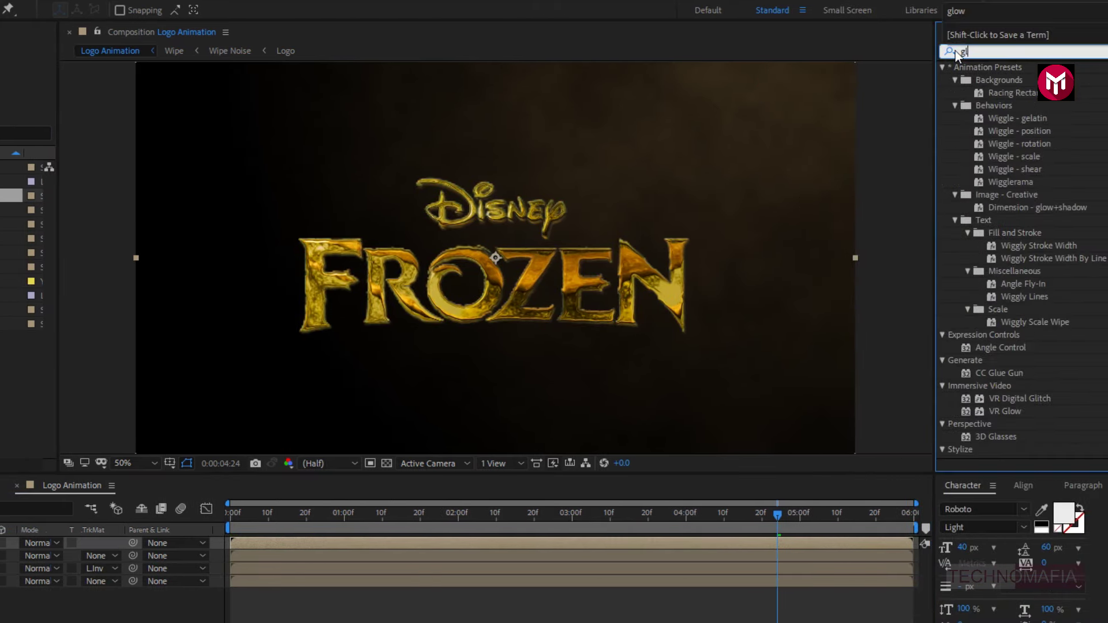
double_click(999, 142)
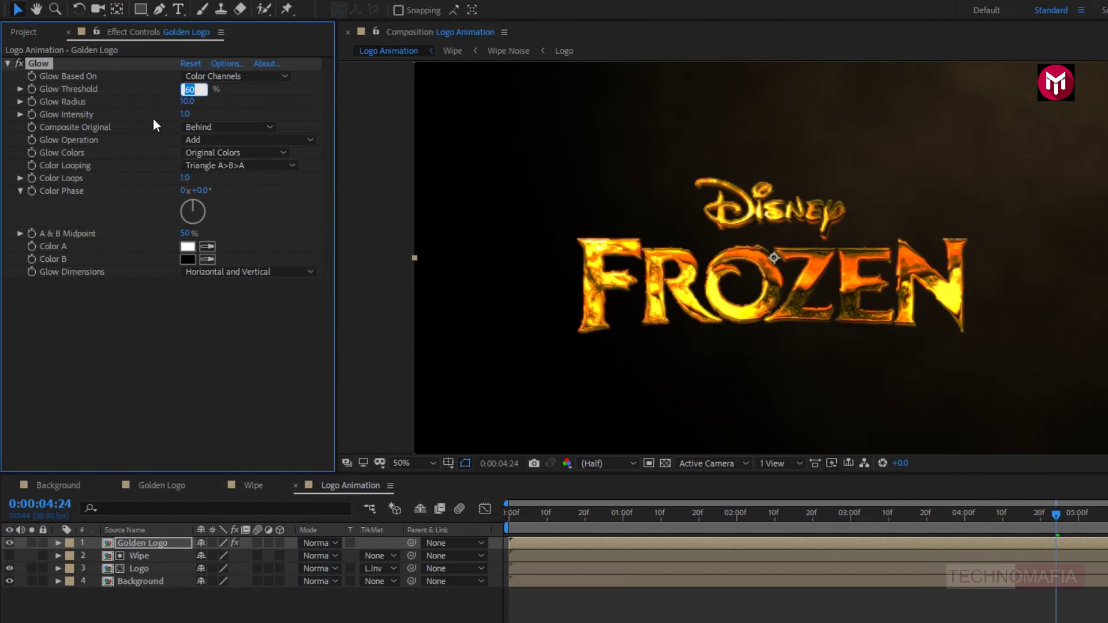
- Set the Golden Logo's Glow Threshold to 80%, Glow Radius to 35 and Glow Operation to Screen
type("80")
key("Return")
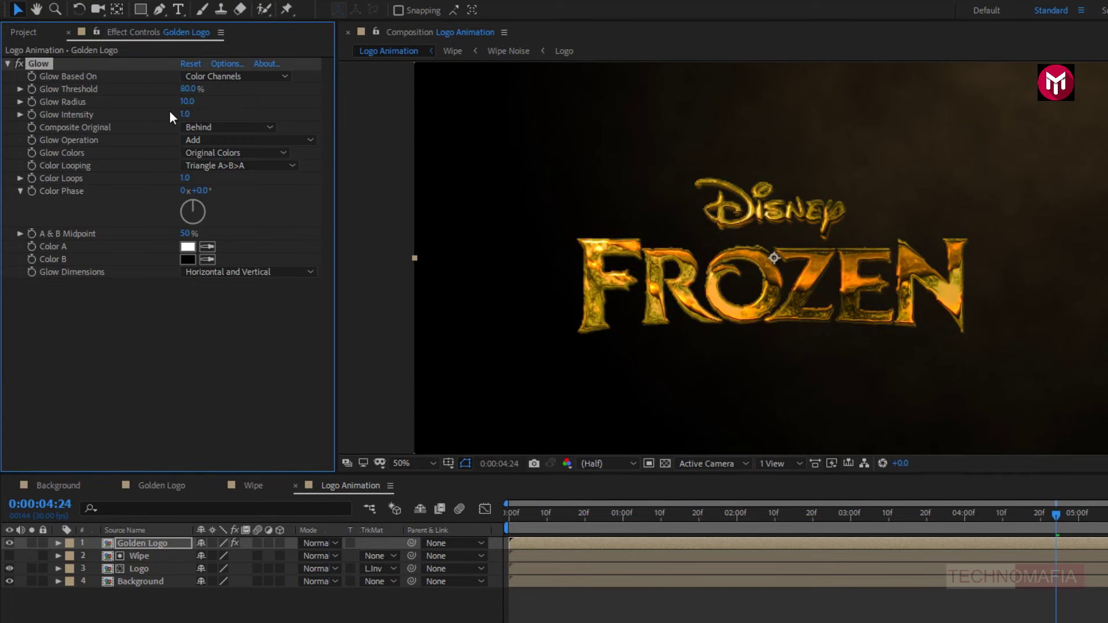
left_click(185, 102)
type("35")
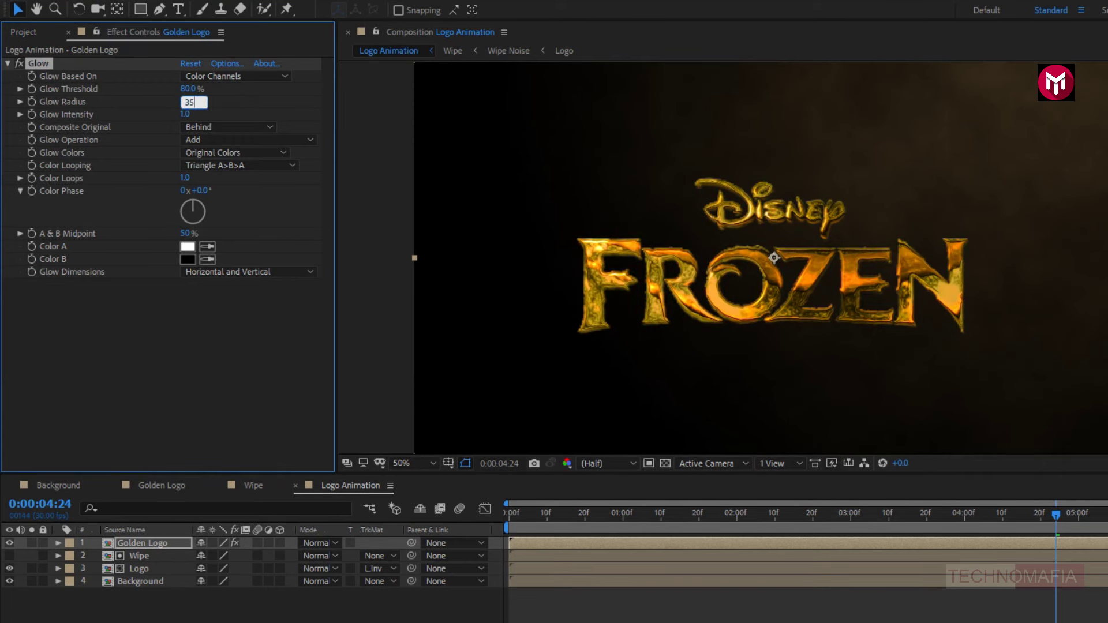
key("Return")
left_click(197, 140)
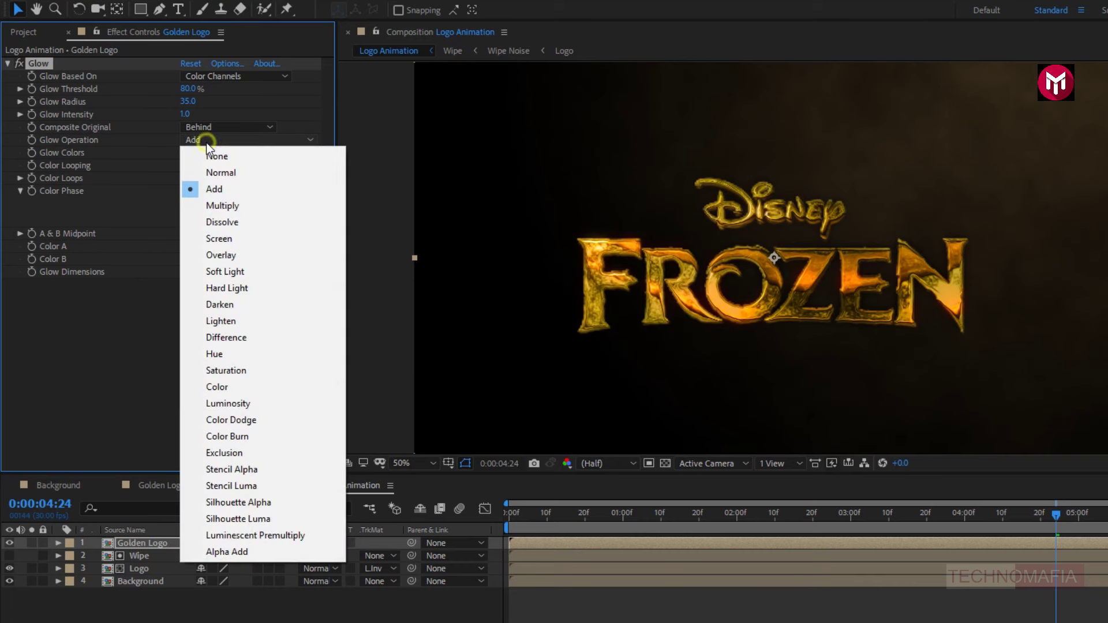
left_click(220, 239)
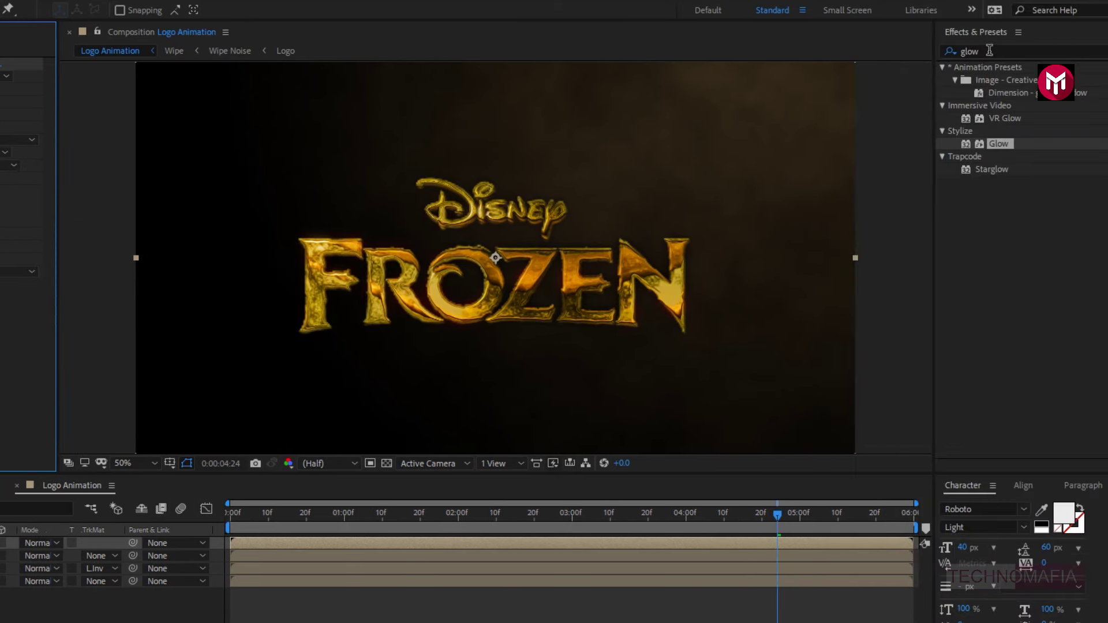
- Find the Camera Lens Blur effect and apply it to the Golden Logo layer
left_click(989, 51)
type("ca")
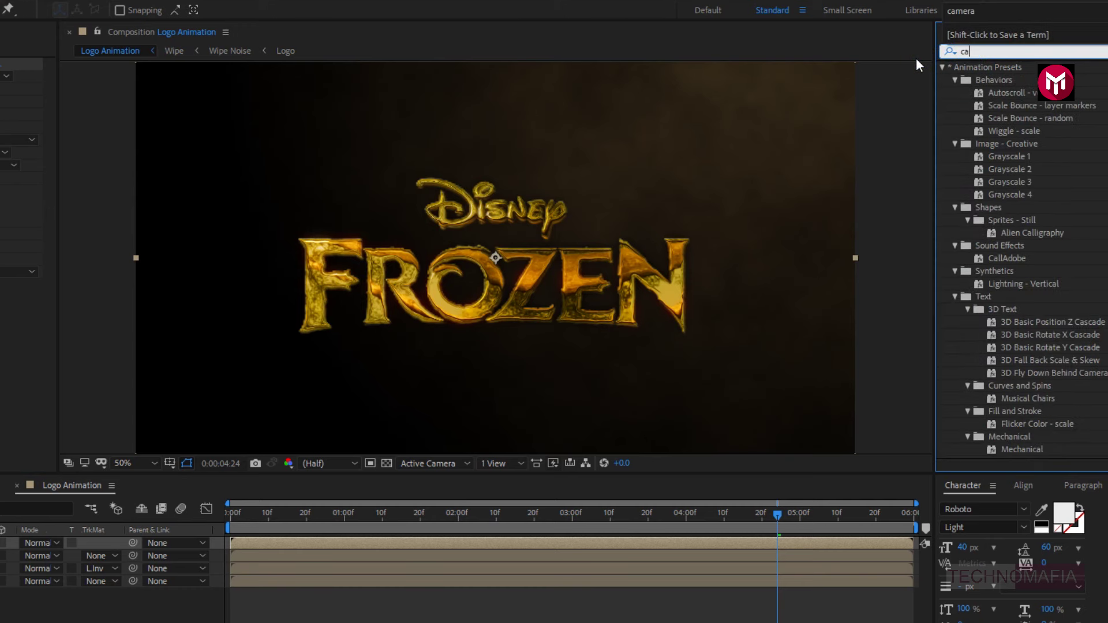
type("me")
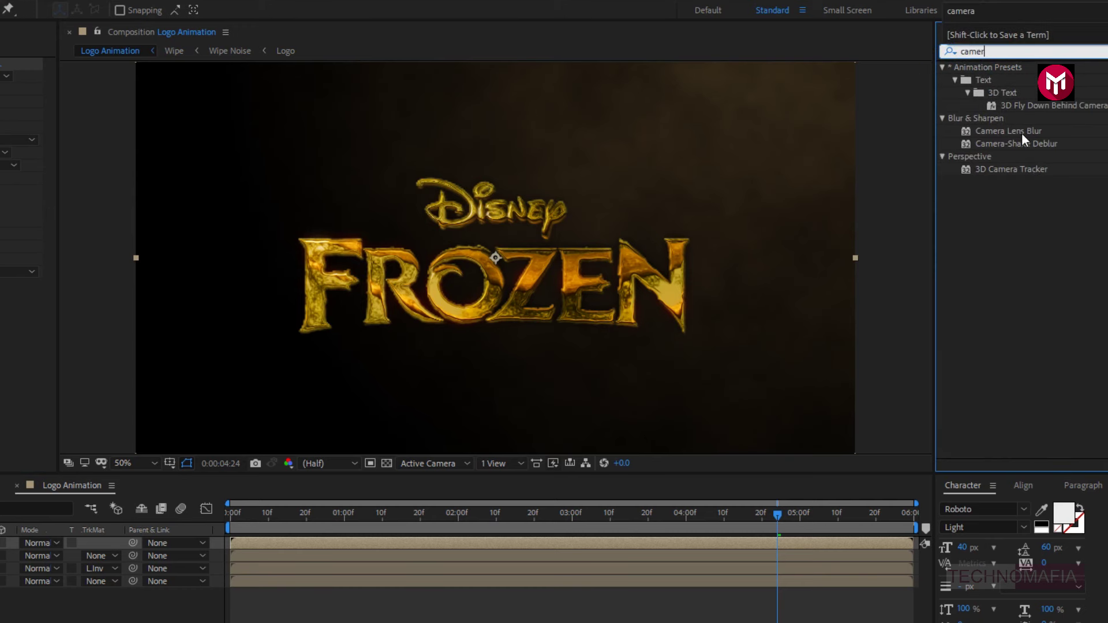
type("r")
double_click(1021, 133)
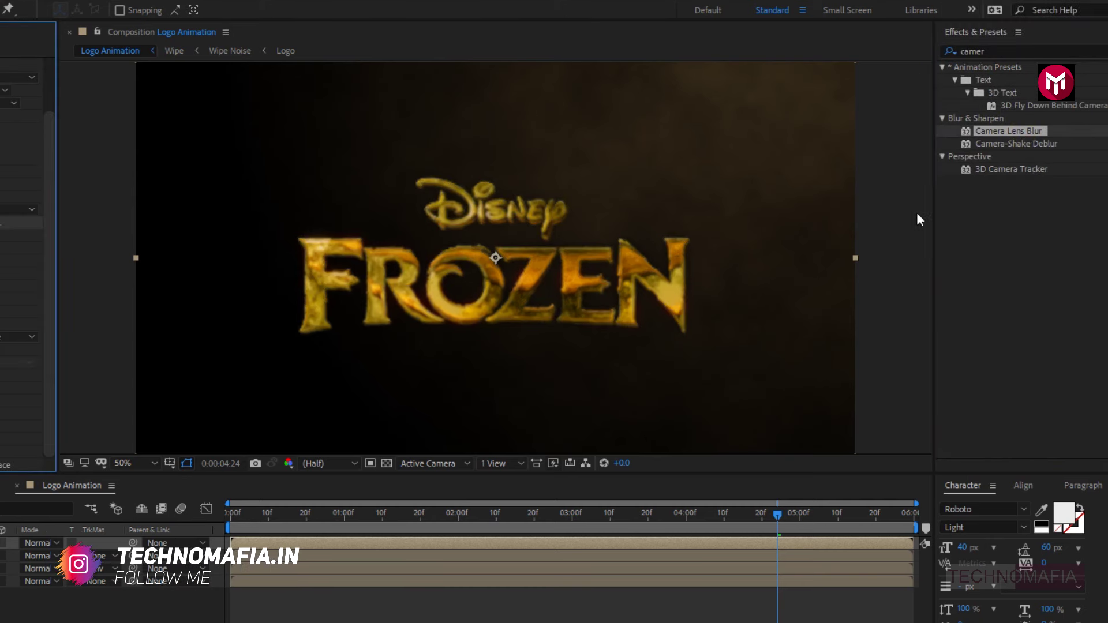
- Keyframe the Camera Lens Blur's Blur Radius on Golden Logo at 0 at two seconds and 25 at the composition start
left_click(456, 517)
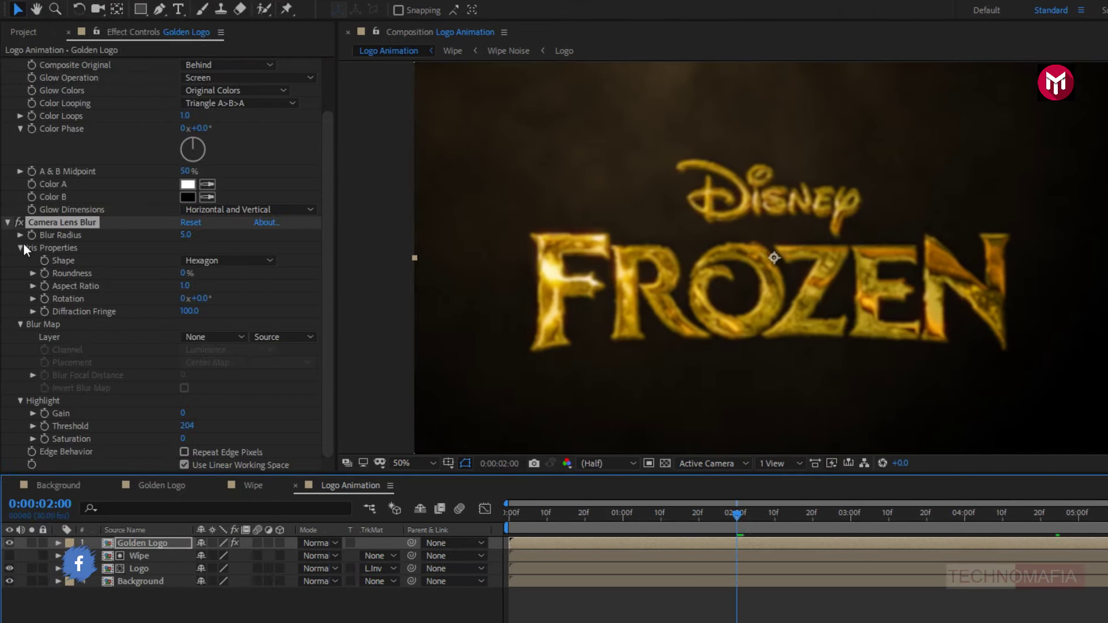
left_click(30, 236)
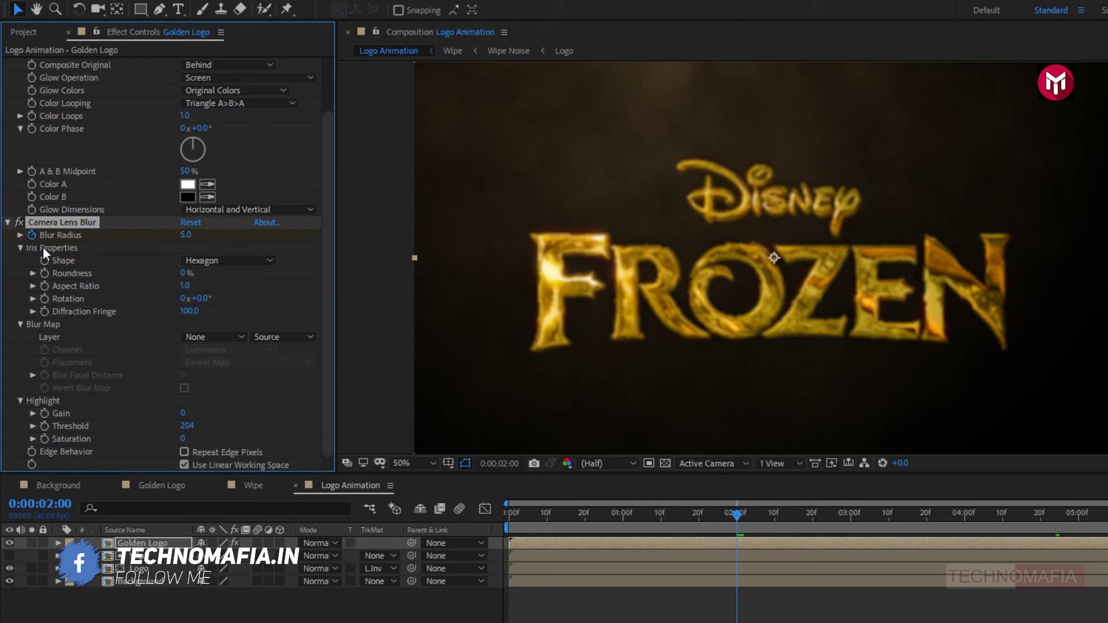
left_click(185, 236)
type("0")
key("Return")
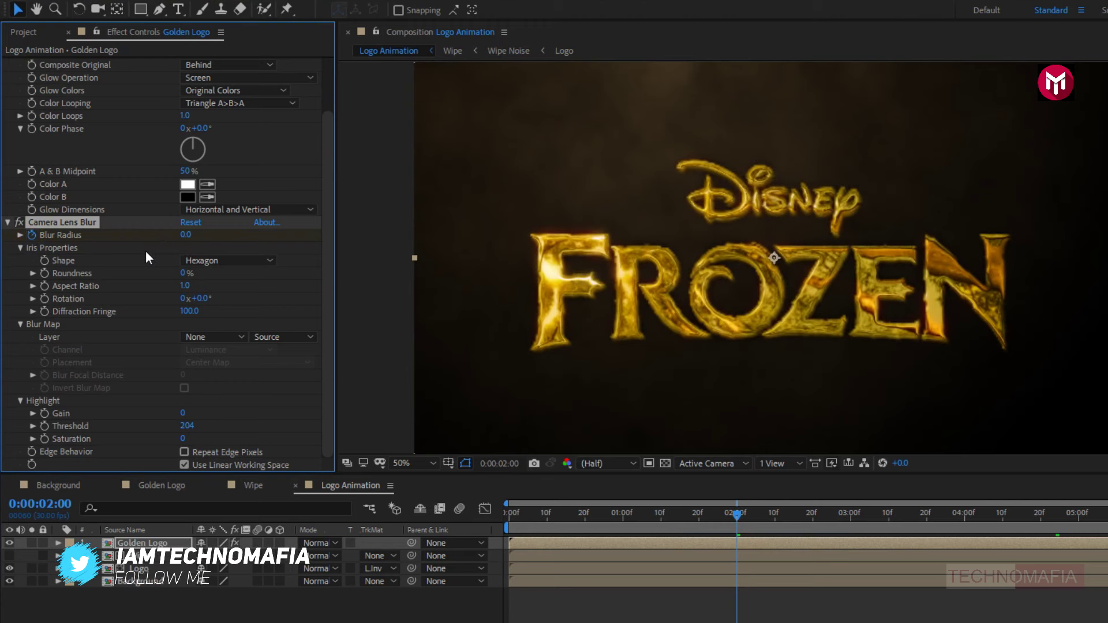
left_click(508, 515)
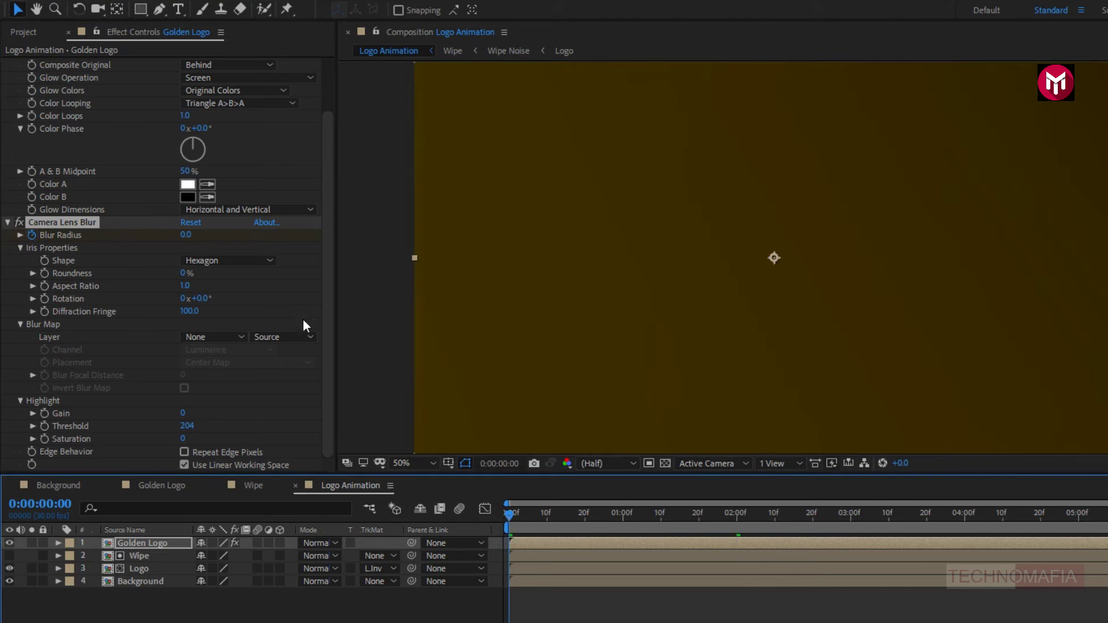
left_click(188, 236)
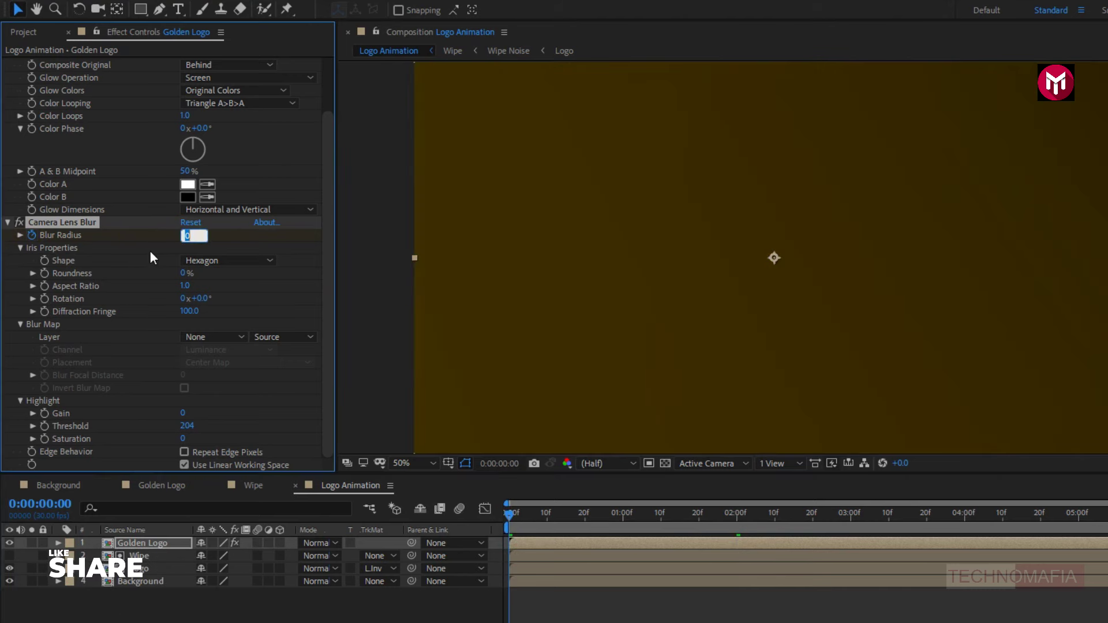
type("25")
key("Return")
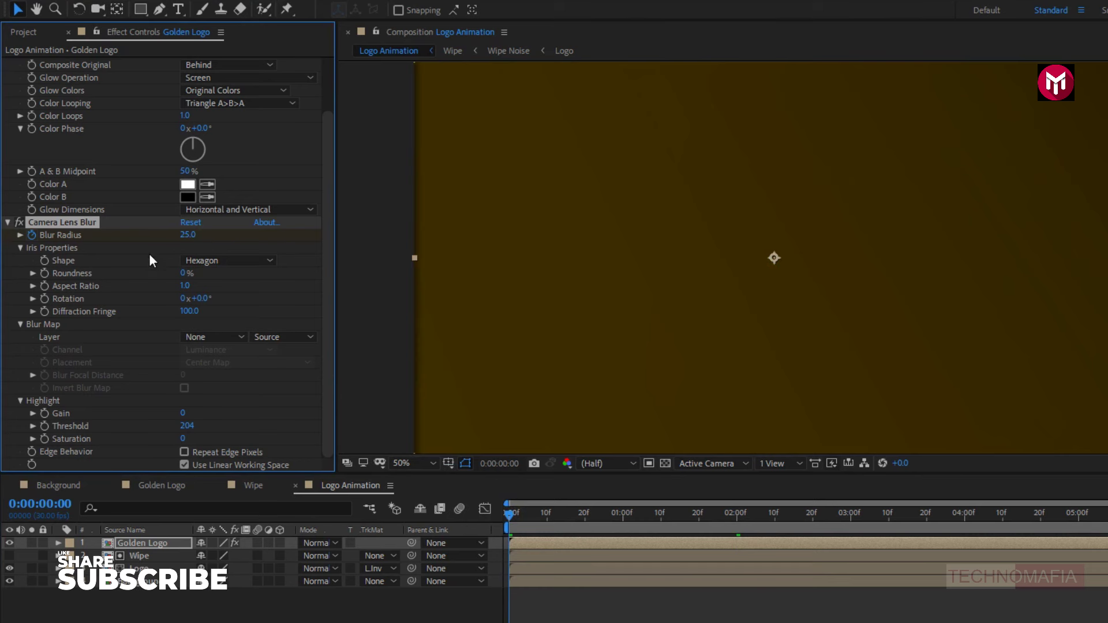
- Reveal the Golden Logo's keyframes and apply Easy Ease In to the Blur Radius keyframe at two seconds
key("u")
left_click(142, 548)
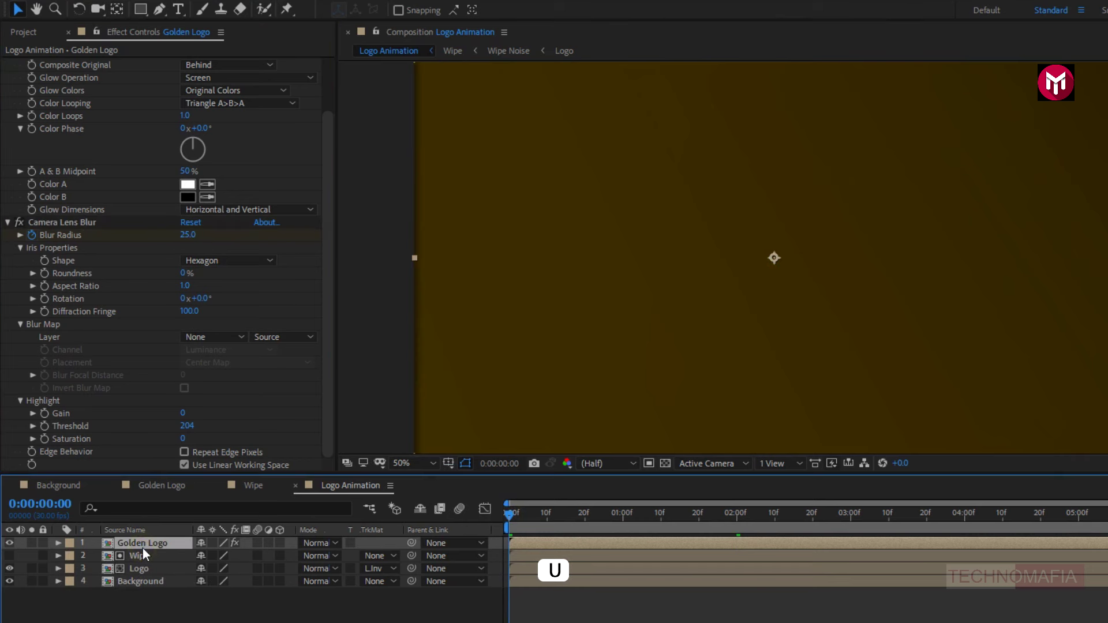
key("u")
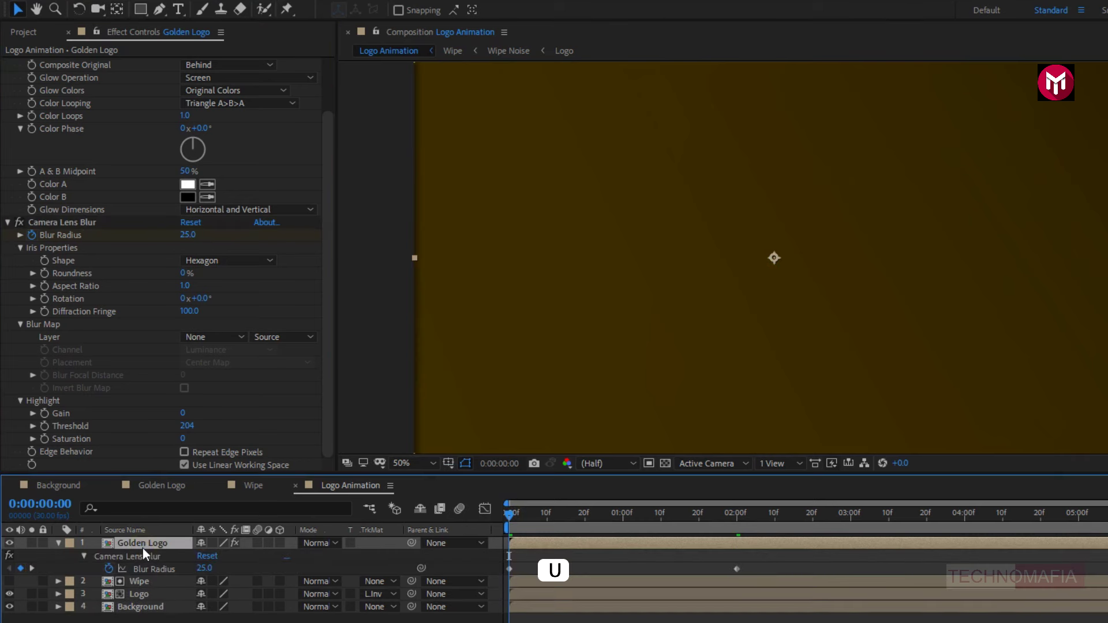
right_click(735, 570)
mouse_move(878, 559)
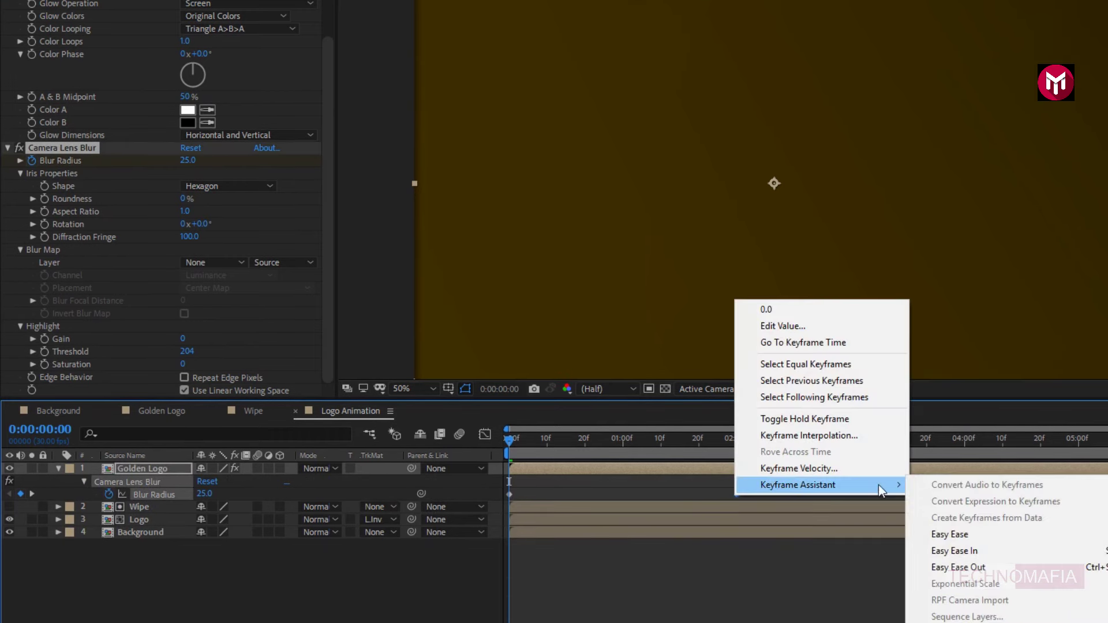
left_click(953, 551)
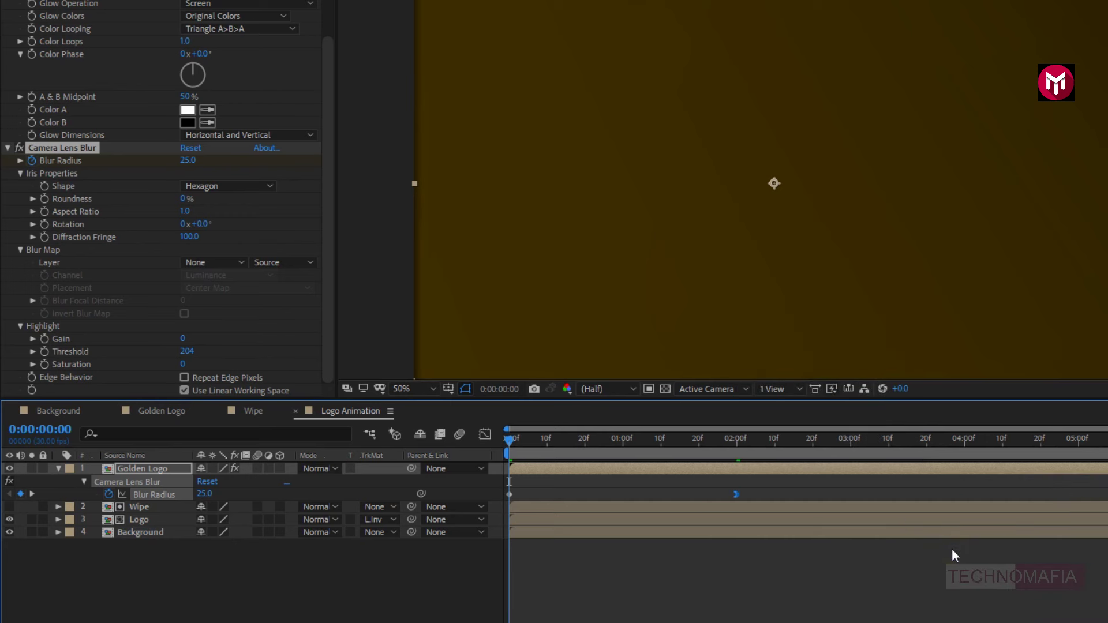
- Enable Repeat Edge Pixels for the Golden Logo's Camera Lens Blur and collapse the layer's properties
left_click(186, 377)
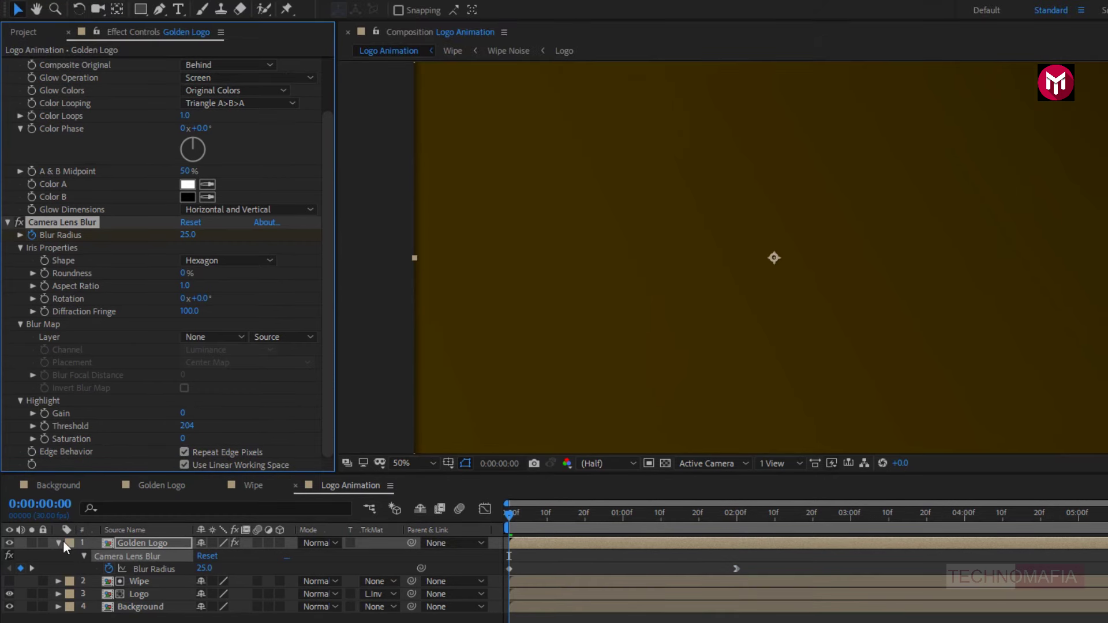
left_click(59, 468)
left_click(124, 545)
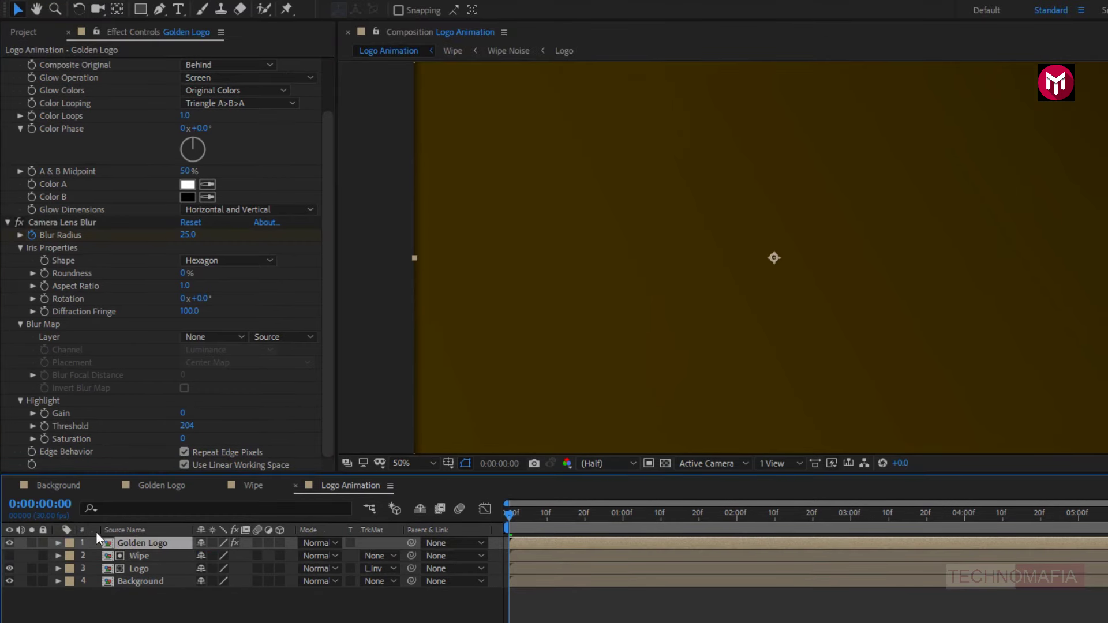
- Add the Wipe composition above Golden Logo, set Golden Logo's track matte to Luma Matte "Wipe", and scrub through the transition
left_click(23, 33)
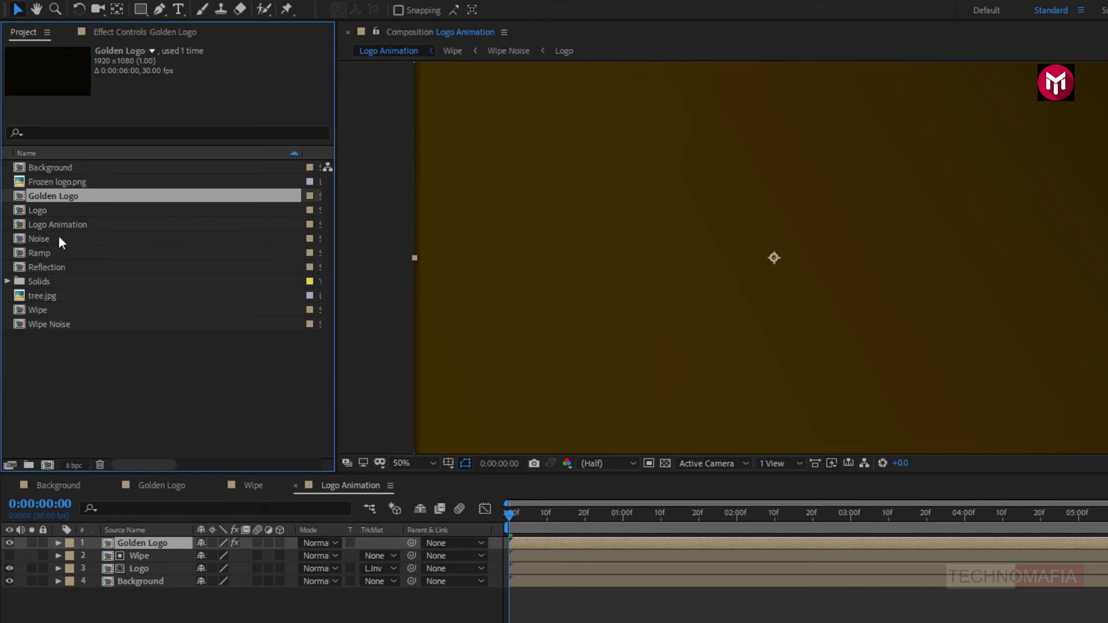
left_click(43, 306)
left_click_drag(42, 308, 147, 543)
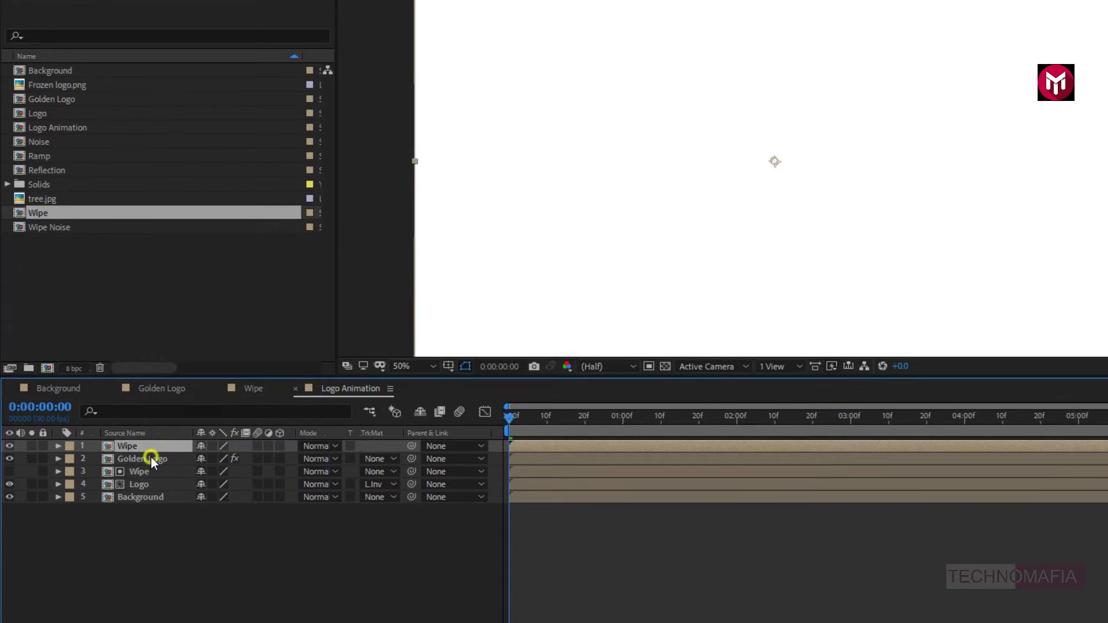
left_click(150, 458)
left_click(375, 459)
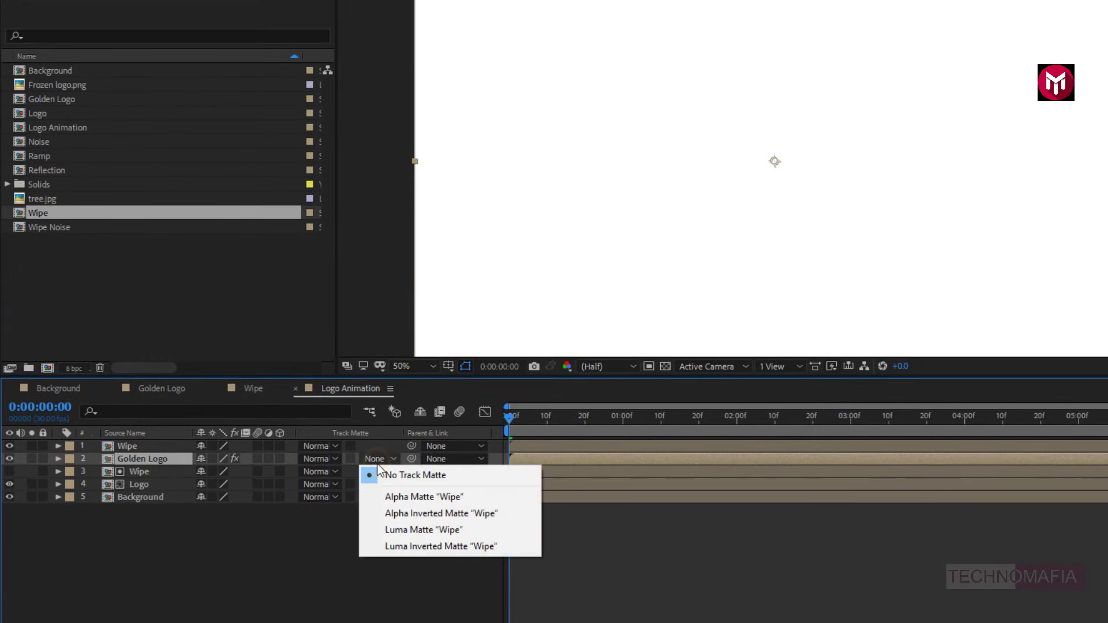
left_click(393, 530)
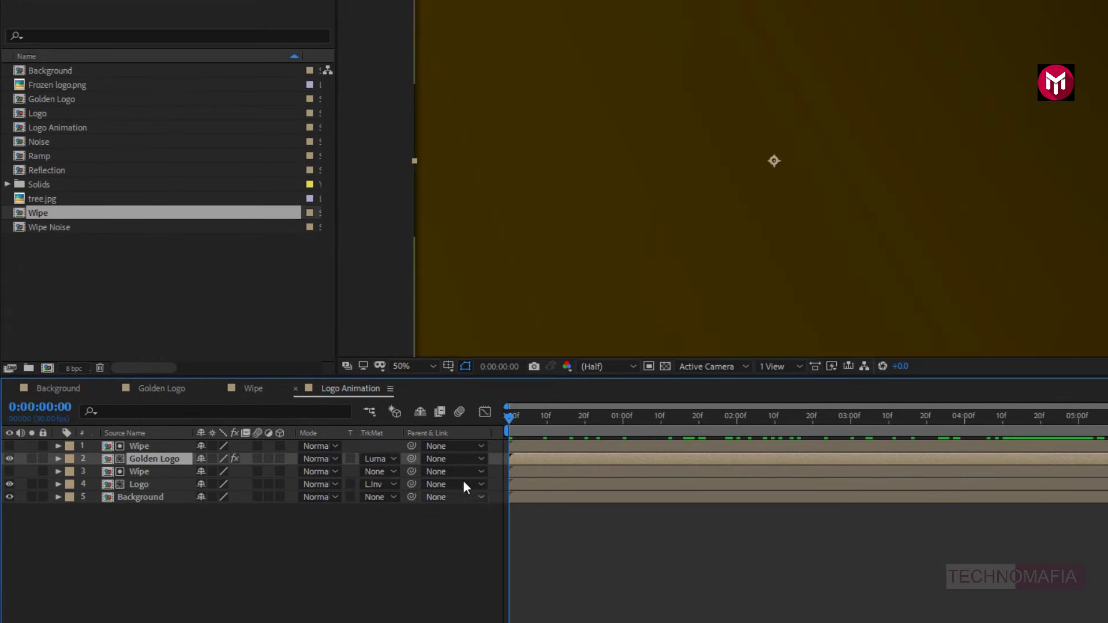
left_click_drag(509, 426, 668, 420)
left_click_drag(669, 468, 863, 482)
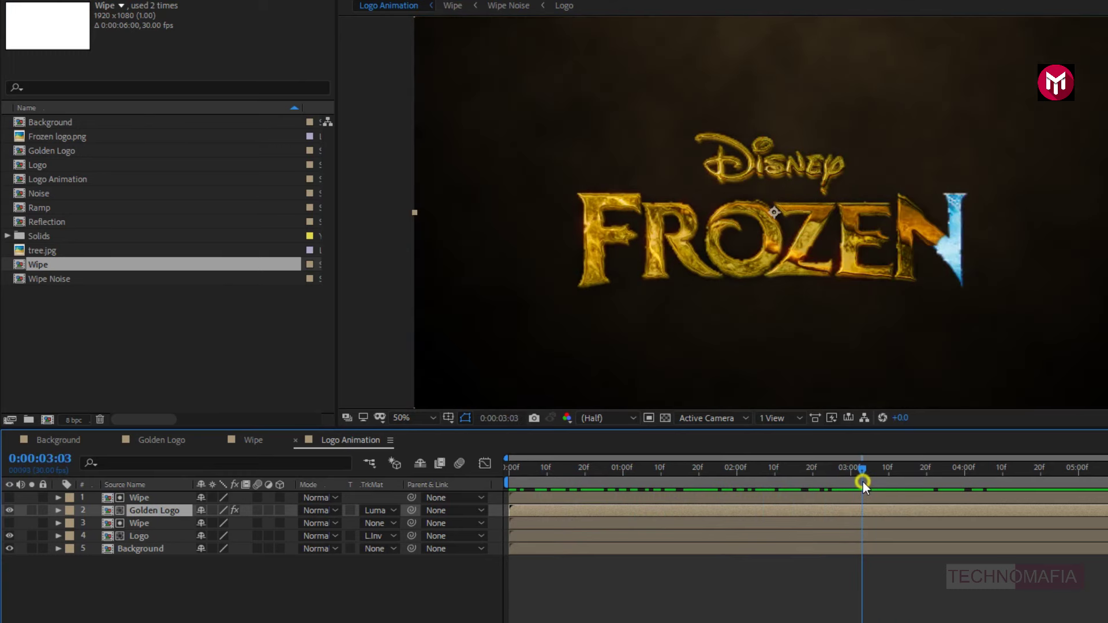
right_click(146, 606)
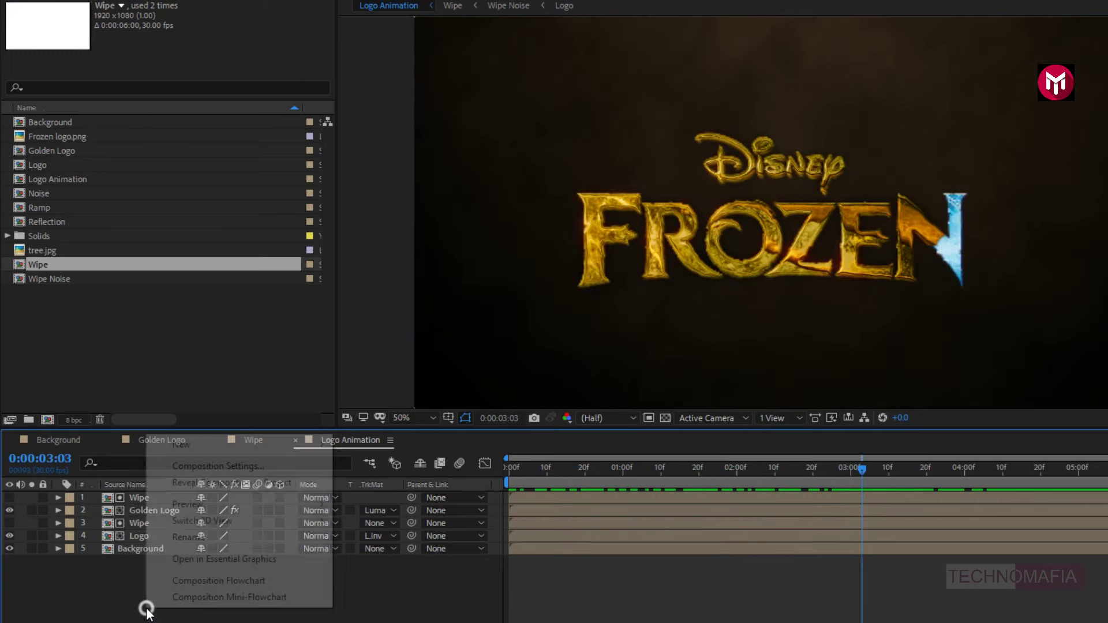
mouse_move(200, 447)
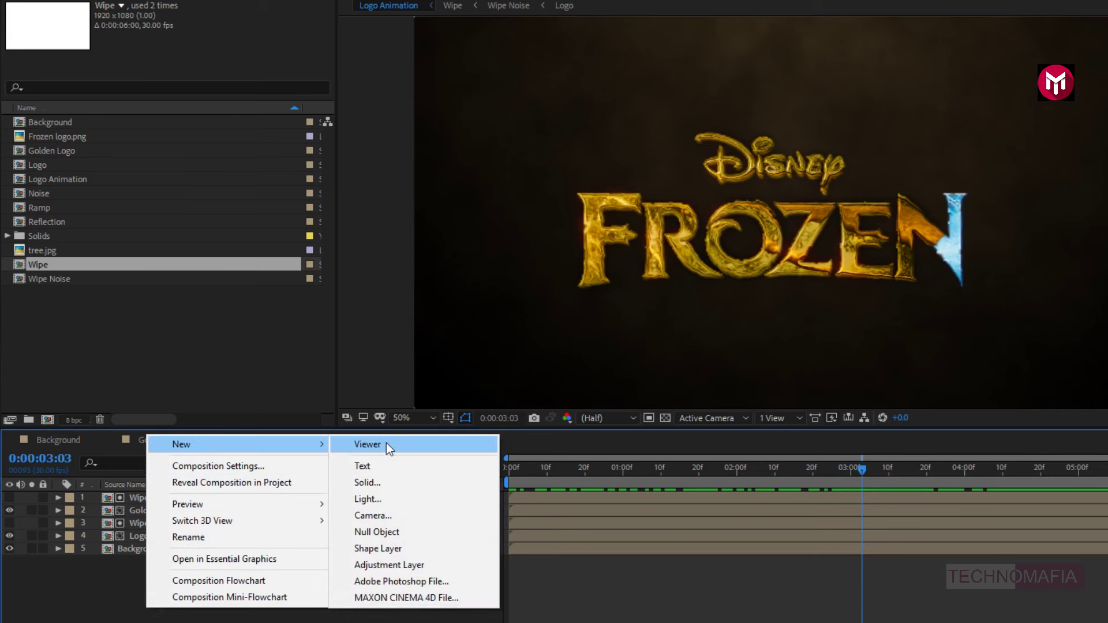
left_click(390, 479)
type("Display")
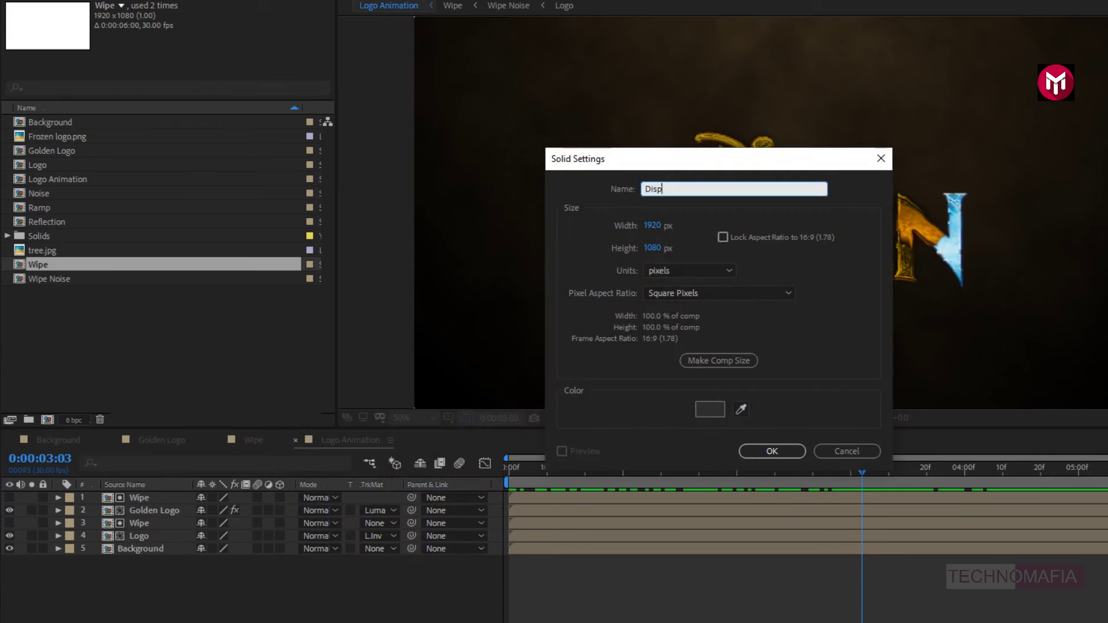
left_click(710, 409)
left_click_drag(531, 328, 574, 348)
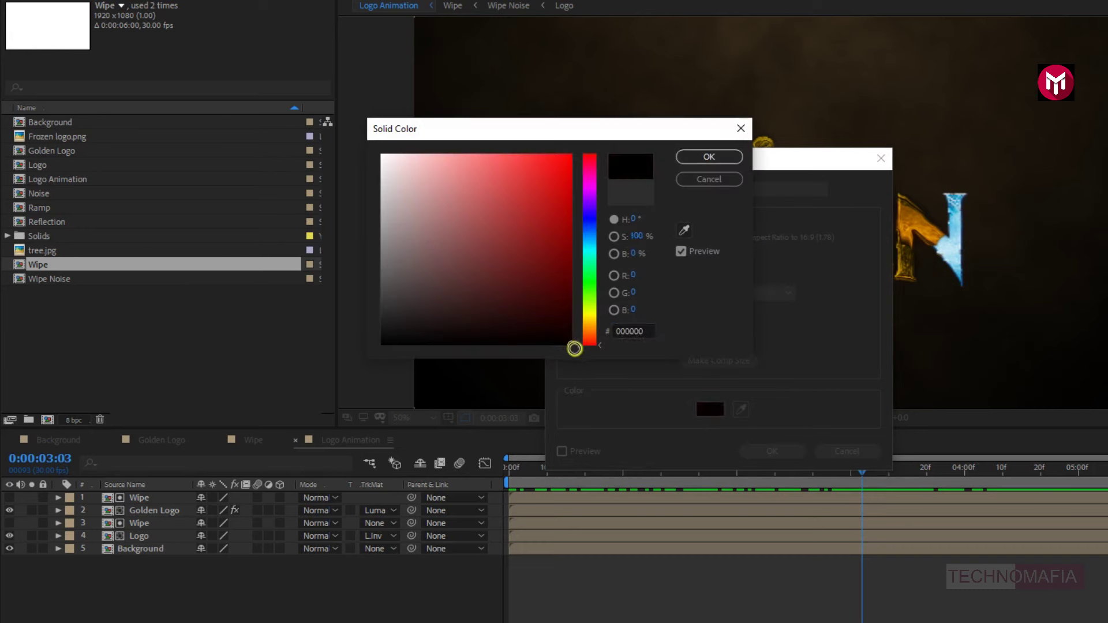
left_click(688, 158)
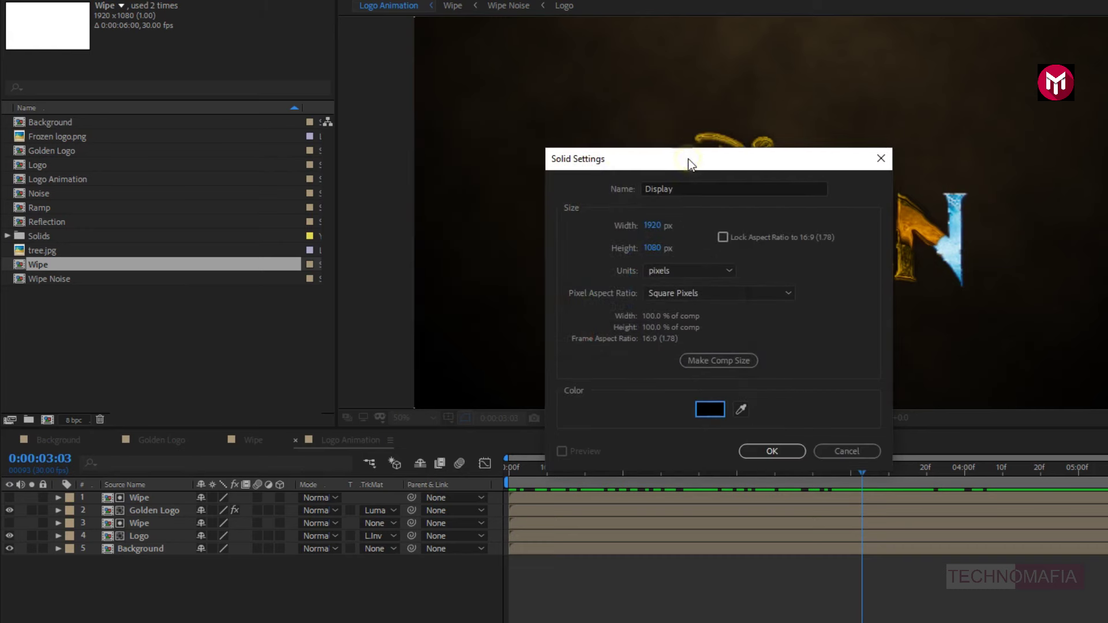
left_click(774, 451)
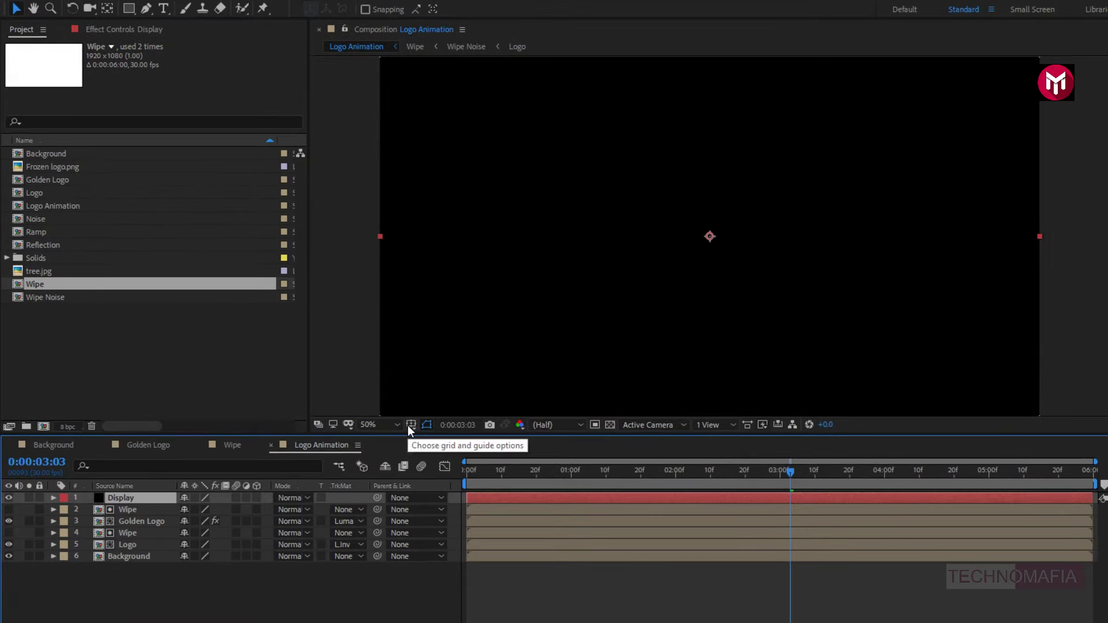
- Keyframe the Display layer's Opacity at 100% on 0:00:05:29 and 0% on 0:00:05:00, and collapse the layer
key("t")
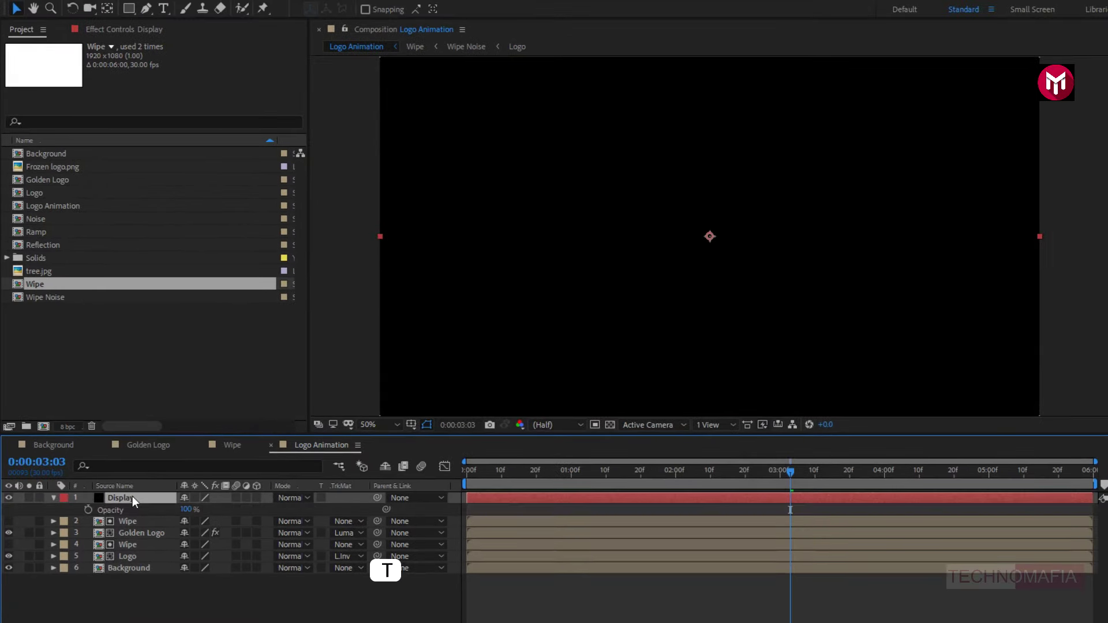
left_click(1090, 471)
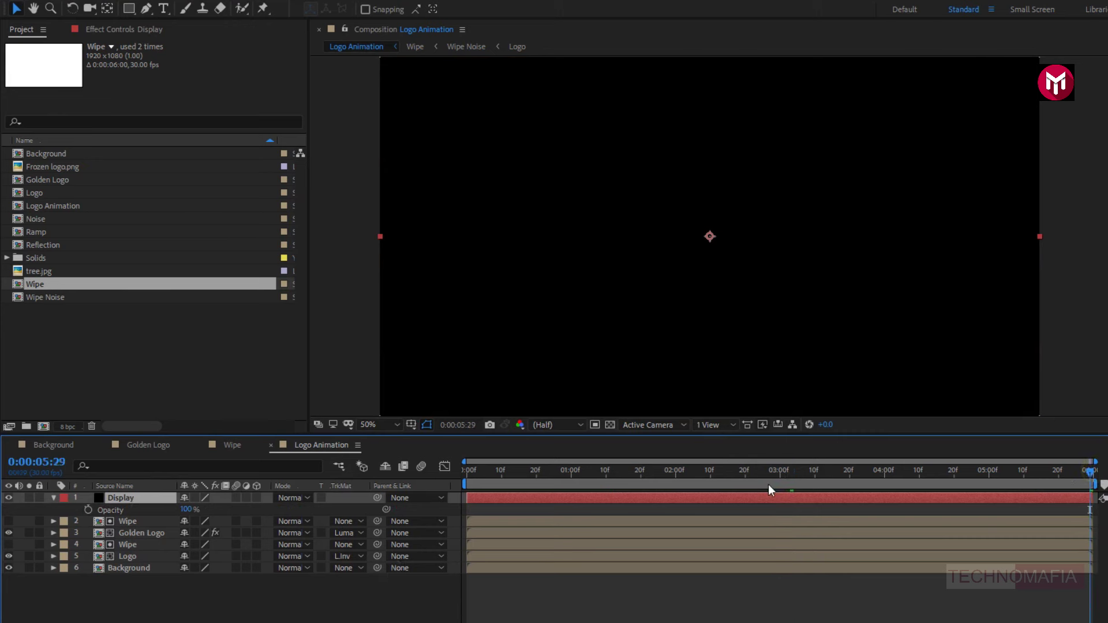
left_click(86, 511)
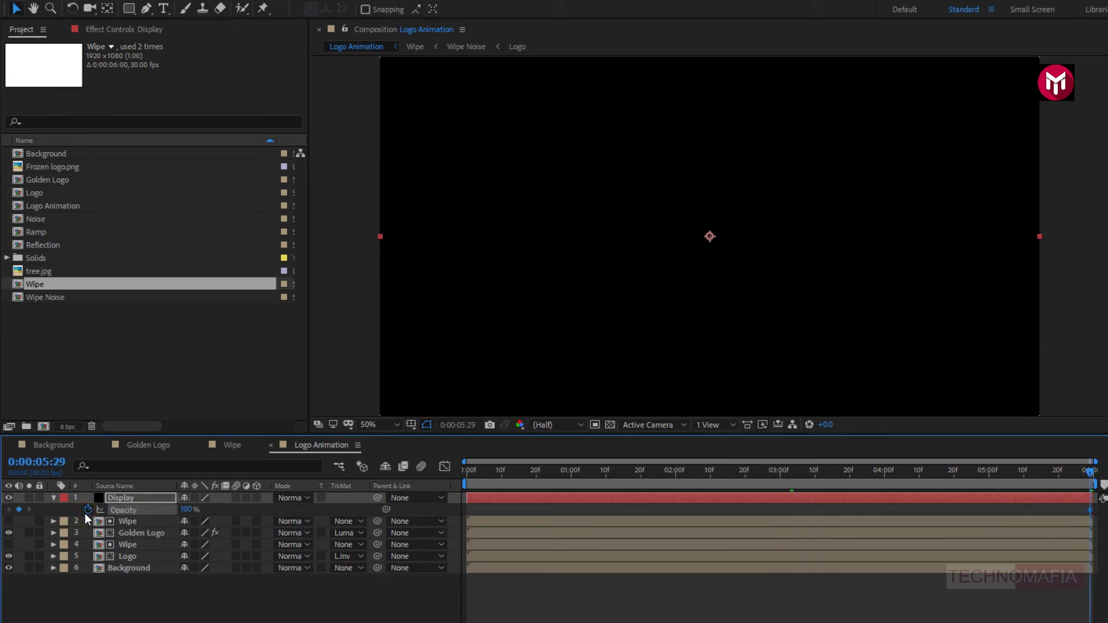
left_click(990, 476)
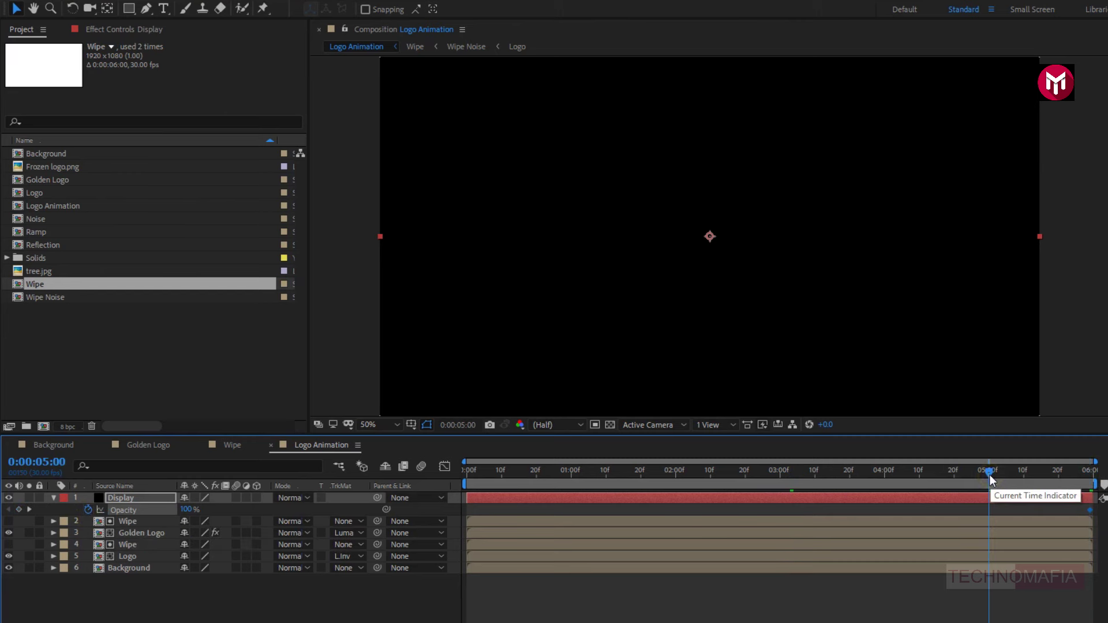
left_click(190, 510)
type("0")
key("Return")
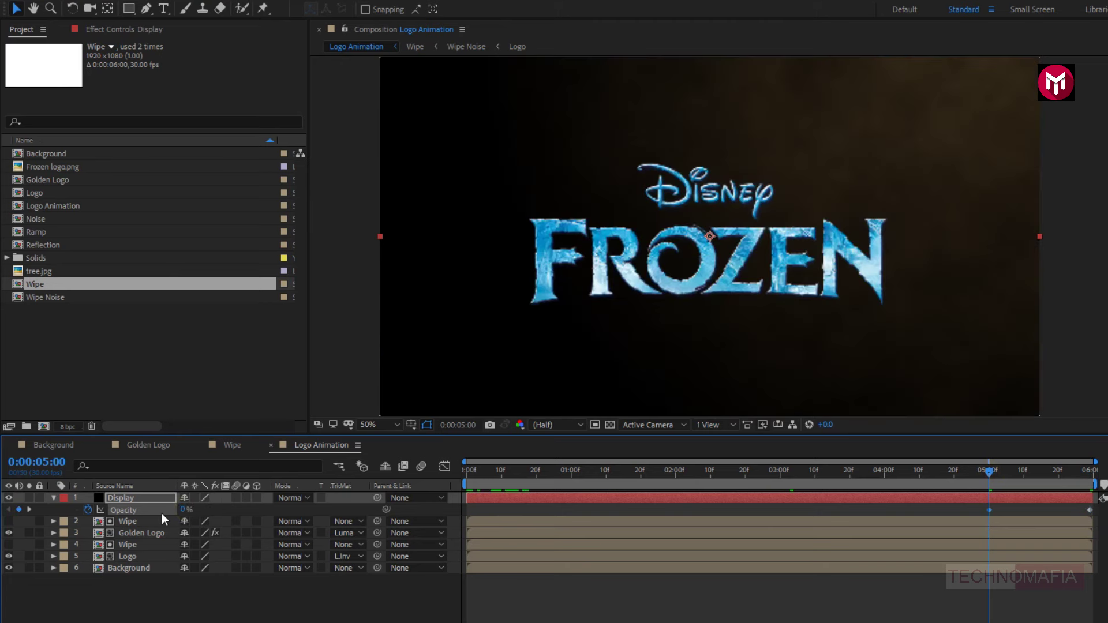
left_click(54, 500)
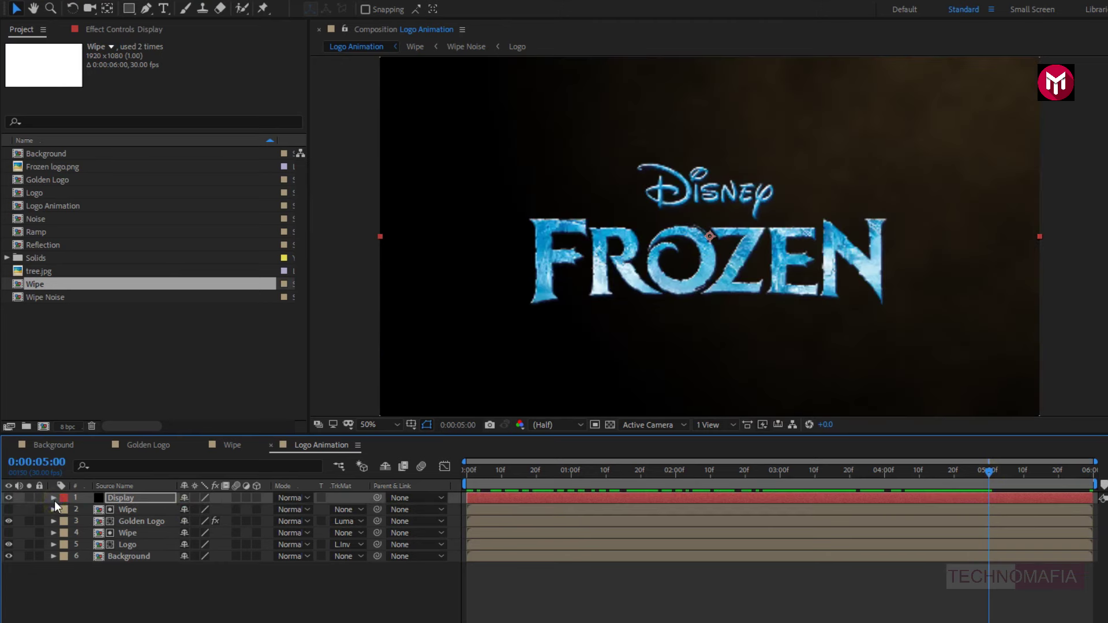
- Create a black 1920 x 1080 solid named Frame above the Display layer
right_click(187, 593)
mouse_move(215, 441)
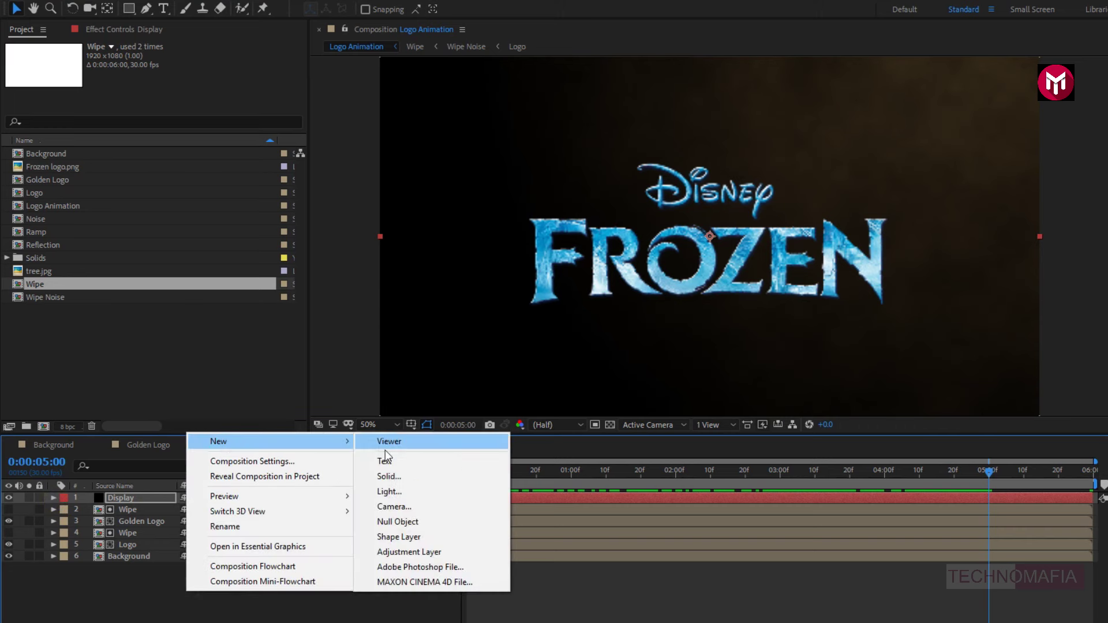
left_click(389, 476)
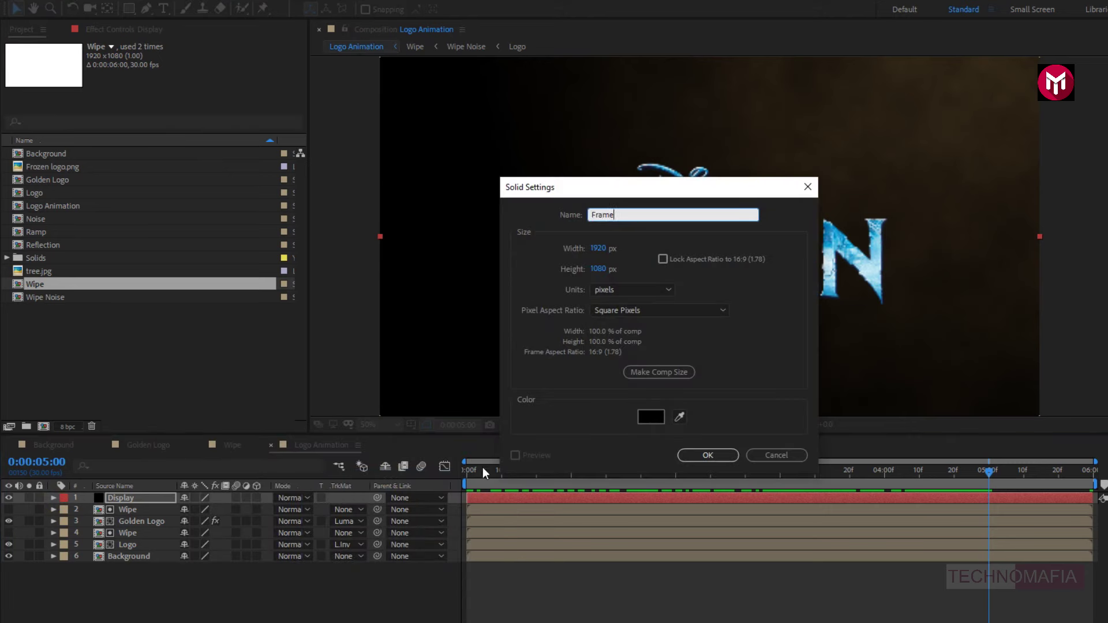
type("Frame")
left_click(702, 455)
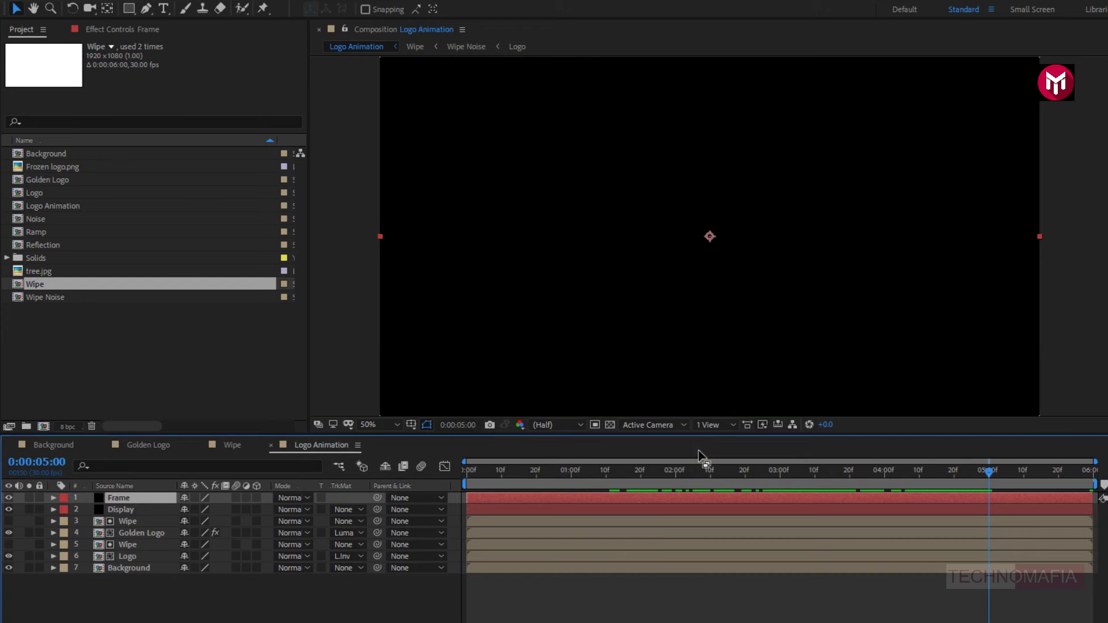
- Using the Title/Action Safe guides, mask Frame with a title-safe-height rectangle extending past both sides, and set the mask mode to Subtract
left_click(412, 427)
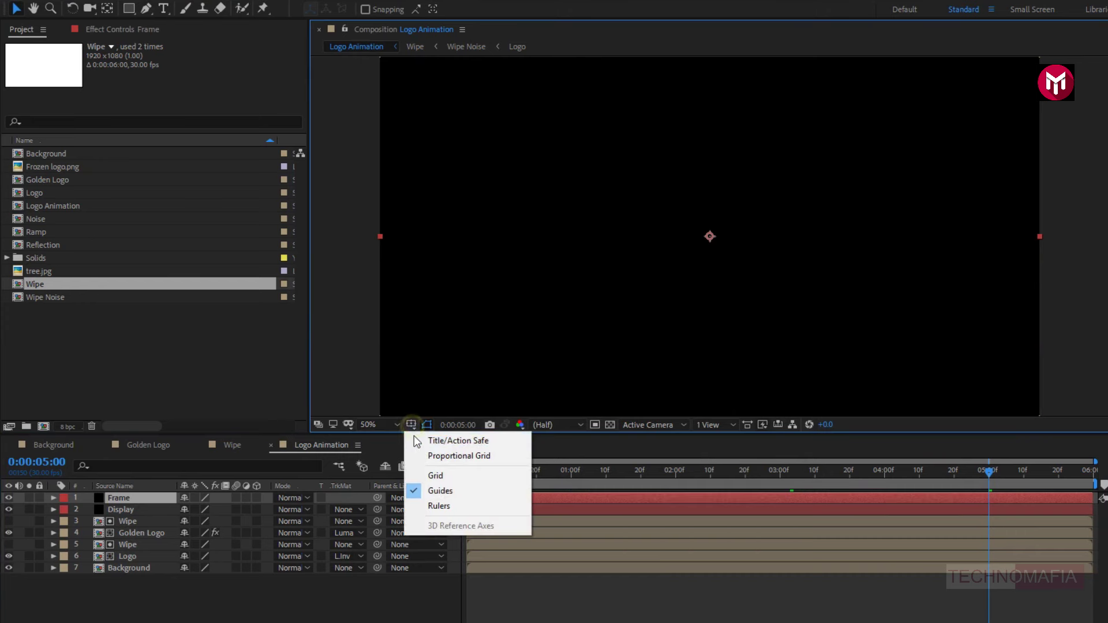
left_click(457, 438)
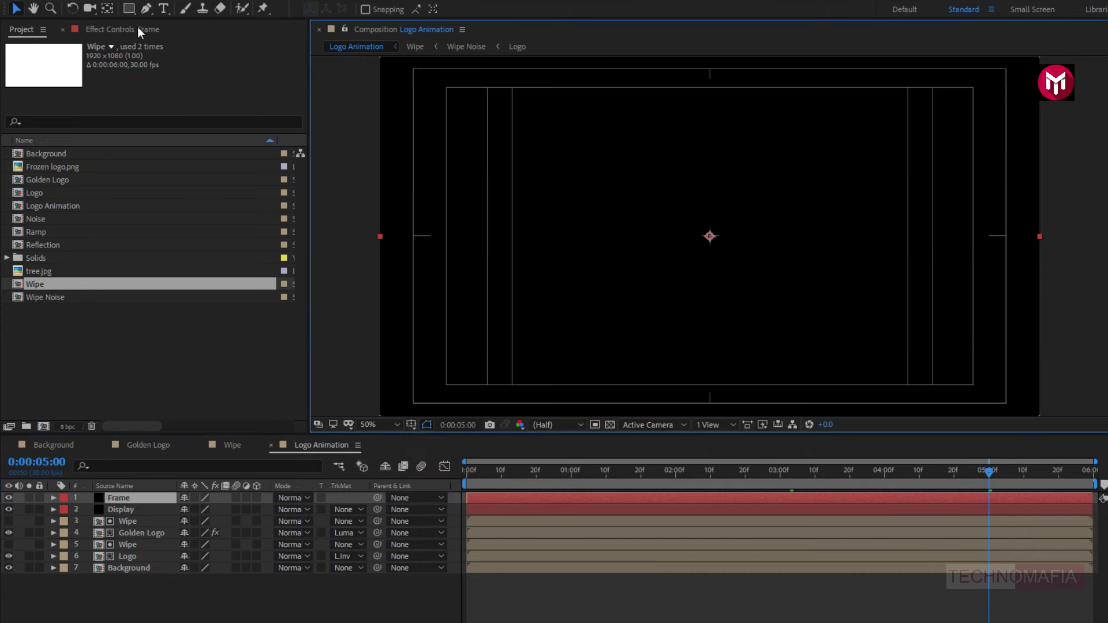
left_click(129, 9)
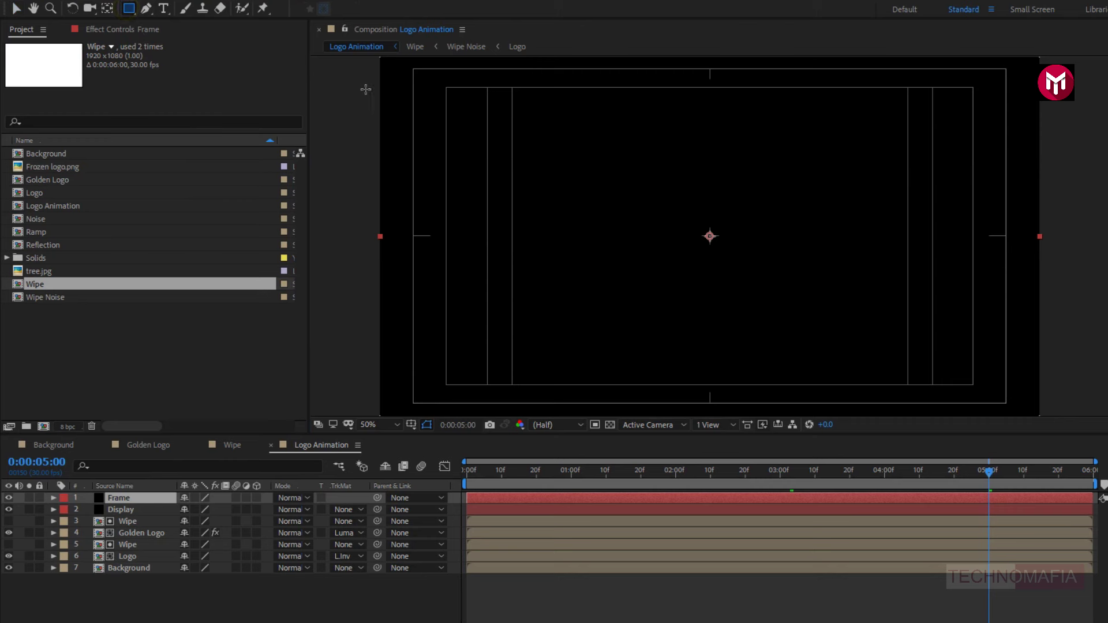
left_click_drag(411, 89, 1087, 384)
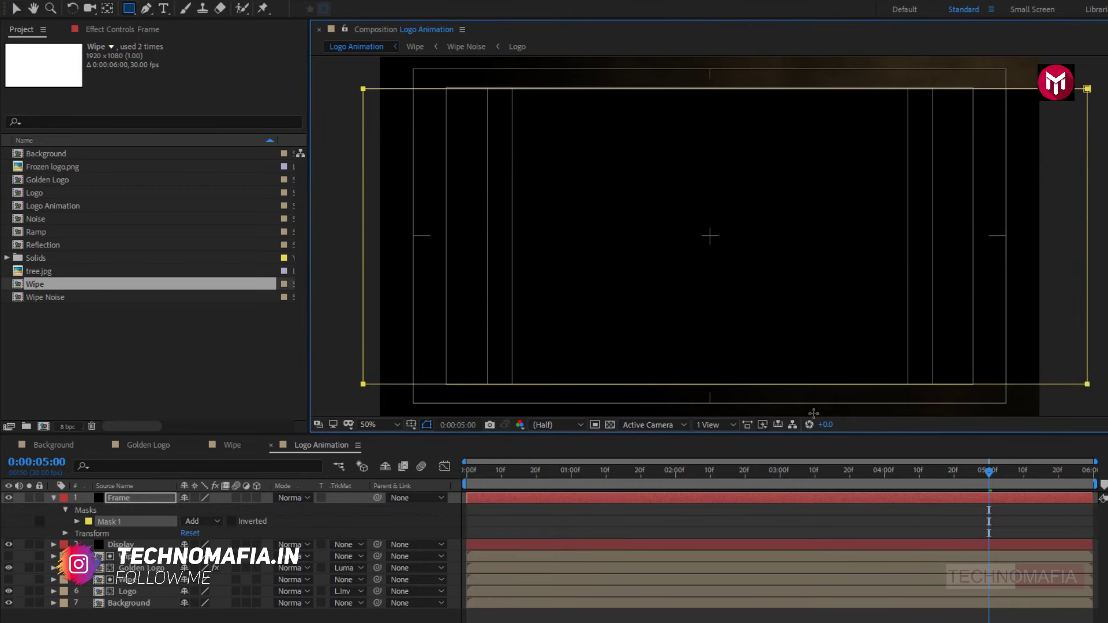
left_click(203, 522)
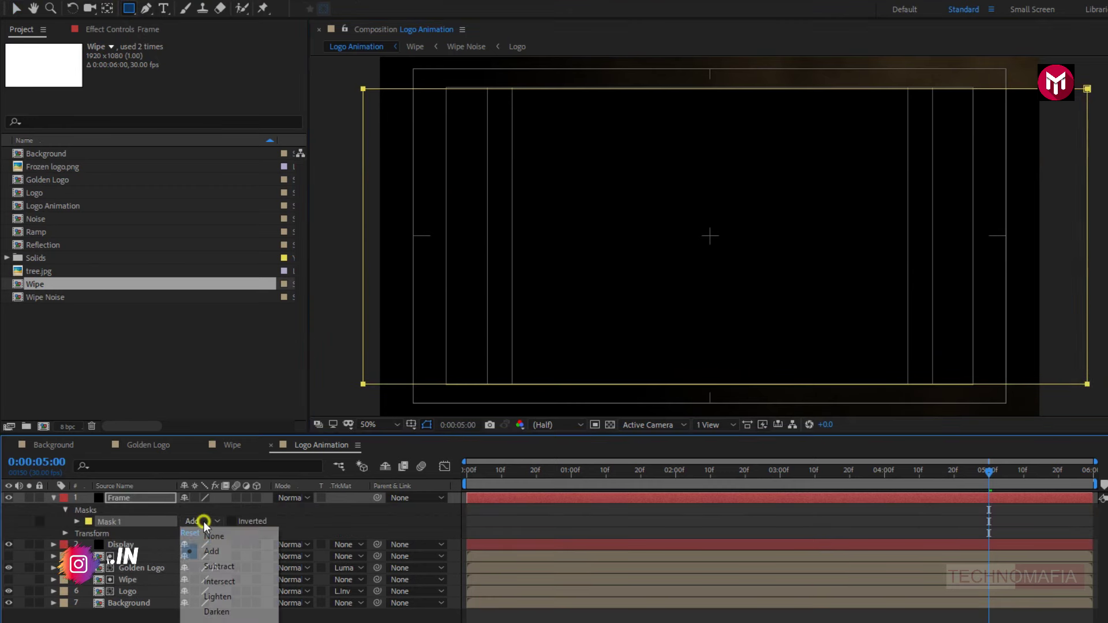
left_click(218, 567)
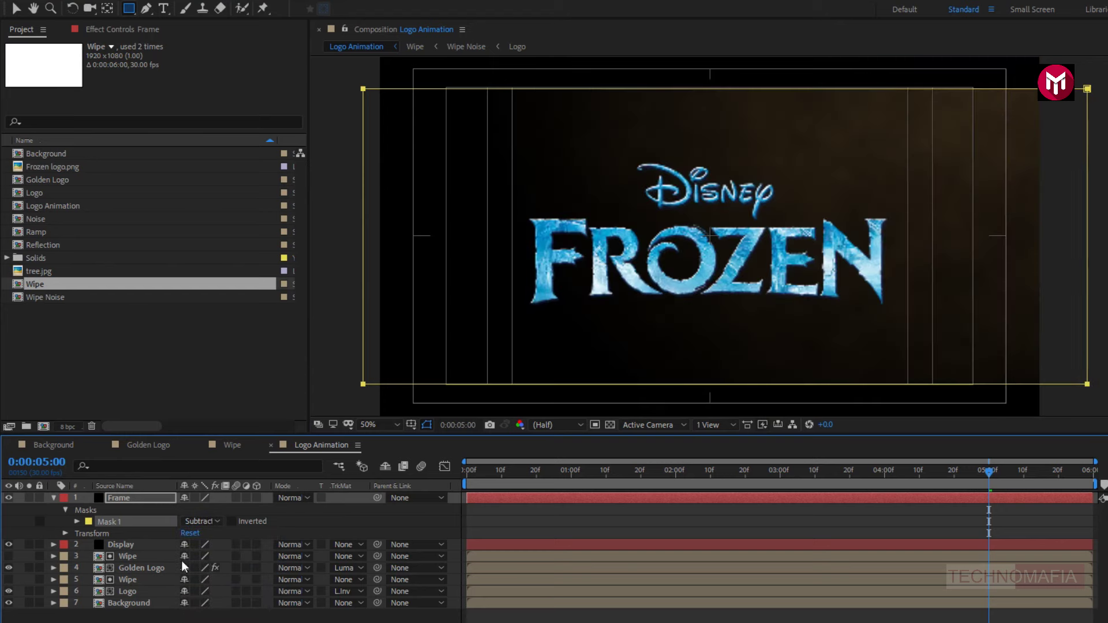
left_click(54, 499)
- Hide the Title/Action Safe guides and preview the Logo Animation composition from the start
left_click(412, 427)
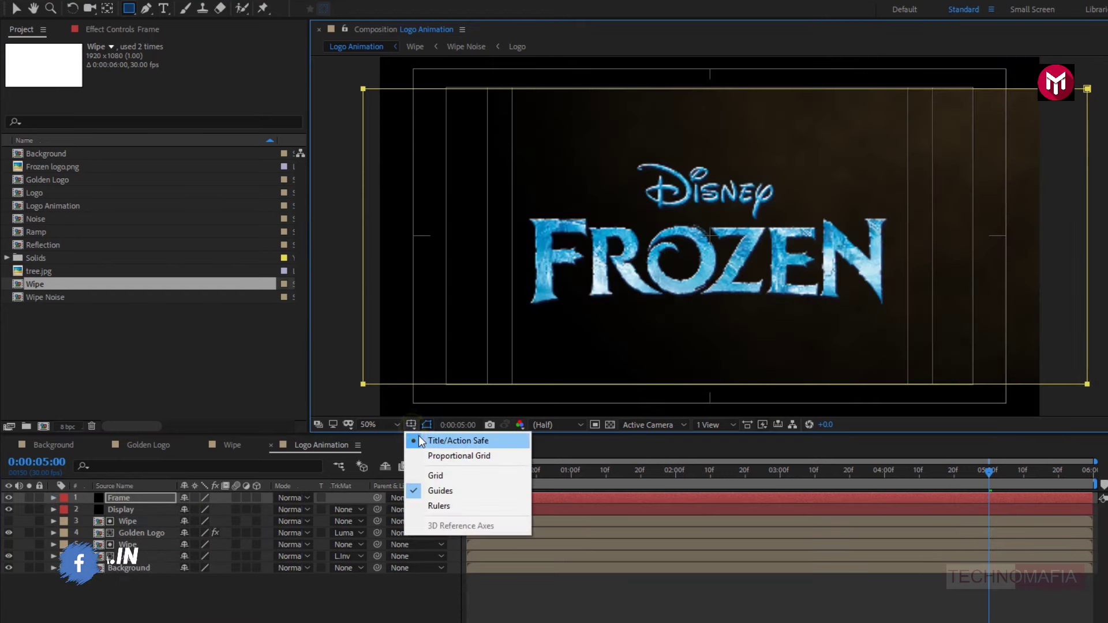
left_click(419, 436)
left_click(464, 470)
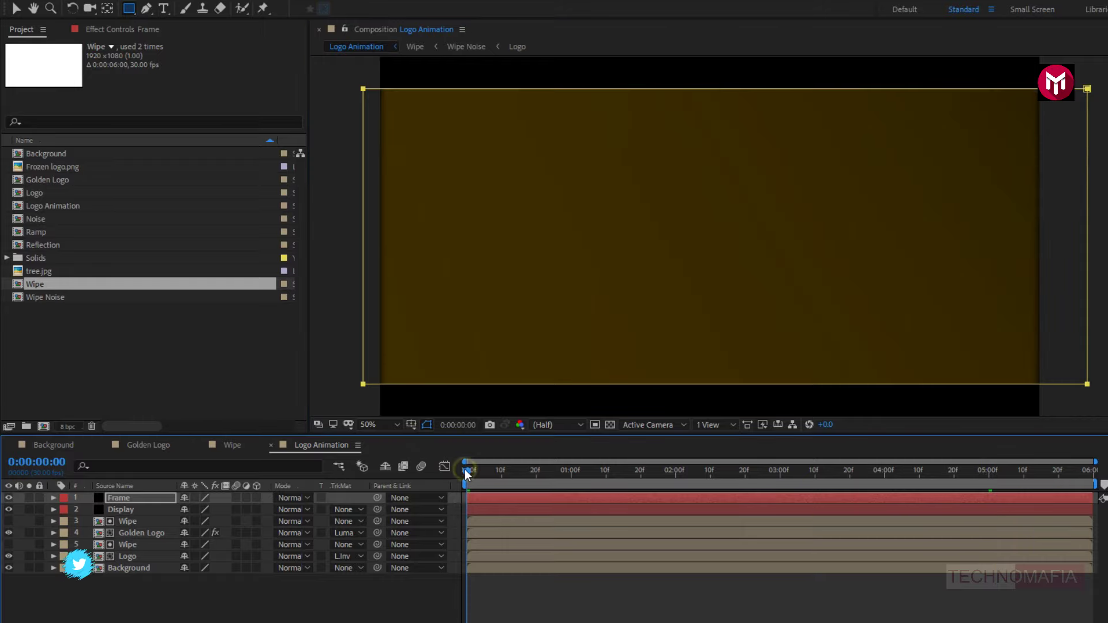
key("space")
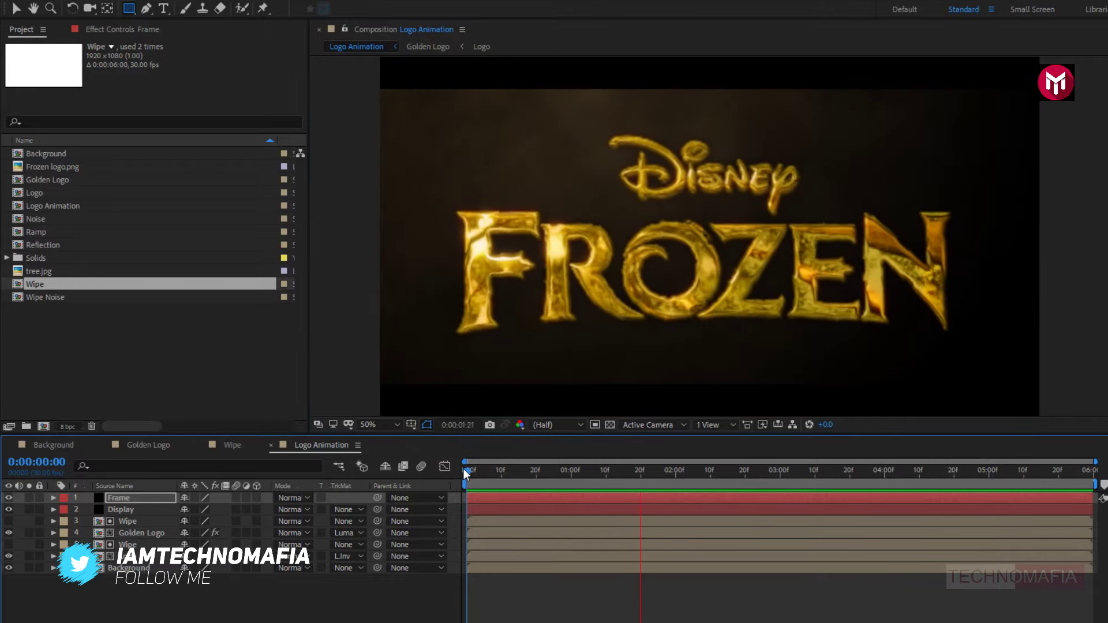